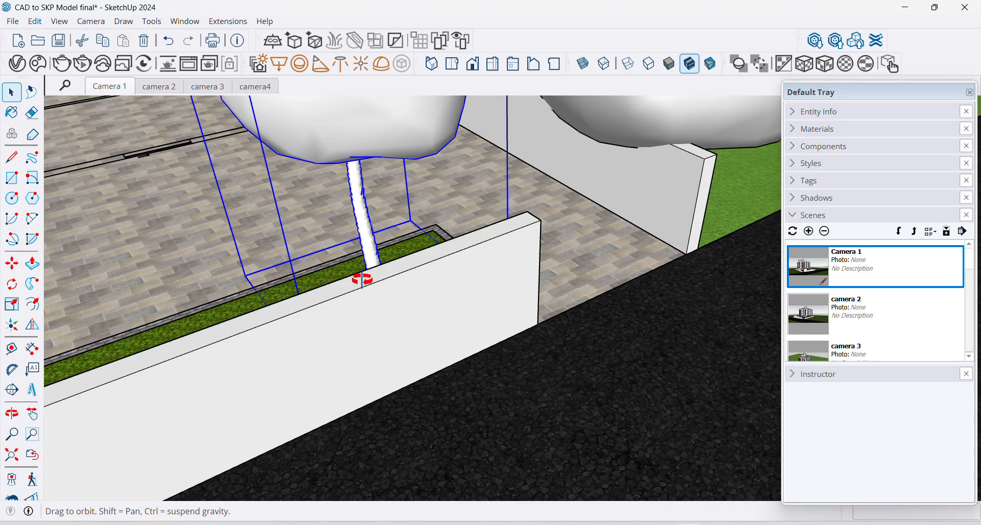
- Show the model from the front in parallel projection
click(473, 63)
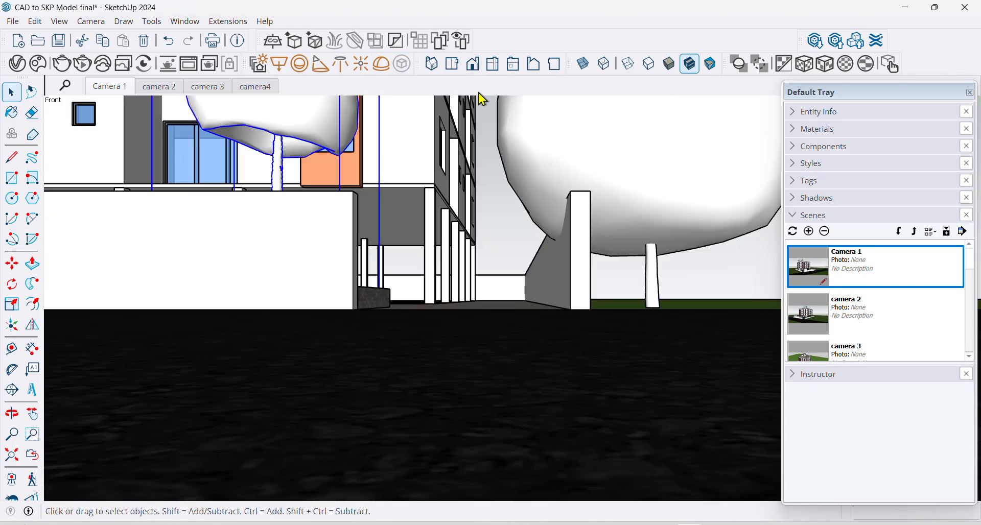
scroll(457, 390, down, 3)
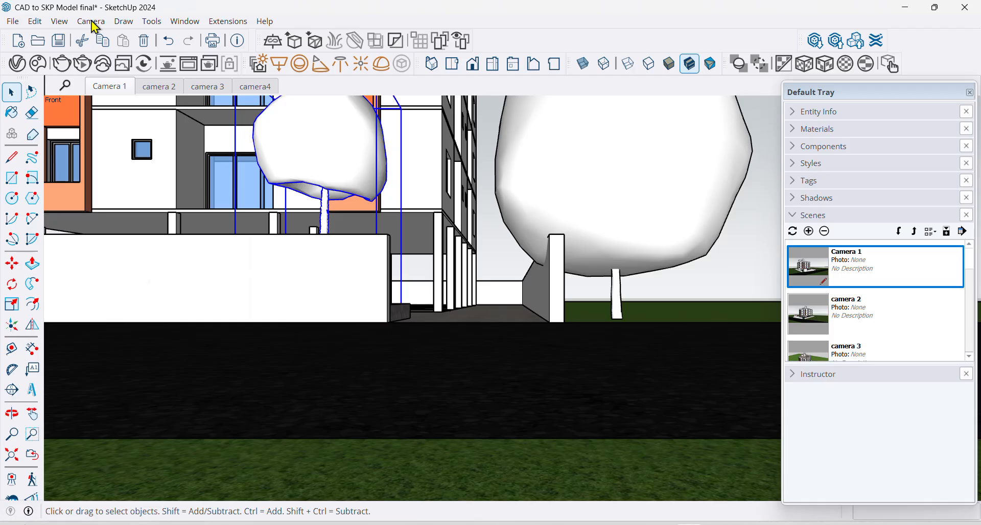
click(91, 22)
click(102, 85)
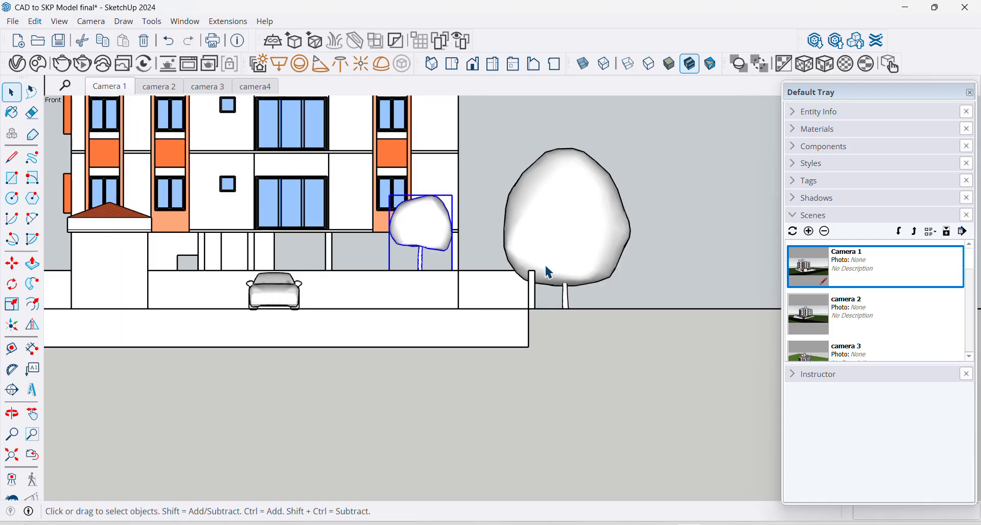
- Scale the large tree outside the boundary wall uniformly to 0.98
click(556, 243)
scroll(594, 348, down, 2)
scroll(560, 239, up, 1)
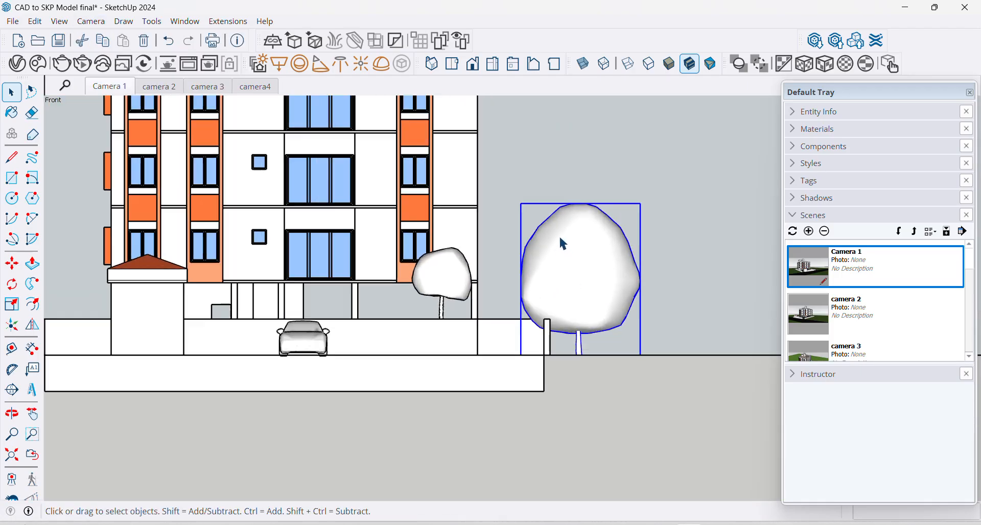
key(s)
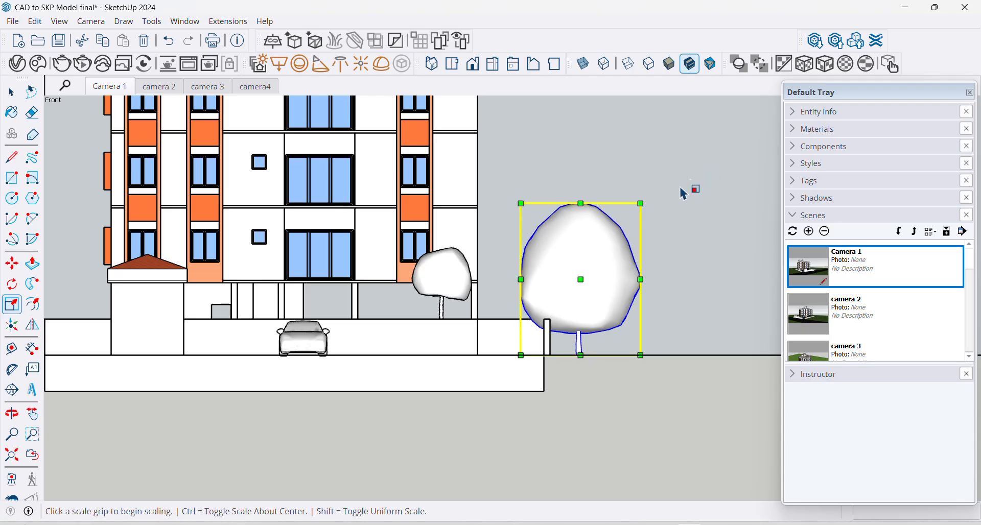
mouse_move(640, 200)
mouse_down()
mouse_move(629, 212)
mouse_move(636, 206)
mouse_up()
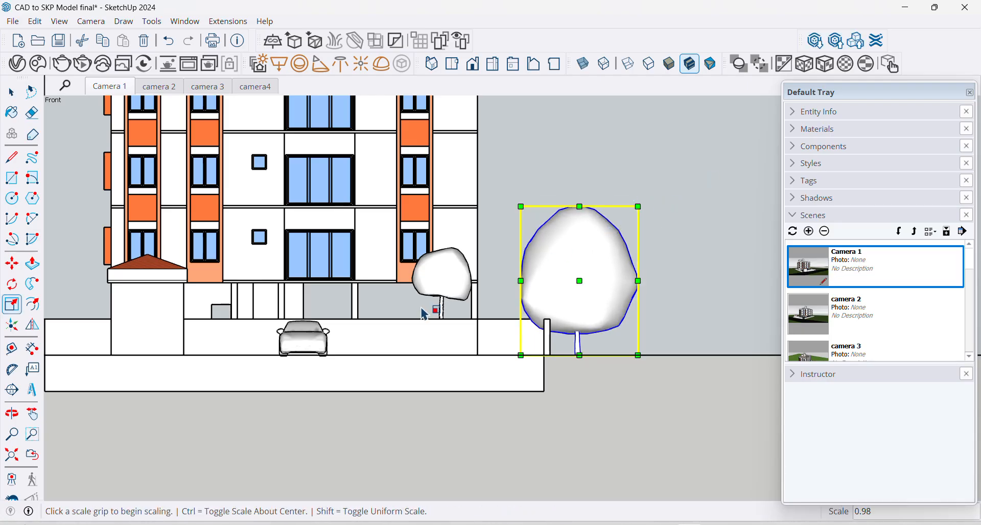
- Rotate the car on the road 90 degrees in the ground plane so it points along the road
key(space)
click(443, 285)
scroll(413, 324, up, 2)
click(276, 358)
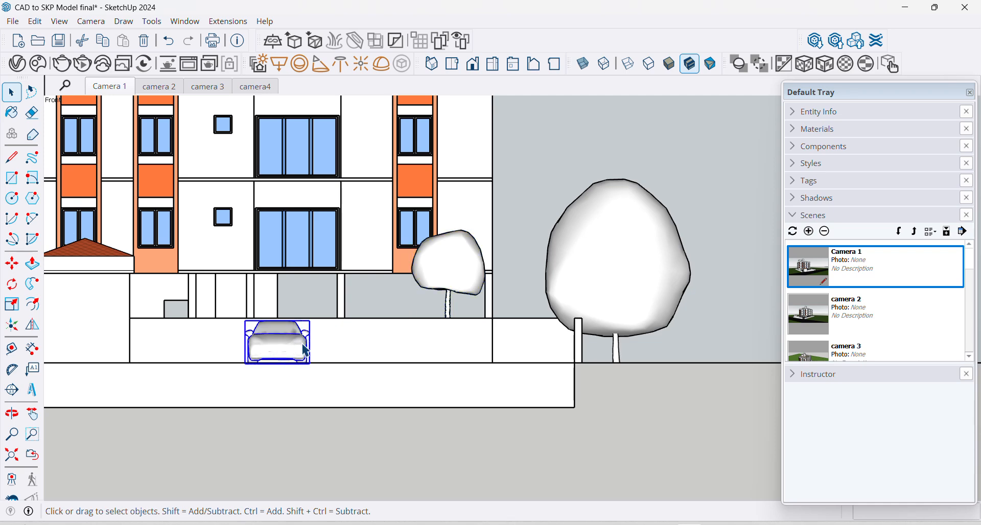
middle_drag(314, 257, 462, 471)
scroll(425, 217, down, 3)
scroll(460, 429, up, 3)
key(s)
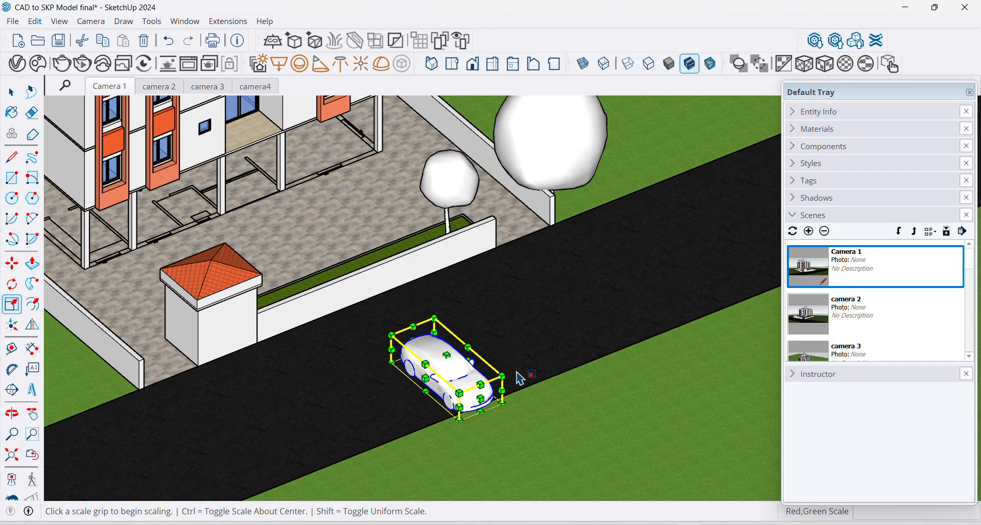
key(q)
click(529, 340)
click(586, 399)
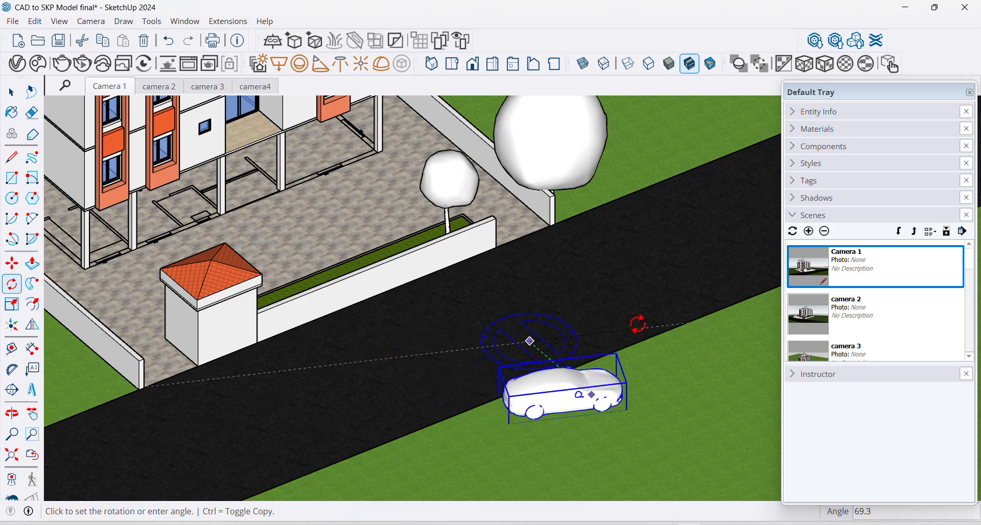
click(611, 309)
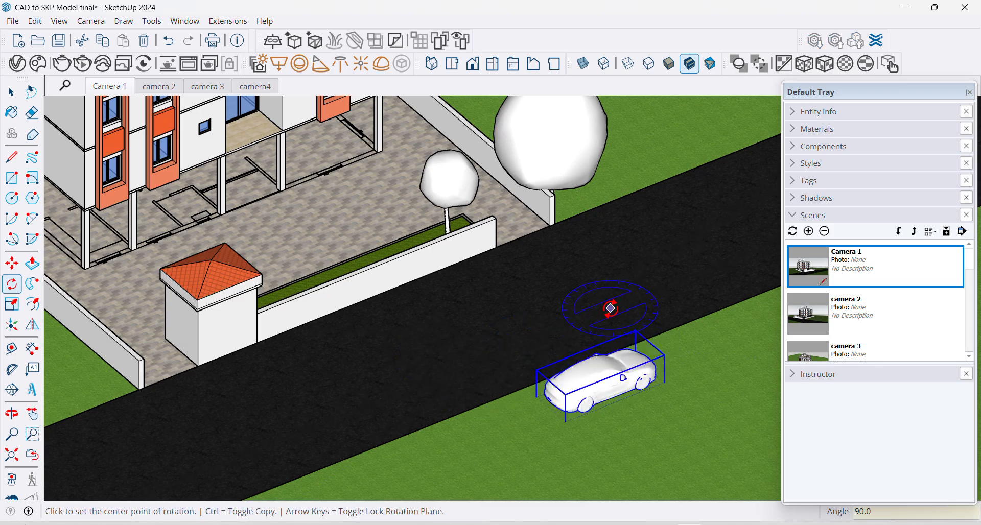
- Move the rotated car back onto the road, alongside the front boundary wall near the gatehouse
key(m)
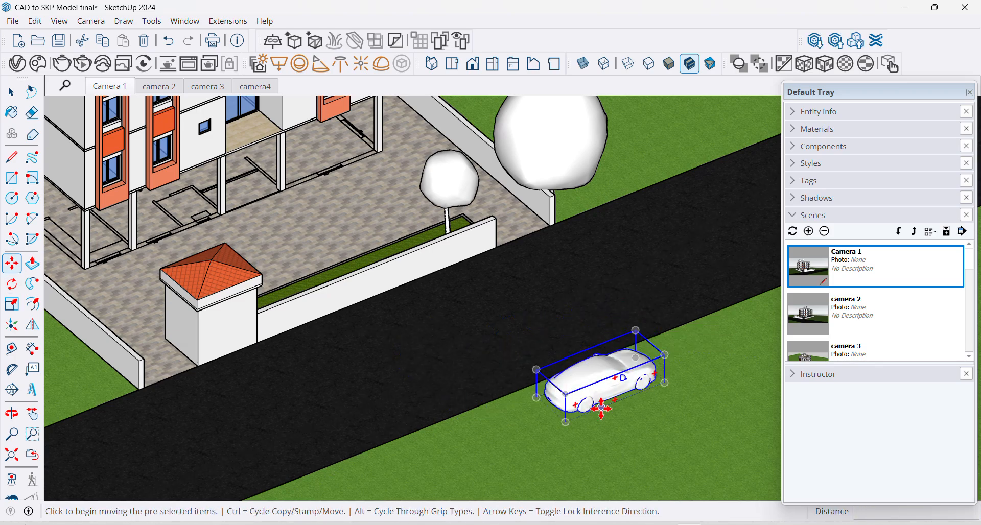
click(624, 446)
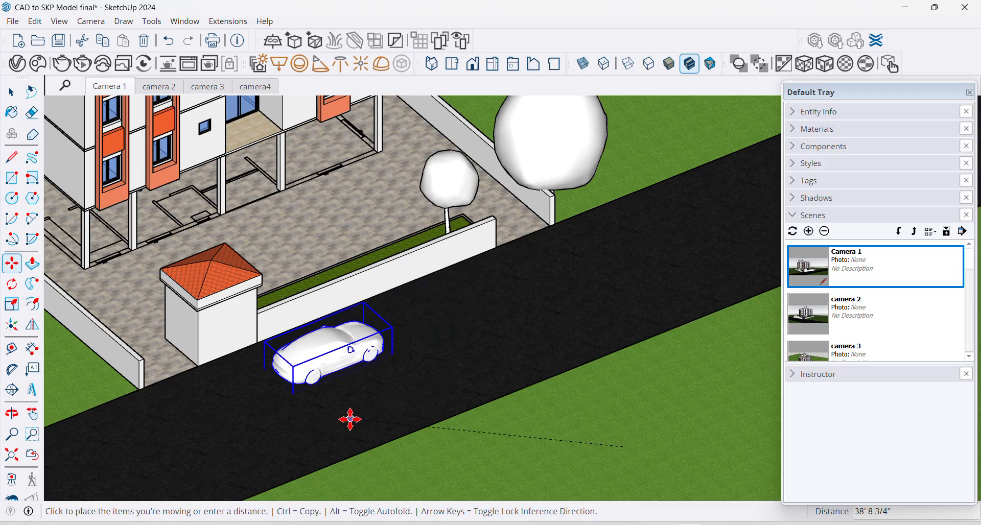
click(327, 442)
scroll(366, 418, down, 3)
- Move the large tree by its bottom bounding-box corner to the outer base corner of the side boundary wall
key(space)
click(492, 234)
middle_drag(493, 235, 543, 319)
scroll(562, 286, up, 5)
key(m)
scroll(537, 330, up, 6)
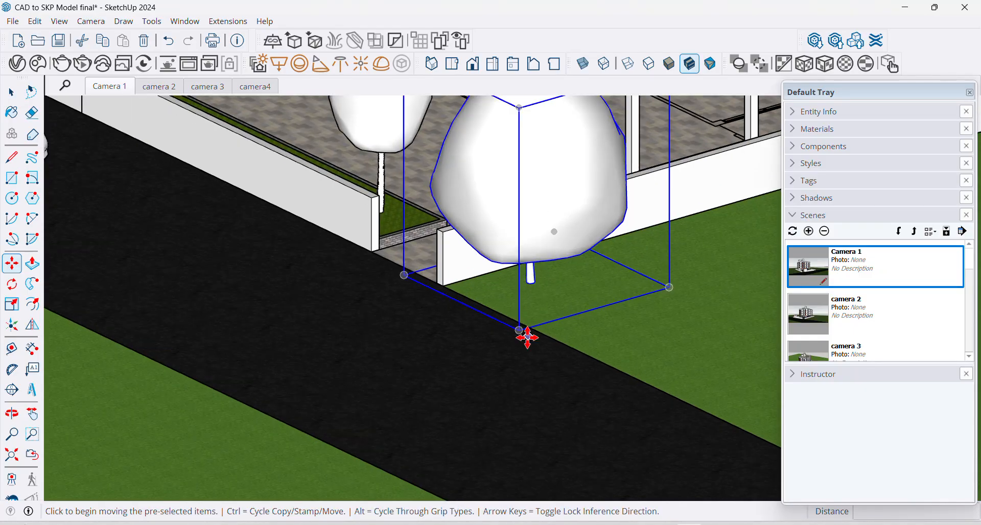
click(517, 329)
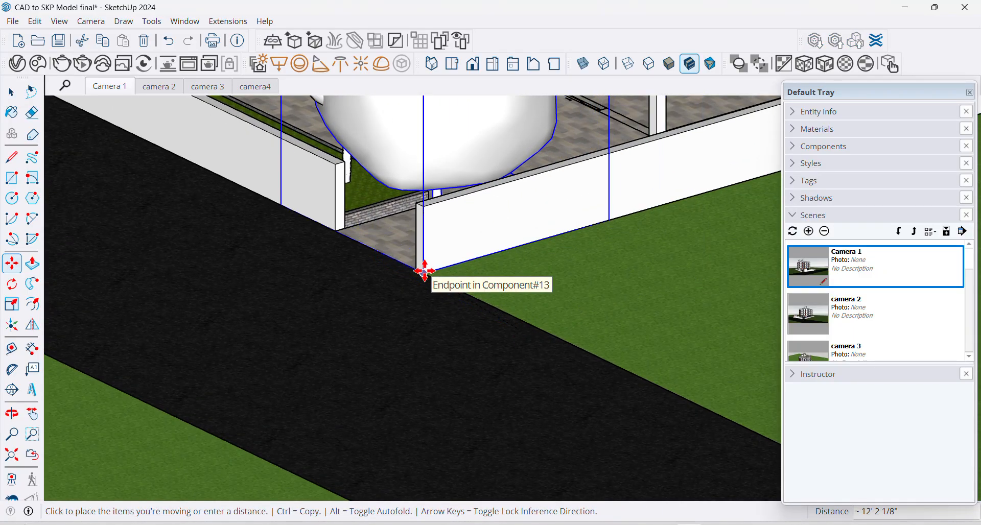
click(424, 272)
- Move the large tree about 16' 7" along the red axis, clear of the side boundary wall
scroll(452, 312, down, 2)
click(487, 272)
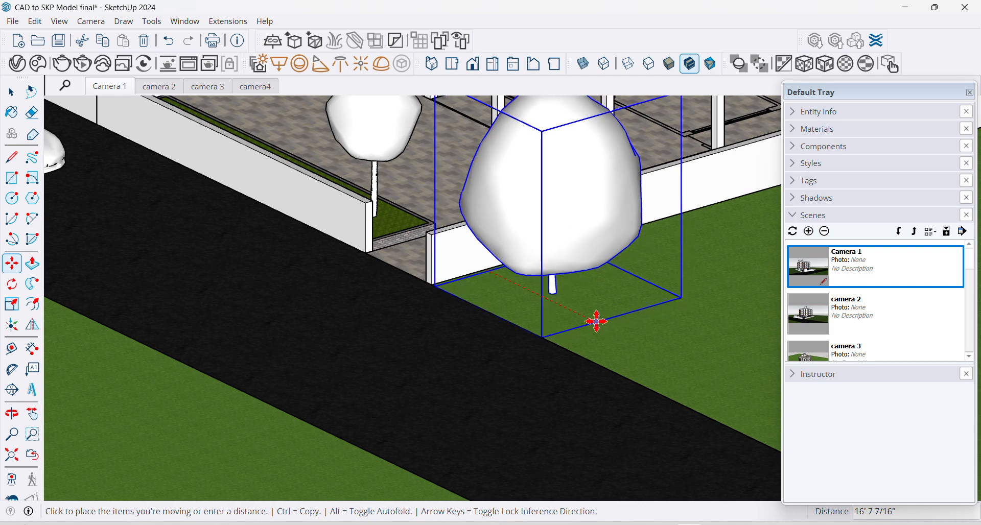
click(596, 321)
- Copy the large tree 18' 9 3/4" along the green axis beside the side wall and array it 4x
scroll(385, 329, down, 5)
scroll(497, 325, up, 3)
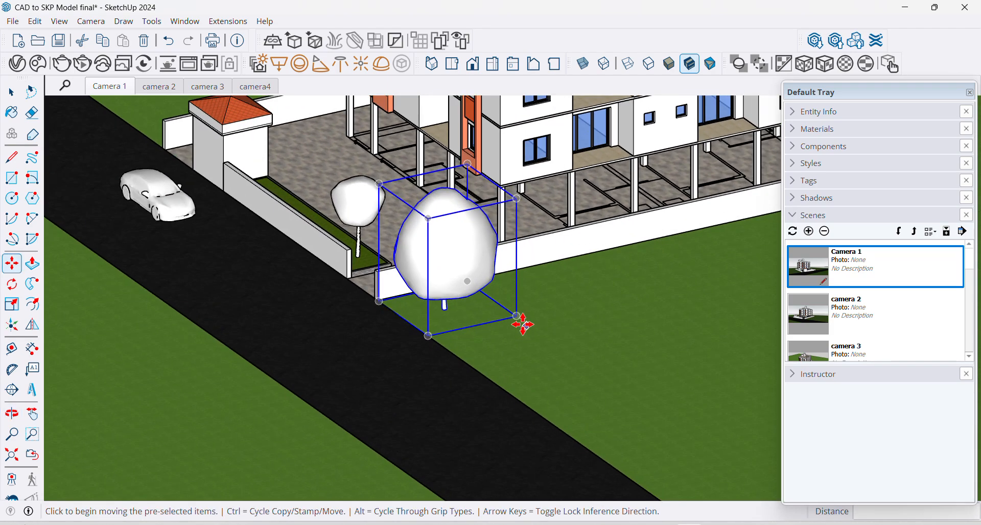
click(489, 344)
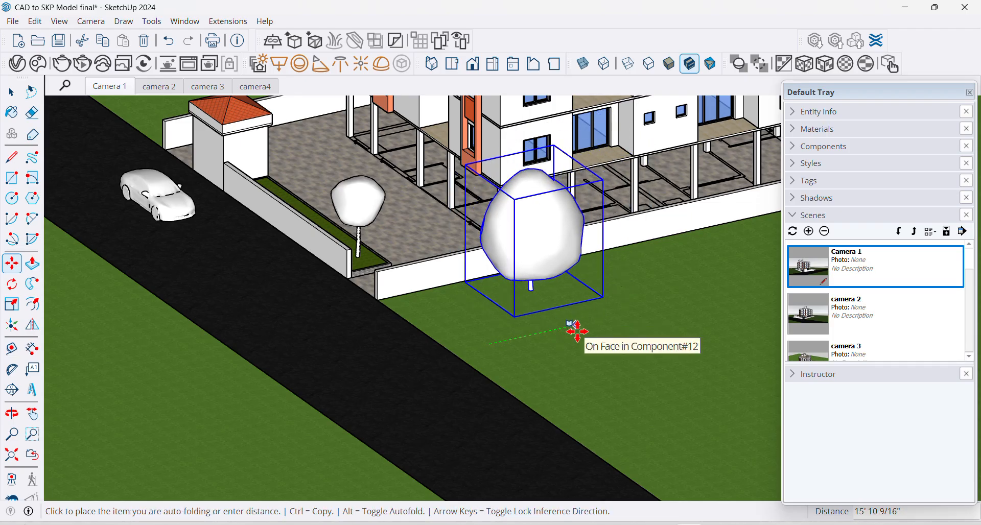
key(ctrl)
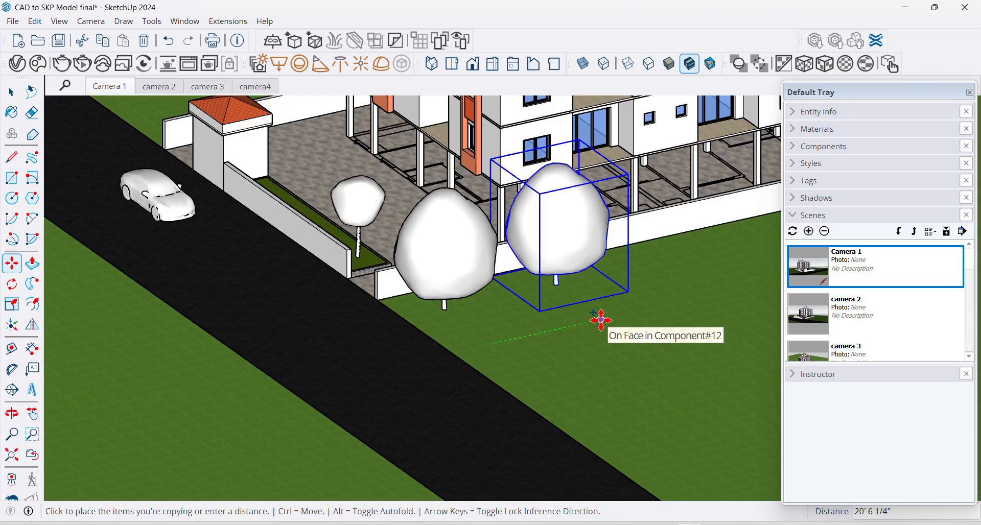
click(592, 323)
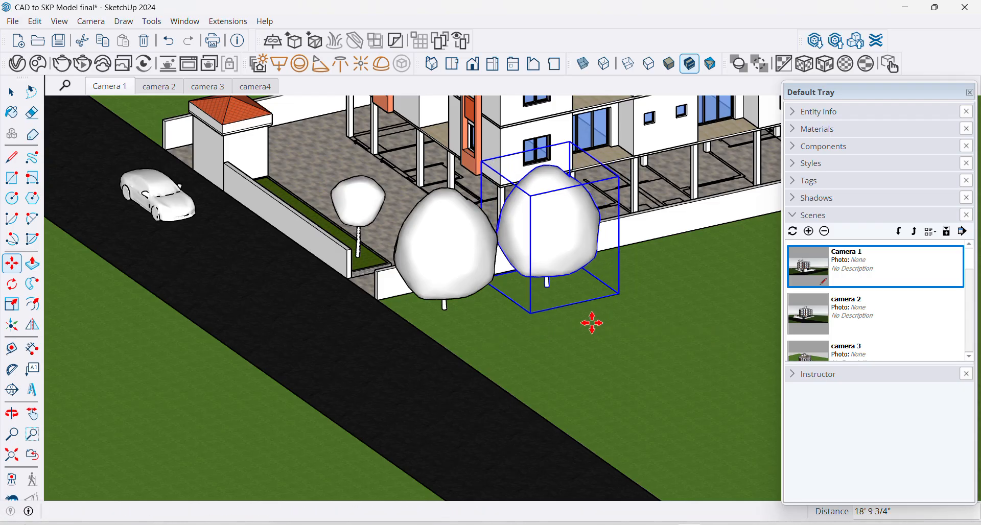
scroll(592, 323, down, 10)
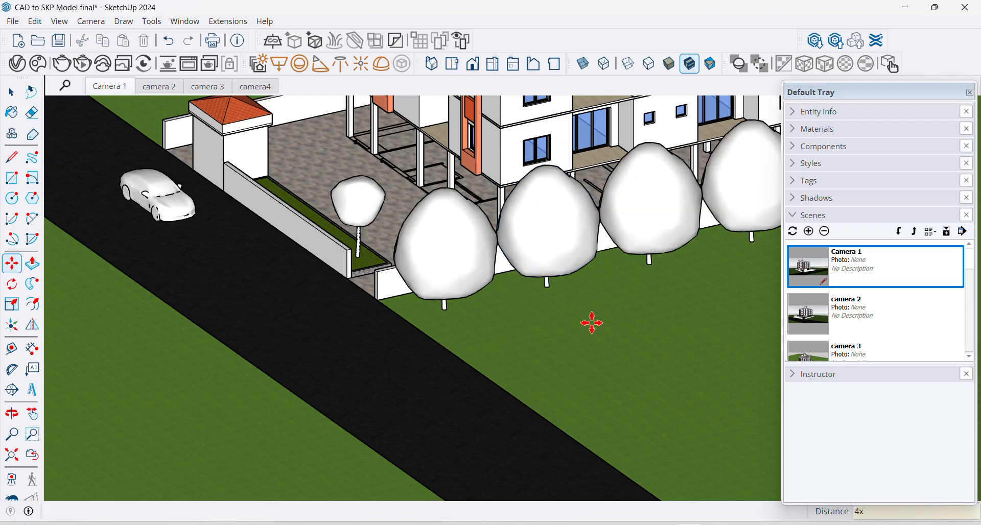
- Select the row of five large trees and copy it along the red axis to the opposite side of the building
middle_drag(470, 344, 562, 327)
key(space)
click(609, 276)
ctrl+click(593, 273)
ctrl+click(552, 298)
key(m)
click(513, 382)
key(ctrl)
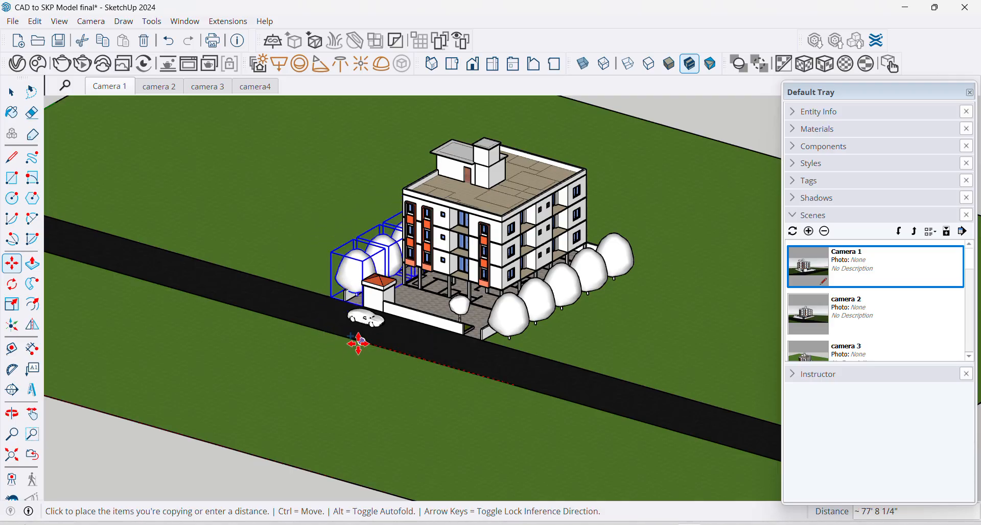
click(351, 340)
- Return to the Camera 1 scene view and deselect the copied trees
key(space)
middle_drag(505, 269, 609, 368)
middle_drag(511, 353, 521, 343)
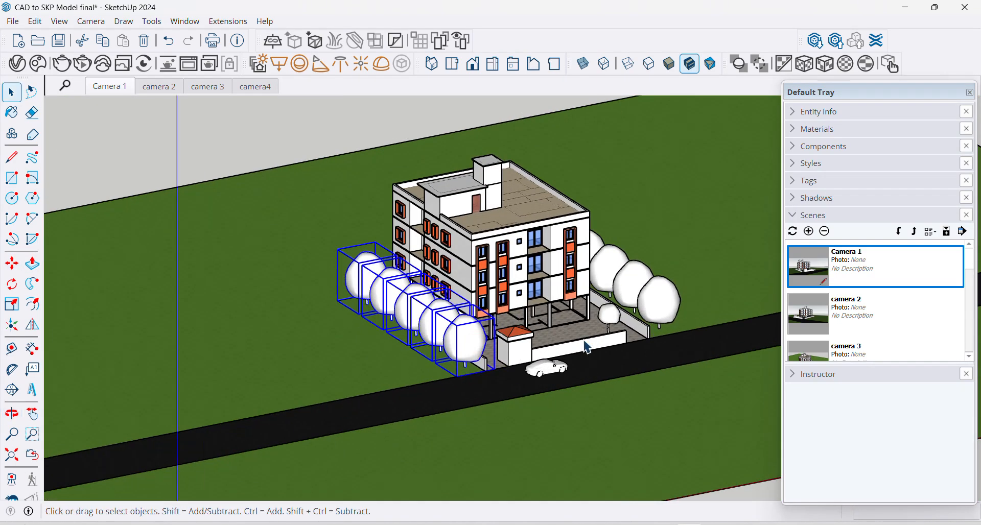
click(116, 88)
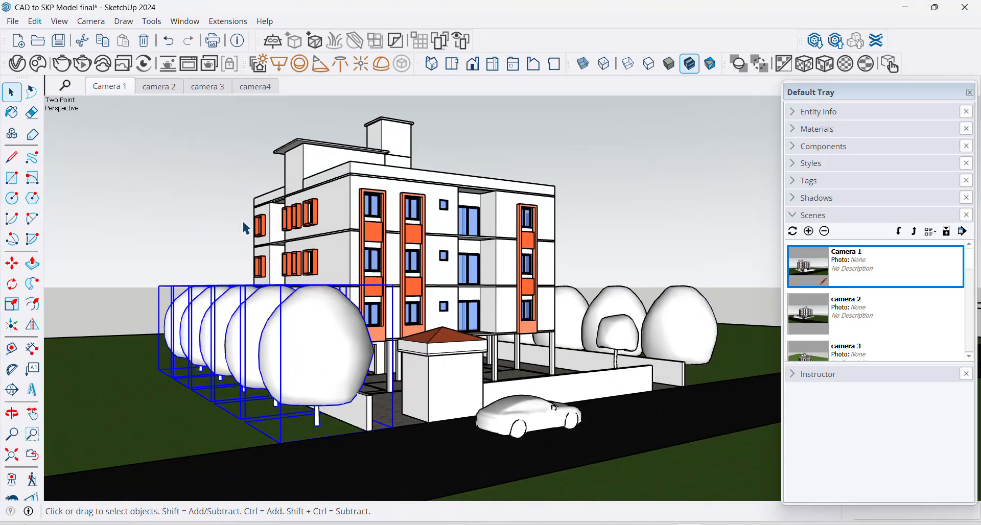
click(94, 24)
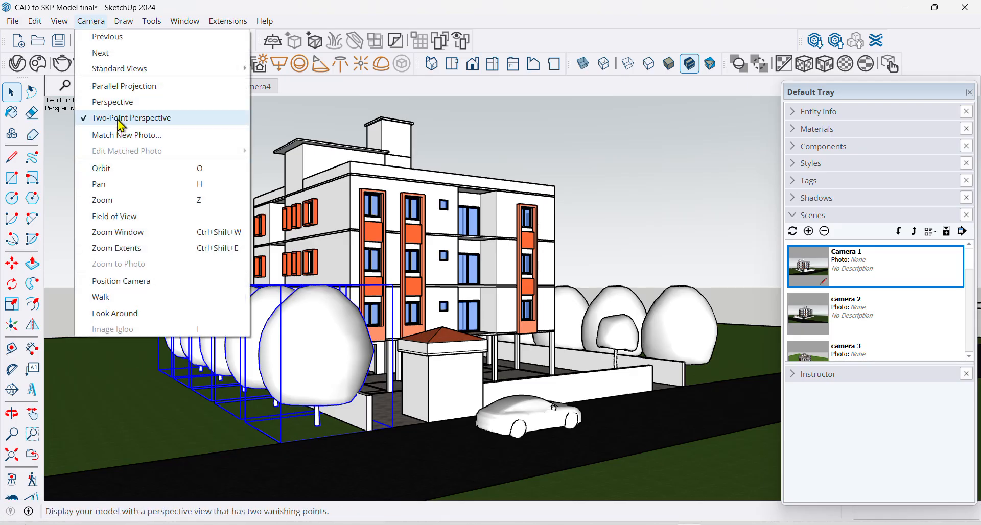
click(12, 96)
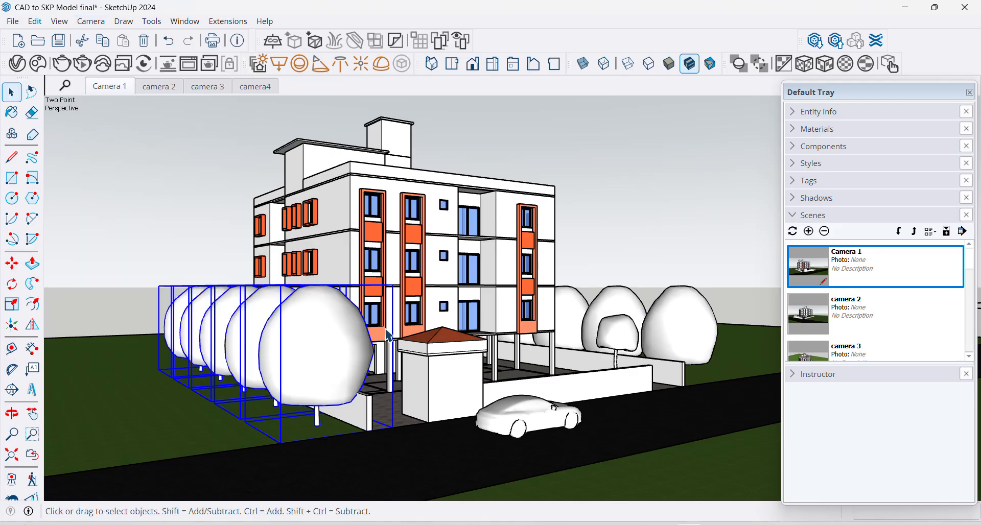
click(606, 238)
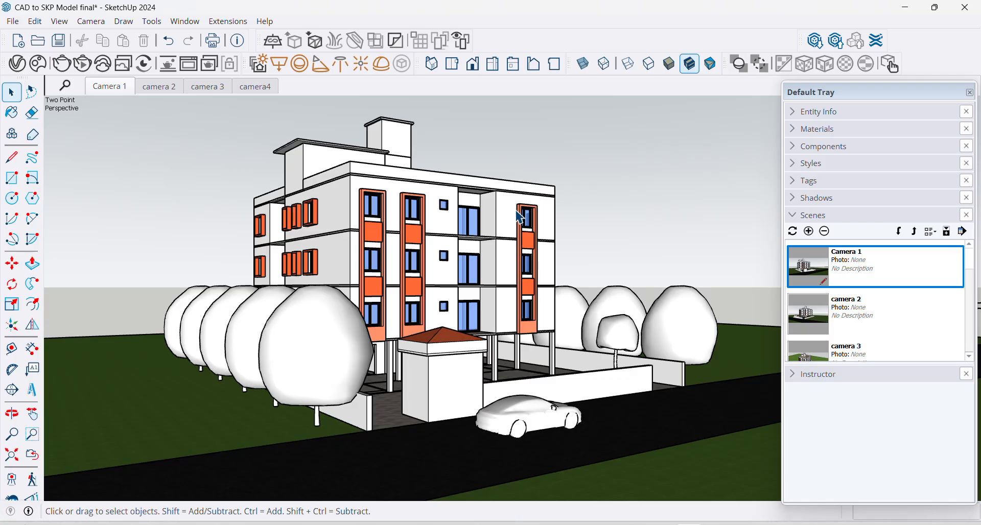
- Save the model on the Desktop as a new file named "CAD to SKP Model final1"
click(12, 21)
click(37, 88)
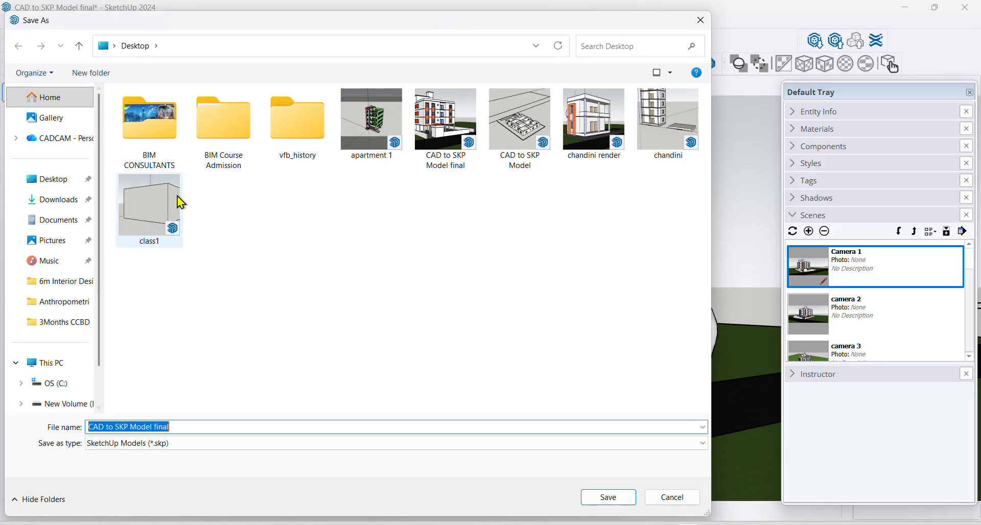
click(194, 427)
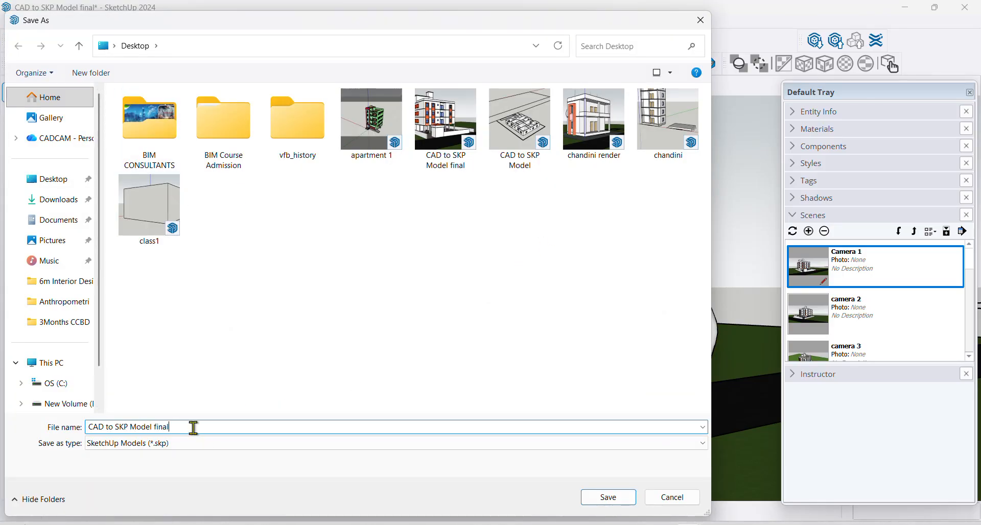
click(601, 498)
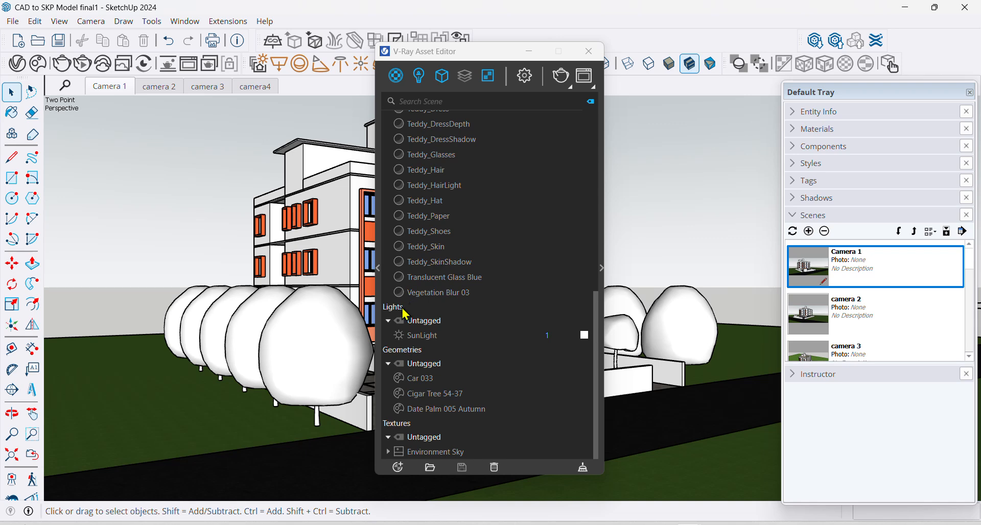
- Expand the material library in the V-Ray Asset Editor and try to browse materials in Chaos Cosmos
click(379, 270)
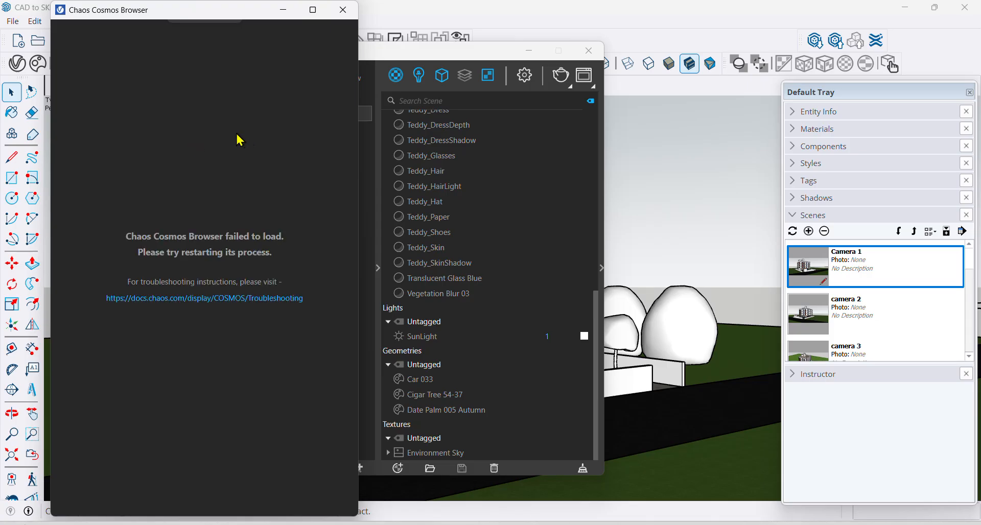
click(343, 9)
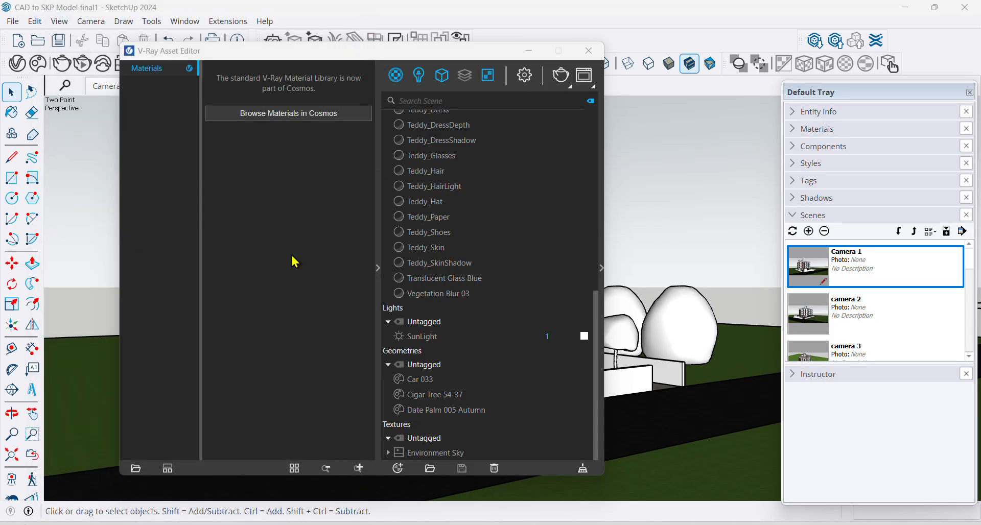
click(266, 119)
click(343, 10)
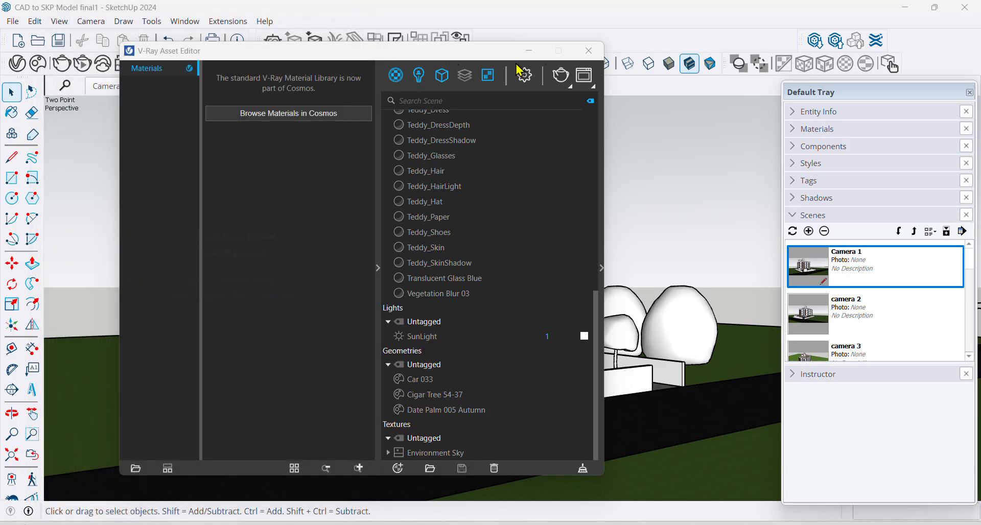
- Restart the V-Ray Asset Editor and try again to browse its Cosmos materials, closing the Cosmos browser
click(589, 50)
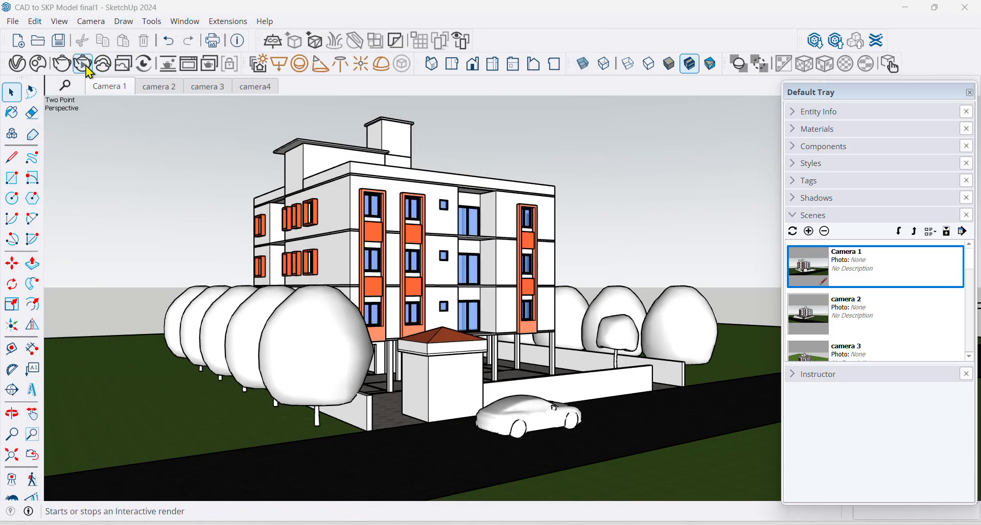
click(18, 64)
click(281, 115)
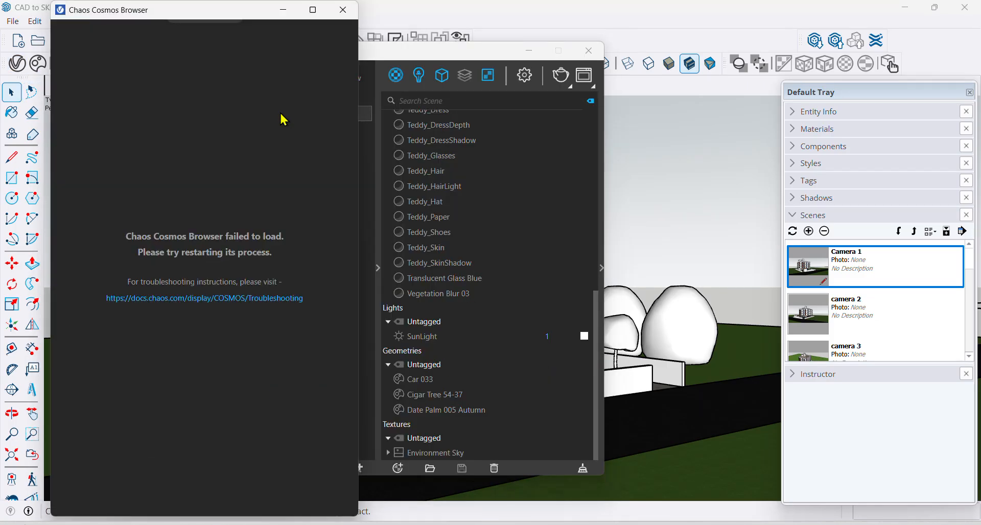
click(343, 9)
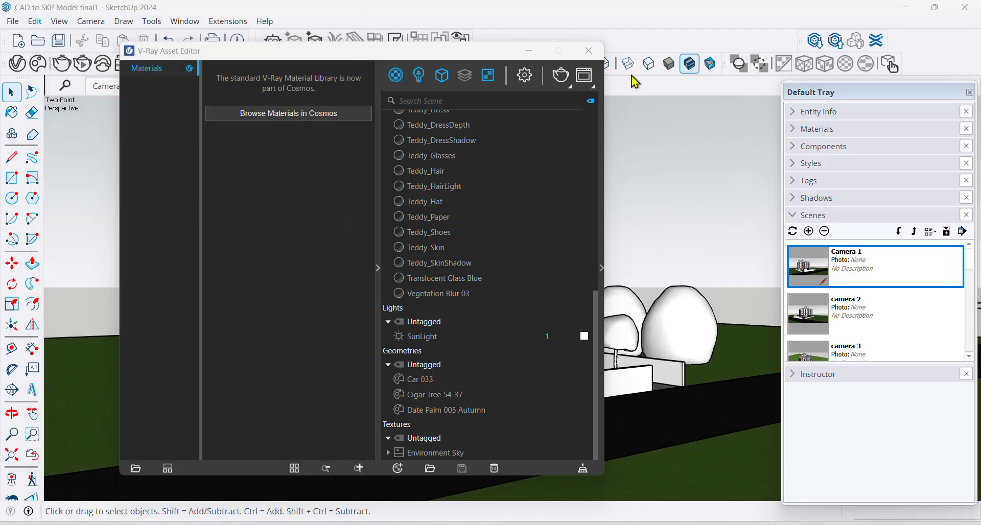
- Reopen the V-Ray Asset Editor, try once more to browse materials in Cosmos, and close both windows
click(588, 51)
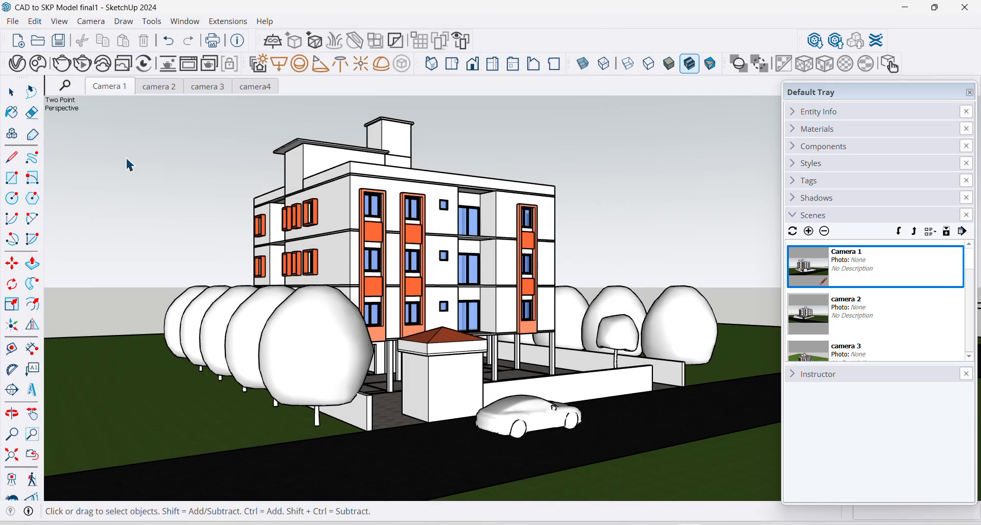
click(18, 63)
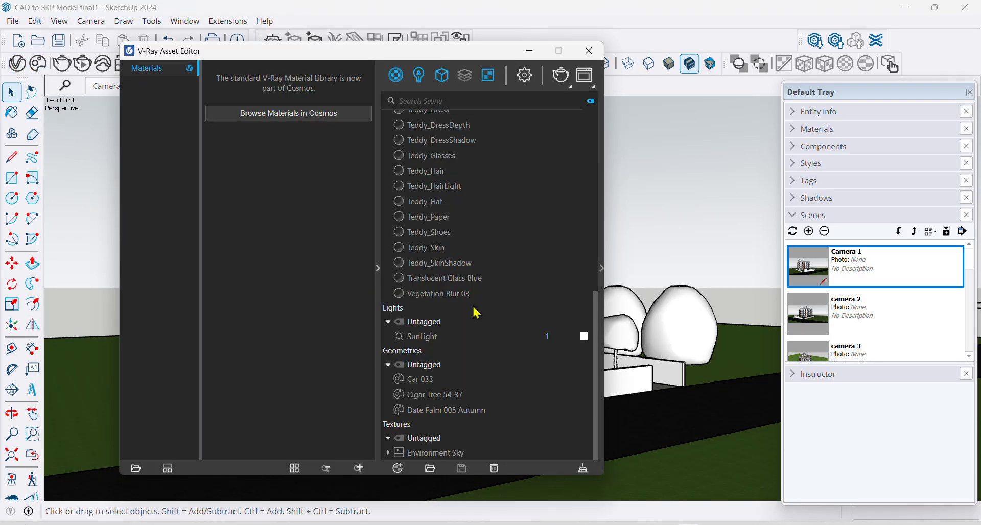
click(254, 116)
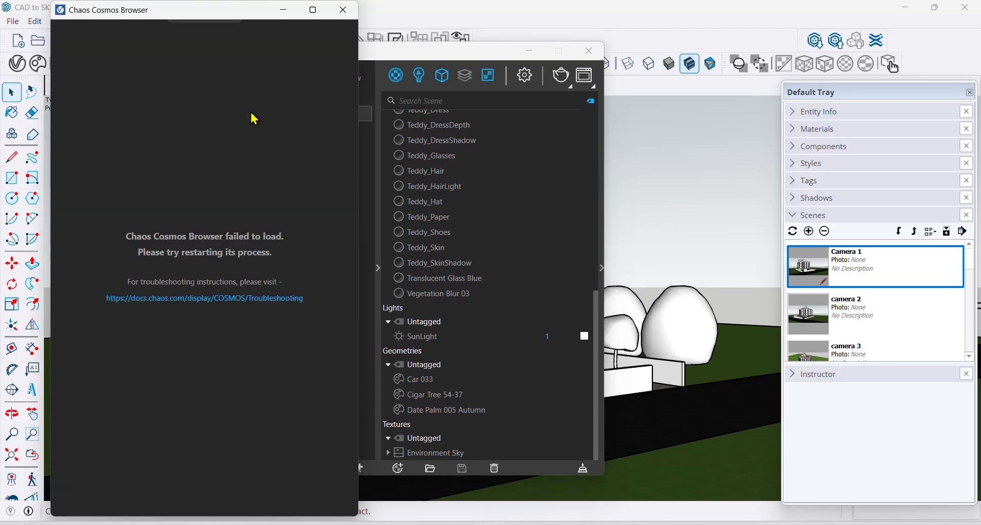
click(343, 10)
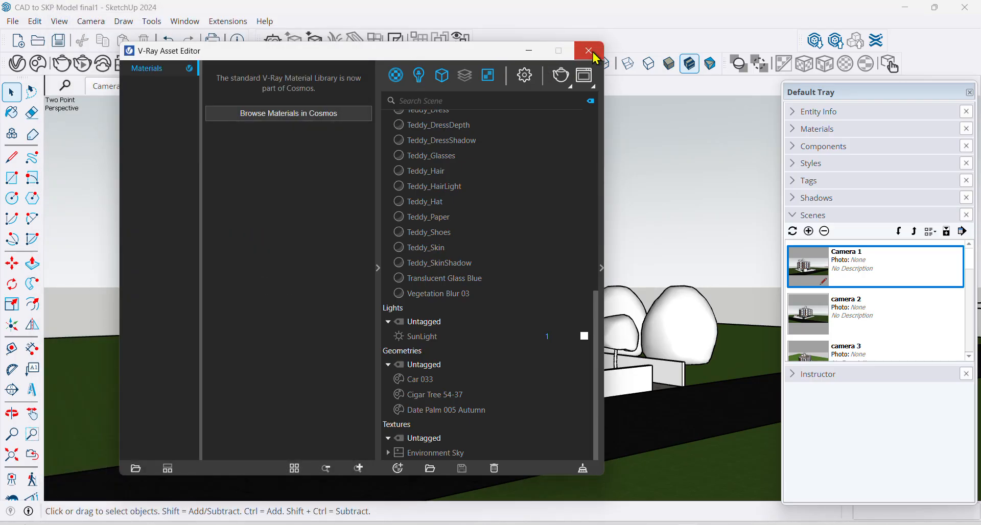
click(589, 51)
click(890, 63)
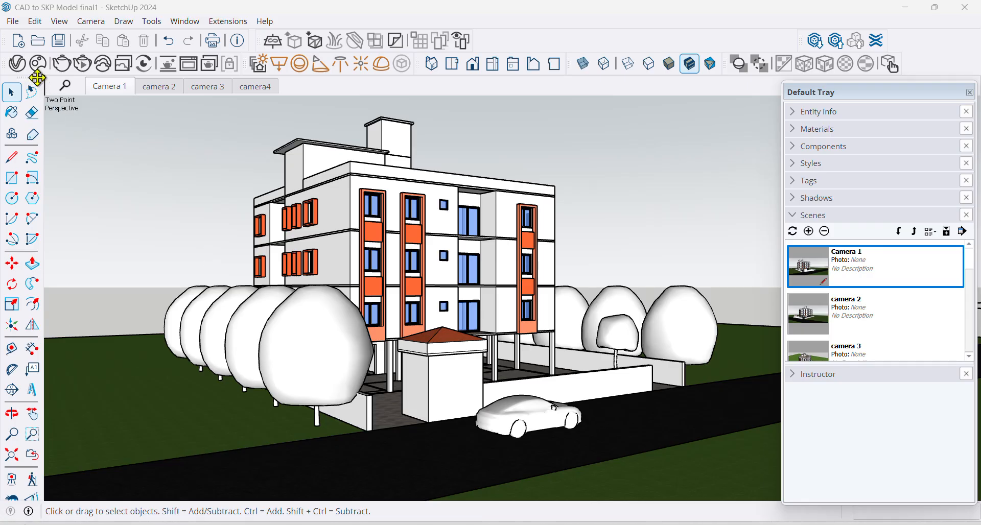
- Open the Cosmos browser from the V-Ray Asset Editor's material library and search the downloaded assets for "people"
click(17, 62)
click(270, 115)
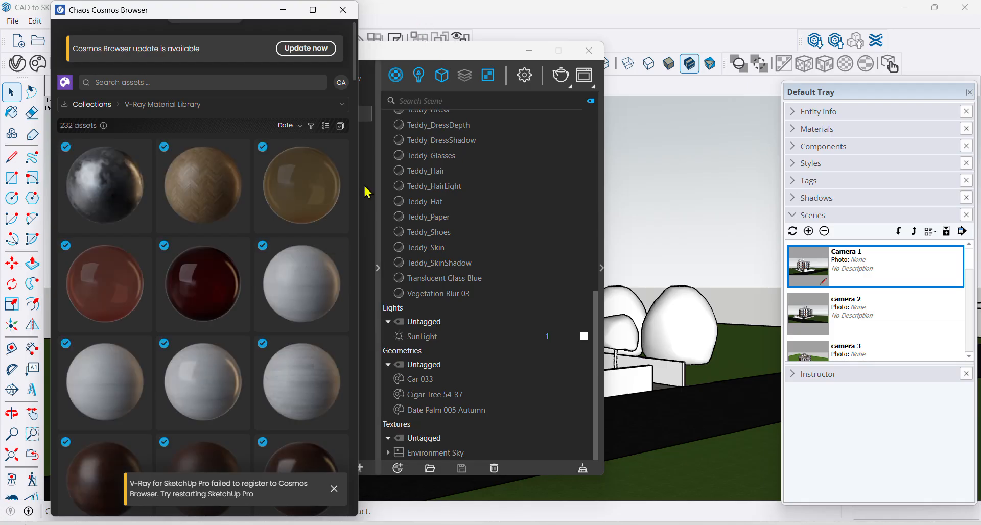
click(117, 80)
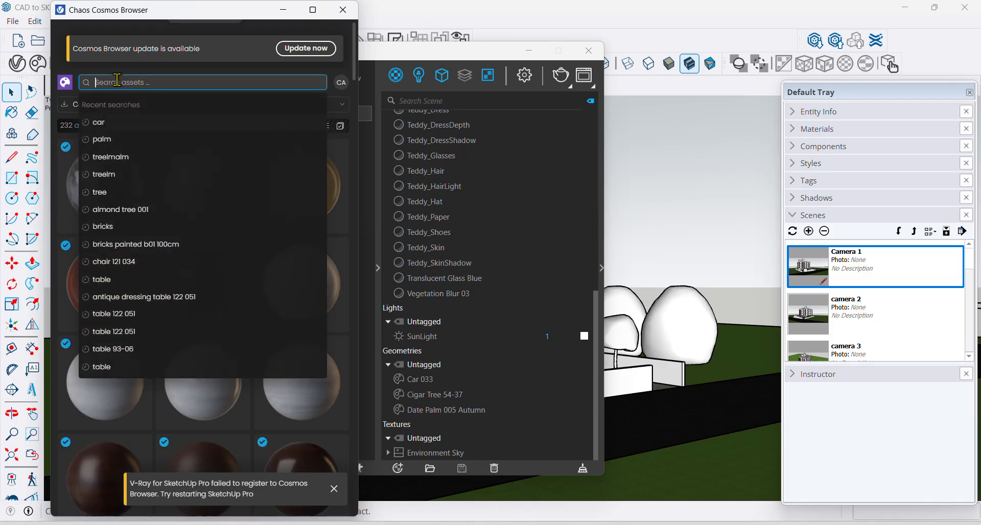
text(pe)
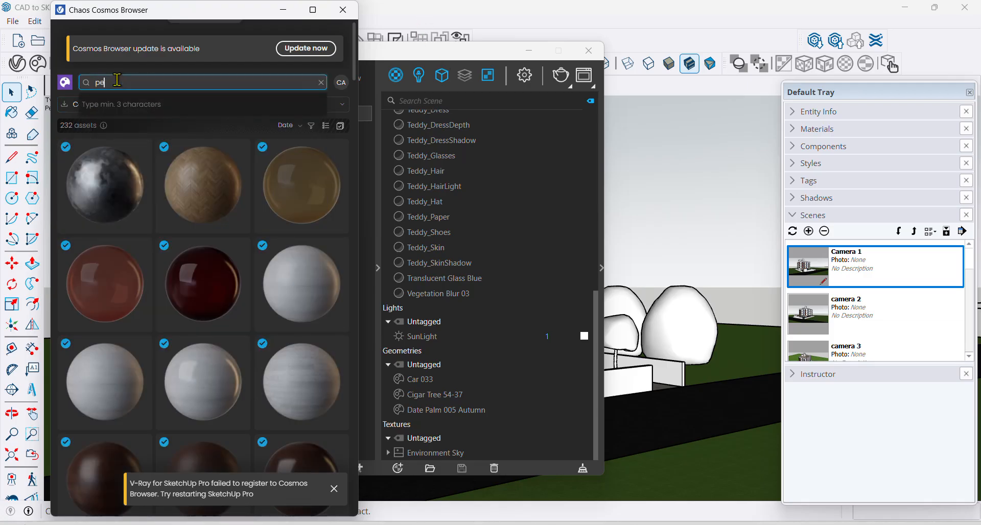
text(ople)
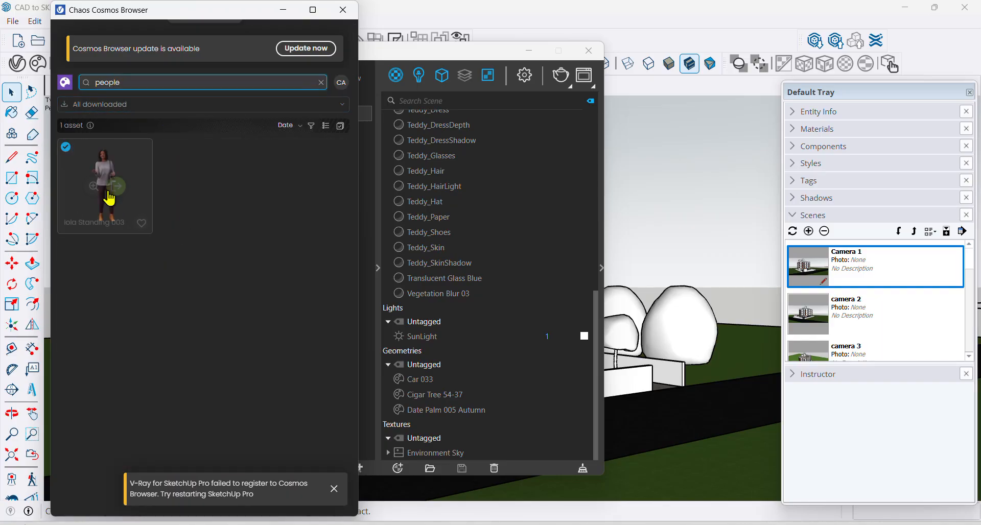
- Try to import the downloaded standing woman asset from Cosmos into the model
click(109, 189)
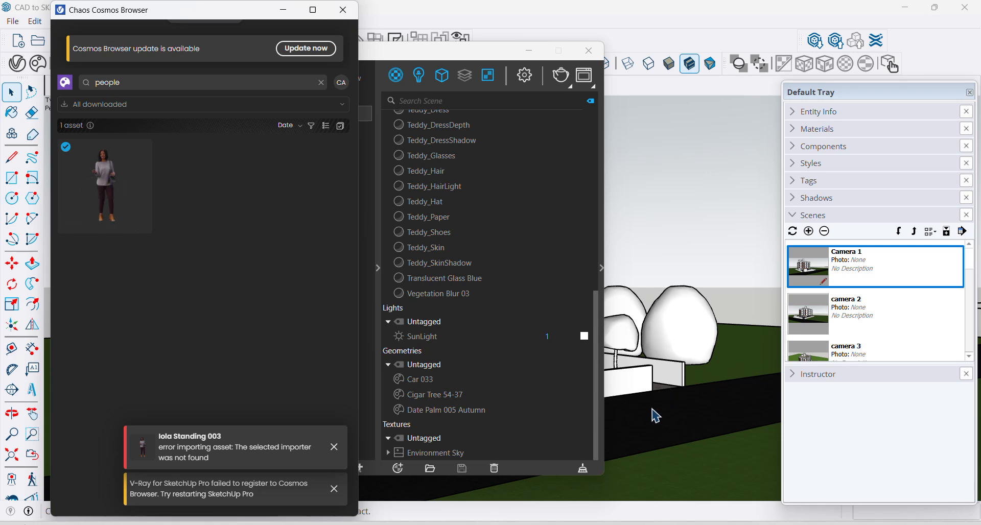
mouse_move(88, 157)
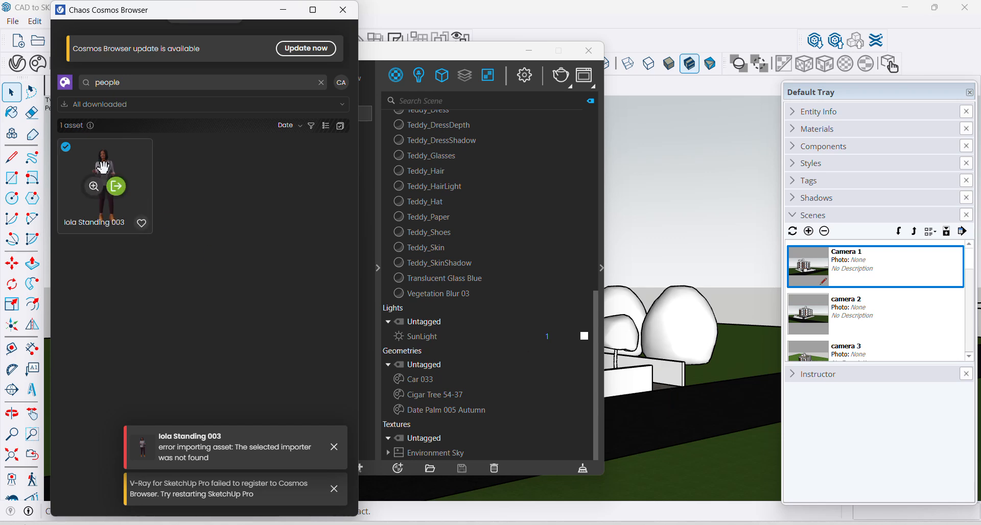
click(117, 186)
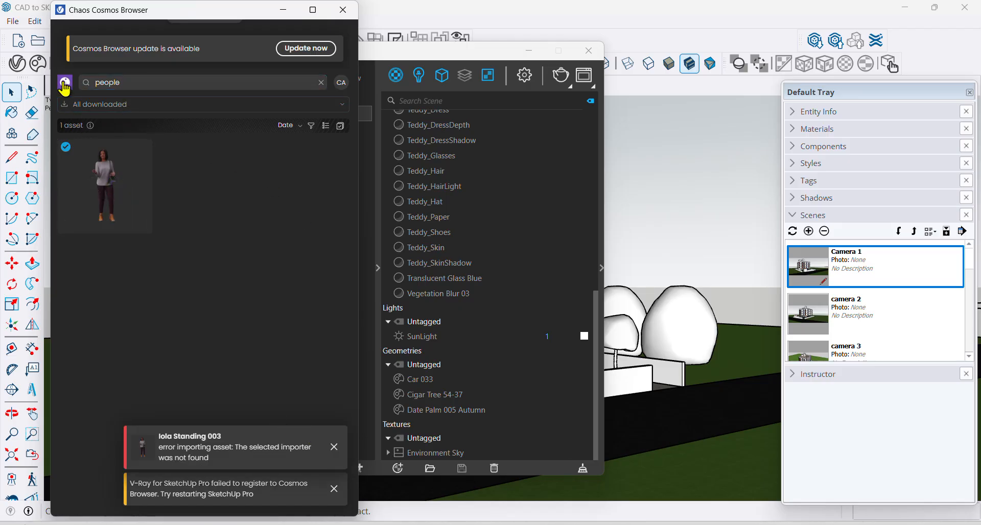
- Switch Cosmos to the online 3D Models and search the library for "people"
click(65, 82)
click(79, 162)
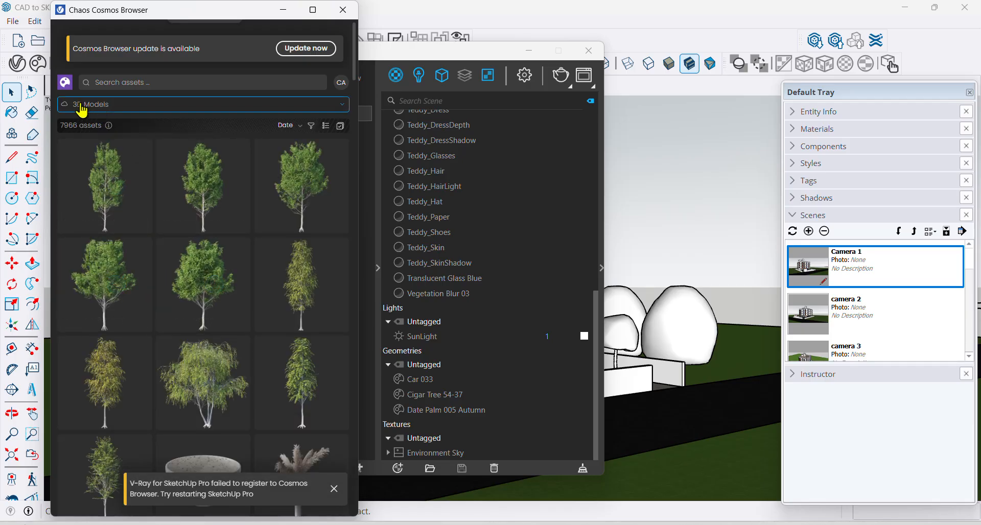
click(144, 83)
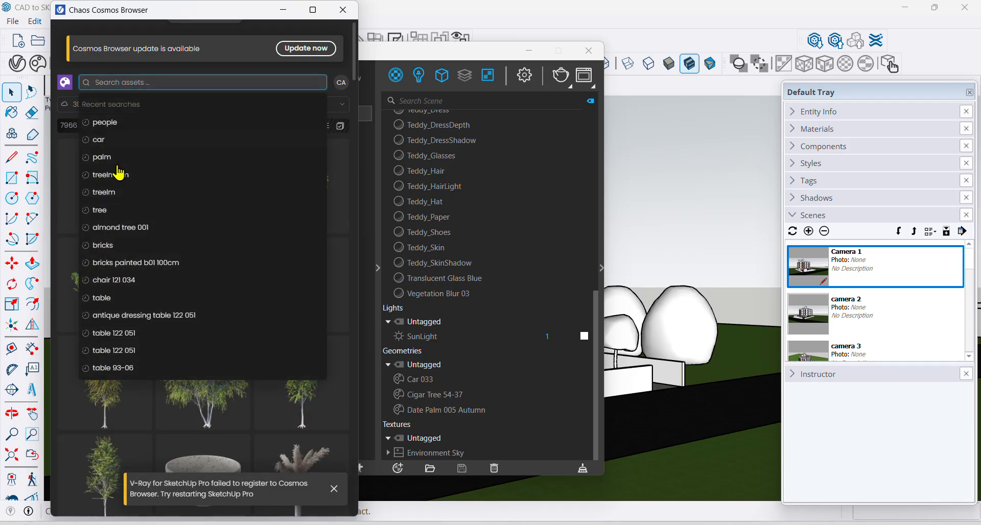
click(108, 122)
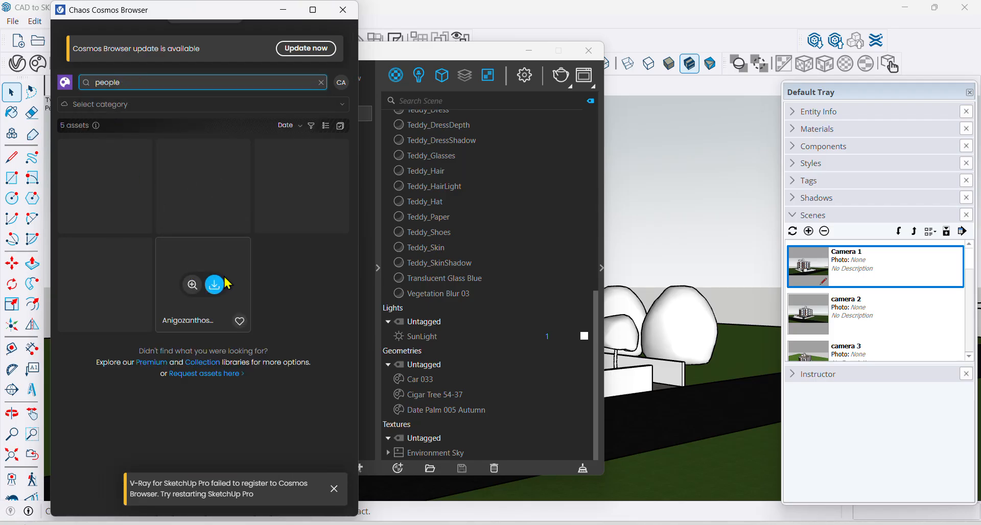
- Show the Standing subcategory of People in the online Cosmos 3D Models
click(65, 105)
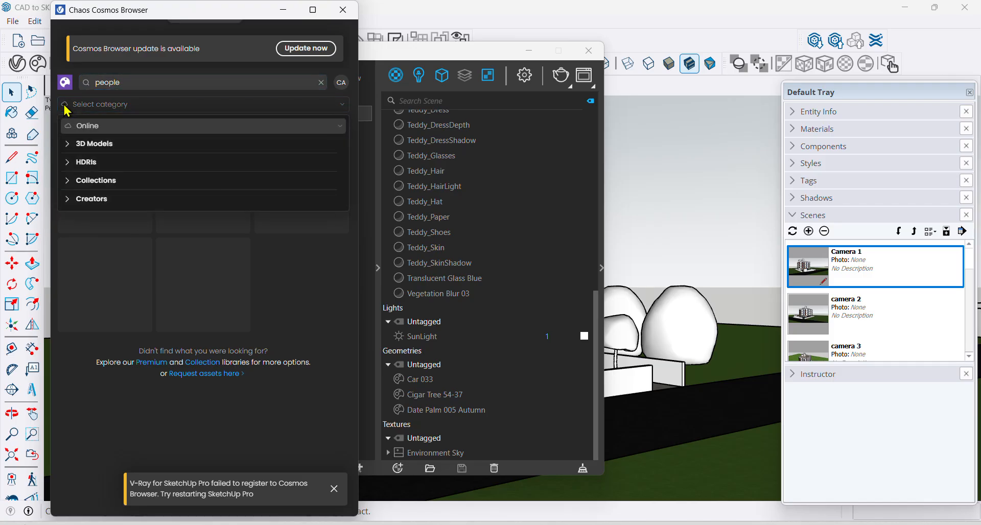
click(98, 145)
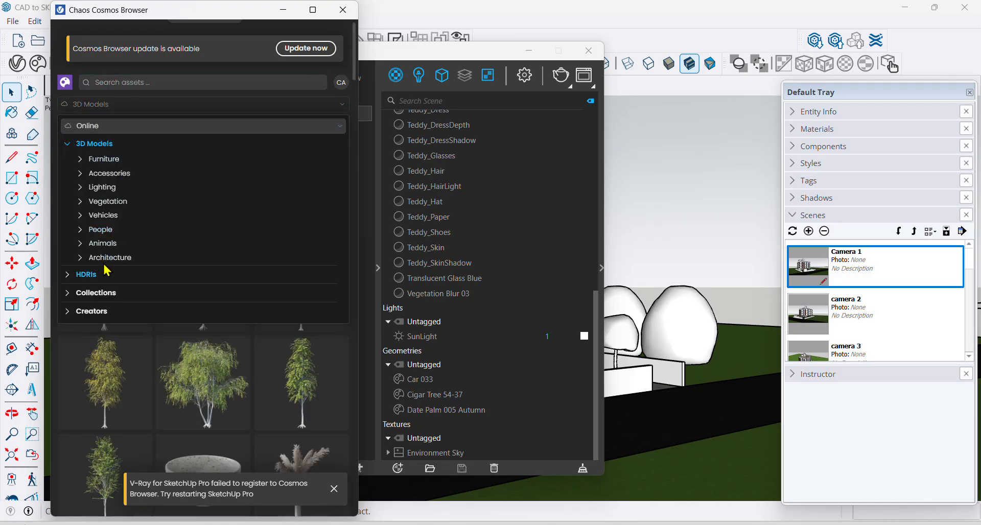
click(101, 231)
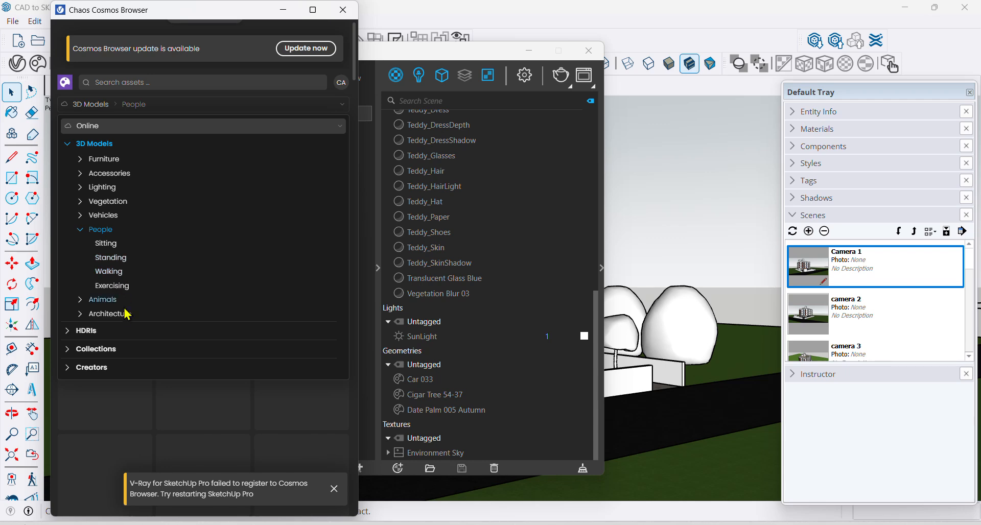
click(118, 258)
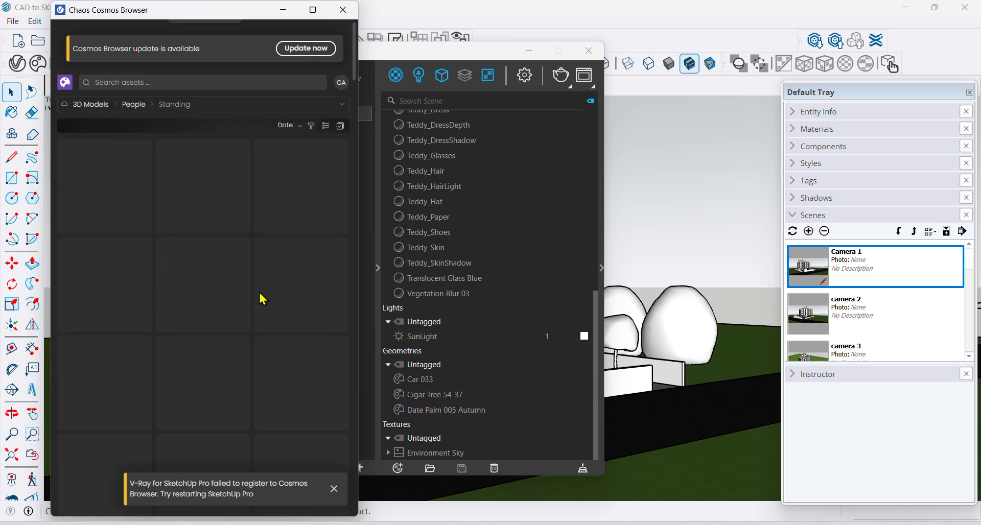
- Download the standing man with the shoulder bag from the Standing people assets and dismiss the V-Ray registration warning
scroll(235, 340, down, 5)
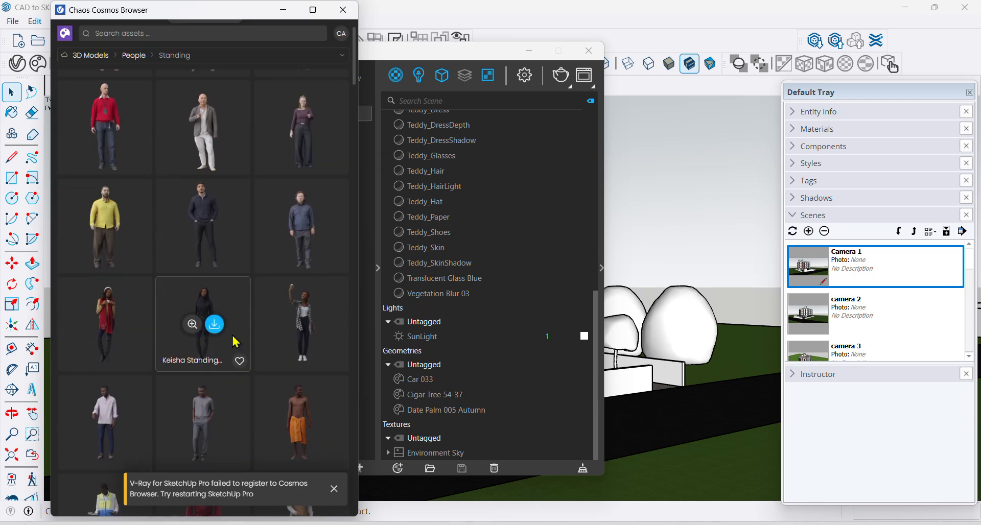
scroll(234, 342, down, 5)
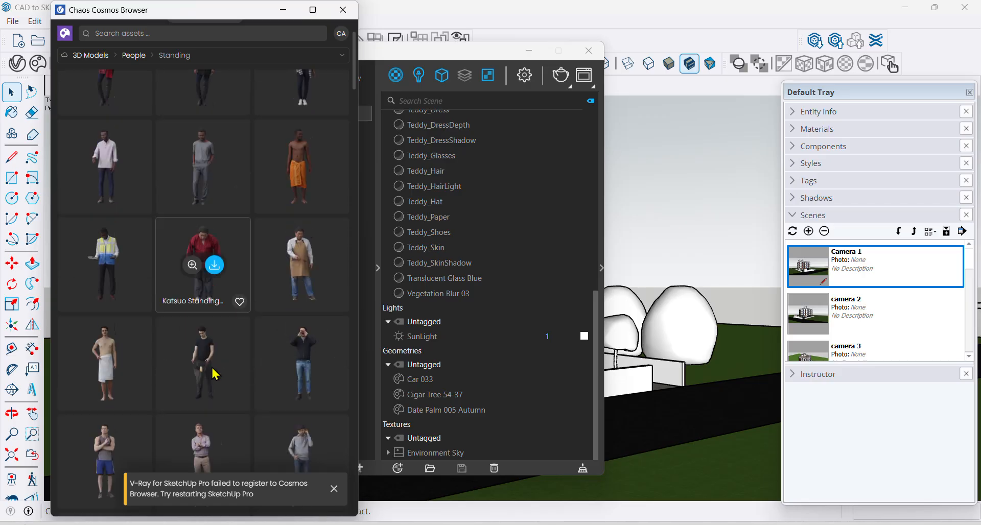
scroll(212, 374, down, 10)
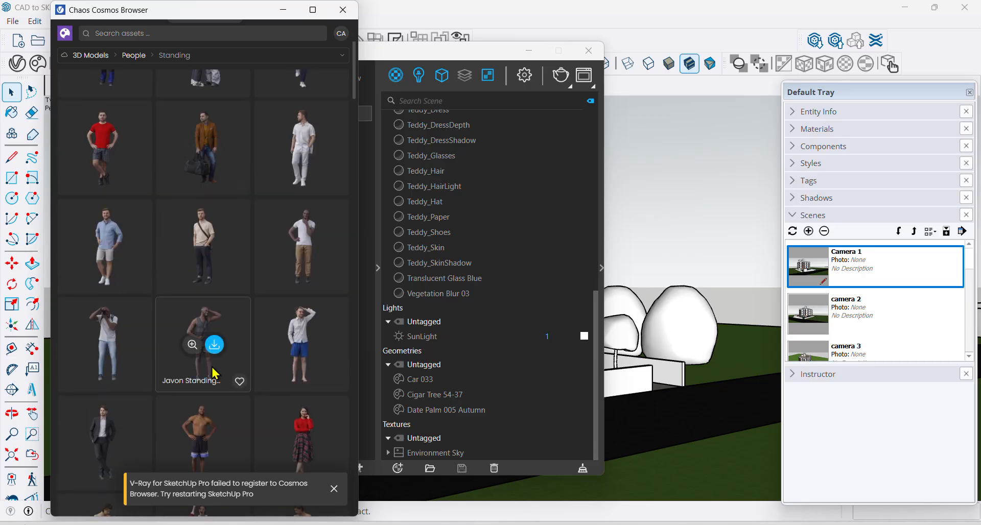
scroll(270, 312, up, 5)
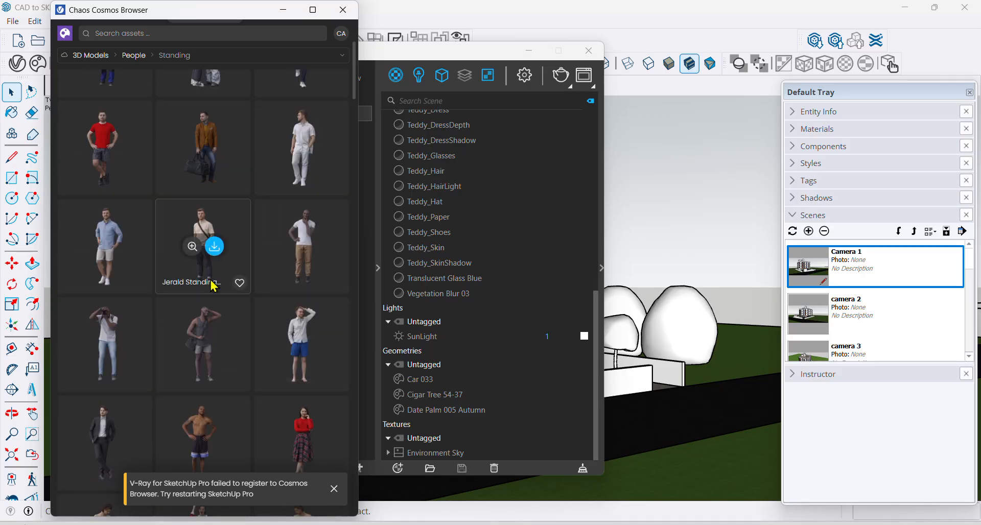
click(213, 247)
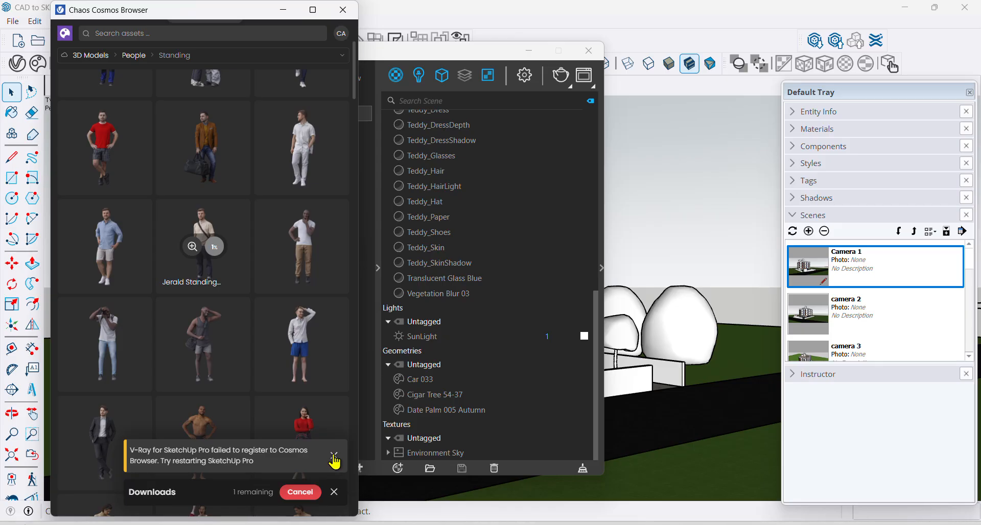
click(333, 455)
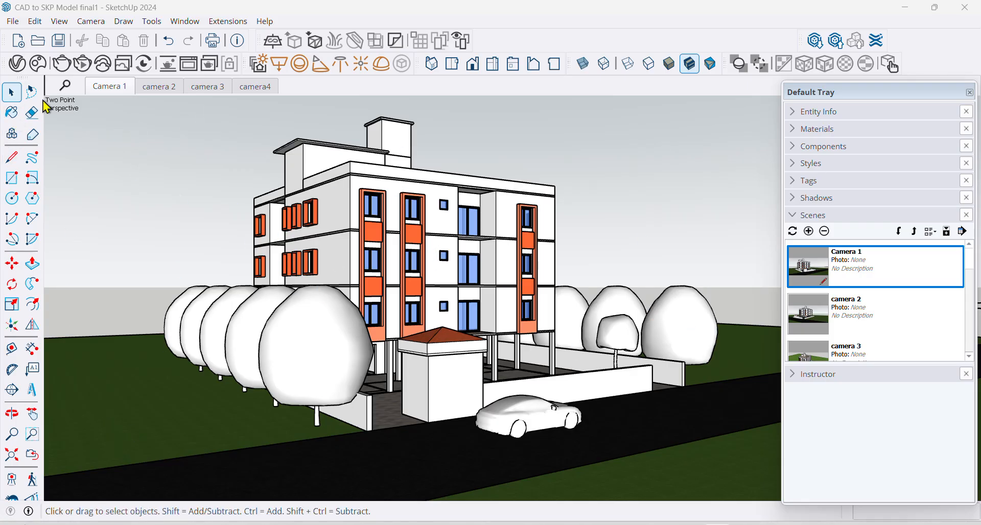
- Reopen the V-Ray Asset Editor, collapse its material library, expand the parameters pane, and move the window clear of the tray
click(17, 63)
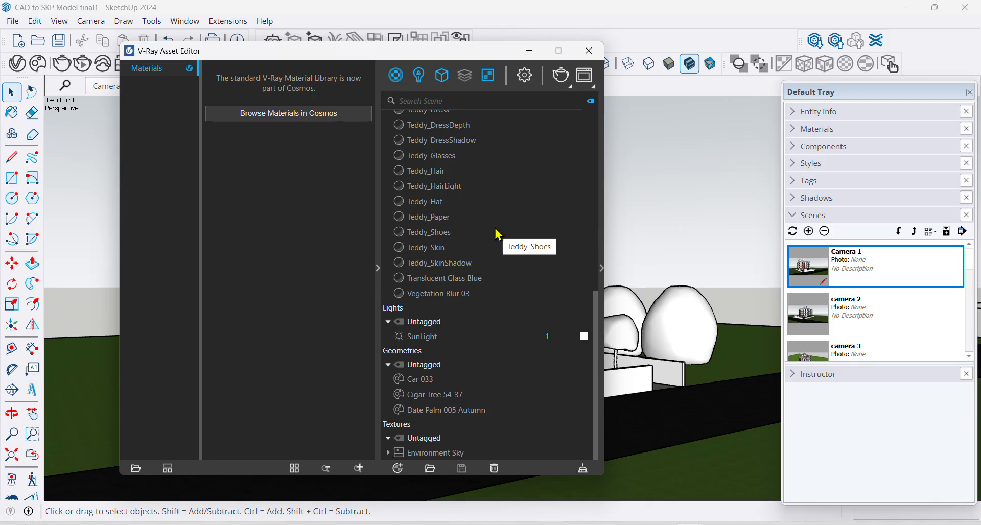
click(378, 269)
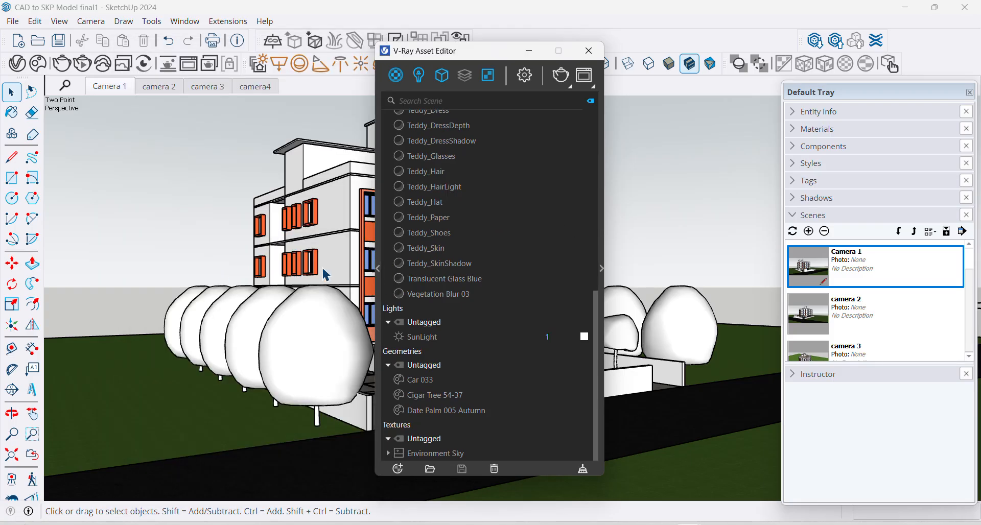
click(603, 269)
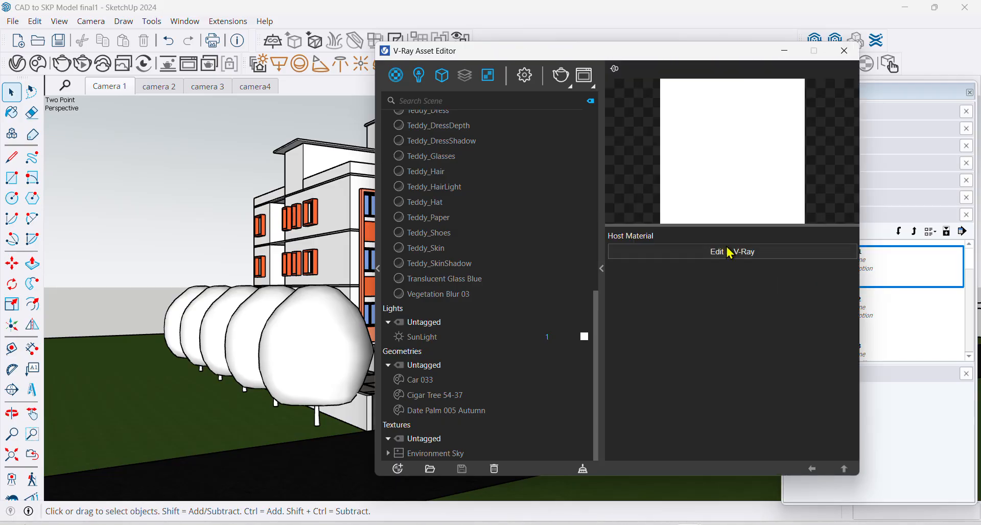
drag(560, 56, 328, 72)
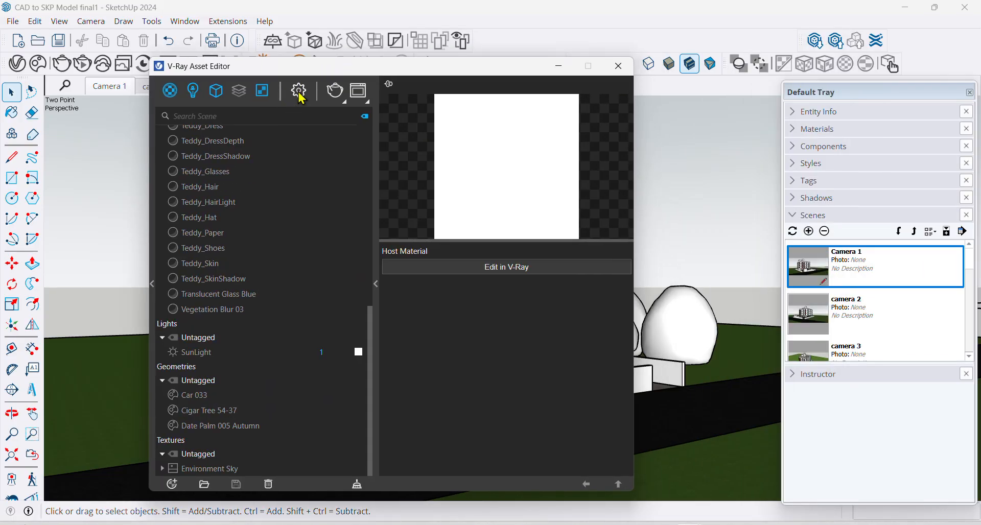
- In the render settings' Global Illumination, set Primary Rays to Irradiance map (deprecated) and the Light Cache Subdivs to 100
click(299, 91)
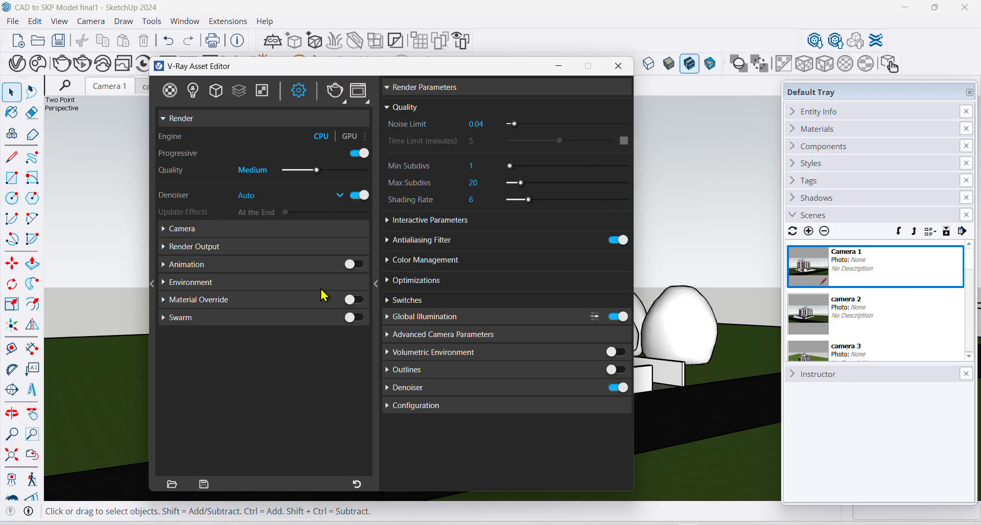
click(417, 318)
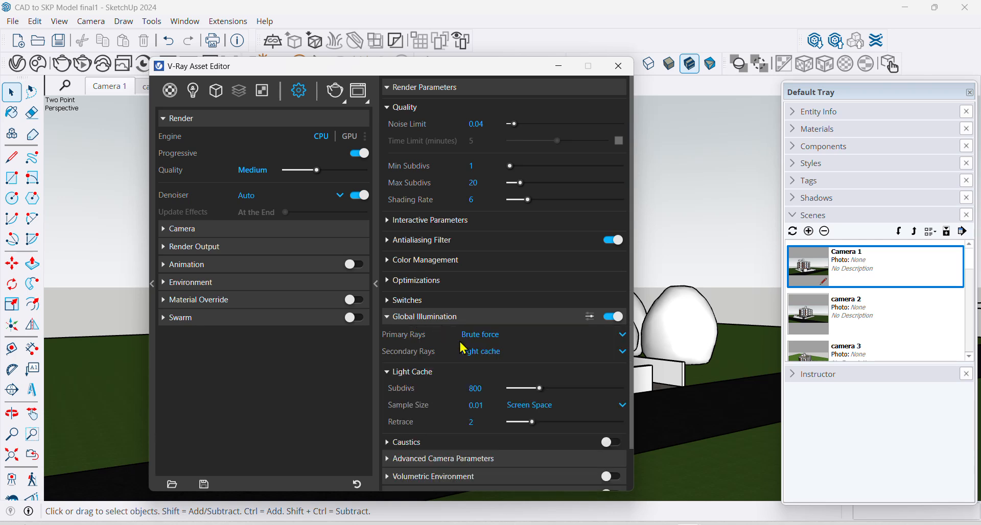
click(514, 338)
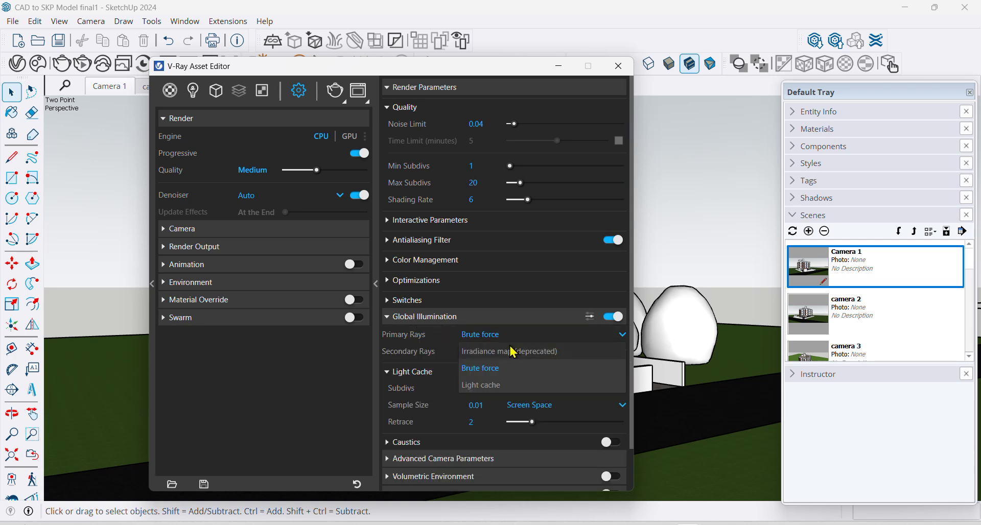
click(511, 351)
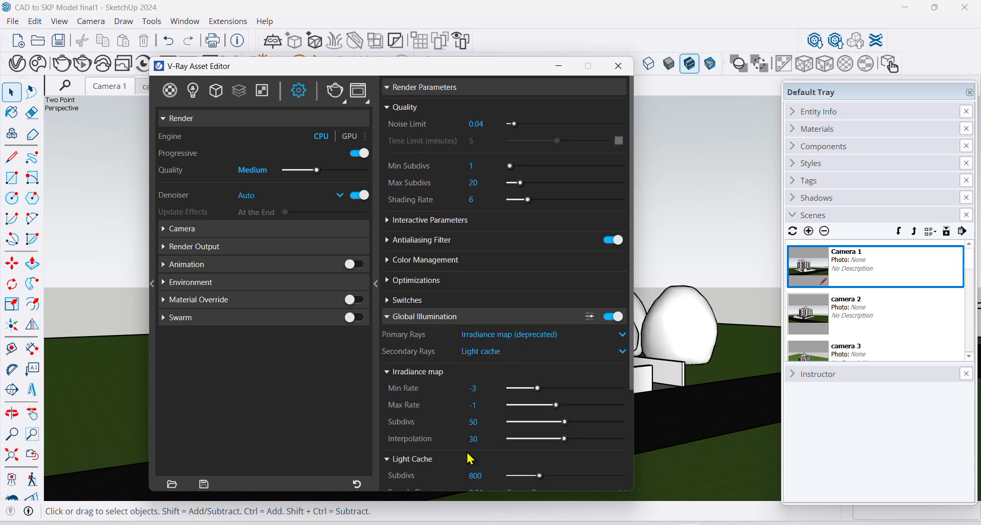
click(474, 476)
text(100)
key(Return)
- Render the Camera 1 view with V-Ray and move the frame buffer over the Asset Editor
click(334, 90)
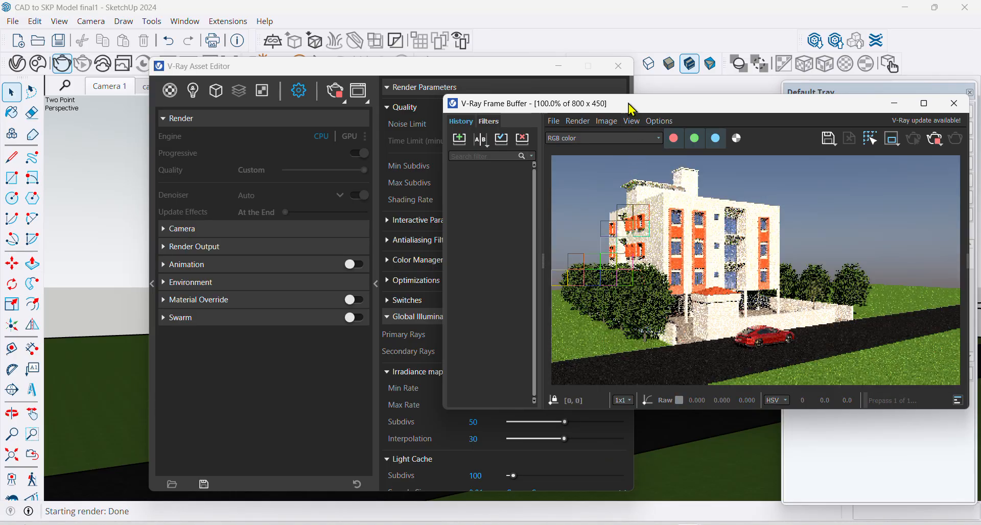
drag(630, 109, 342, 116)
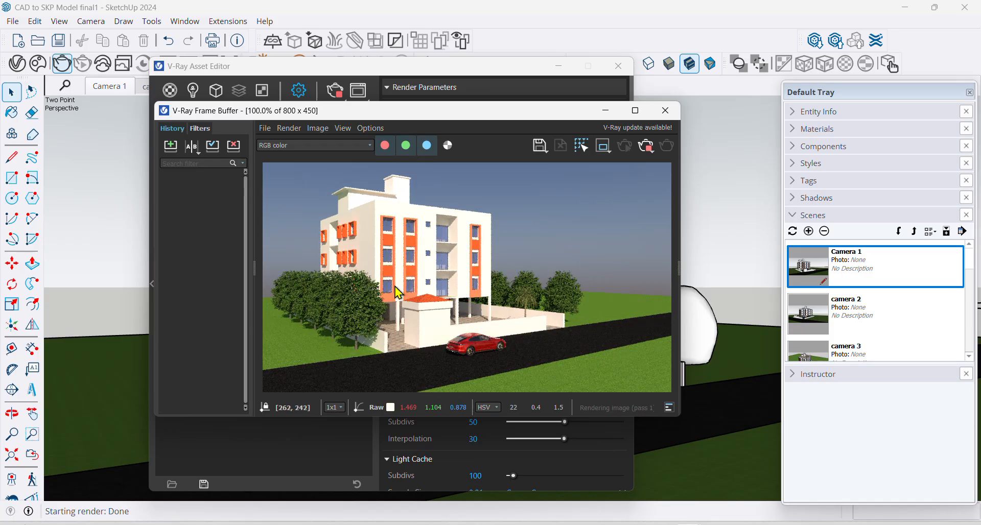
- Review the frame buffer's History settings, and close the frame buffer and the Asset Editor
scroll(392, 284, up, 1)
scroll(448, 276, down, 1)
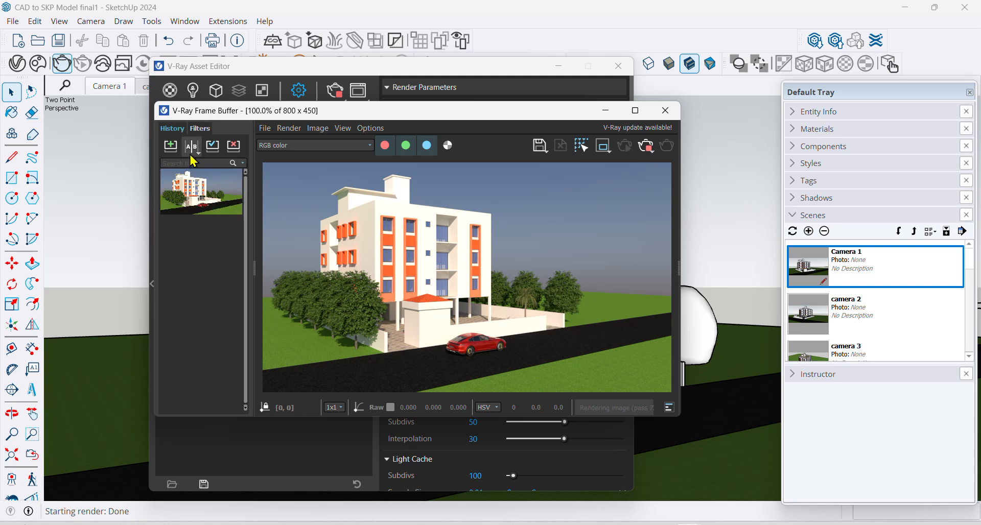
click(369, 129)
click(389, 145)
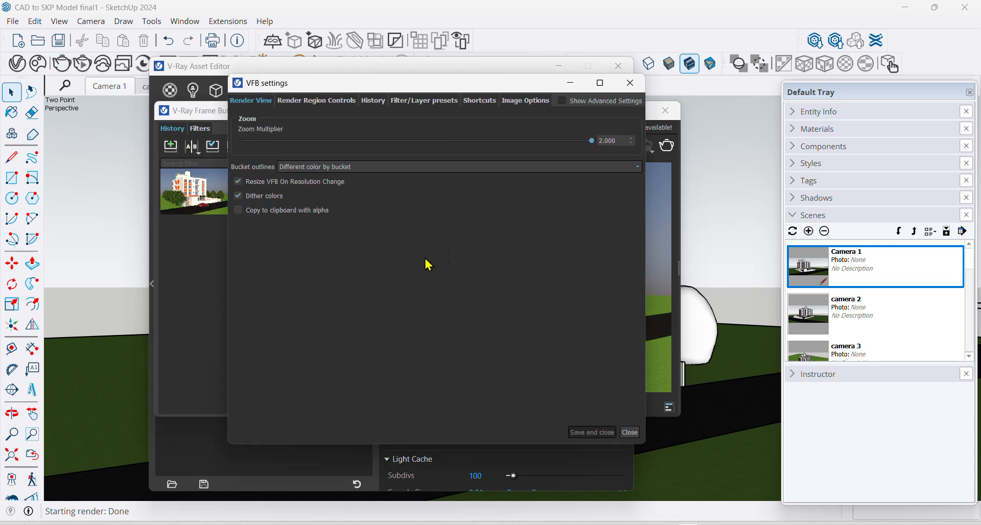
click(372, 101)
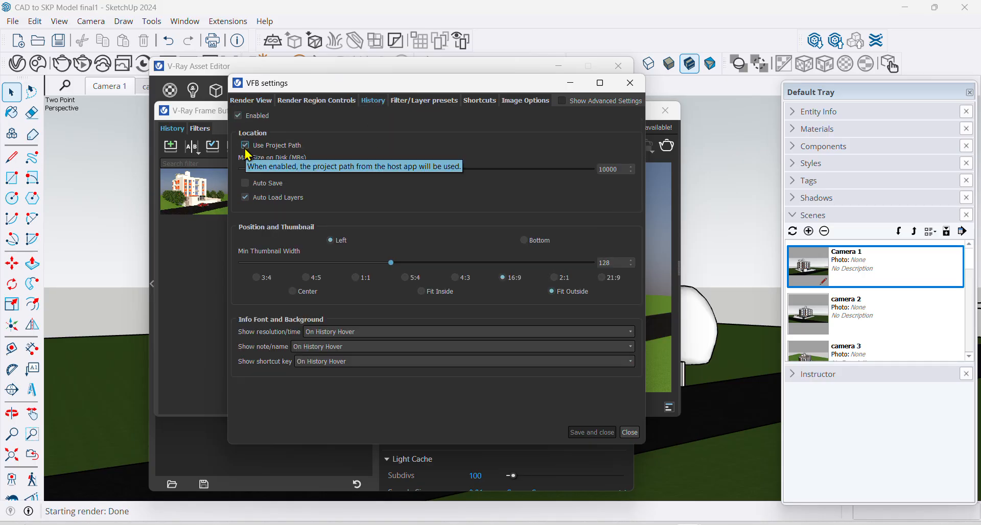
click(630, 82)
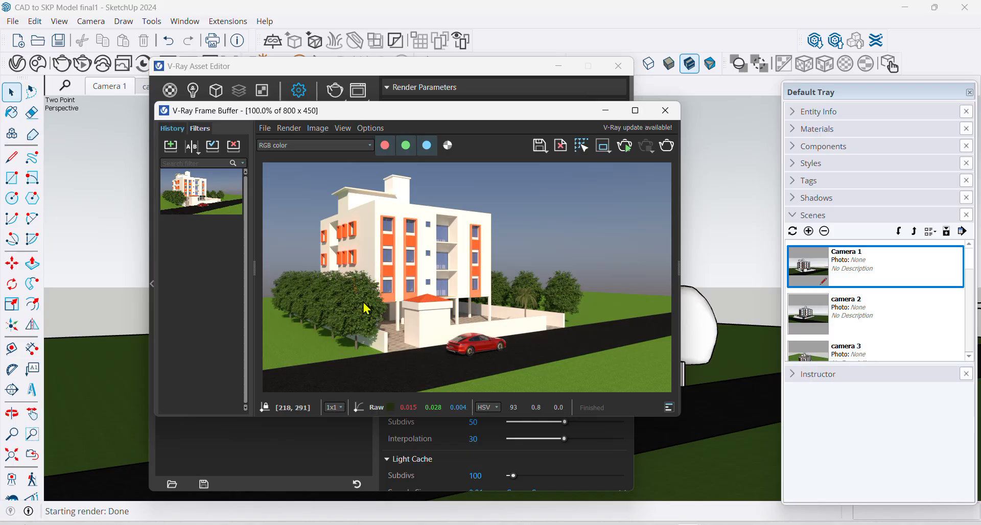
click(666, 111)
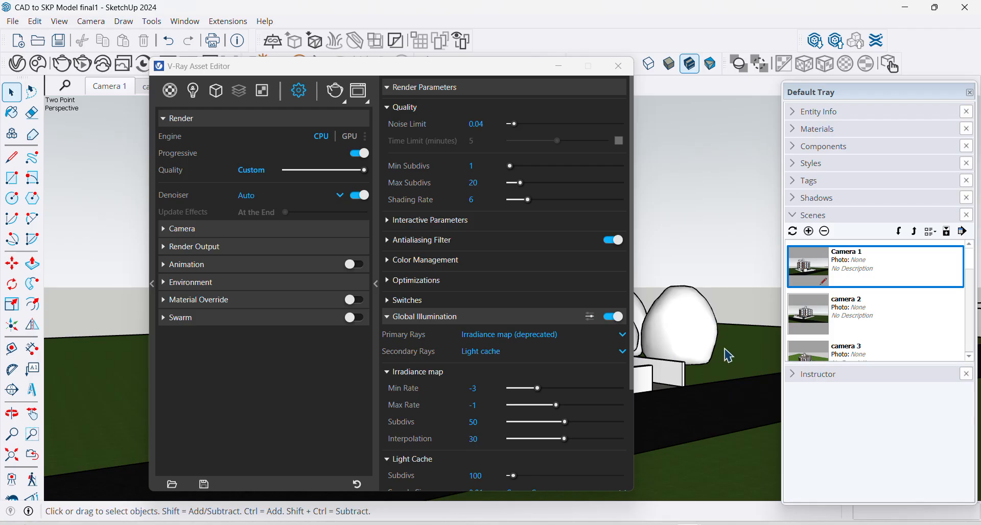
click(618, 66)
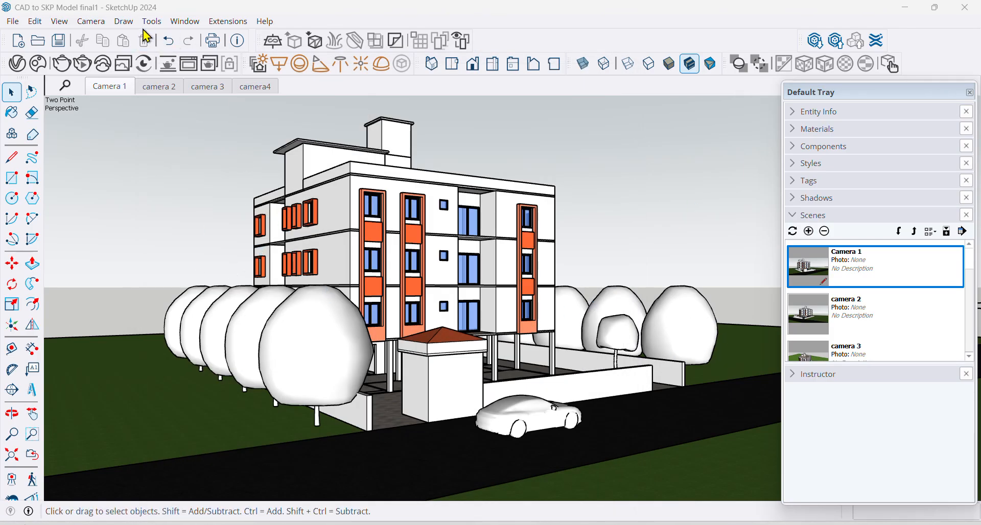
- Turn on the model's shadows and set the sun to about 11:37 am on 04/07
click(59, 20)
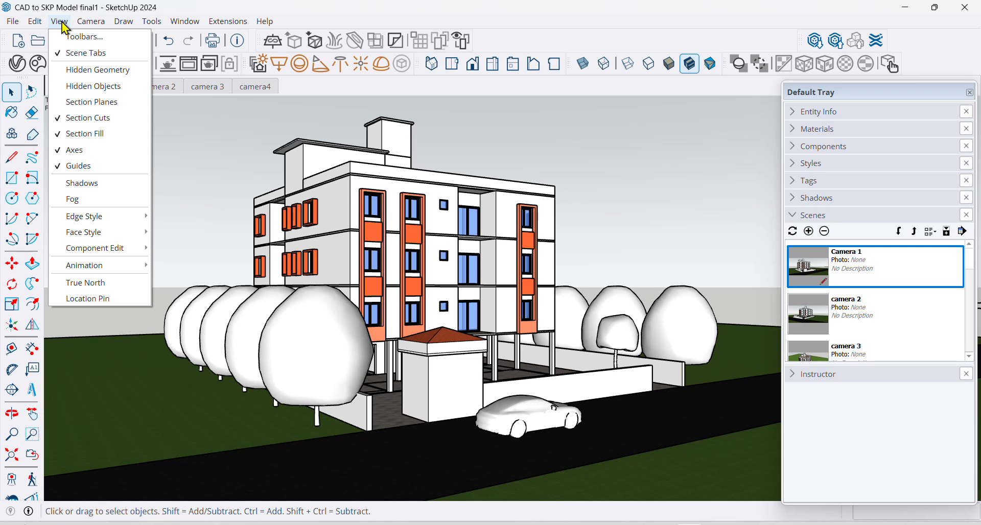
click(87, 183)
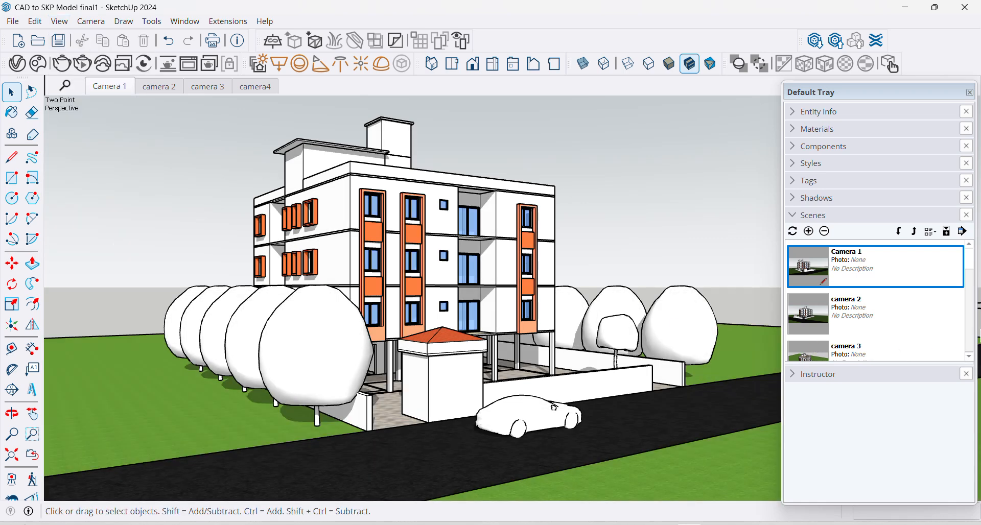
click(827, 197)
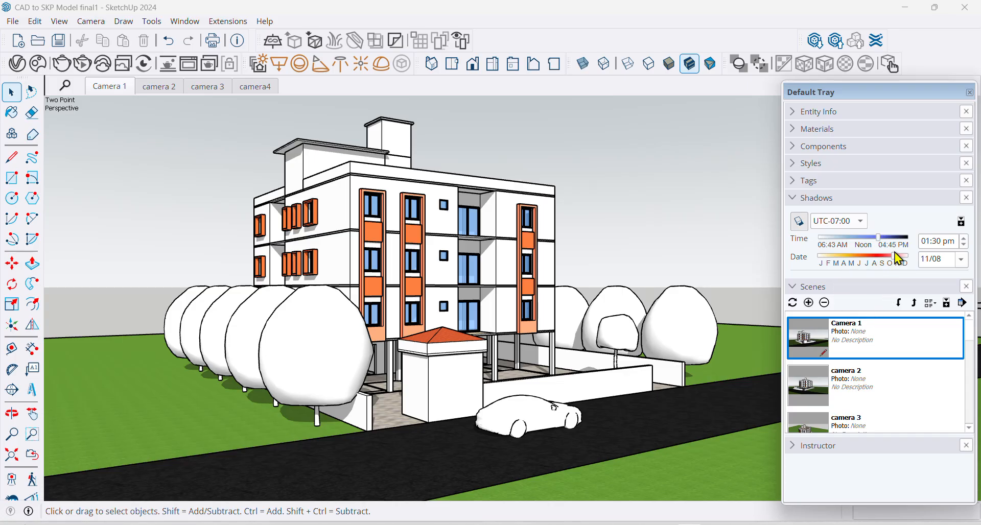
drag(895, 256, 861, 239)
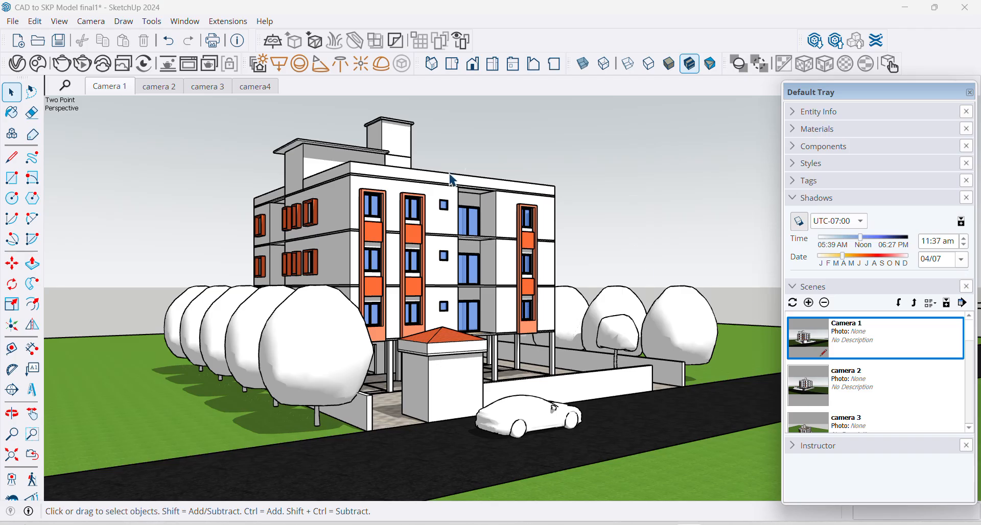
- Render the Camera 1 view with V-Ray and save the image to the frame buffer history
click(62, 63)
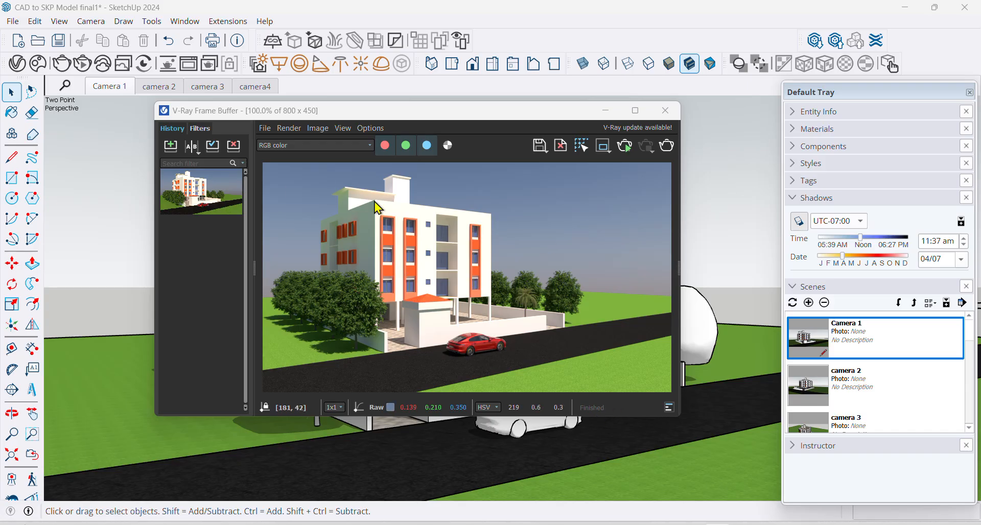
click(170, 148)
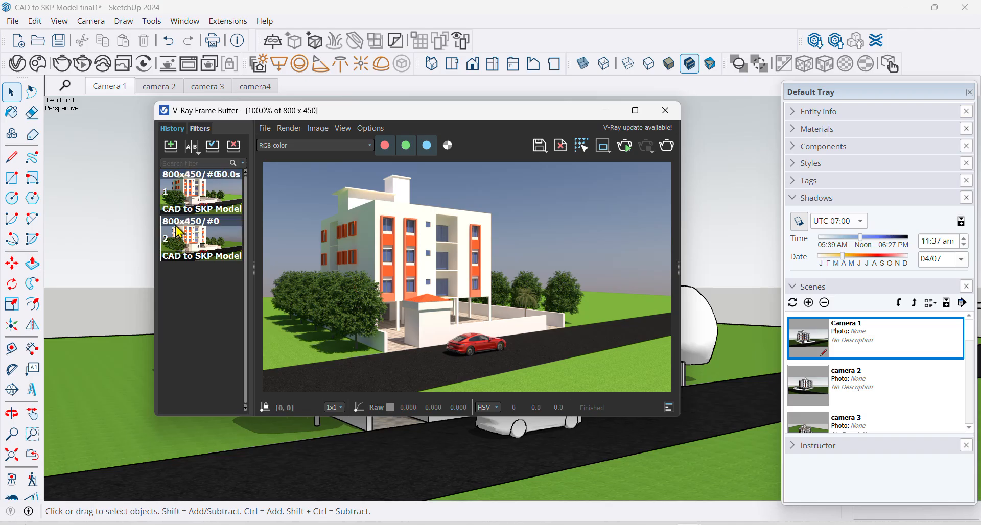
- Compare the two saved renders with a sliding A/B split across the building, and close the frame buffer
click(184, 192)
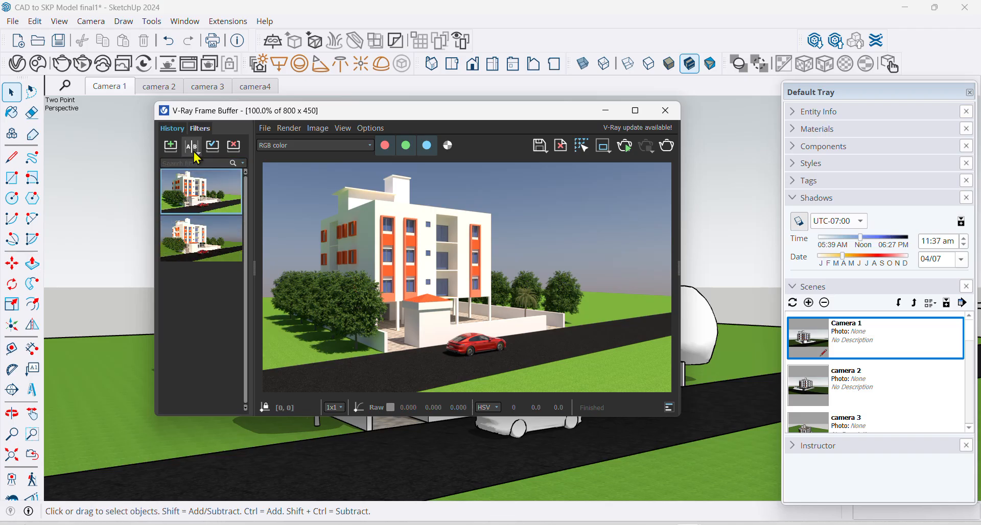
click(194, 150)
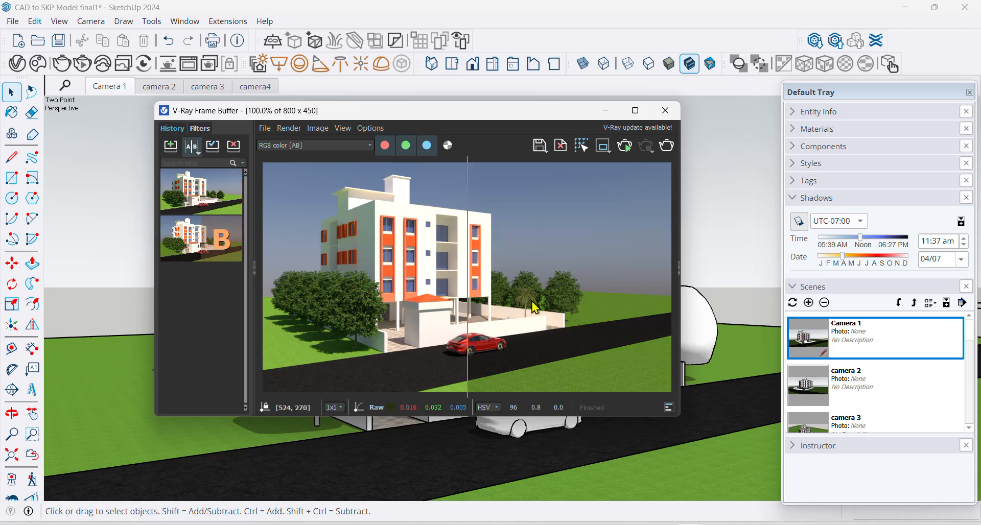
drag(468, 287, 289, 306)
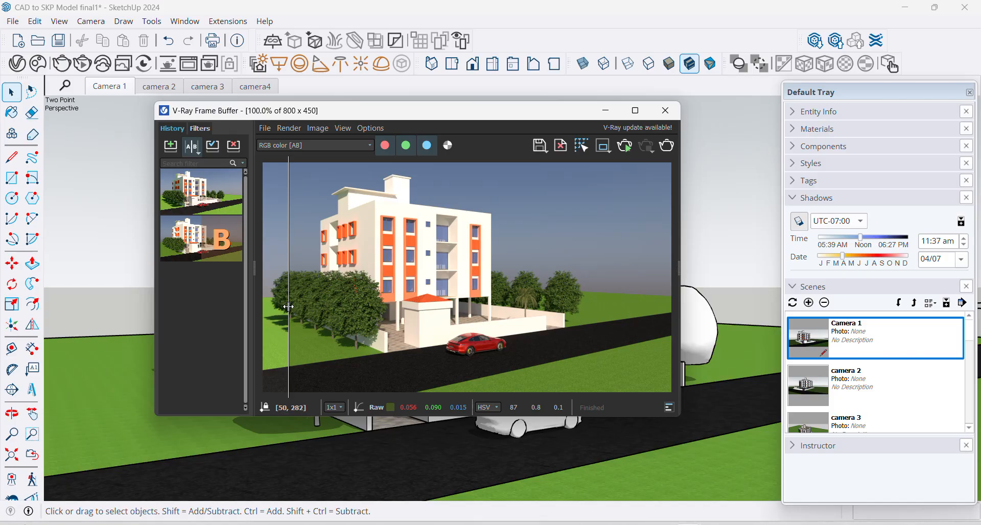
drag(289, 307, 511, 311)
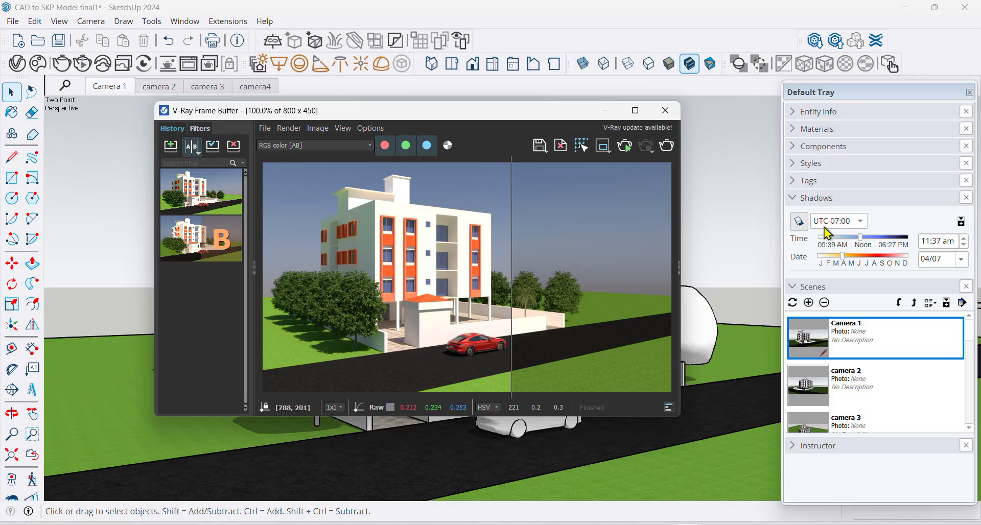
click(665, 111)
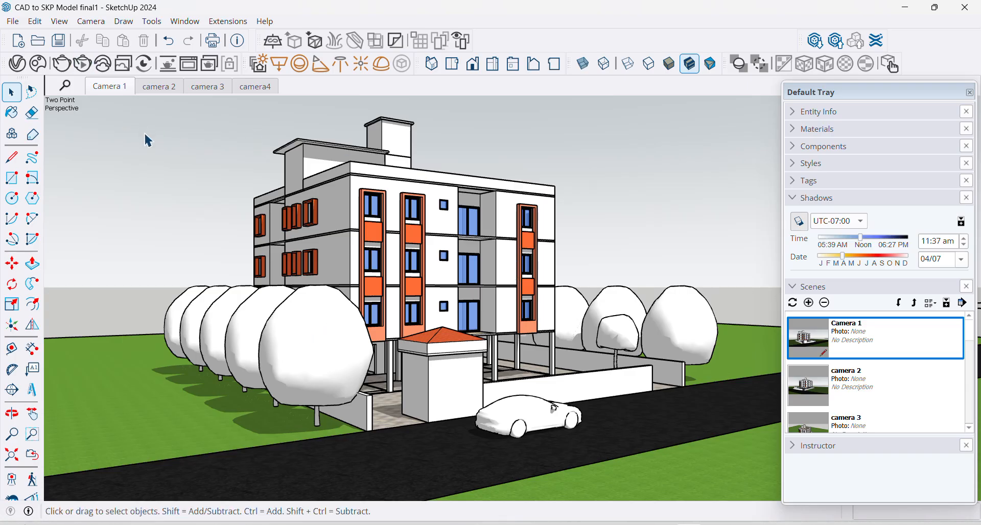
- Open the SunLight's parameters in the V-Ray Asset Editor and enable its Custom Orientation
click(19, 64)
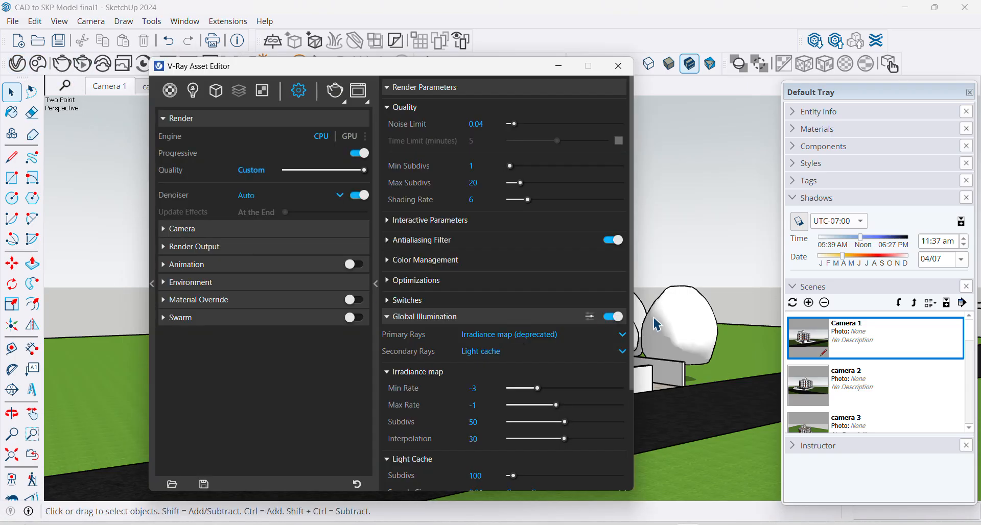
click(193, 95)
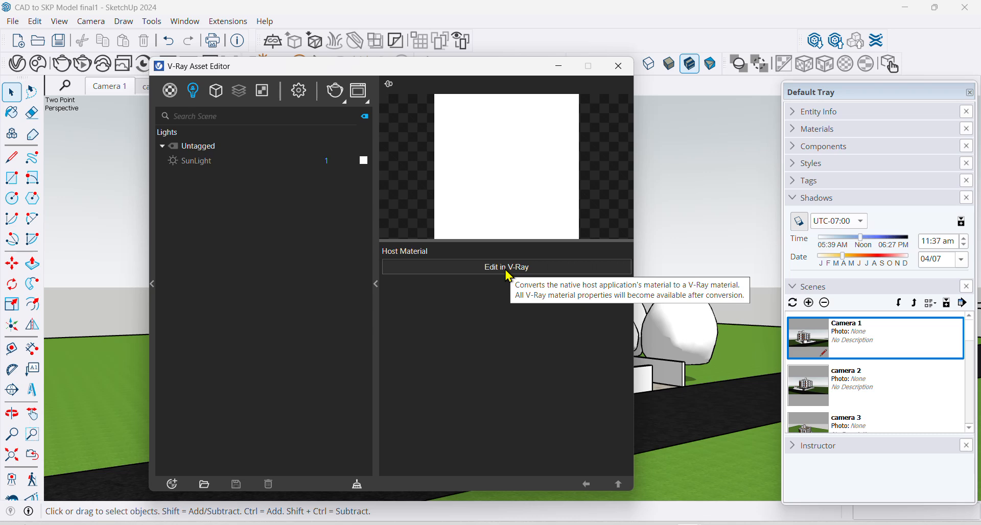
click(196, 161)
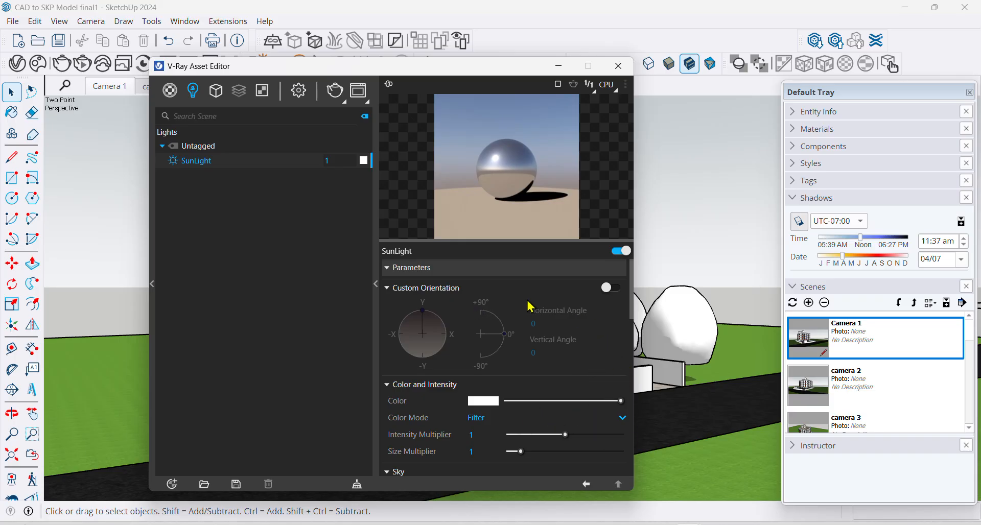
click(611, 288)
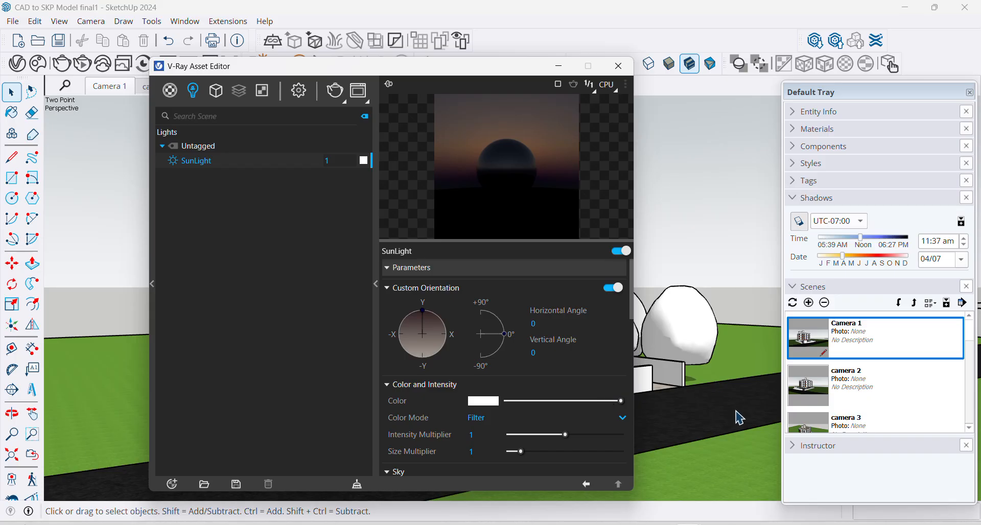
drag(380, 70, 430, 44)
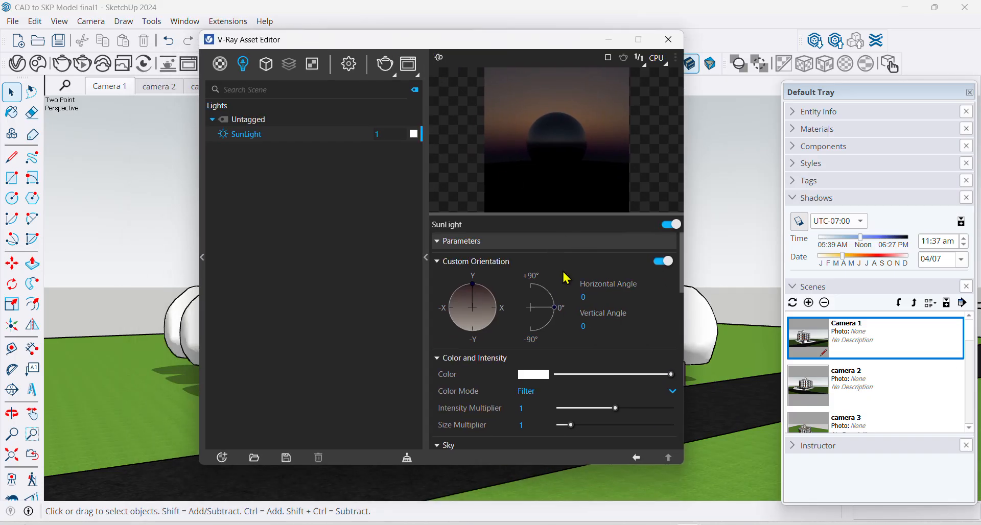
drag(369, 48, 317, 75)
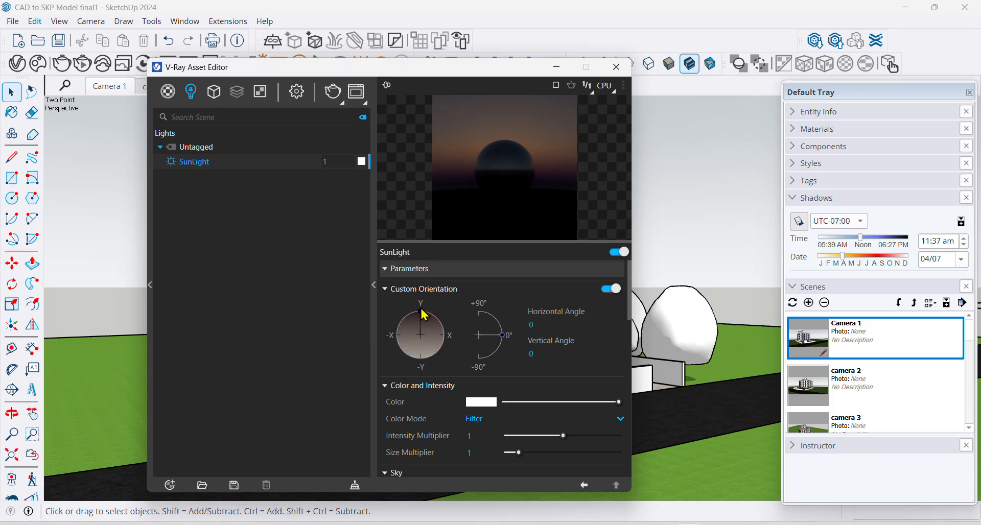
- Try a custom sun orientation of about 98.4 horizontal and 48.2 vertical with a test render of Camera 1
mouse_move(424, 318)
mouse_down()
mouse_move(449, 341)
mouse_move(444, 358)
mouse_move(403, 358)
mouse_move(416, 310)
mouse_move(444, 334)
mouse_move(436, 359)
mouse_move(406, 344)
mouse_move(404, 332)
mouse_move(428, 320)
mouse_up()
mouse_move(505, 335)
mouse_down()
mouse_move(507, 319)
mouse_move(509, 341)
mouse_move(491, 314)
mouse_move(478, 323)
mouse_move(494, 321)
mouse_up()
drag(421, 324, 455, 348)
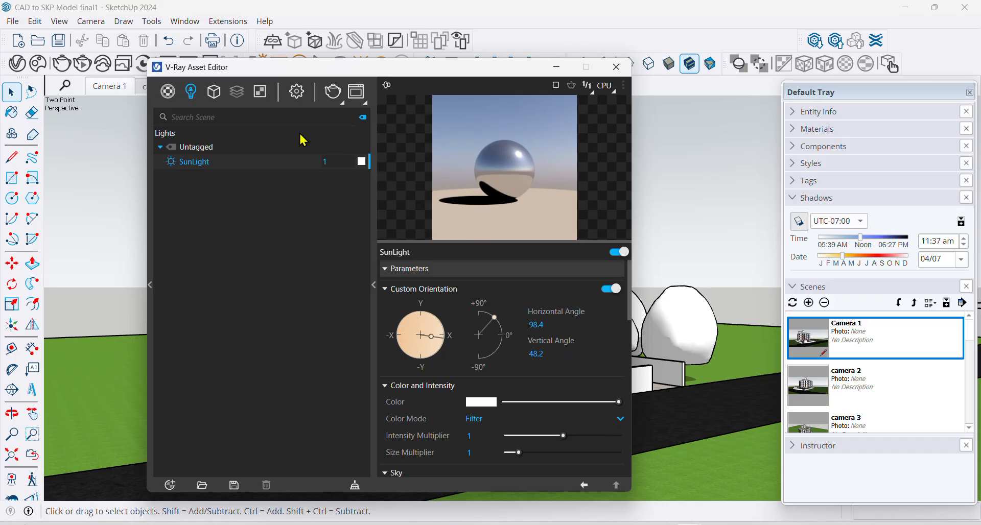
click(333, 92)
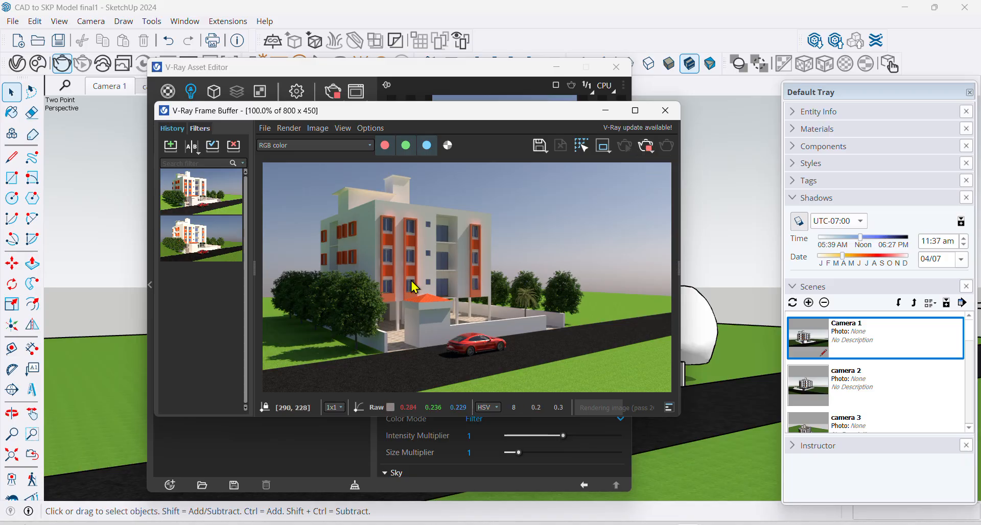
click(646, 147)
click(666, 111)
- Try a custom sun orientation of about 214.2 horizontal and 48.9 vertical with a brief test render
mouse_move(496, 318)
mouse_down()
mouse_move(504, 338)
mouse_move(491, 316)
mouse_up()
mouse_move(431, 338)
mouse_down()
mouse_move(438, 366)
mouse_move(395, 343)
mouse_move(435, 337)
mouse_move(426, 343)
mouse_up()
mouse_move(490, 313)
mouse_down()
mouse_move(500, 349)
mouse_move(500, 315)
mouse_up()
drag(434, 345, 414, 360)
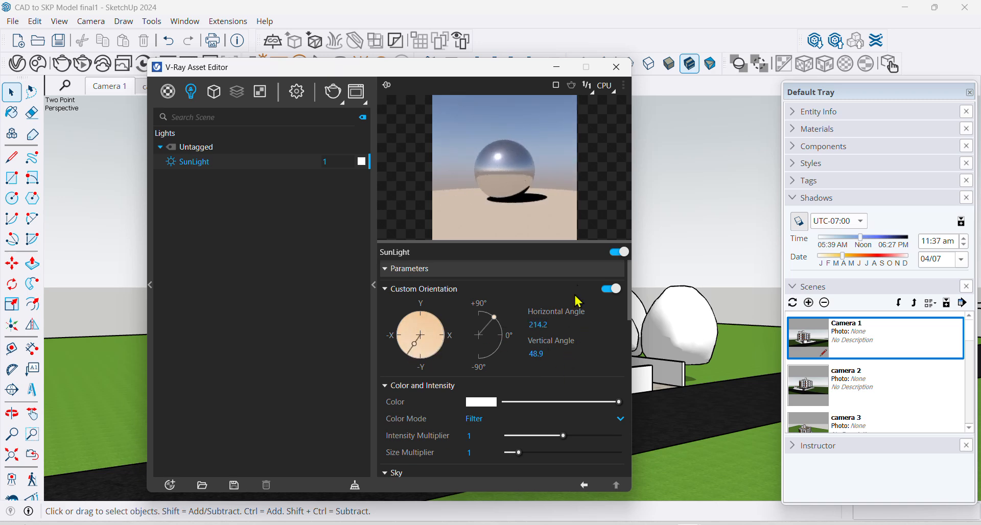
click(333, 91)
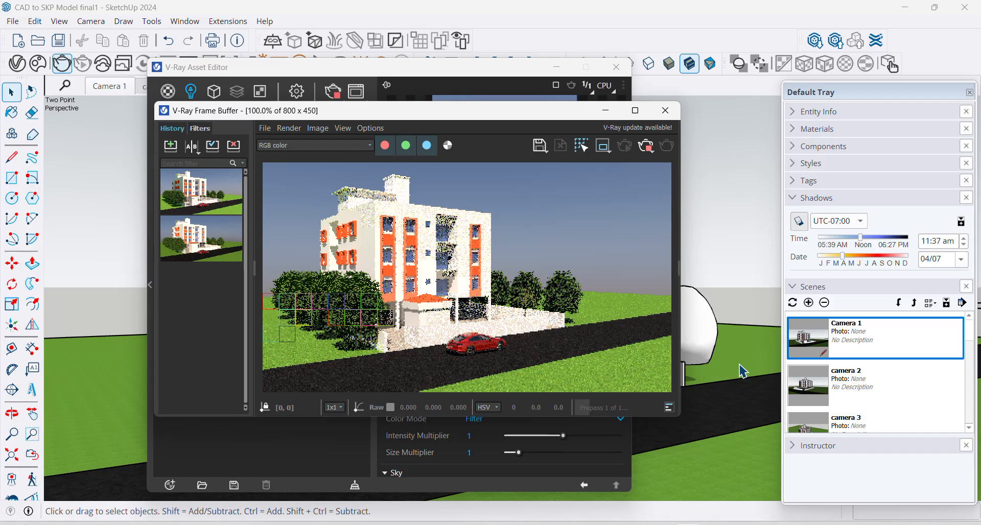
click(647, 148)
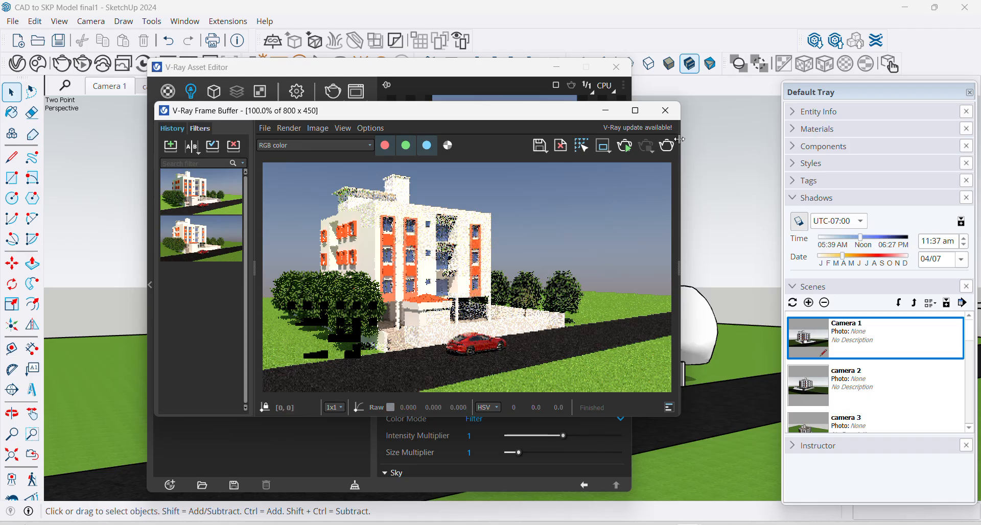
click(666, 110)
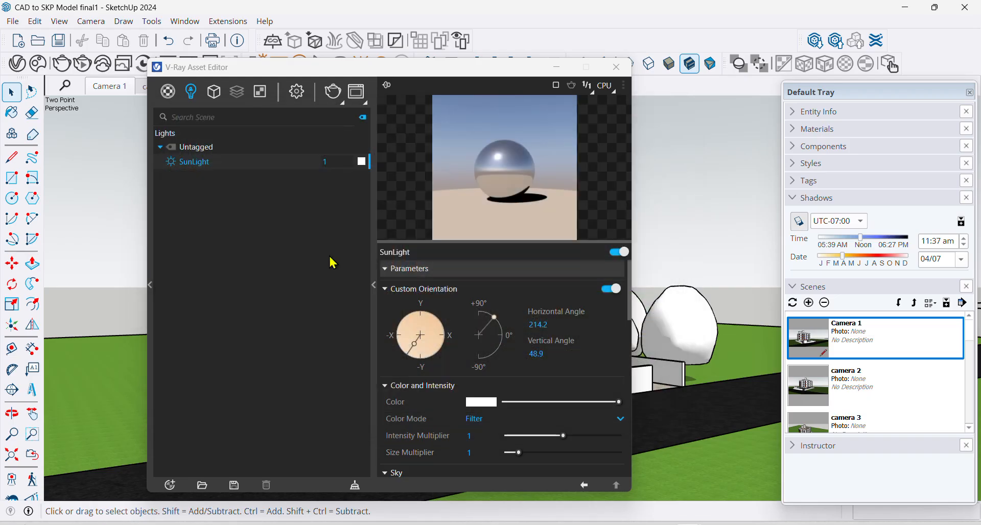
- Set the SunLight's custom orientation to about 161.6 horizontal and 51.4 vertical, and render the Camera 1 view
drag(500, 319, 497, 316)
drag(412, 350, 431, 362)
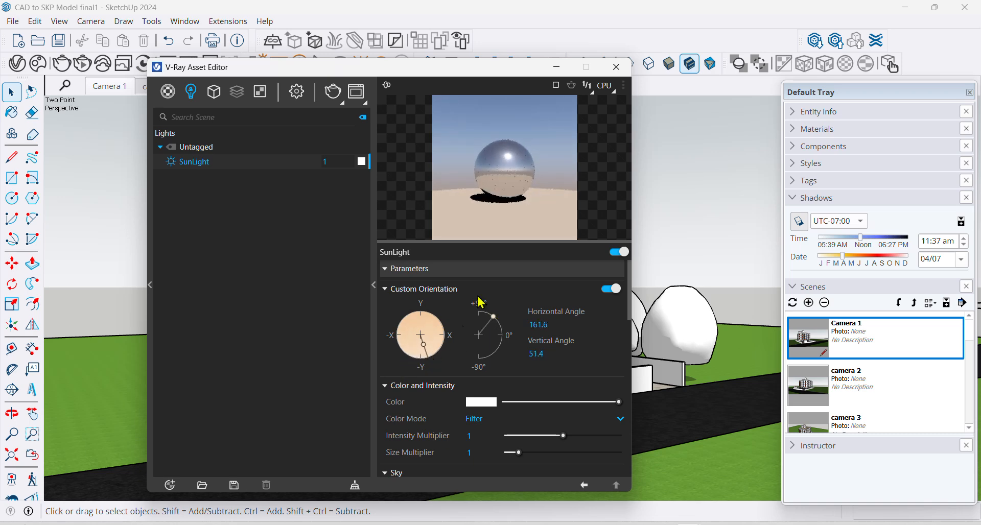
click(332, 93)
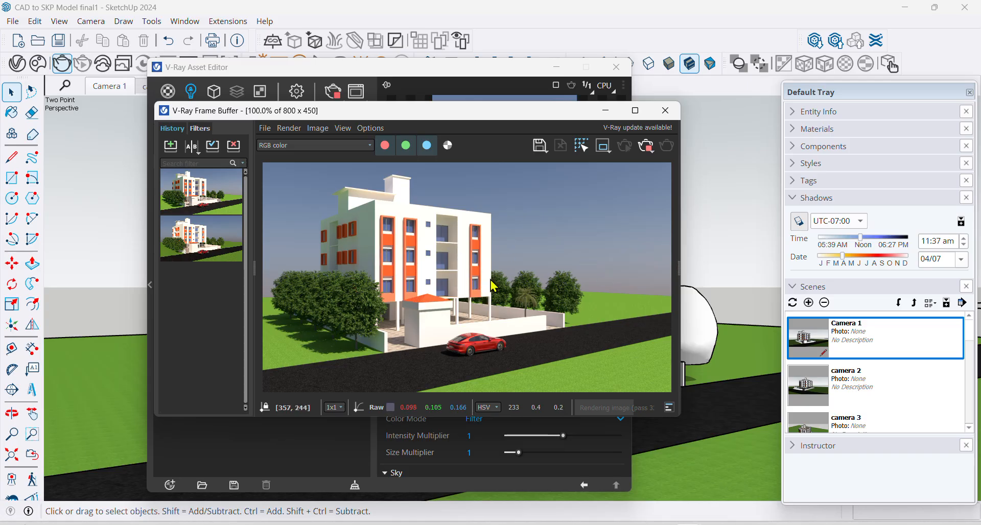
mouse_move(423, 112)
mouse_down()
mouse_move(453, 104)
mouse_move(438, 110)
mouse_up()
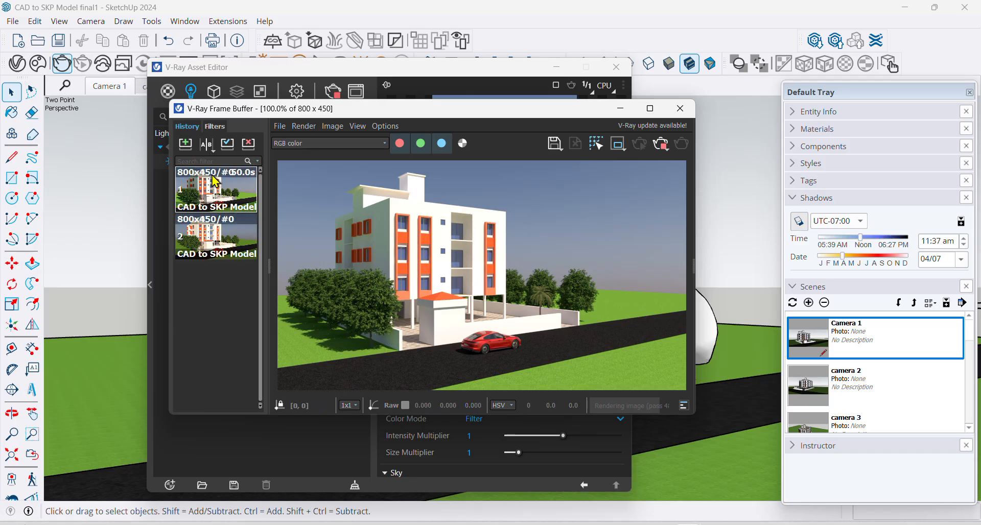
- Save the new render to the frame buffer history and compare it in an A/B split with the previously saved render
click(185, 145)
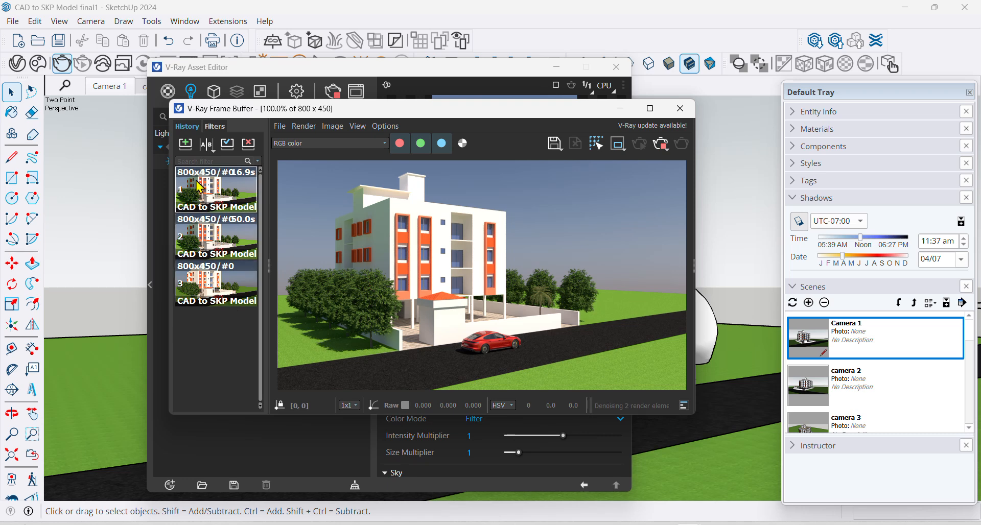
click(206, 147)
click(236, 236)
mouse_move(525, 288)
mouse_down()
mouse_move(327, 285)
mouse_move(454, 274)
mouse_move(434, 276)
mouse_move(491, 279)
mouse_move(368, 280)
mouse_move(512, 282)
mouse_move(321, 281)
mouse_move(507, 289)
mouse_up()
click(681, 108)
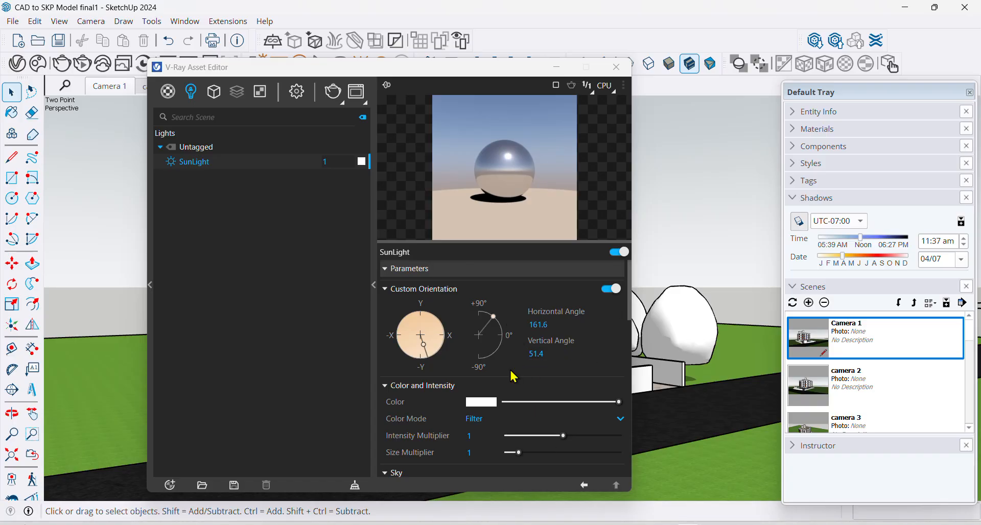
- Set the SunLight's color mode to Override and render the Camera 1 view
click(385, 289)
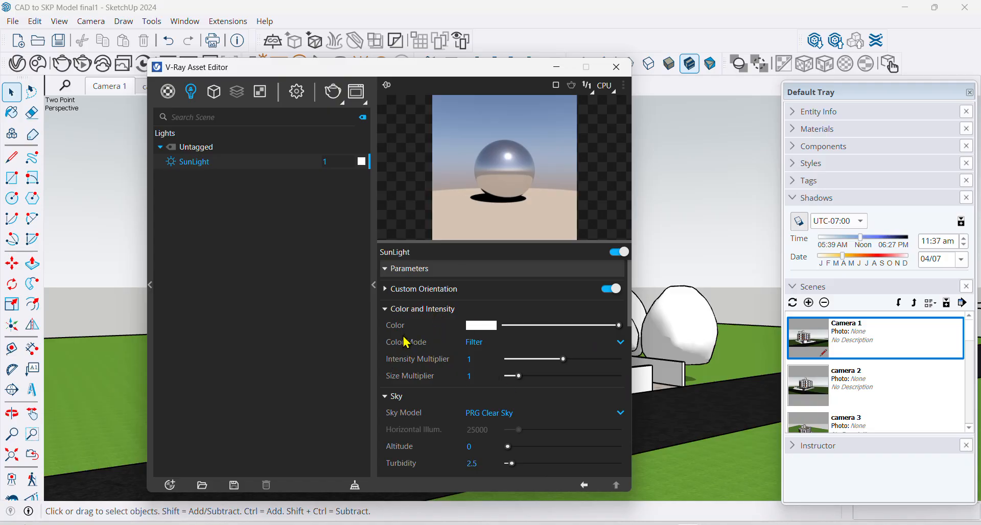
mouse_move(475, 332)
click(621, 342)
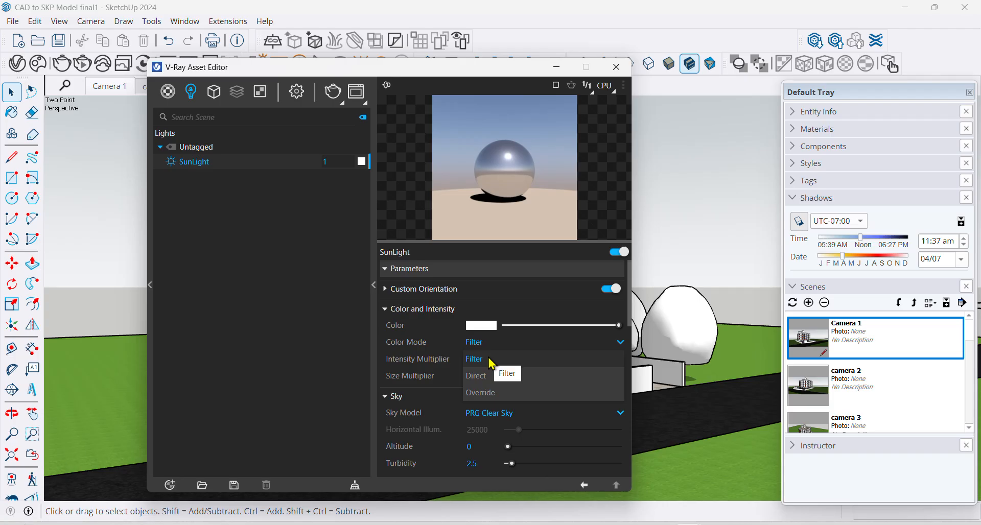
click(488, 377)
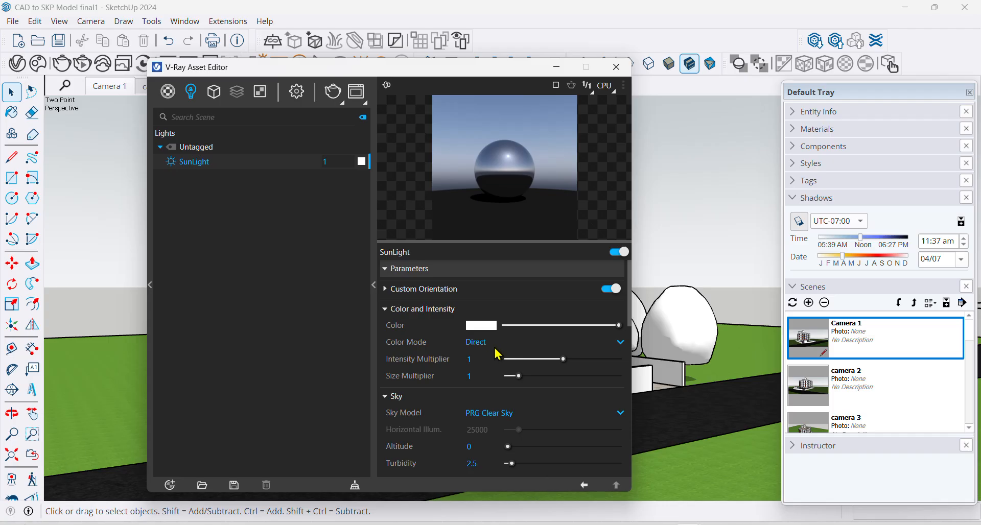
click(618, 343)
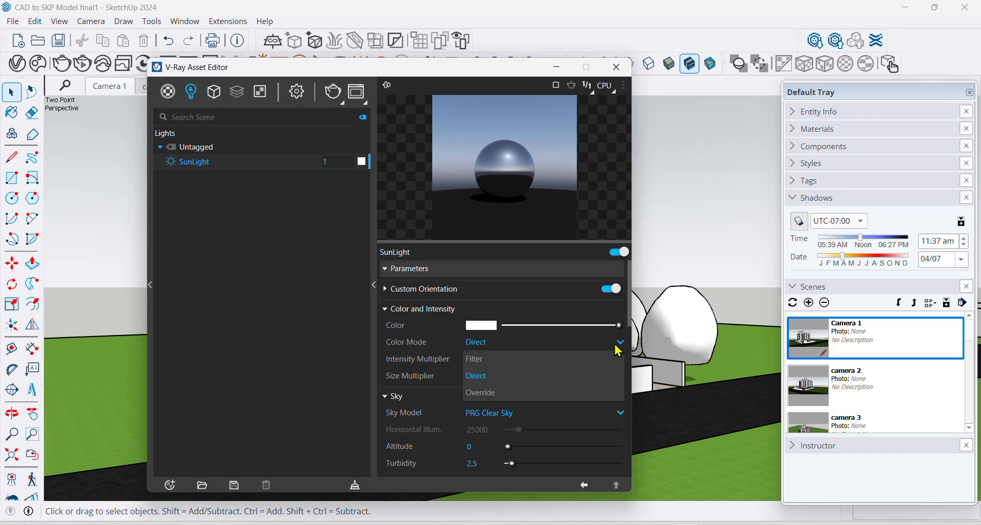
click(489, 394)
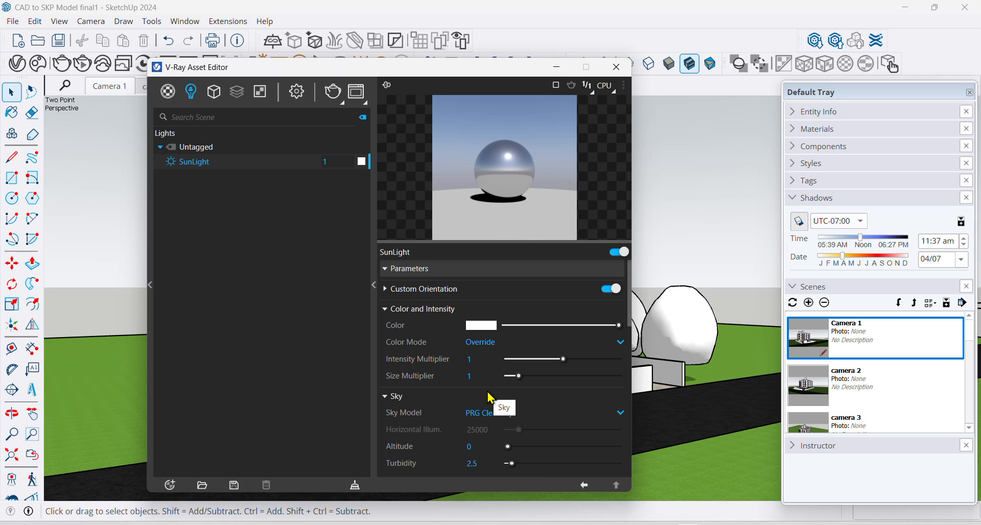
click(332, 92)
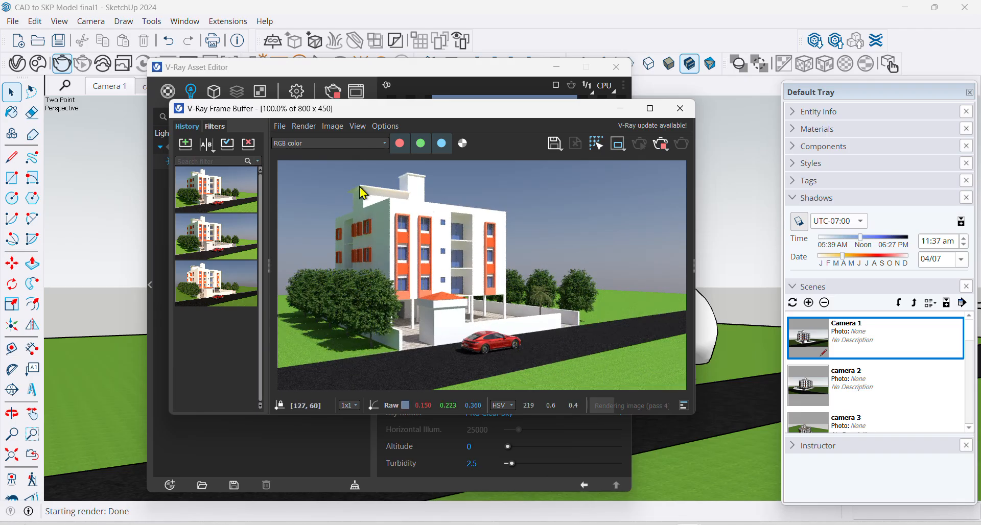
- Save the new render to the frame buffer history and set up an A/B split against the second saved render
click(186, 144)
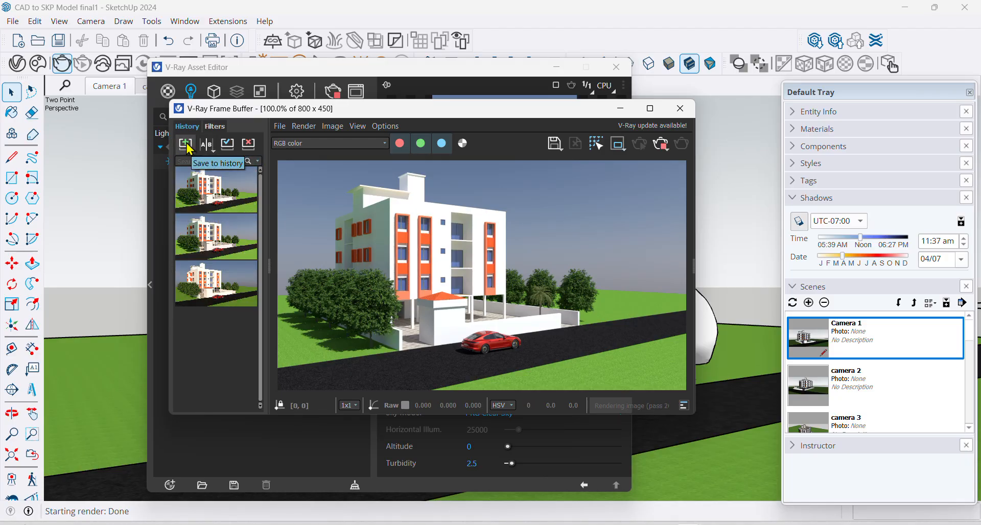
click(186, 145)
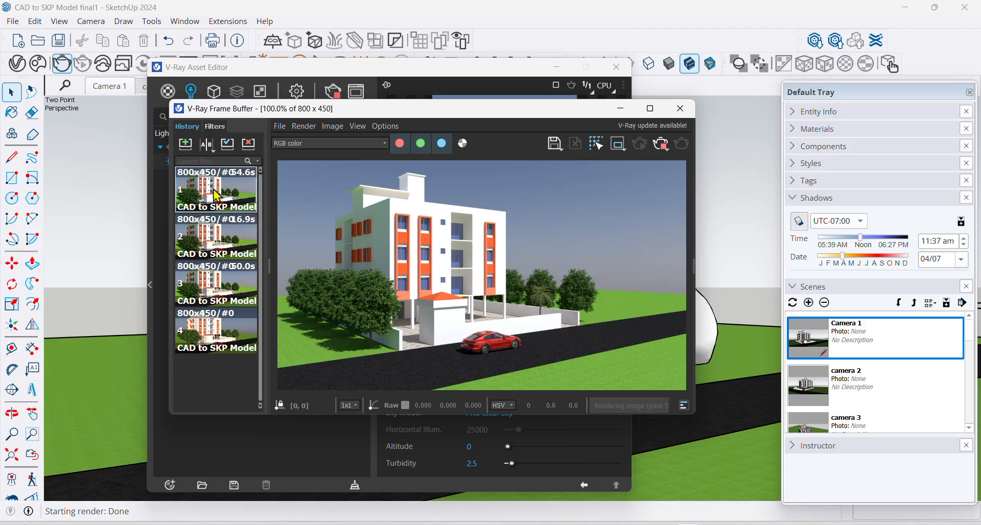
click(207, 144)
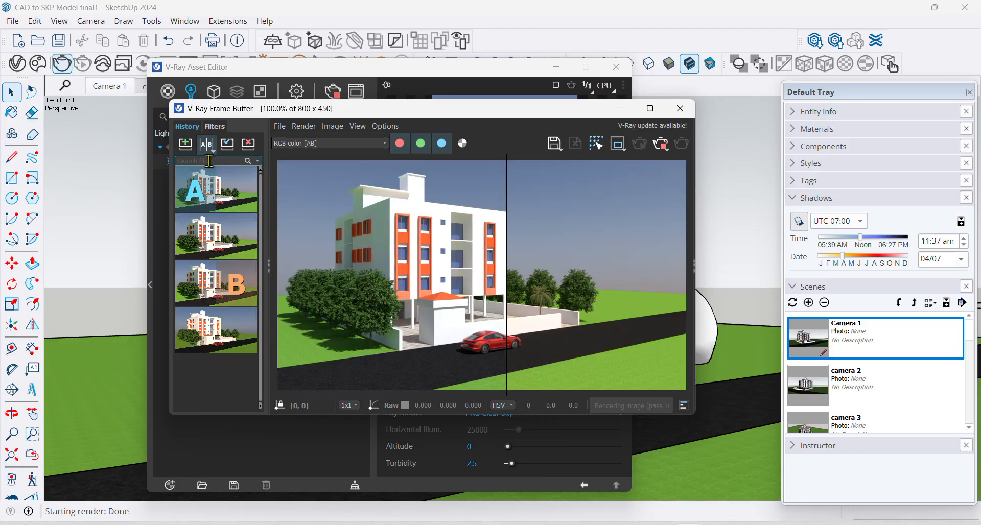
click(236, 236)
- Compare the building walls, trees and ground in both renders by sweeping the A/B divider across the enlarged image
drag(505, 297, 368, 284)
drag(325, 283, 407, 253)
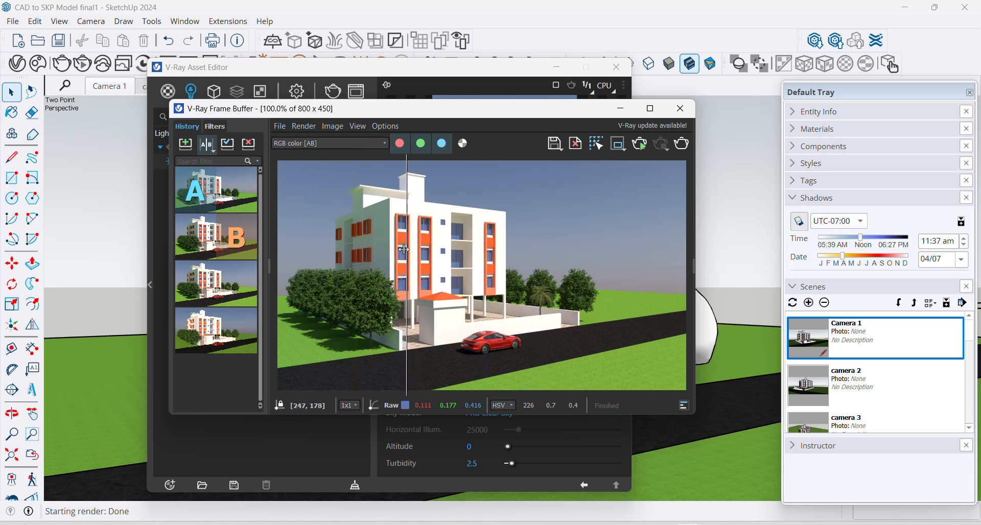
click(651, 109)
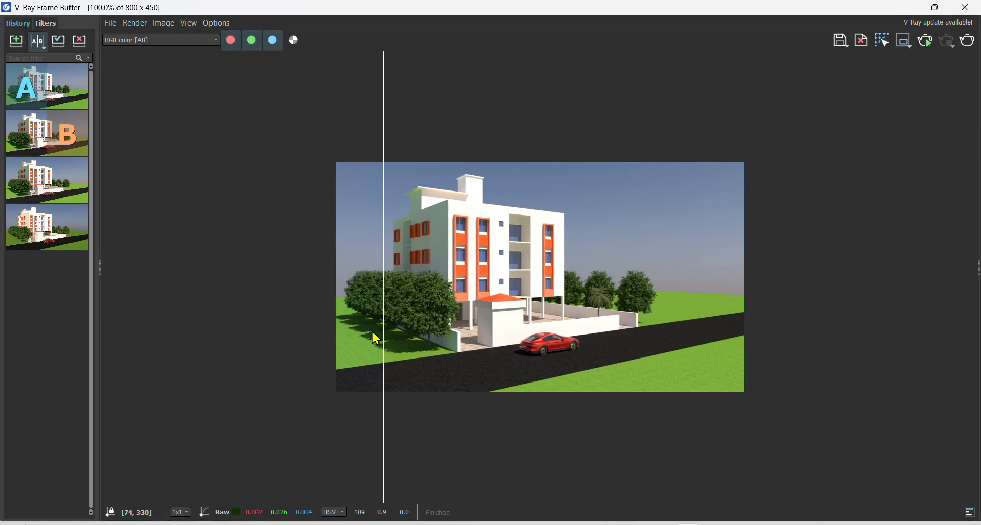
scroll(441, 311, up, 2)
drag(386, 300, 232, 310)
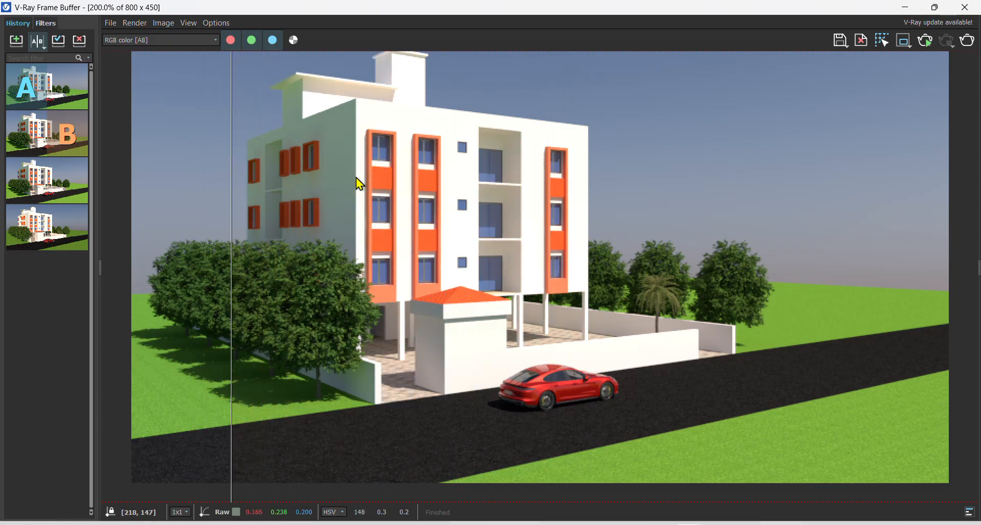
drag(232, 263, 485, 266)
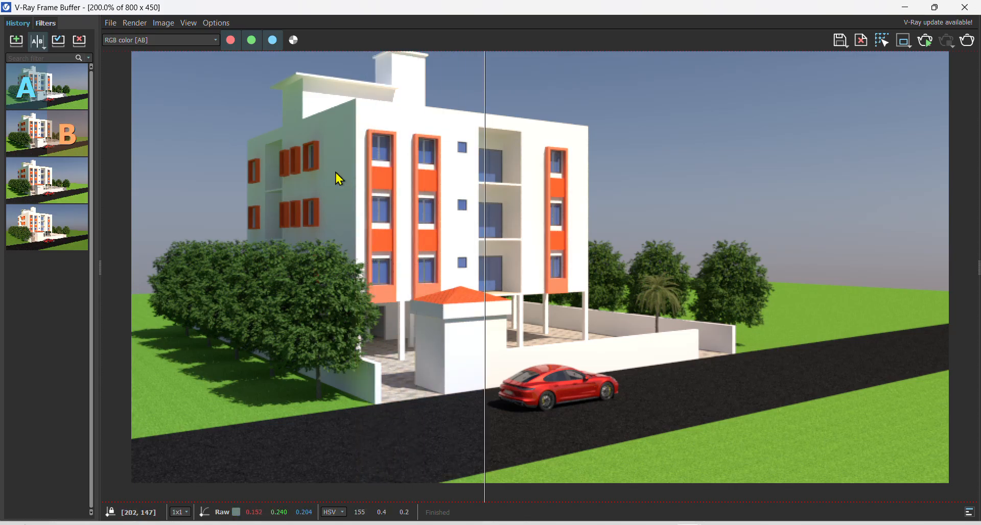
drag(483, 260, 580, 311)
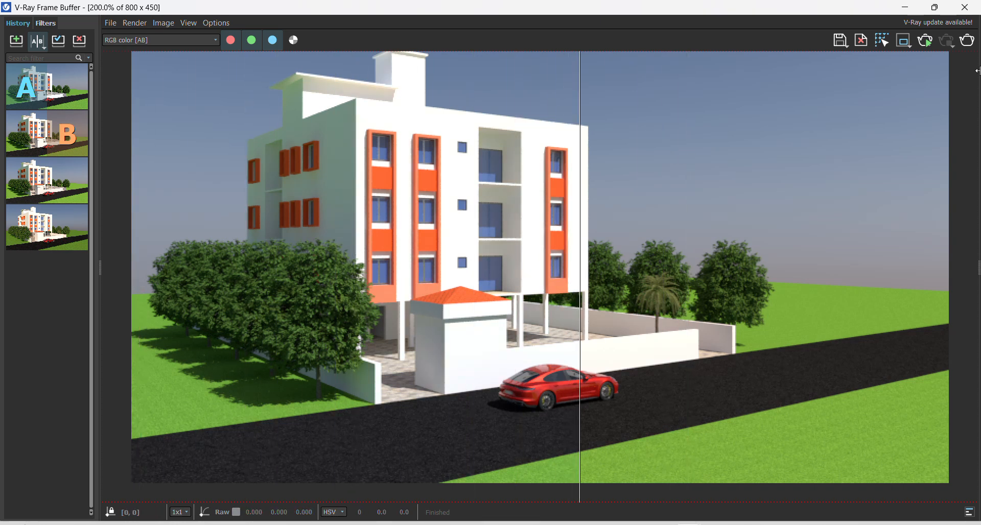
click(955, 11)
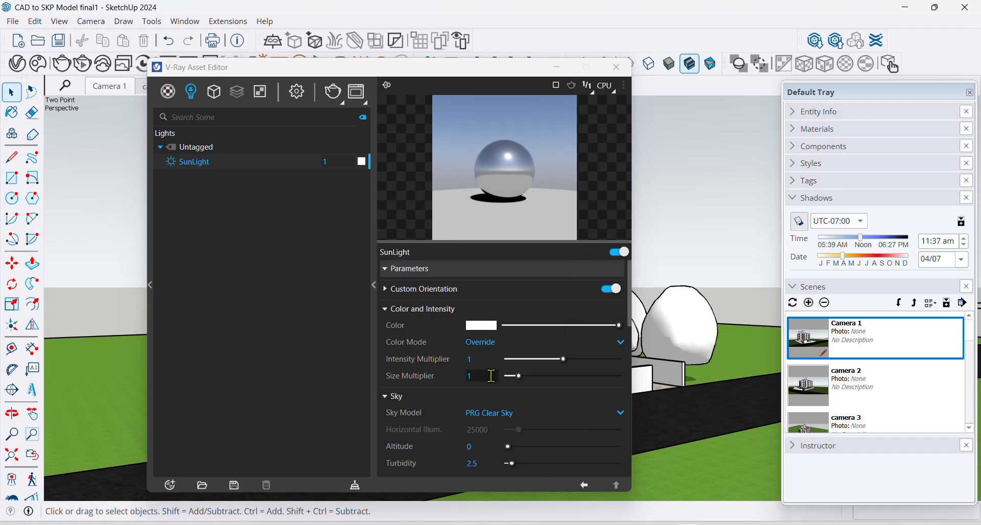
- Close the asset editor and examine the noise on the roof canopy and upper walls in the Camera 1 render
click(617, 67)
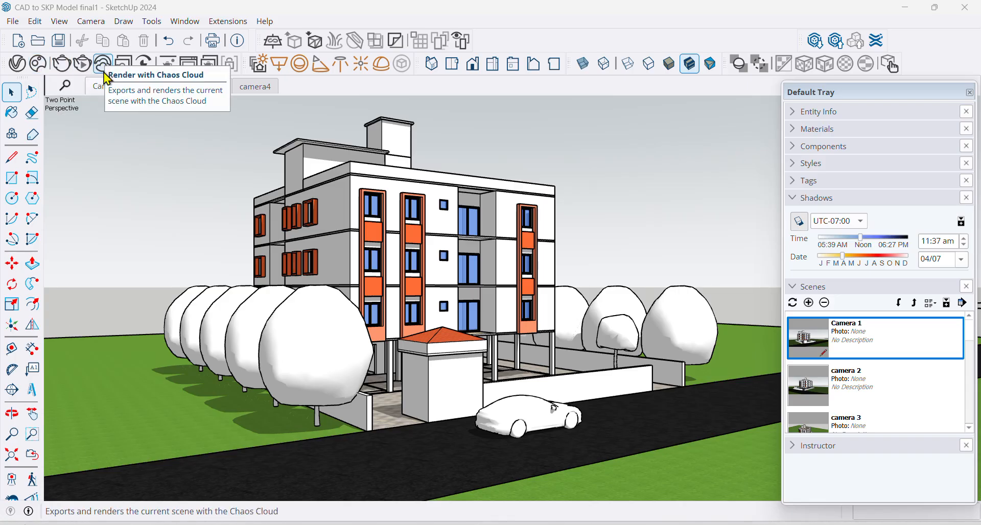
click(168, 66)
click(579, 279)
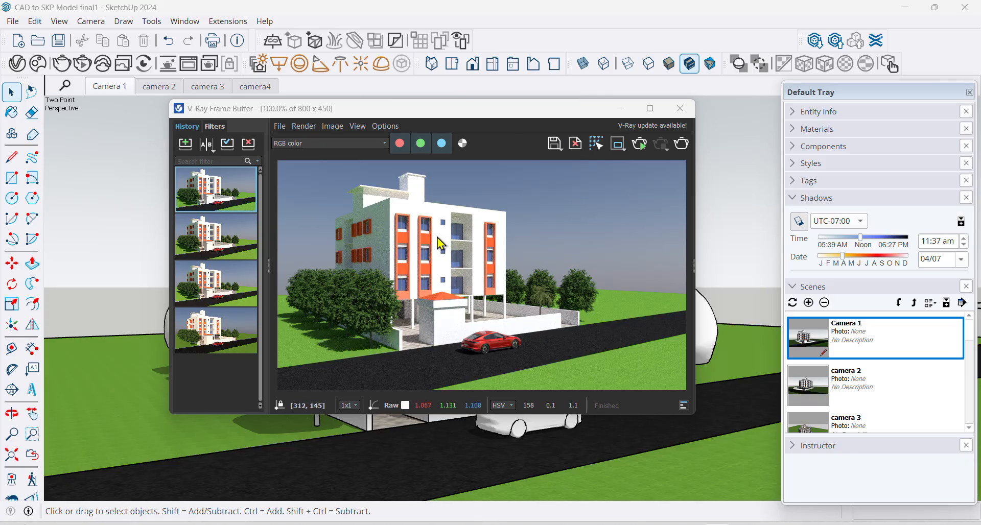
scroll(373, 194, up, 3)
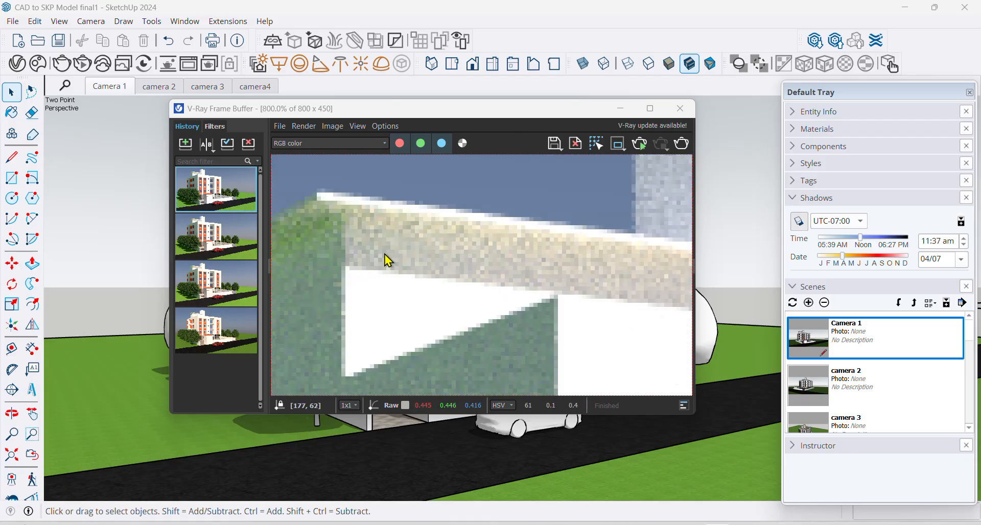
scroll(419, 282, down, 1)
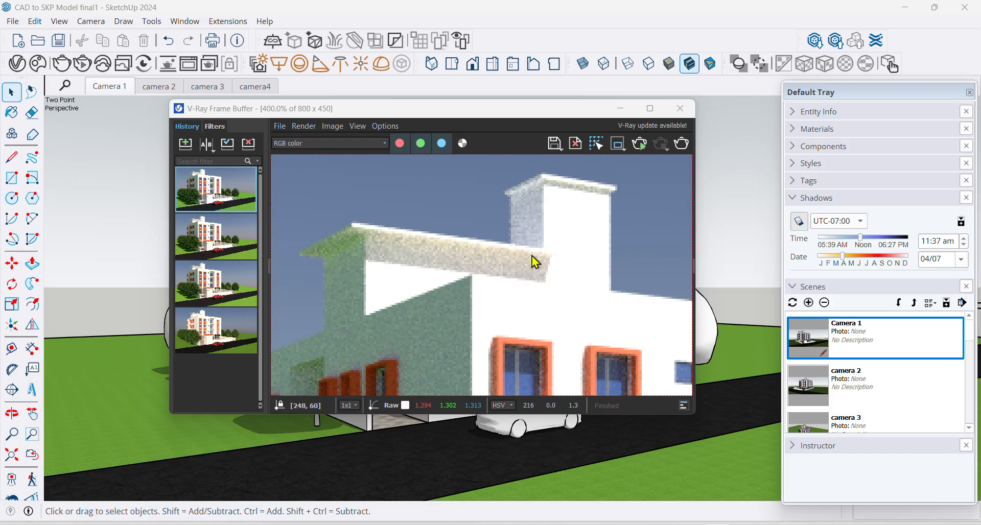
scroll(569, 250, down, 2)
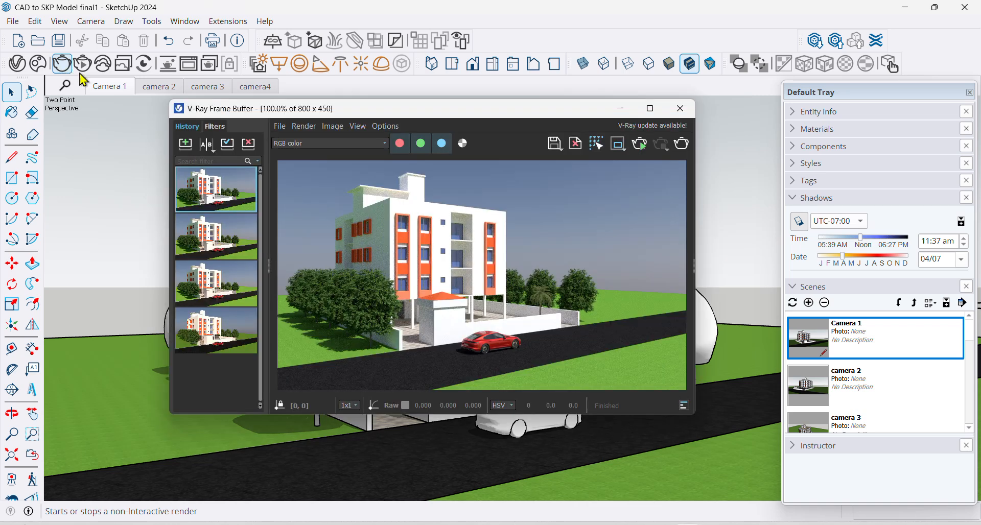
- Render the Camera 1 view again and inspect the roof canopy close up
click(62, 66)
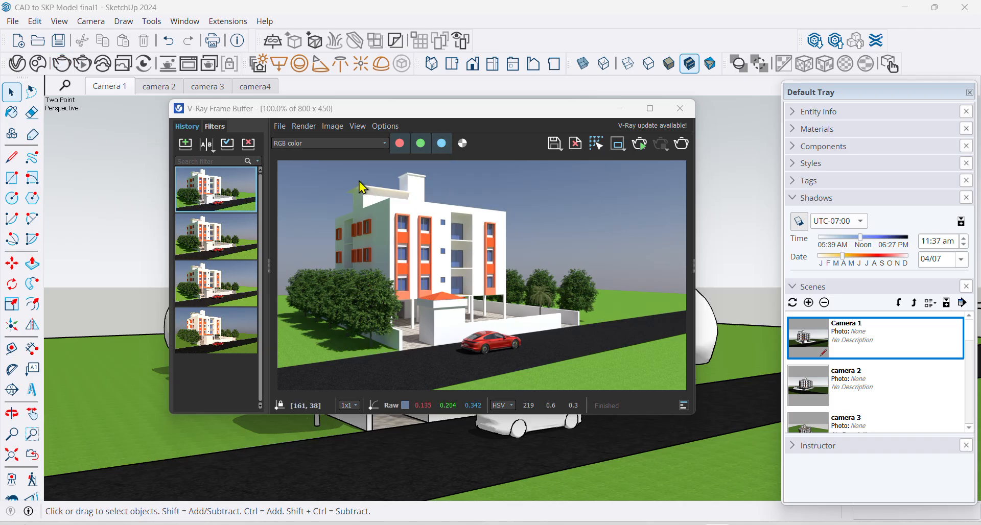
scroll(357, 191, up, 2)
scroll(403, 221, up, 1)
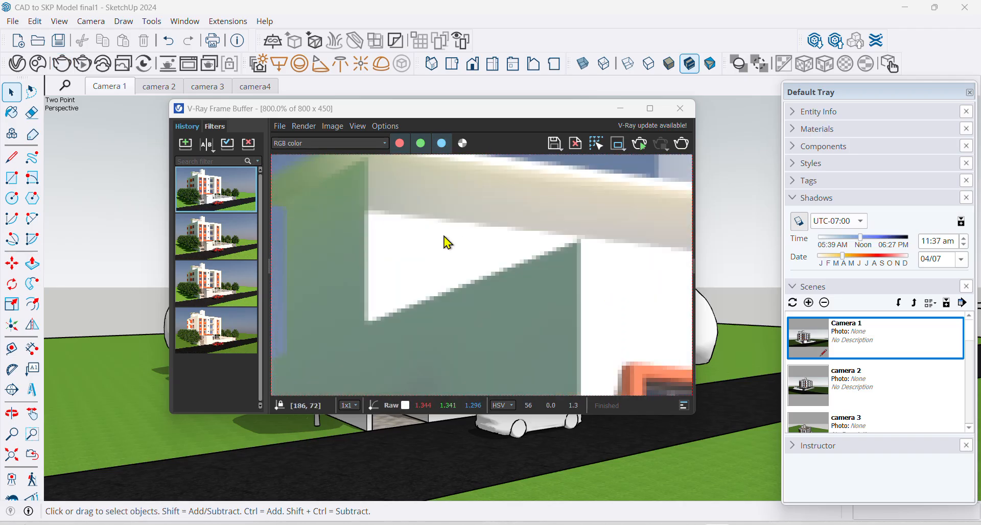
scroll(444, 238, down, 1)
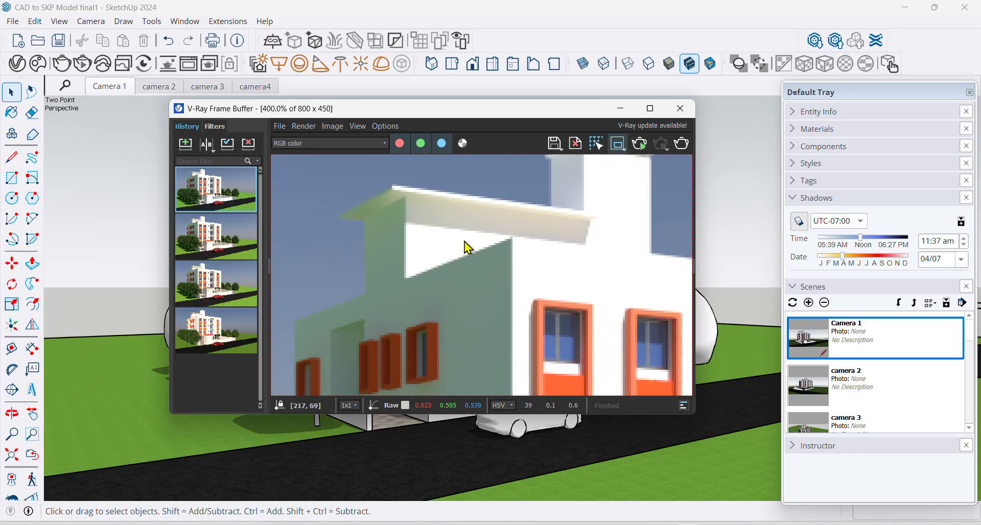
- Mark a render region around the roof canopy and the upper front corner of the building
drag(355, 176, 611, 366)
scroll(479, 281, down, 4)
scroll(478, 280, up, 2)
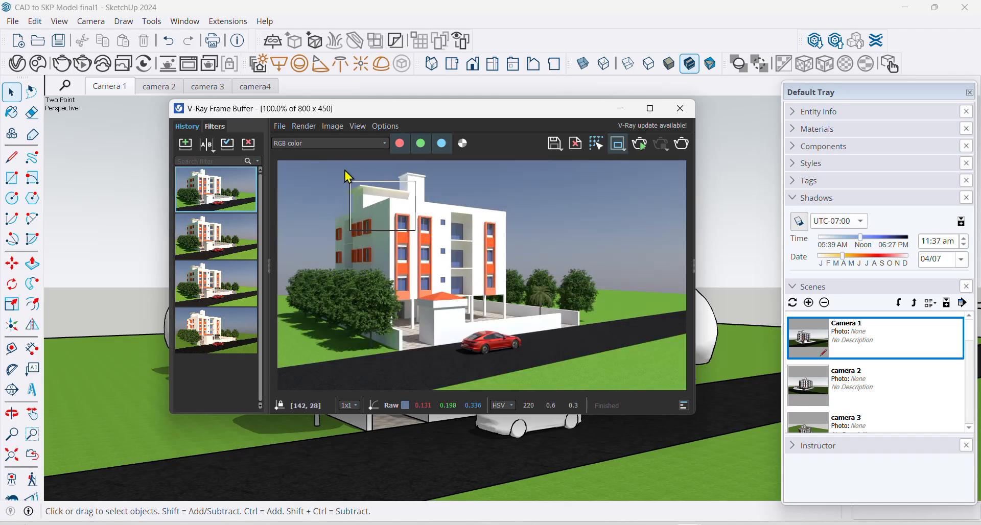
scroll(348, 173, up, 1)
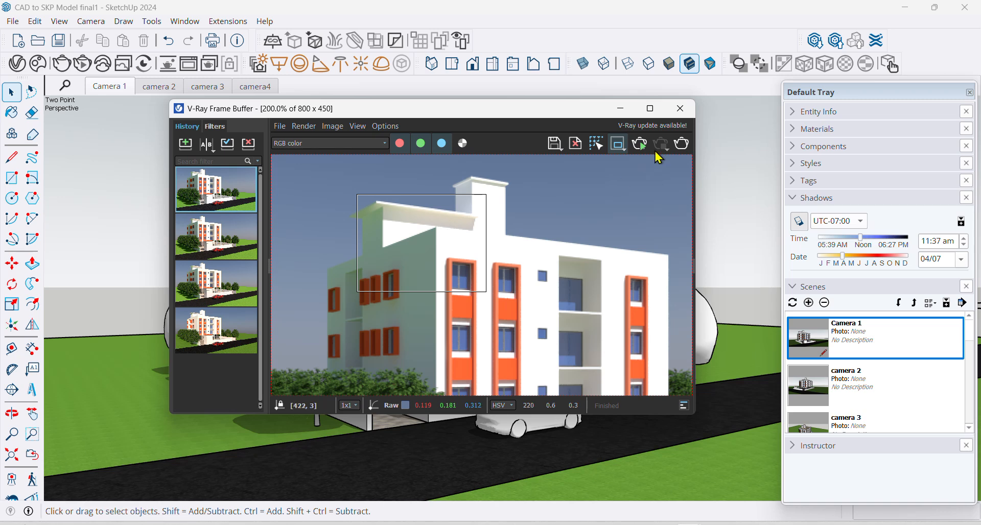
- Try a SunLight intensity multiplier of 2 with a test render of the marked roof region
click(18, 63)
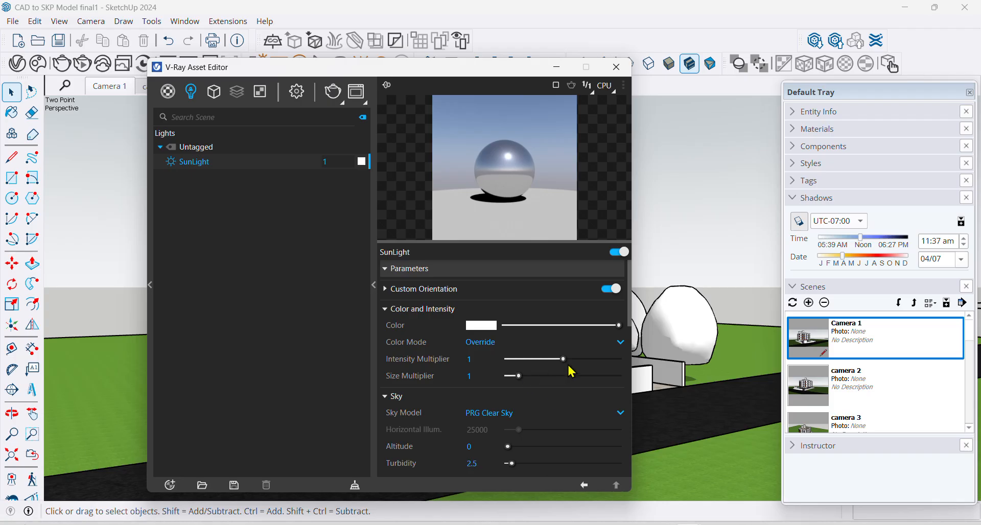
drag(563, 359, 634, 367)
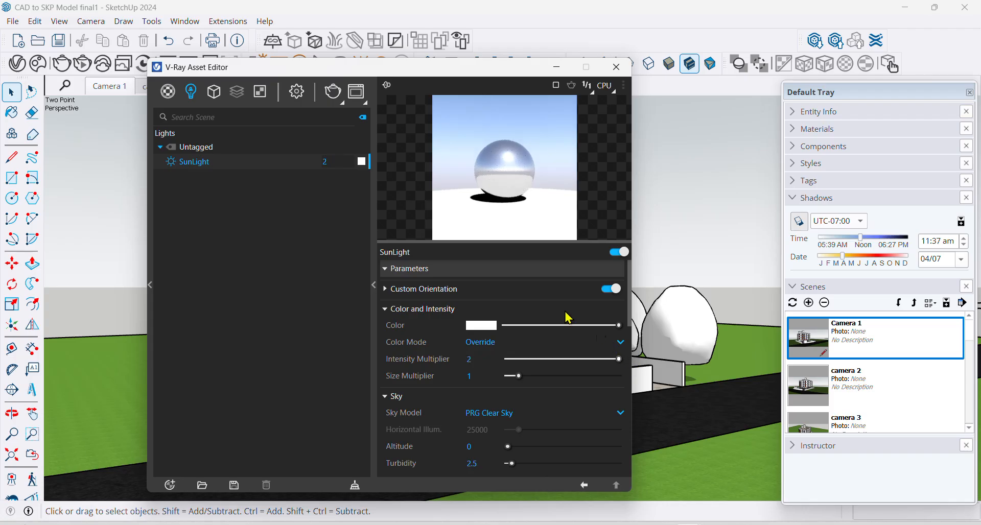
click(332, 93)
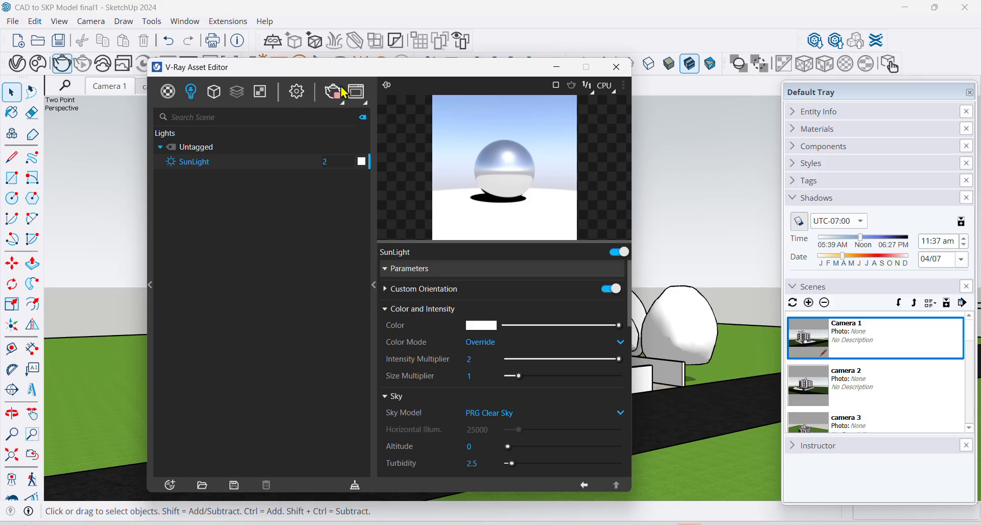
drag(369, 70, 538, 119)
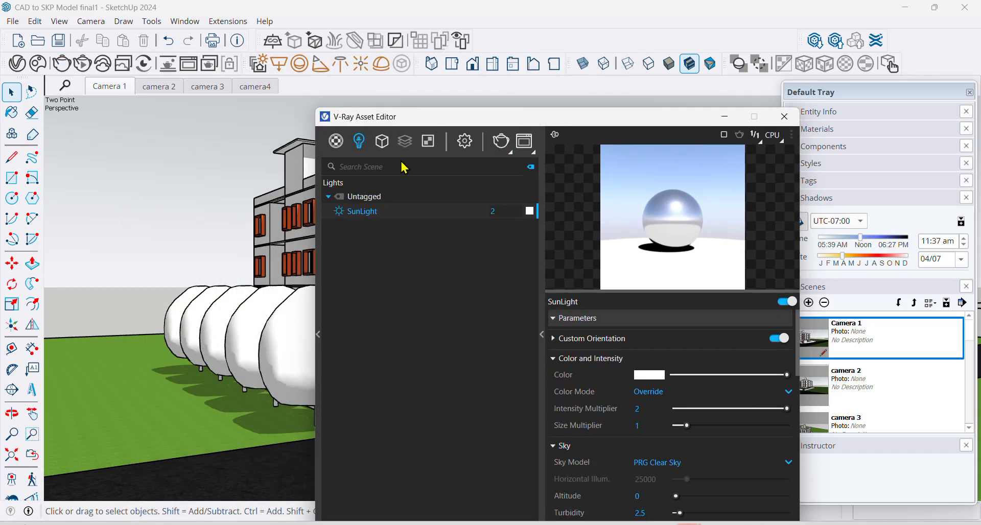
mouse_move(690, 524)
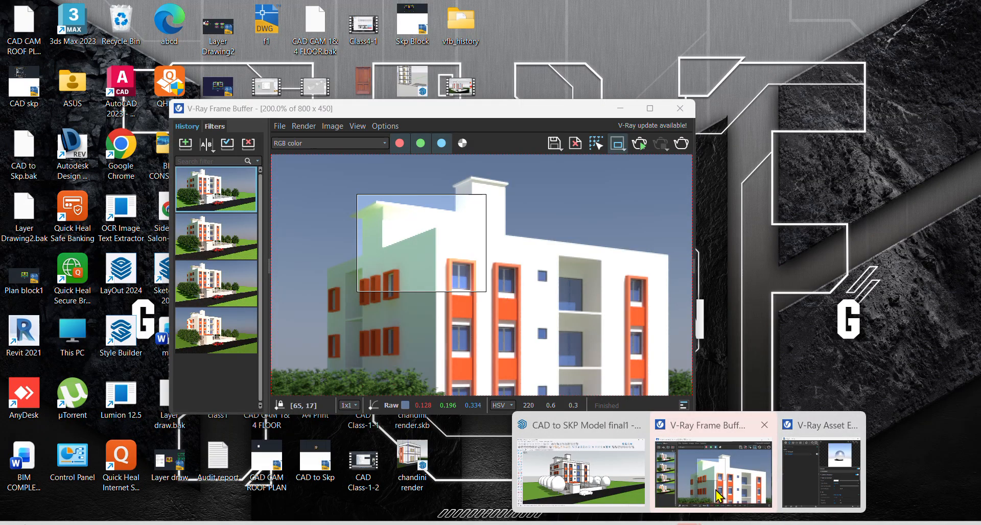
click(713, 498)
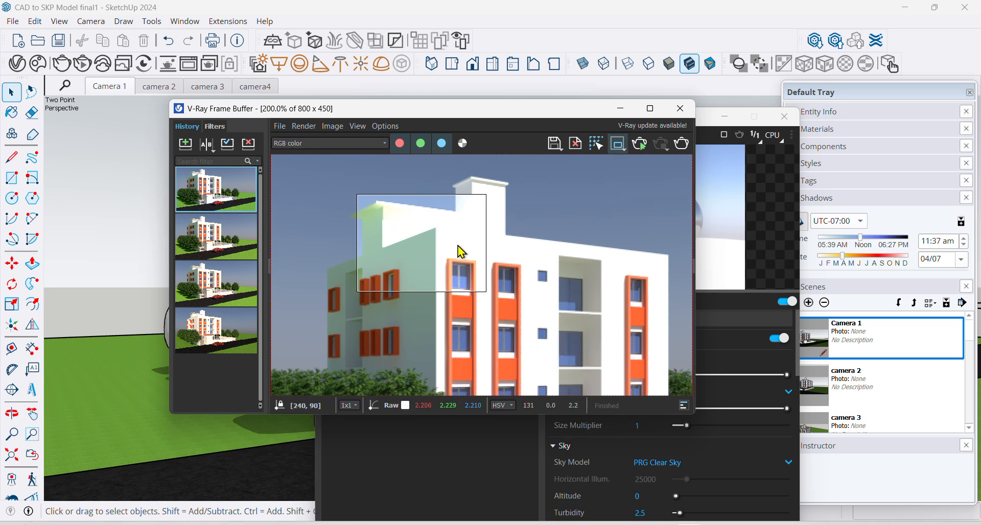
drag(460, 113, 325, 121)
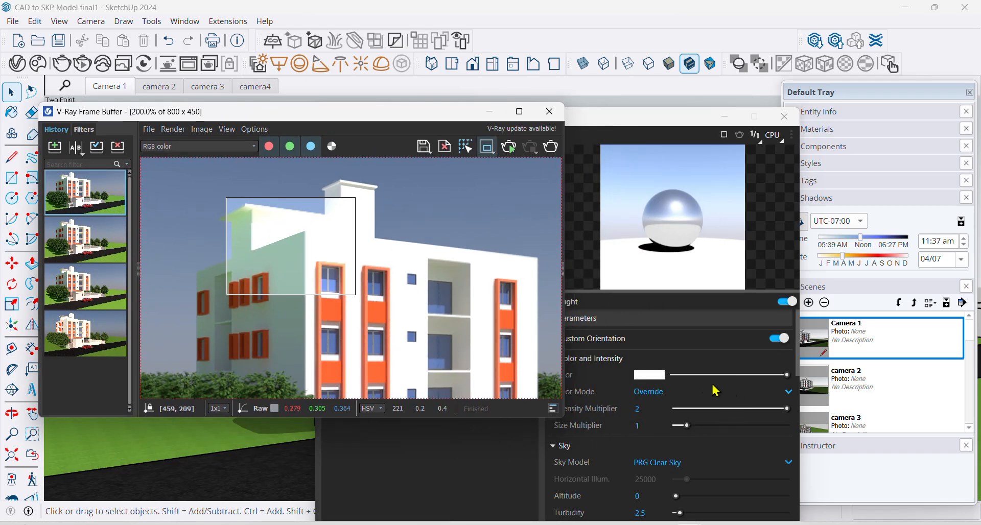
- Set the SunLight's intensity multiplier to 1 and size multiplier to 6.5, and render the marked roof region
drag(706, 376, 787, 375)
click(645, 409)
text(1)
drag(689, 431, 751, 430)
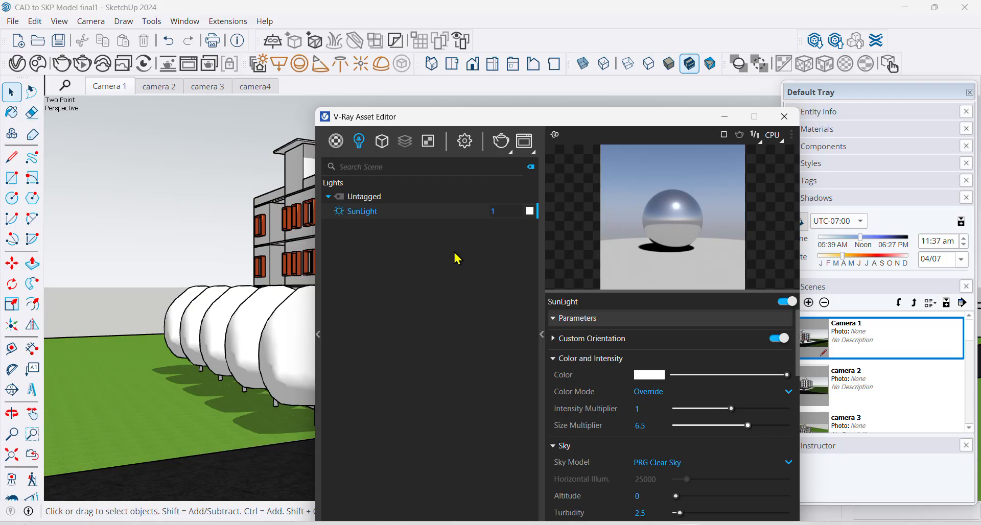
click(500, 142)
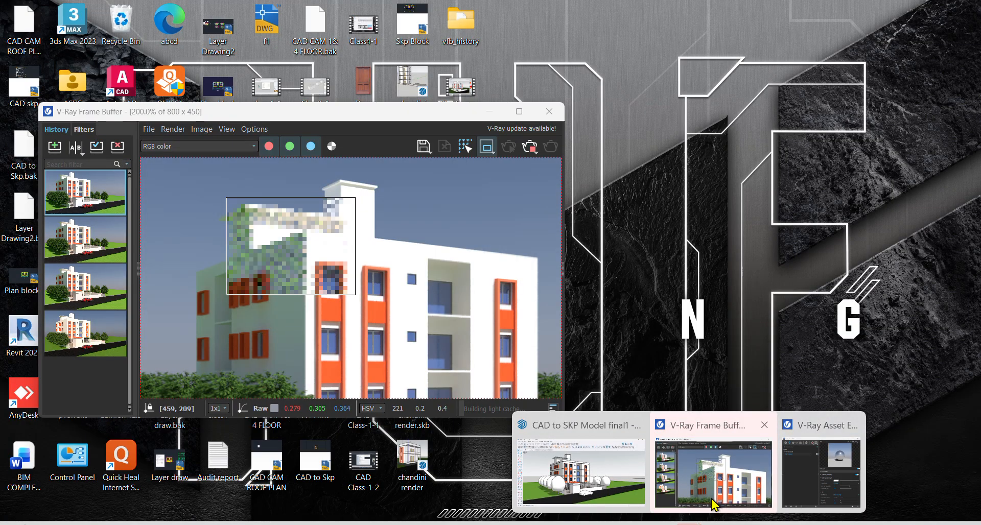
click(708, 462)
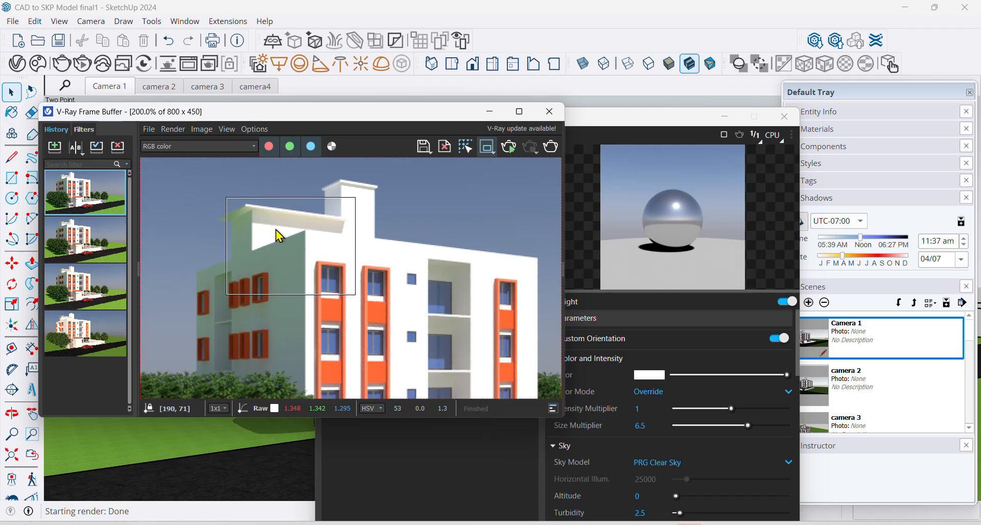
- Set the SunLight's size multiplier to 10 and render the marked roof region to check the canopy shadow
scroll(259, 225, up, 2)
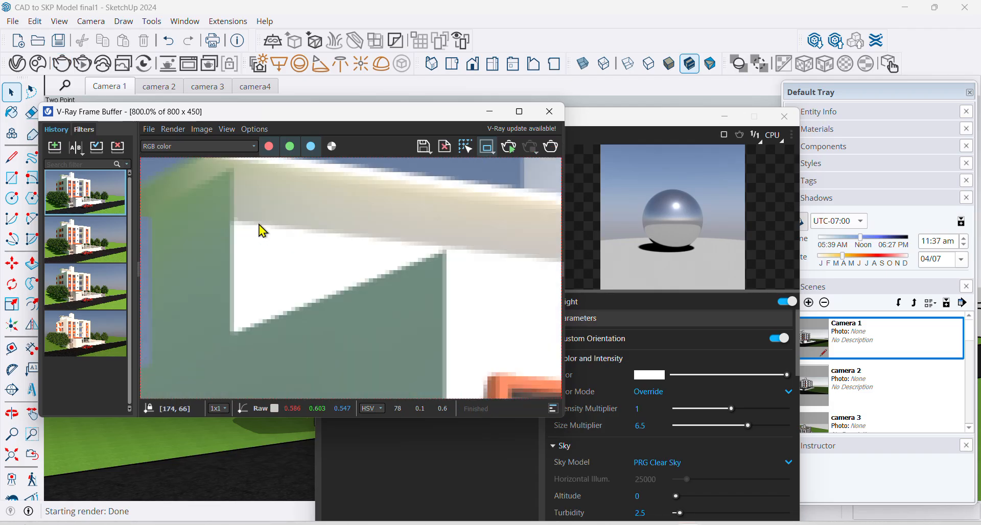
scroll(340, 250, down, 1)
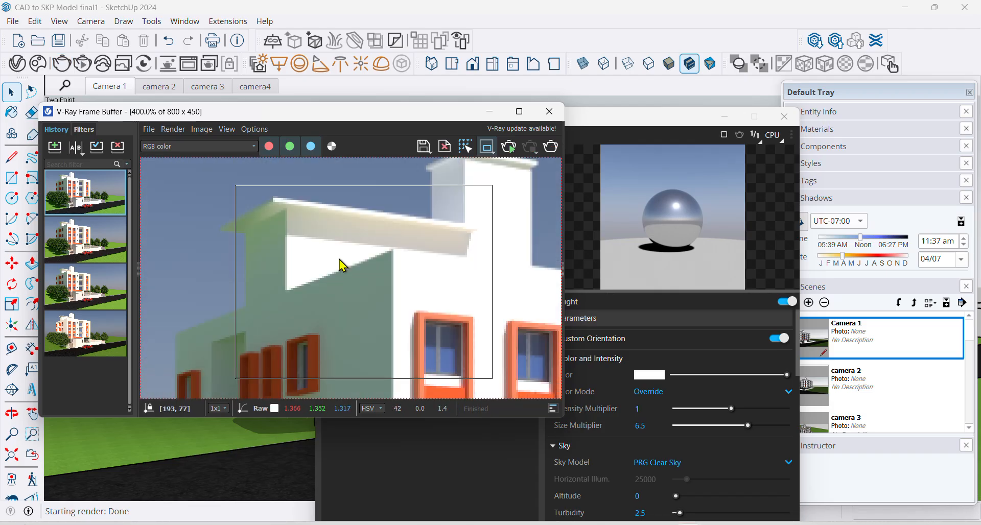
click(750, 429)
drag(749, 426, 816, 432)
click(498, 145)
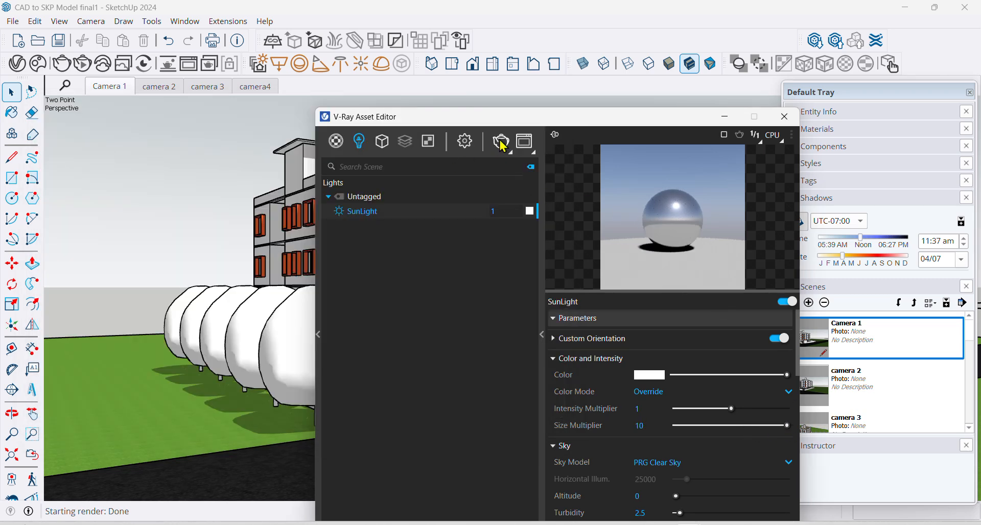
mouse_move(690, 524)
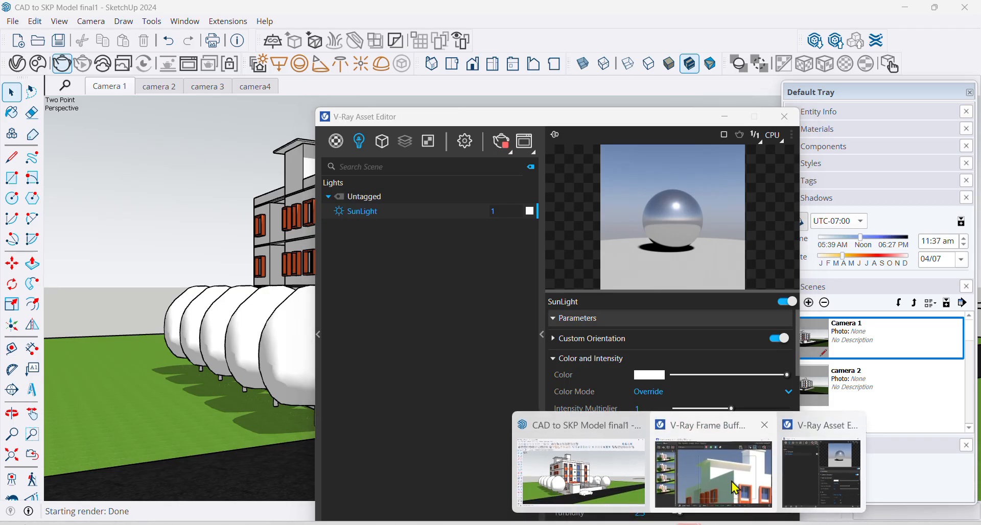
click(713, 491)
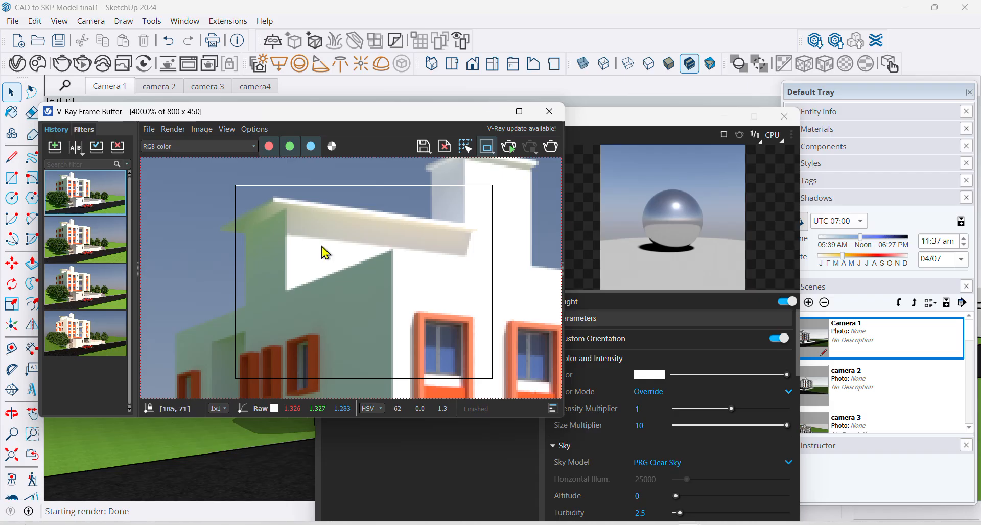
- Save the new region render to the frame buffer history and start an A/B comparison
scroll(314, 240, down, 3)
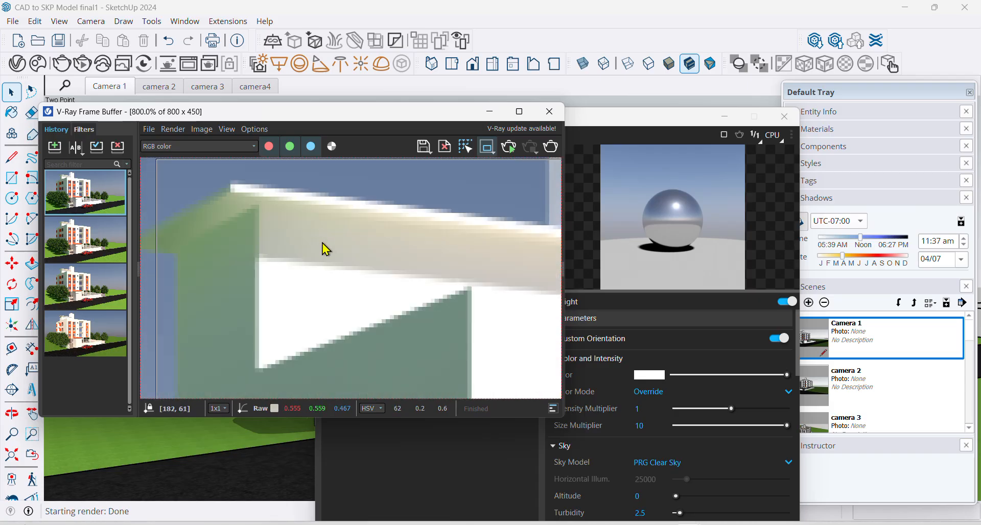
double_click(310, 268)
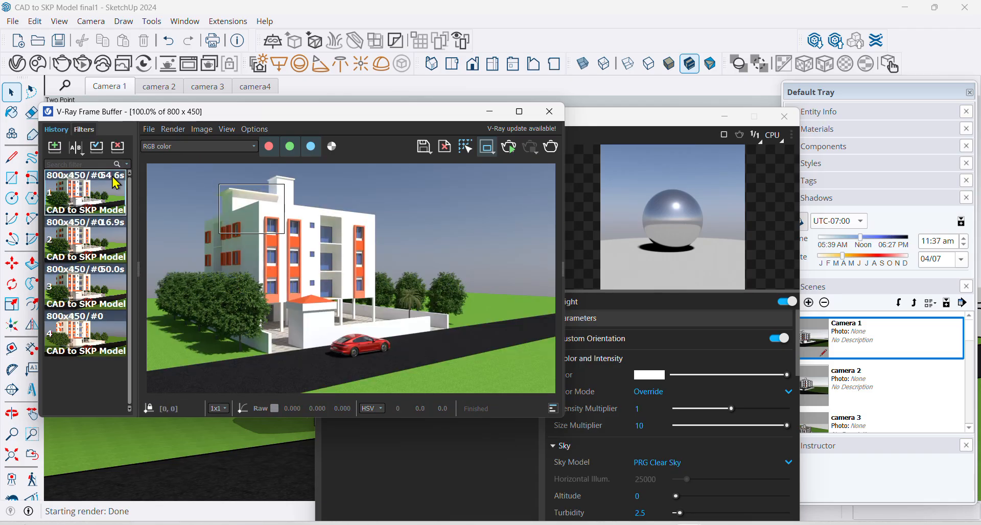
click(85, 193)
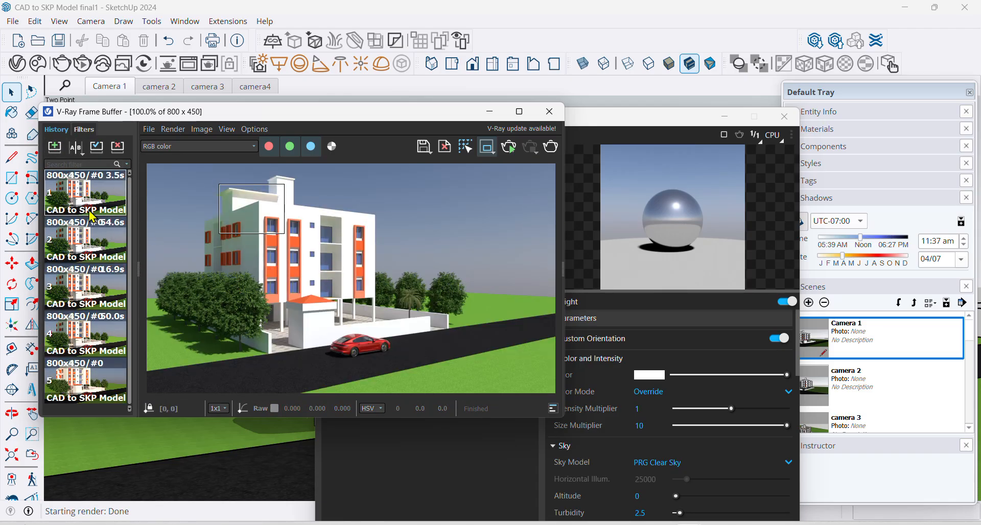
click(83, 149)
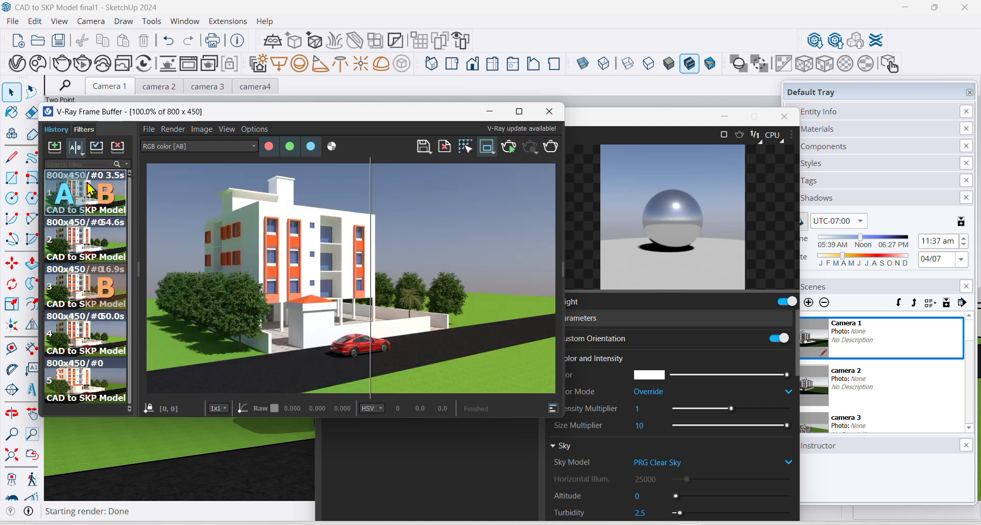
- Compare the two latest history renders as A and B, examining the roof canopy and shadows across the divider
scroll(276, 230, up, 2)
scroll(357, 256, down, 2)
scroll(329, 235, up, 1)
scroll(378, 231, down, 1)
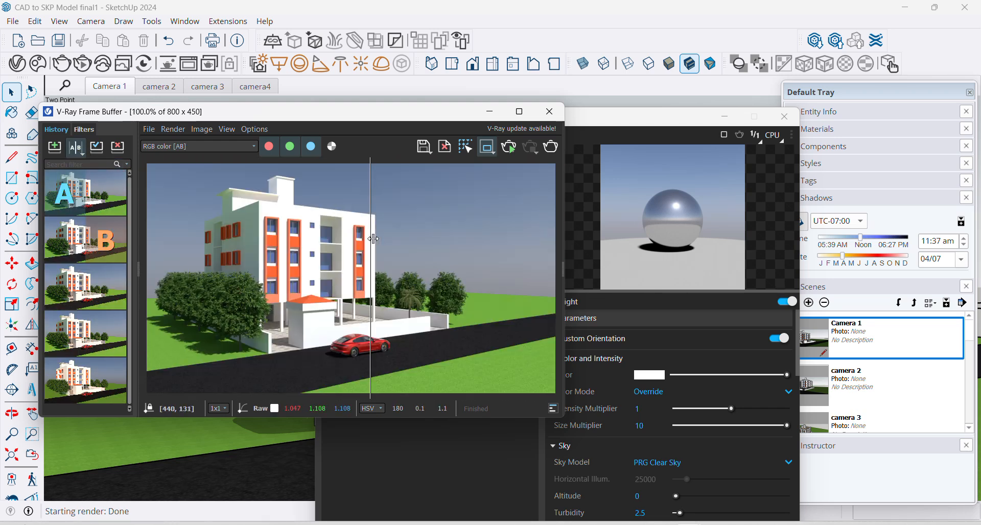
drag(372, 230, 390, 311)
scroll(214, 190, up, 2)
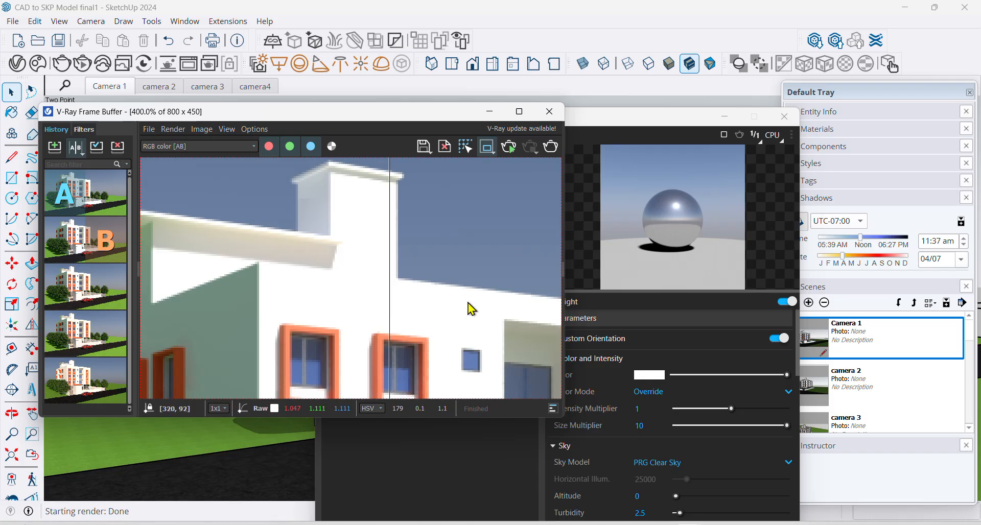
scroll(466, 225, down, 3)
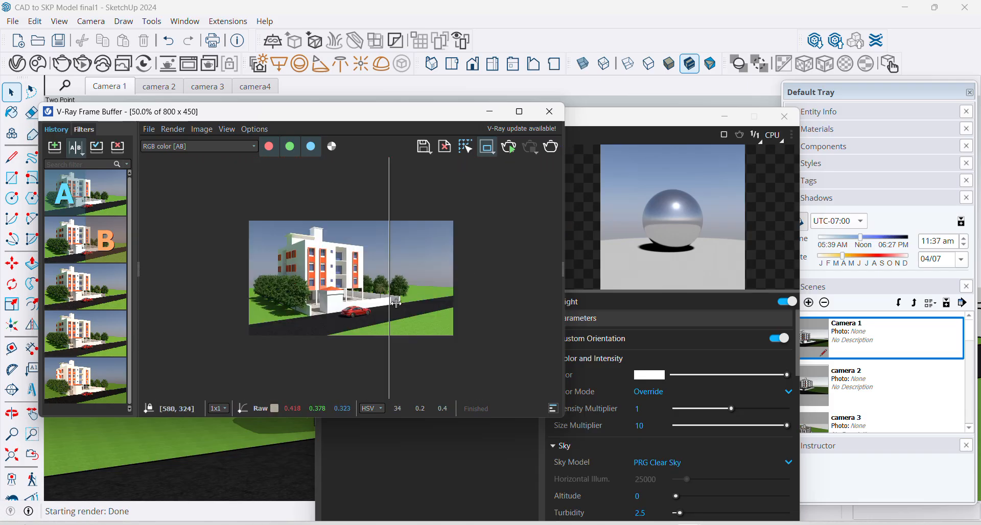
- Set the SunLight's size multiplier to 6.7 and its sky model to Preetham et al
drag(786, 426, 755, 426)
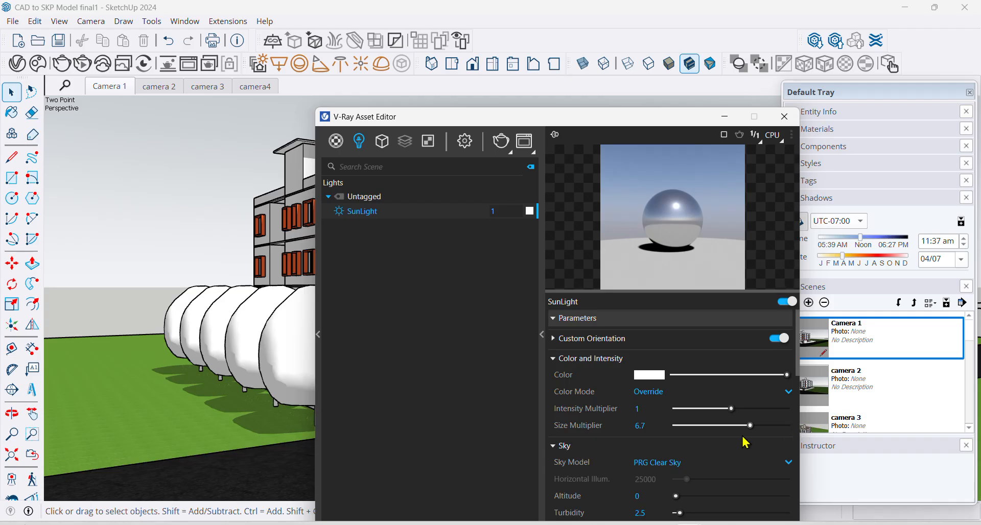
drag(603, 132, 589, 77)
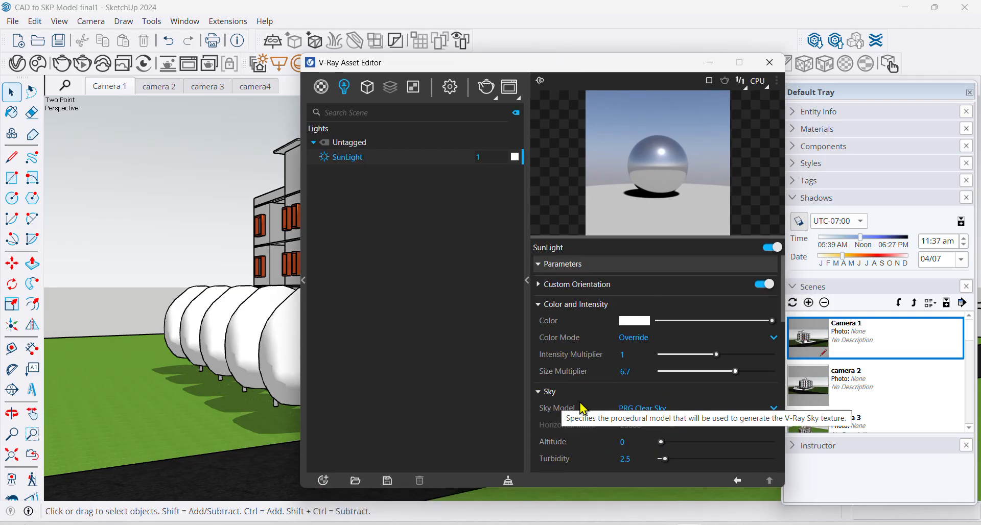
click(539, 303)
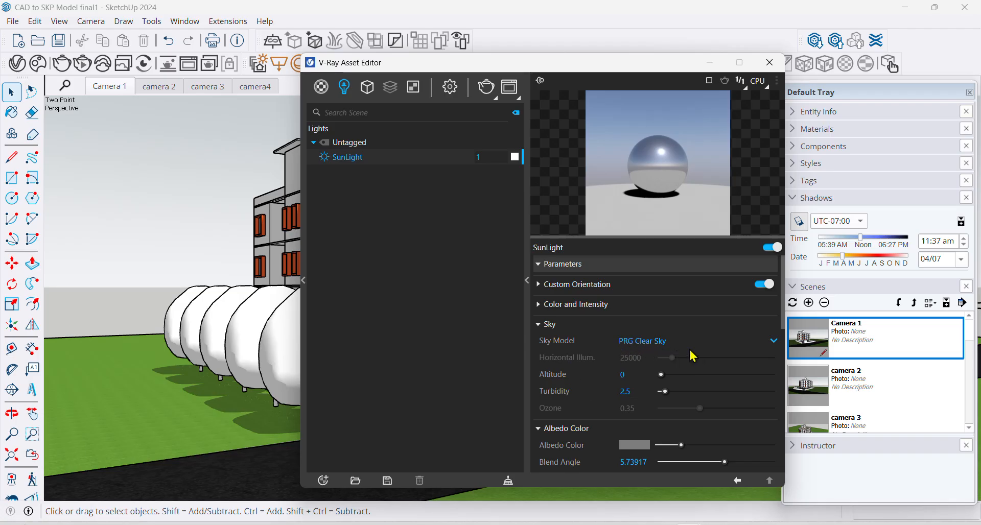
click(705, 343)
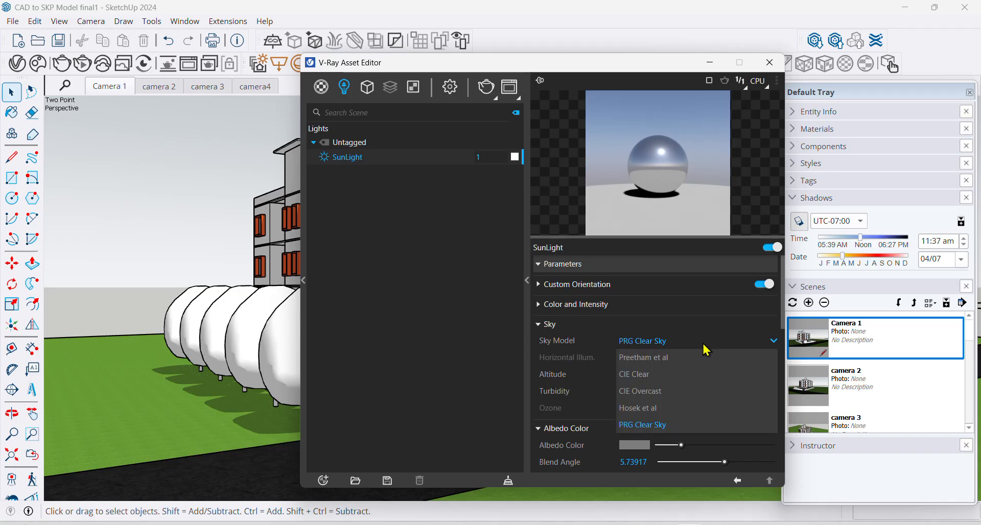
click(642, 359)
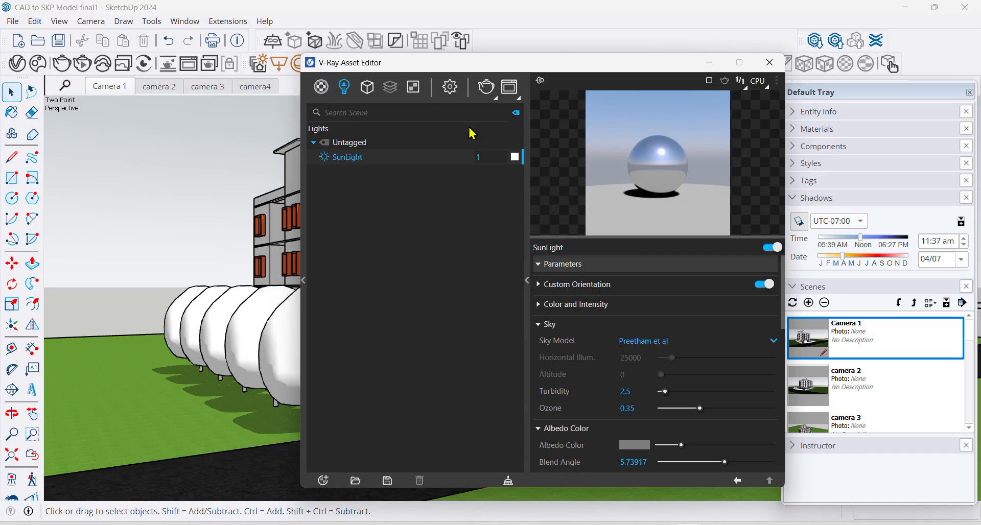
- End the A/B comparison in the frame buffer and render the marked roof region with the Preetham et al sky
drag(630, 64, 369, 168)
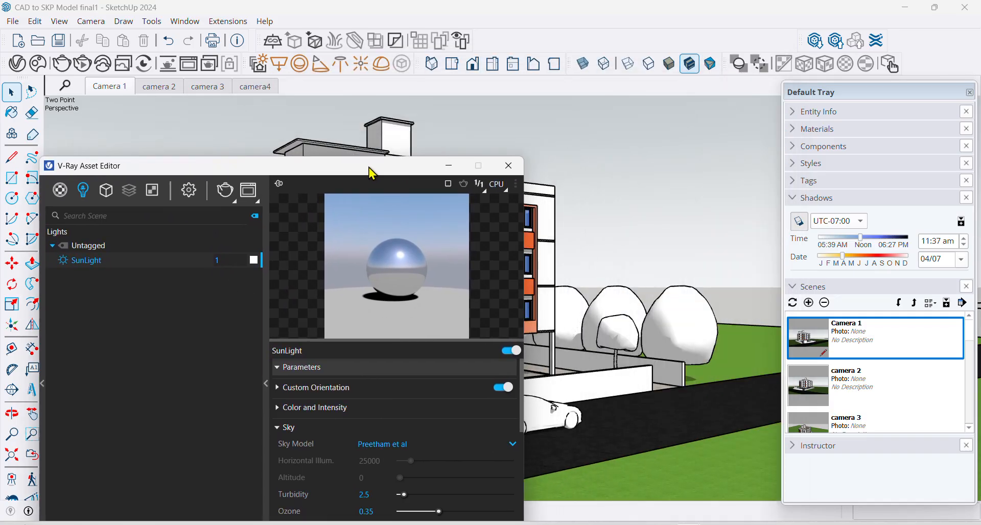
click(258, 203)
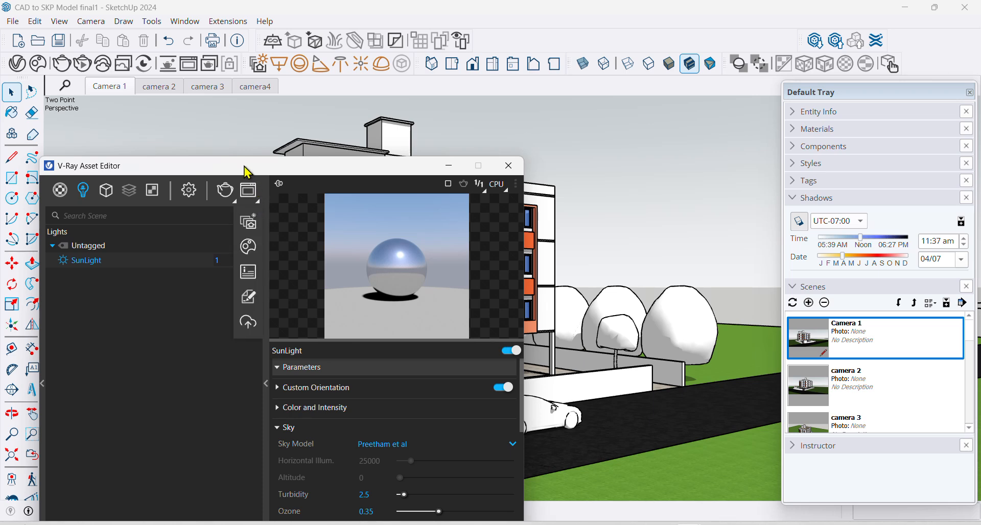
drag(247, 172, 305, 171)
click(566, 171)
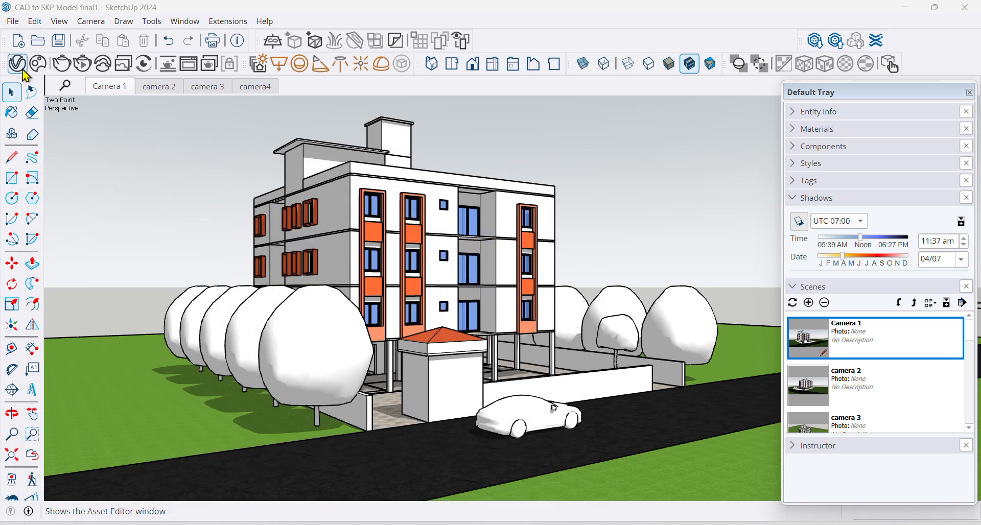
click(61, 63)
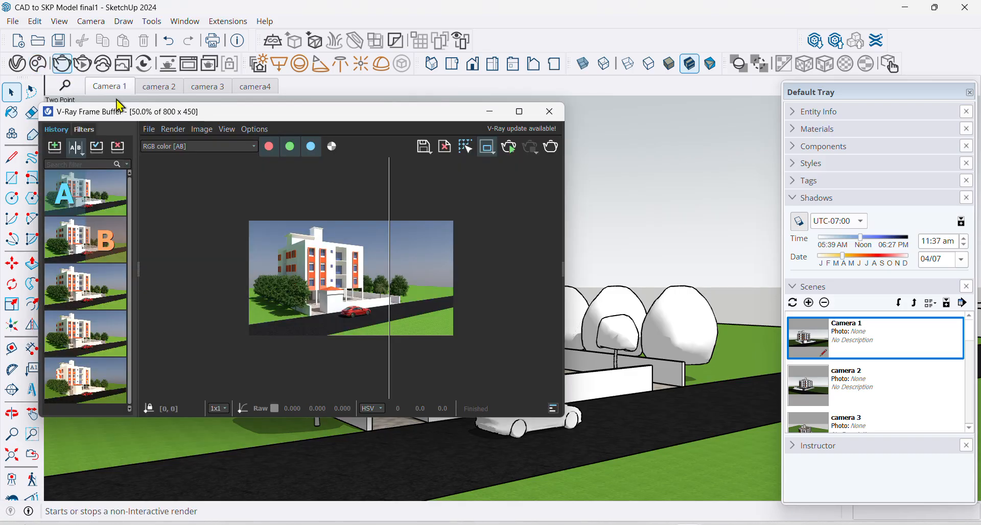
click(493, 152)
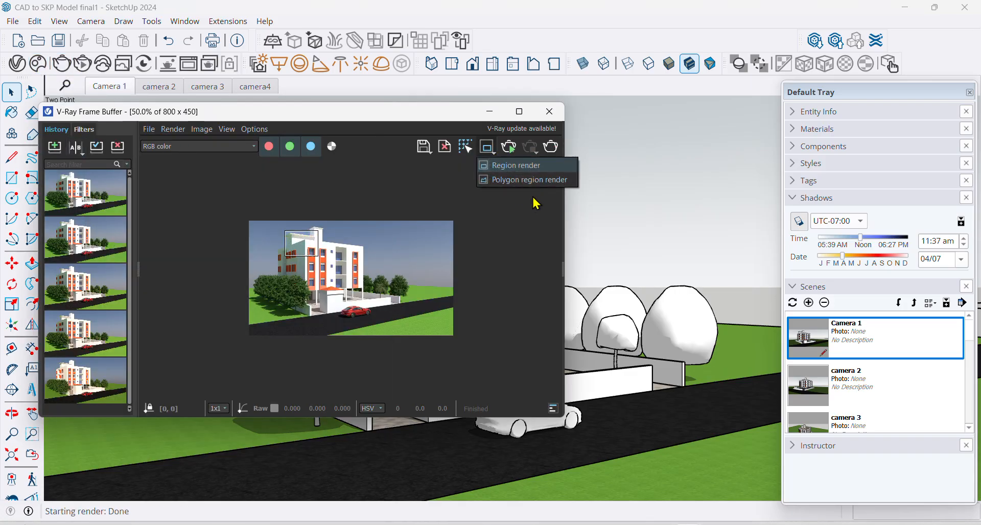
click(493, 165)
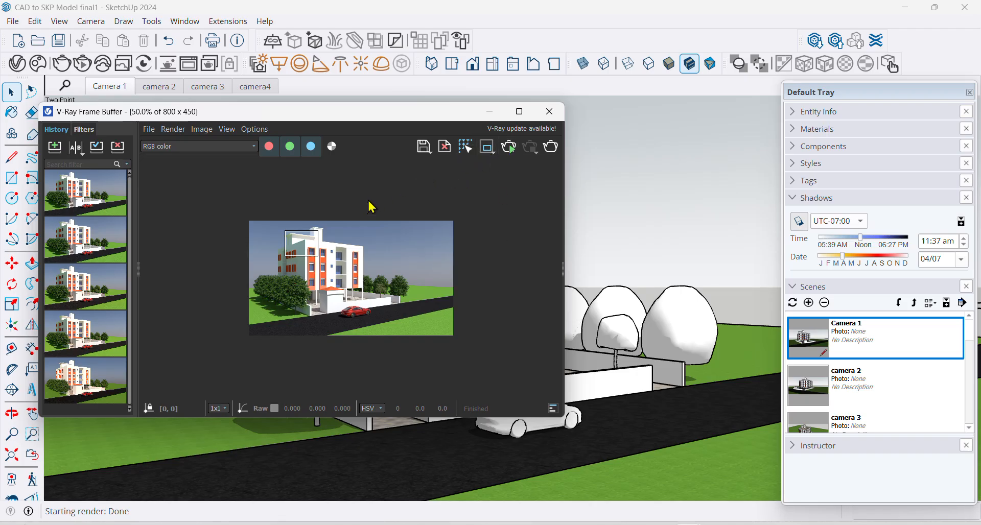
click(550, 147)
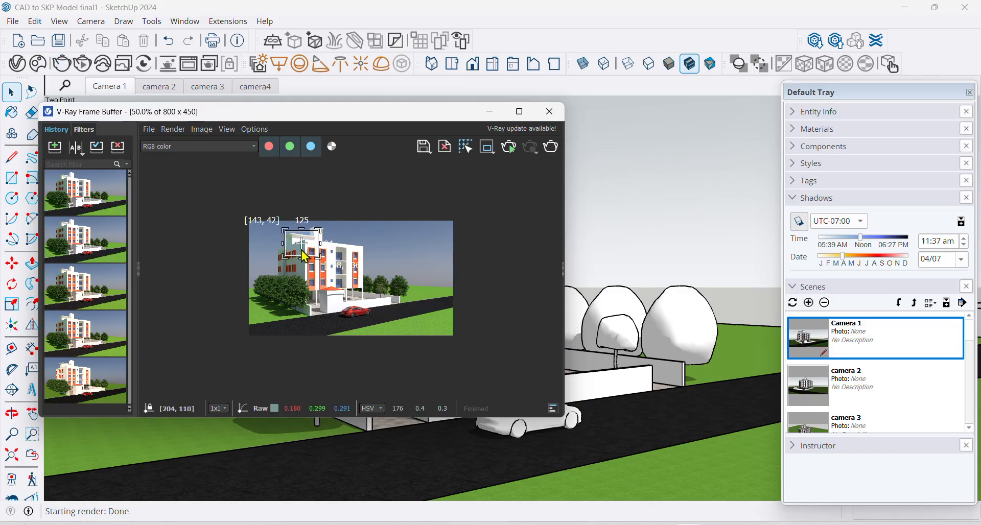
- Inspect the rendered roof region and turn off region rendering
scroll(325, 261, up, 2)
scroll(343, 250, down, 1)
scroll(234, 202, up, 1)
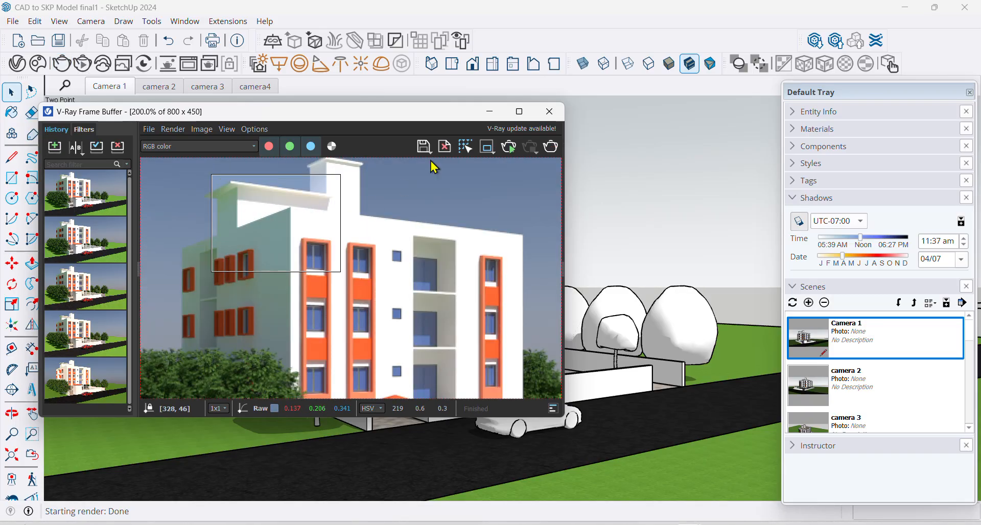
click(489, 154)
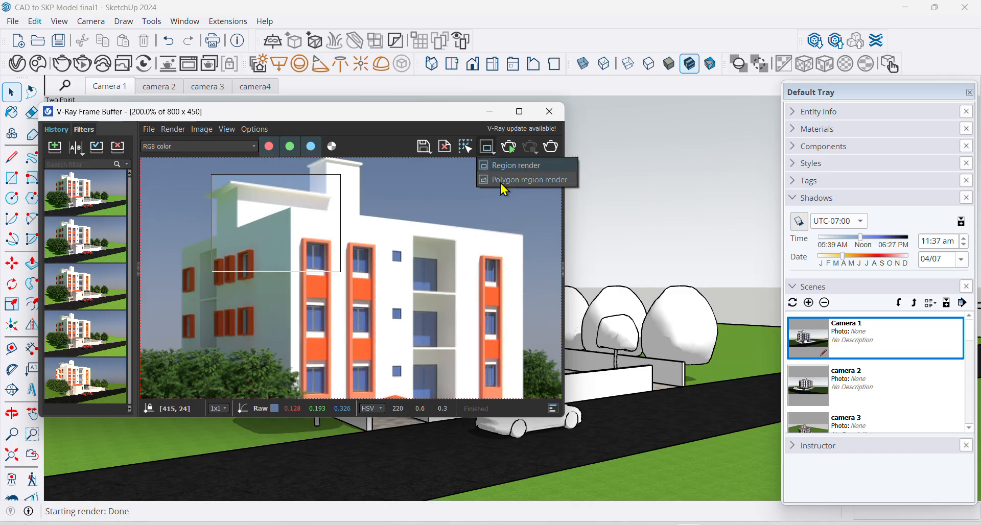
click(508, 185)
click(494, 153)
click(493, 166)
click(487, 148)
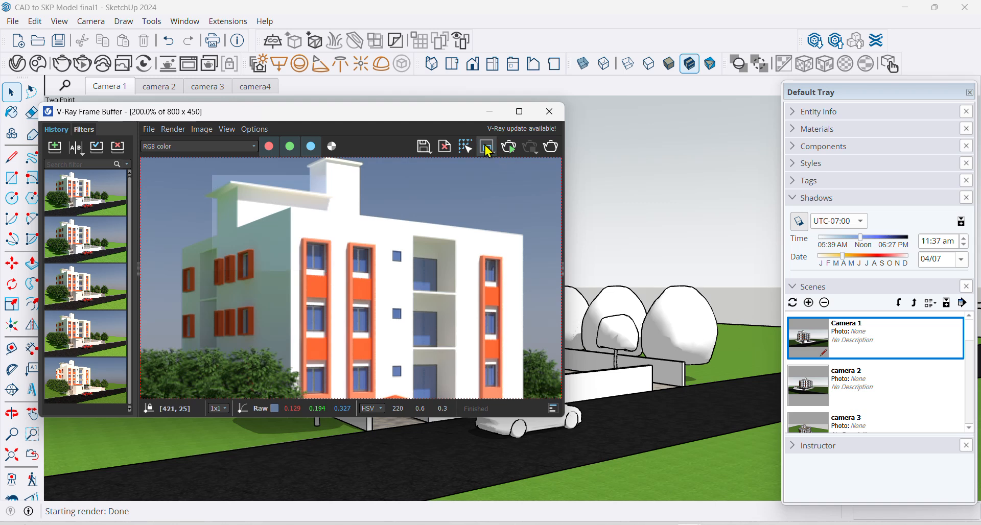
- Render the full Camera 1 view and save the image to the frame buffer history
click(550, 148)
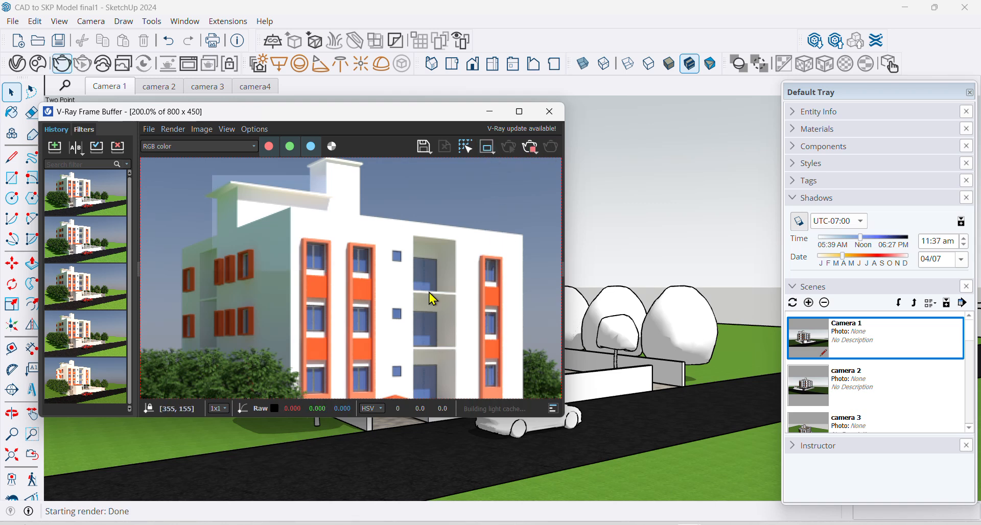
scroll(432, 280, down, 2)
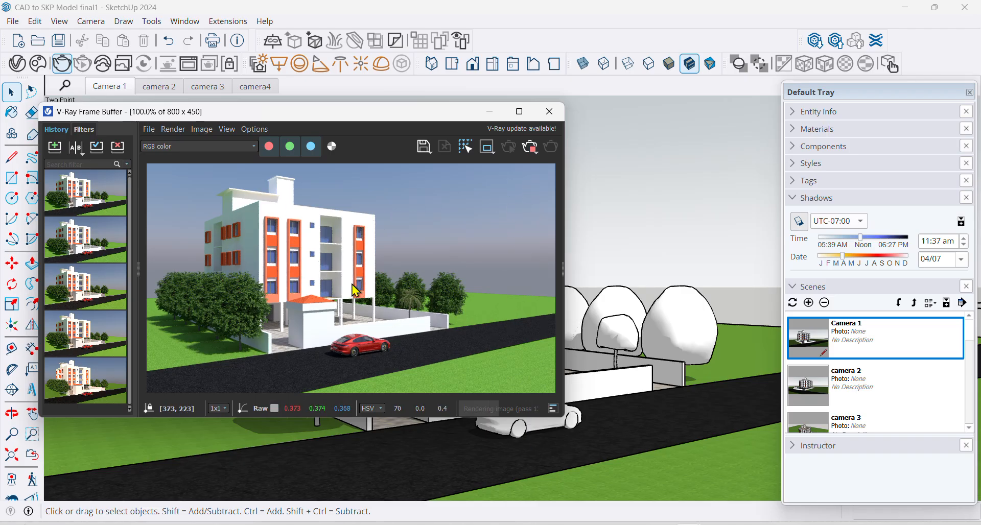
click(55, 148)
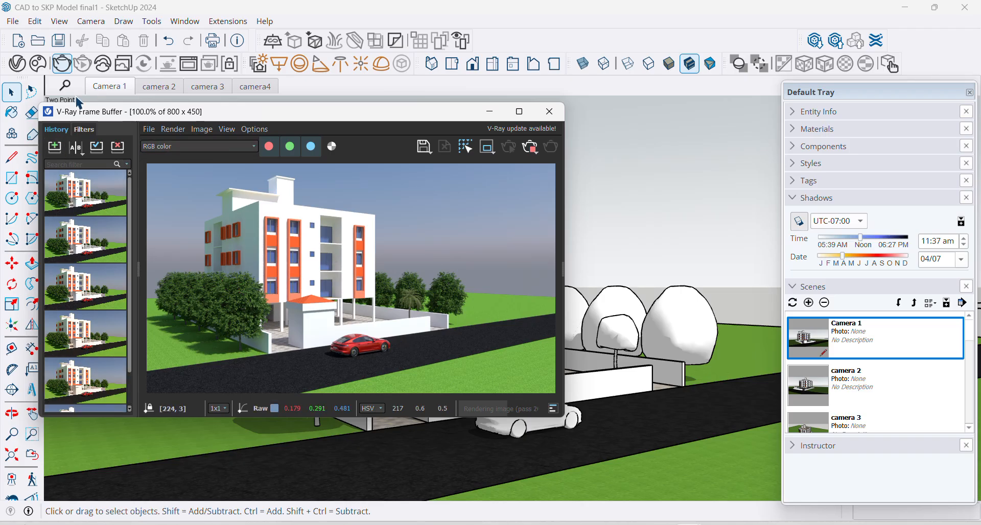
- Change the SunLight's sky model to PRG Clear Sky and render the full Camera 1 view again
click(18, 67)
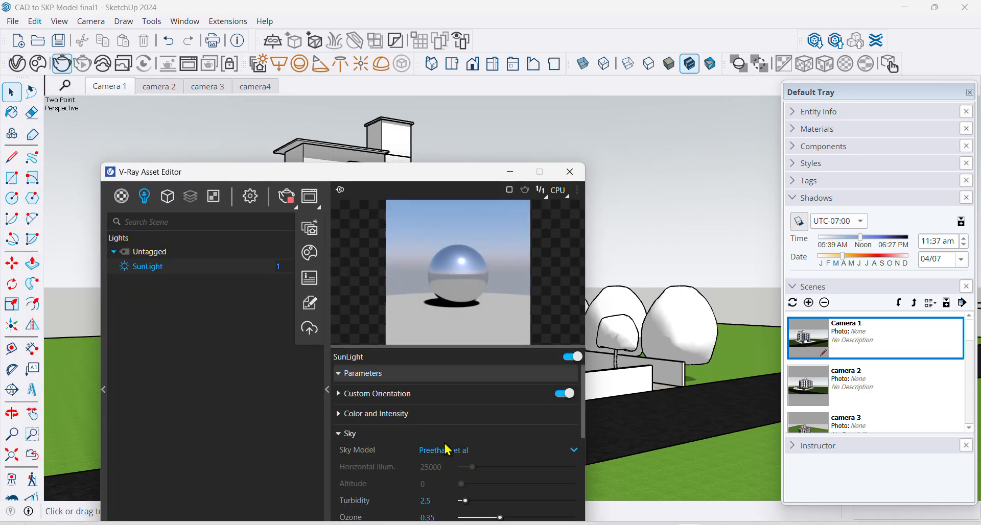
click(478, 451)
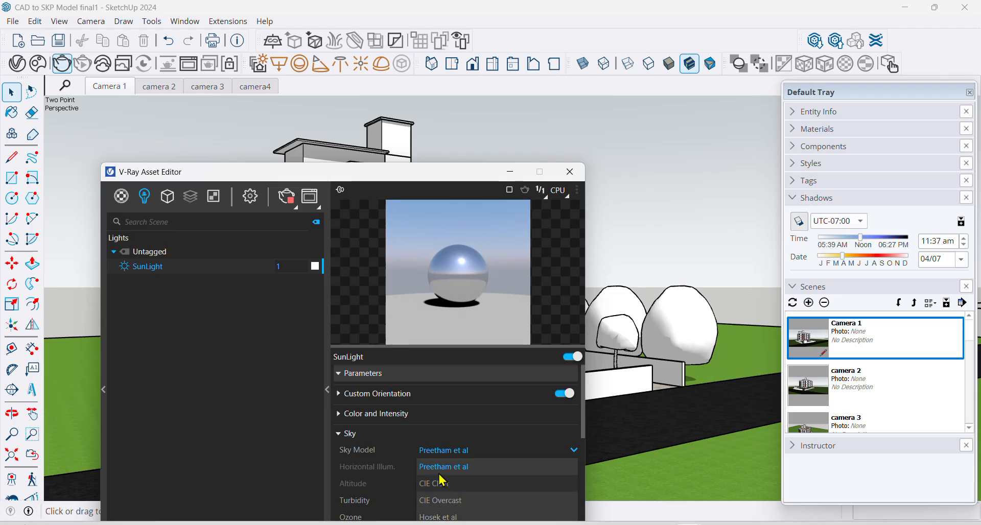
drag(415, 172, 476, 62)
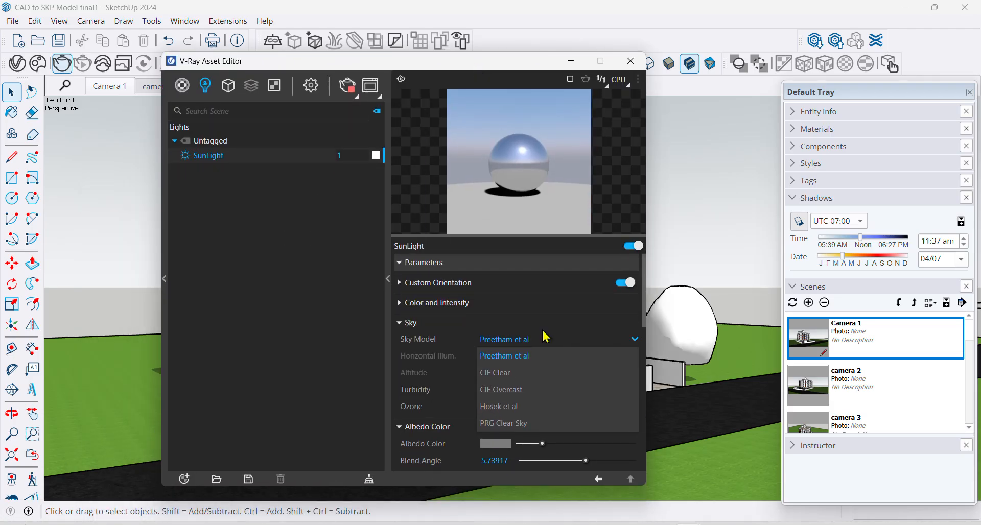
click(515, 425)
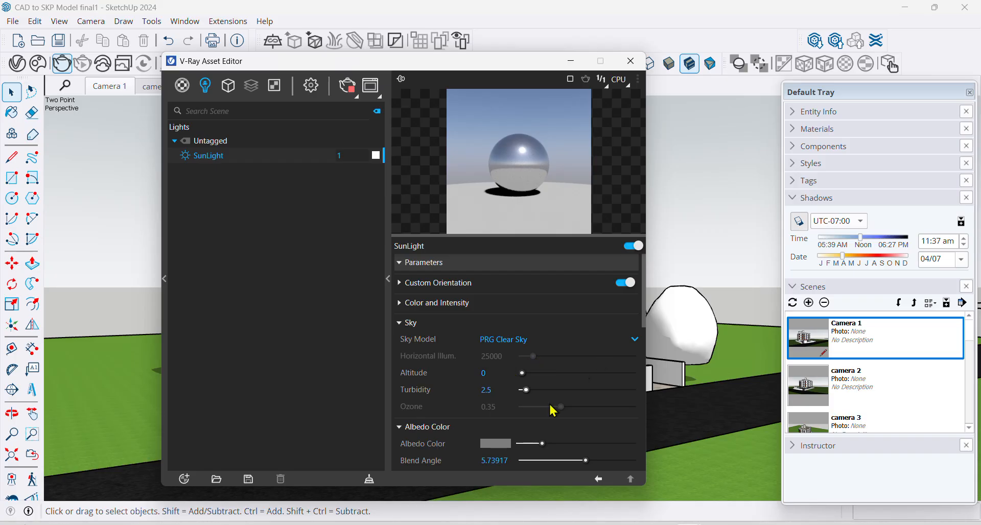
click(349, 91)
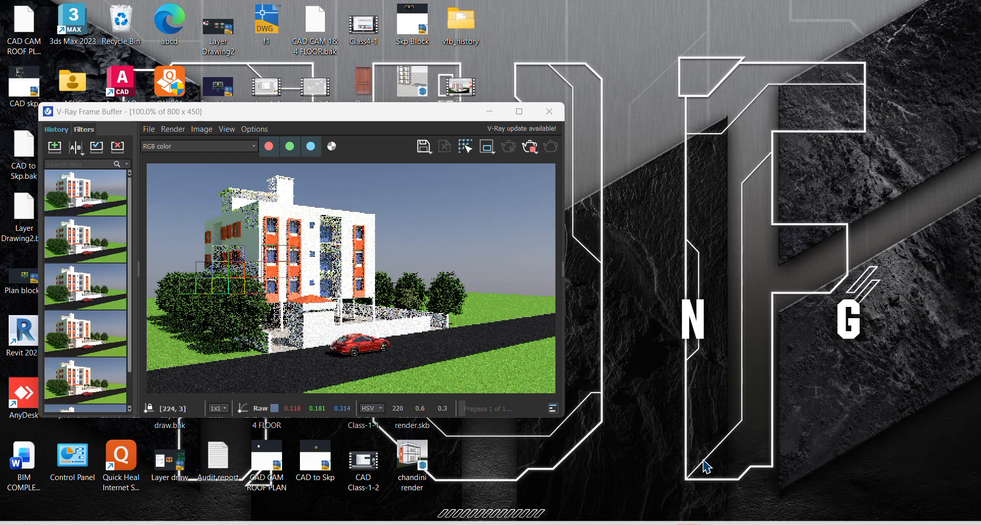
- Bring the SketchUp window back and move the V-Ray Frame Buffer over the Asset Editor
click(708, 463)
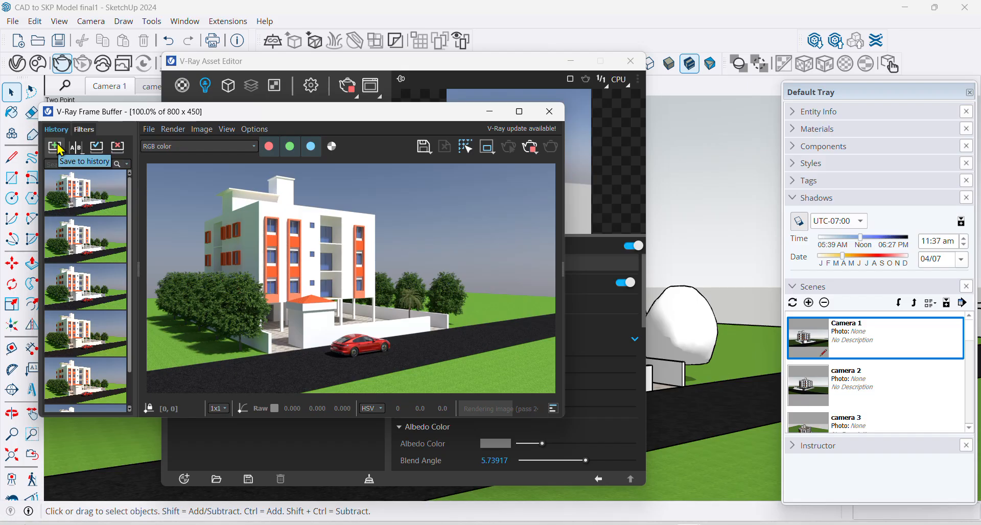
drag(250, 117, 349, 126)
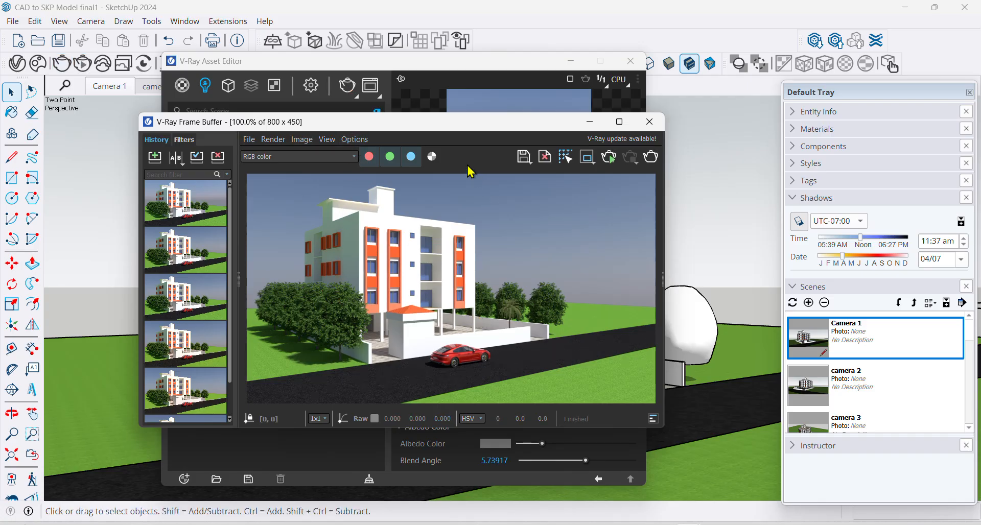
click(302, 140)
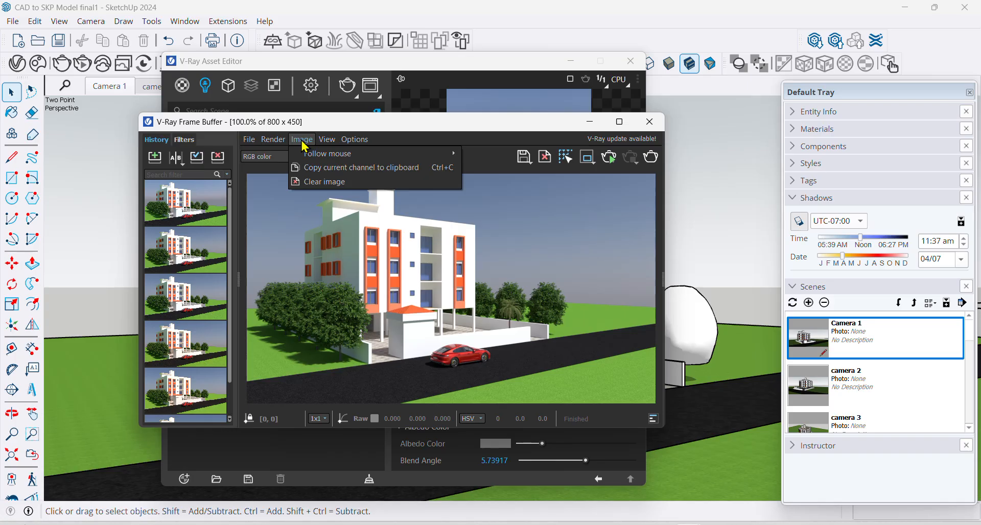
click(356, 123)
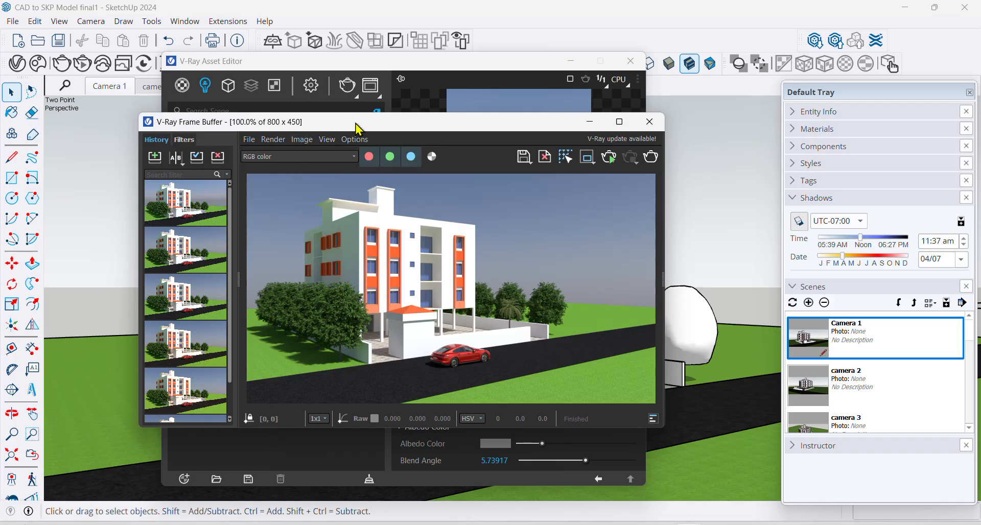
- Examine the frame buffer's options for saving the render and reposition the frame buffer window
click(522, 158)
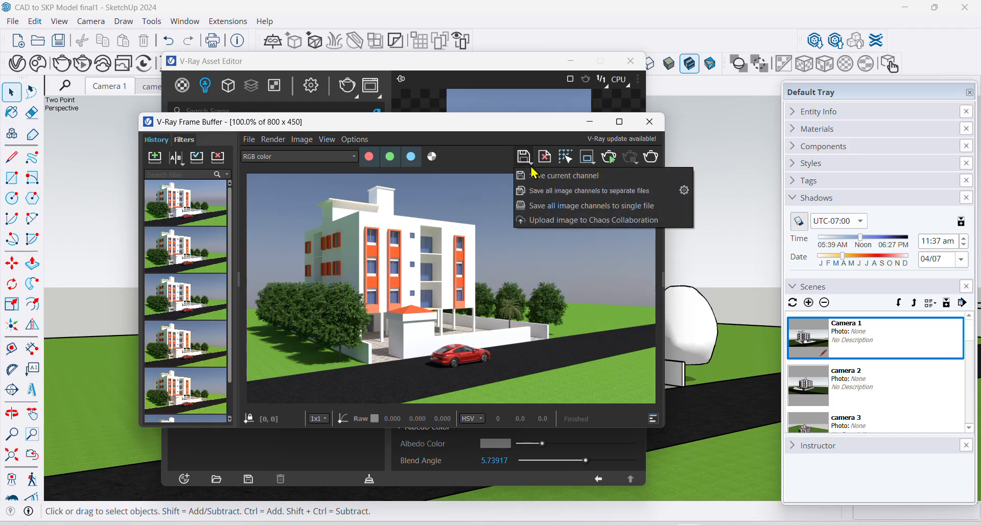
click(524, 158)
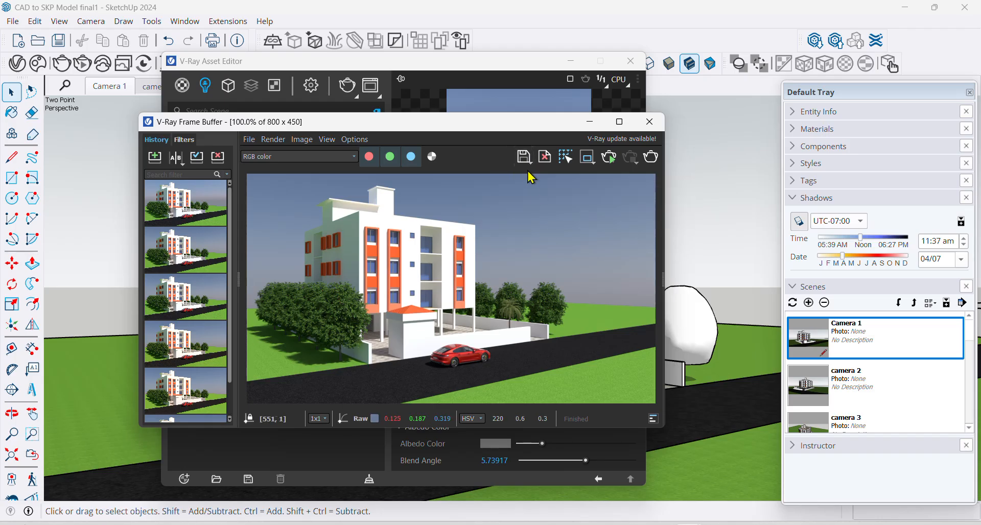
click(525, 159)
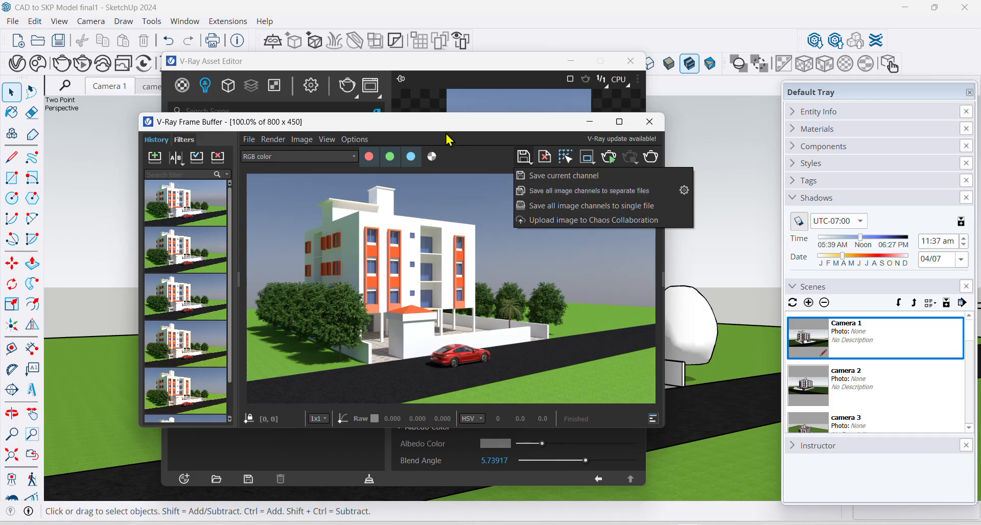
click(416, 122)
drag(402, 126, 388, 150)
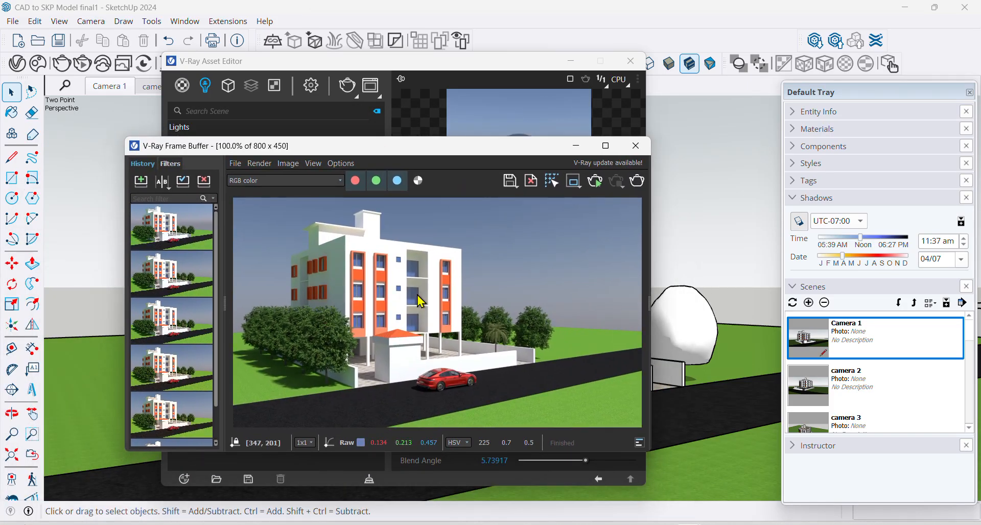
- Save the current Camera 1 render to the Documents folder as a PNG image named 1
click(509, 181)
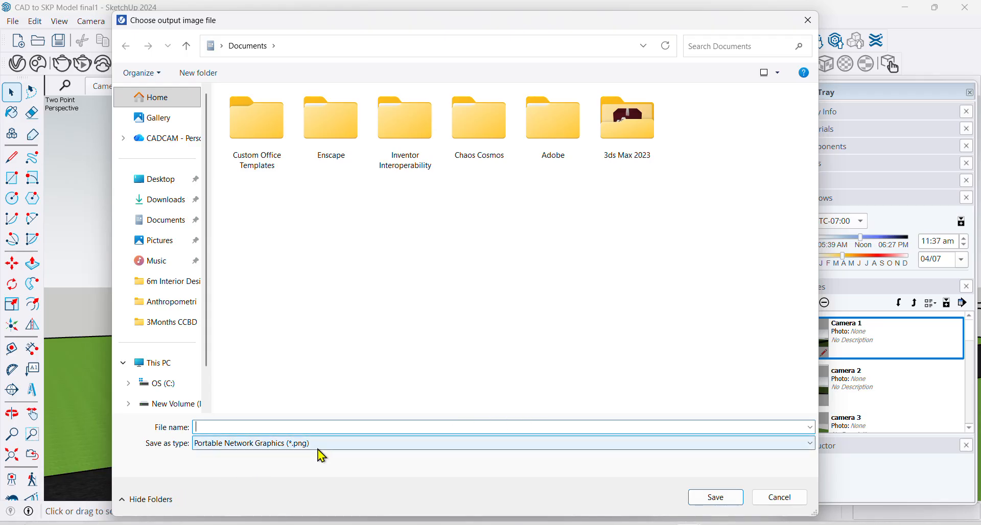
text(1)
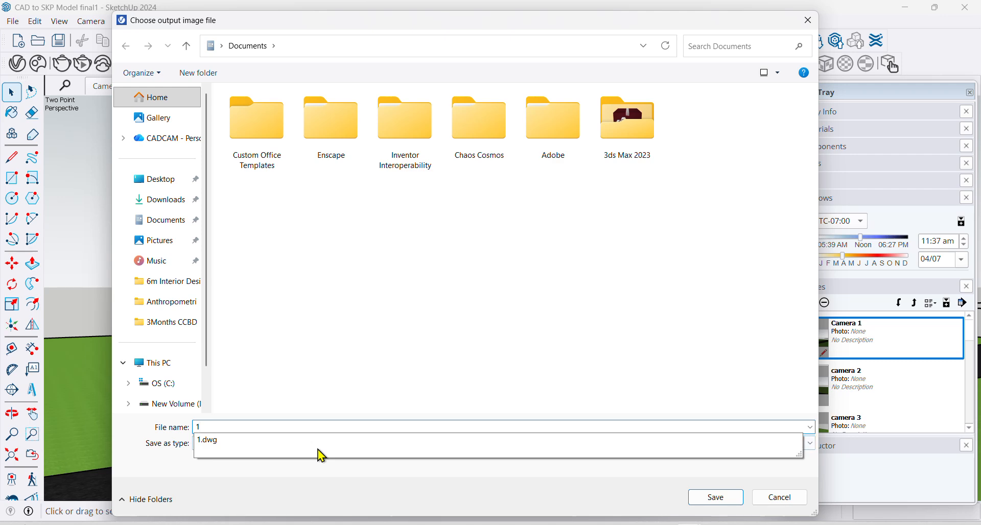
click(356, 405)
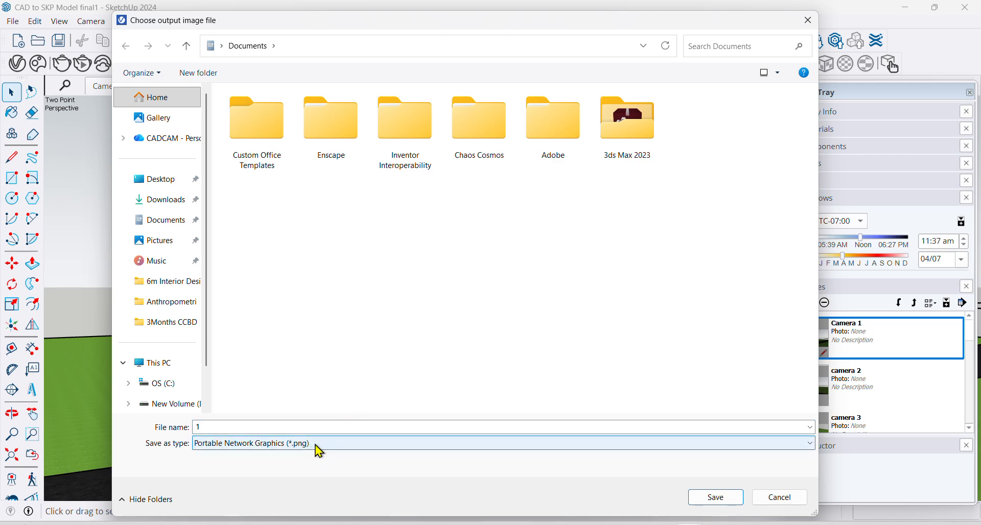
click(715, 497)
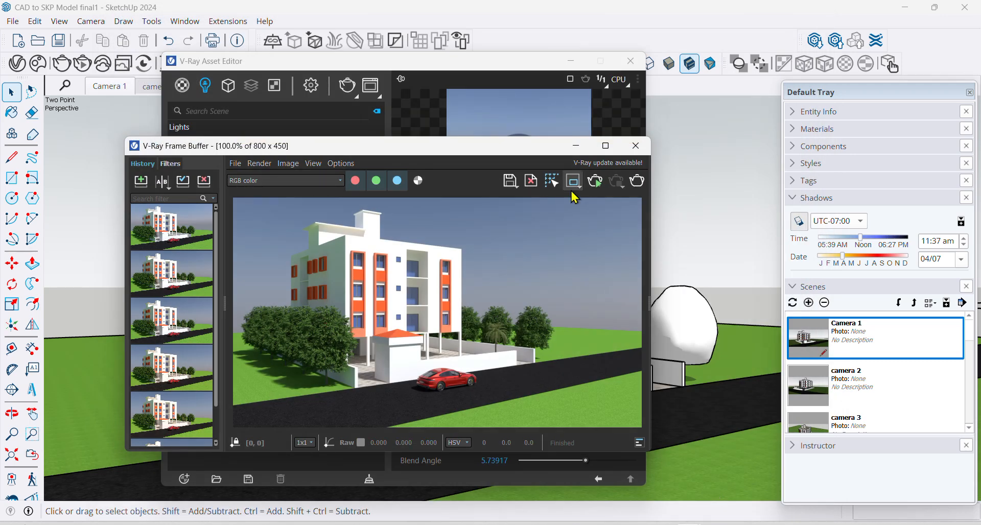
- Save the same render to the Documents folder as a JPEG image named 2
click(510, 180)
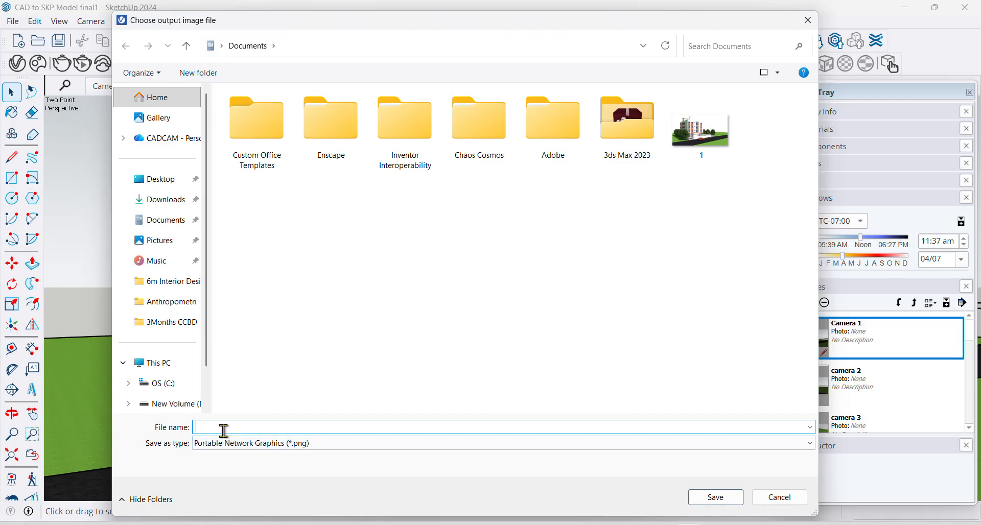
click(322, 444)
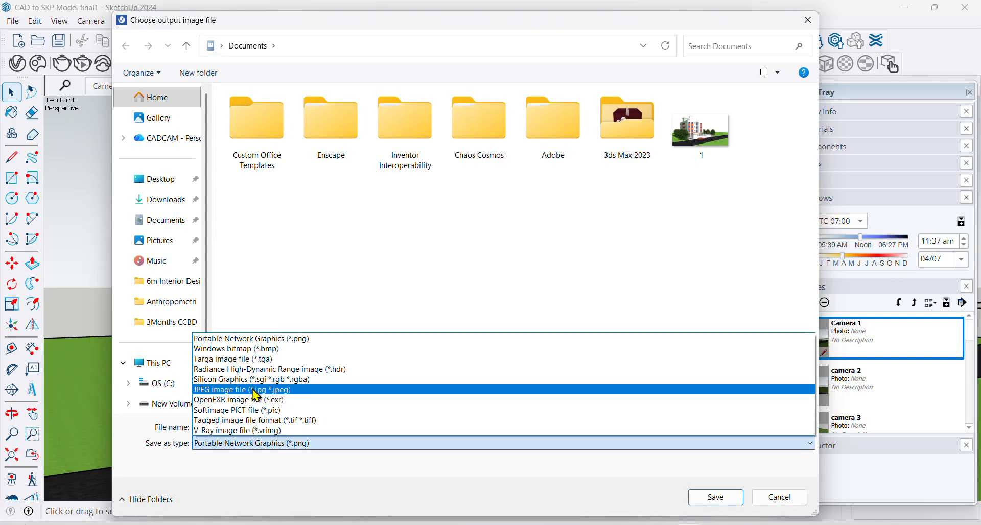
click(255, 390)
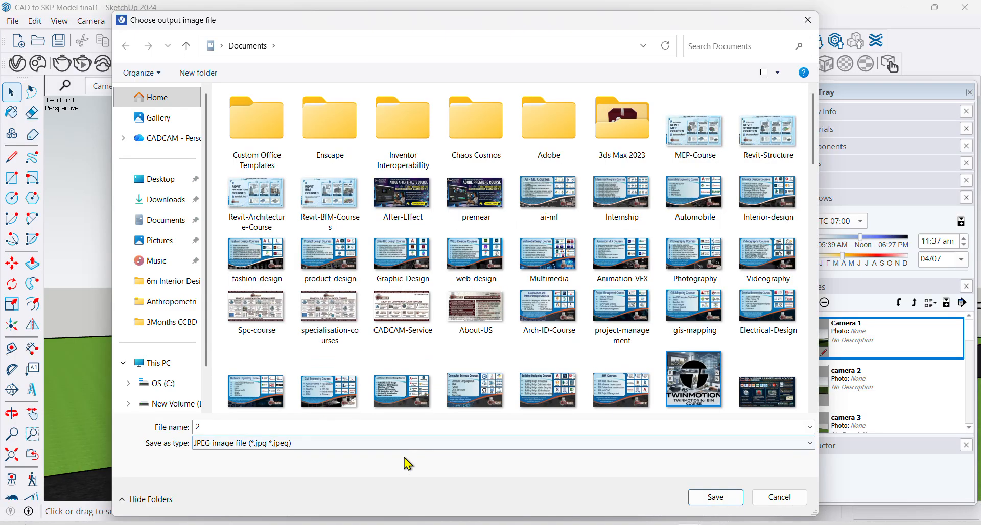
click(713, 501)
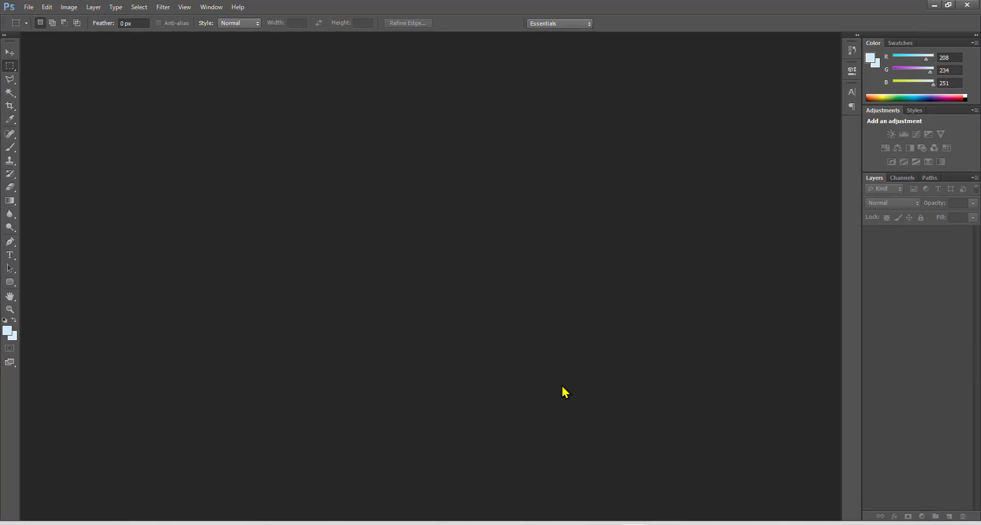
- In Photoshop, start opening an image and look through the recent files in the Downloads folder
double_click(433, 382)
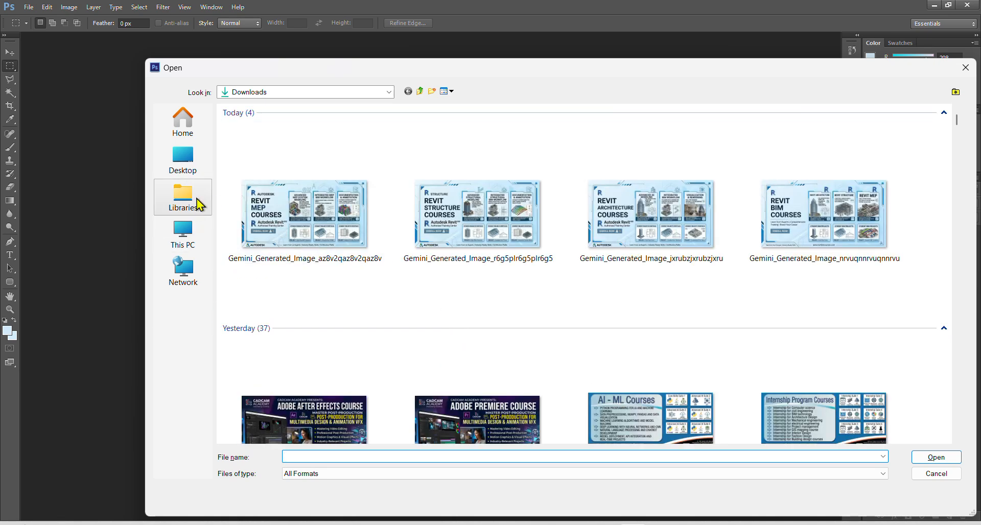
scroll(495, 353, down, 8)
scroll(495, 358, up, 8)
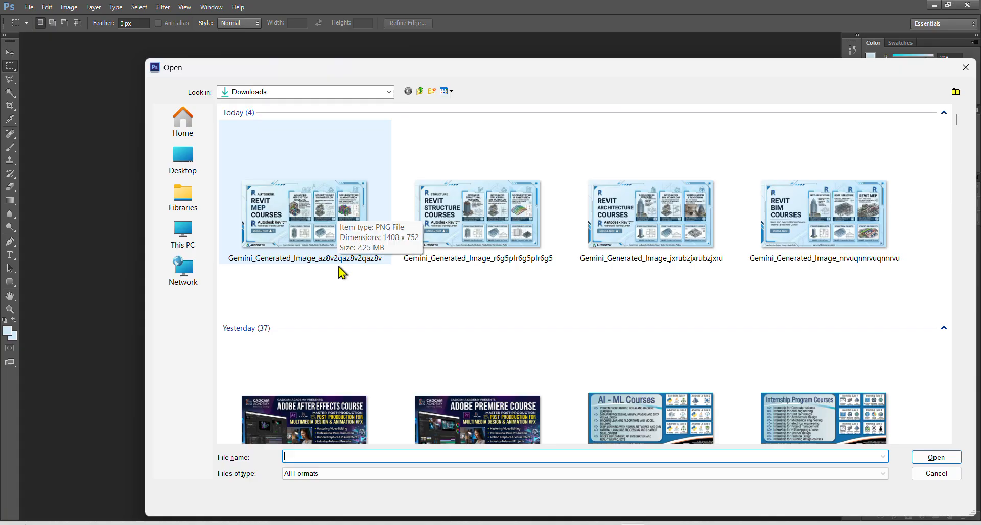
click(306, 235)
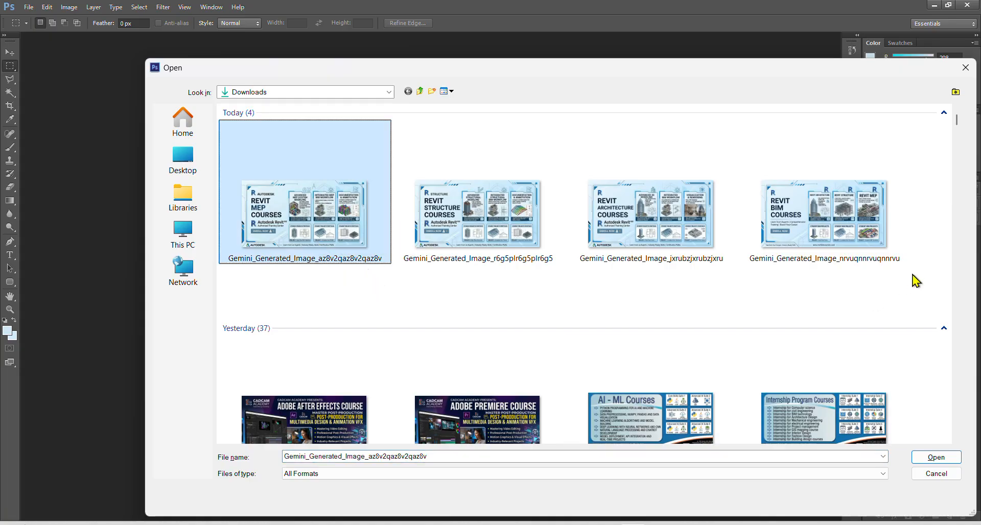
right_click(486, 151)
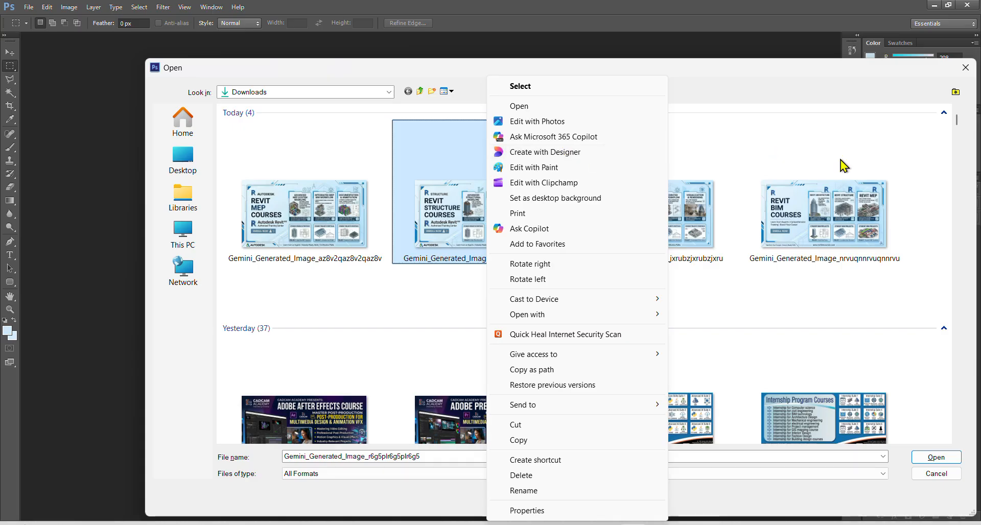
right_click(739, 327)
click(686, 305)
right_click(686, 305)
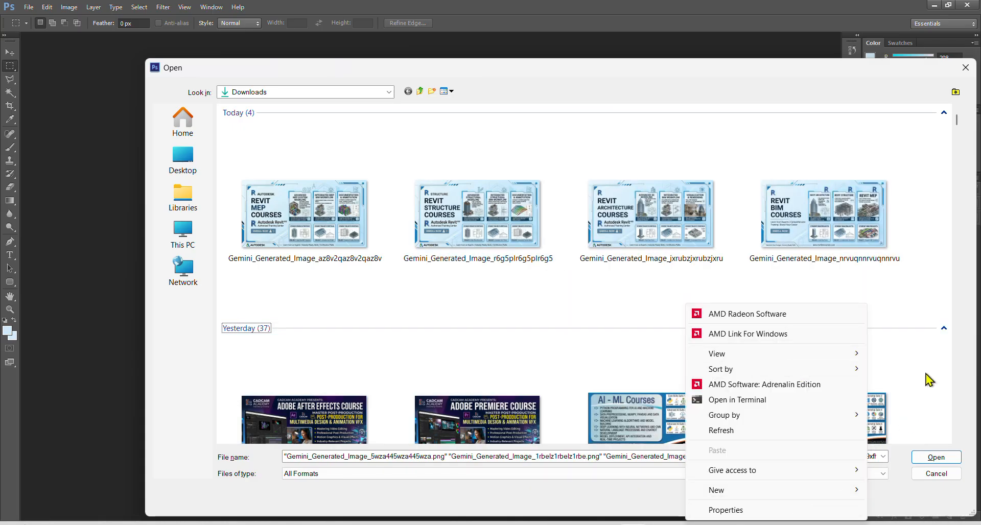
click(916, 335)
click(915, 336)
- Search the older files in the Downloads folder for the image to open
scroll(895, 311, down, 10)
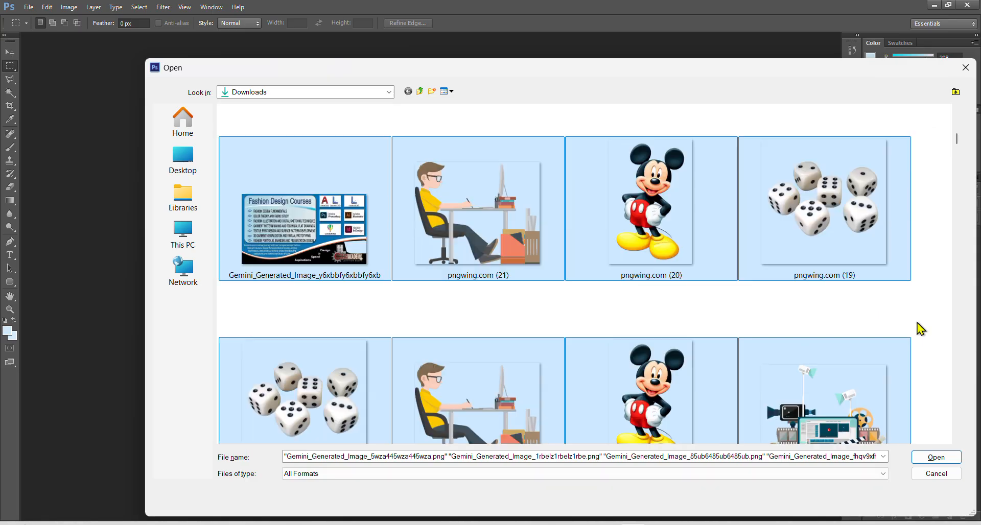
scroll(736, 355, down, 15)
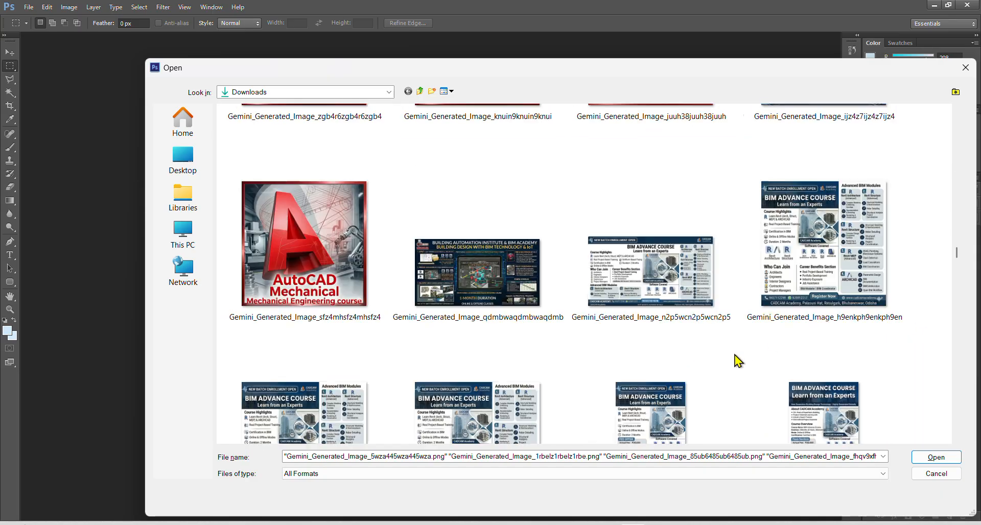
scroll(735, 355, down, 20)
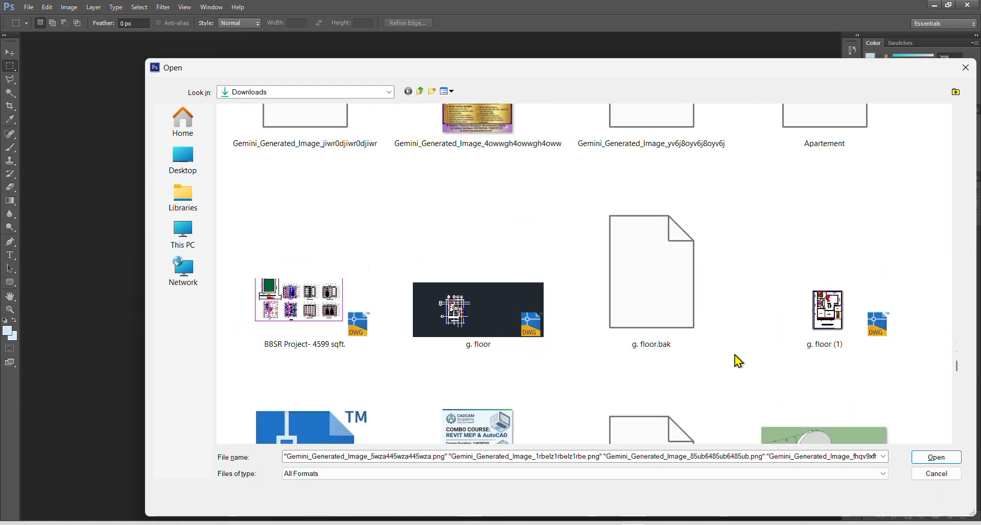
scroll(735, 355, down, 8)
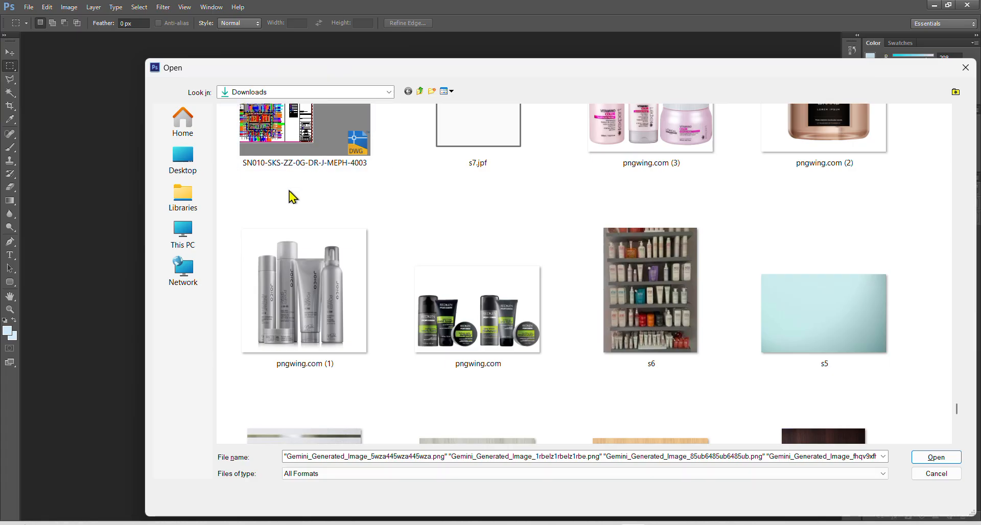
scroll(625, 210, up, 5)
scroll(502, 283, up, 10)
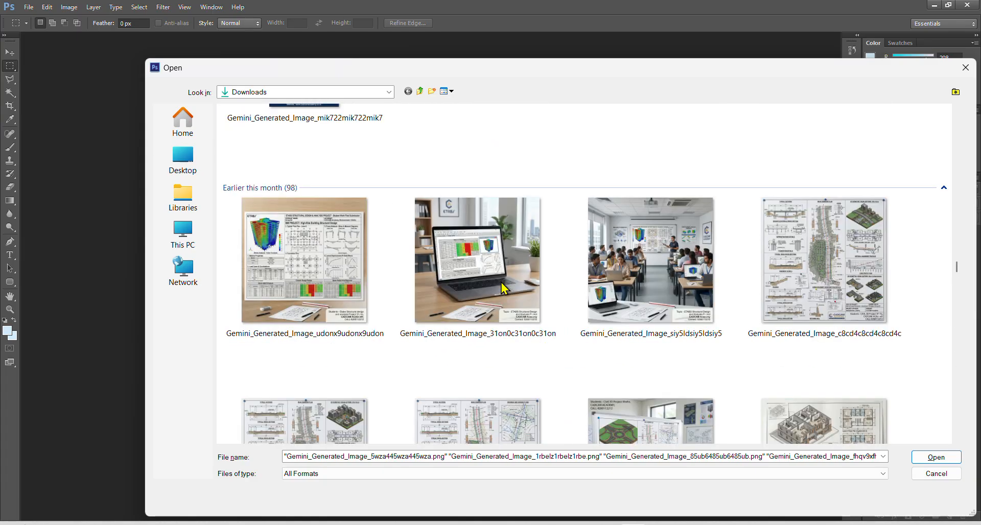
scroll(501, 284, up, 8)
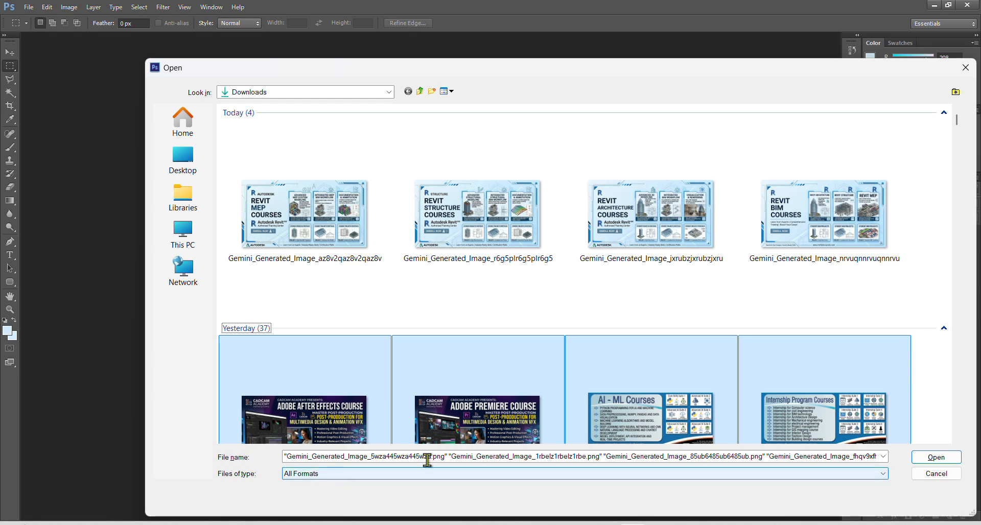
- Display the Downloads files as large icons and scan the folder through to its oldest items
click(451, 92)
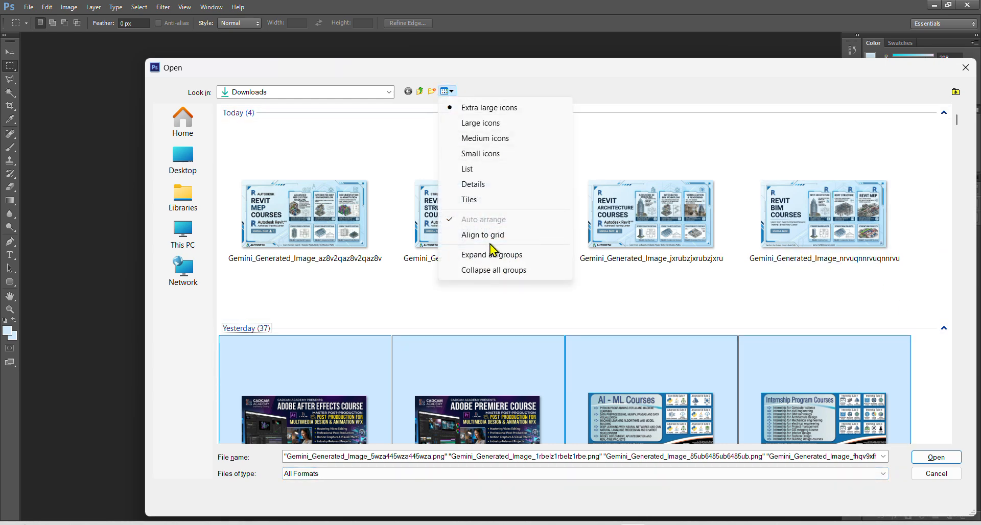
click(469, 123)
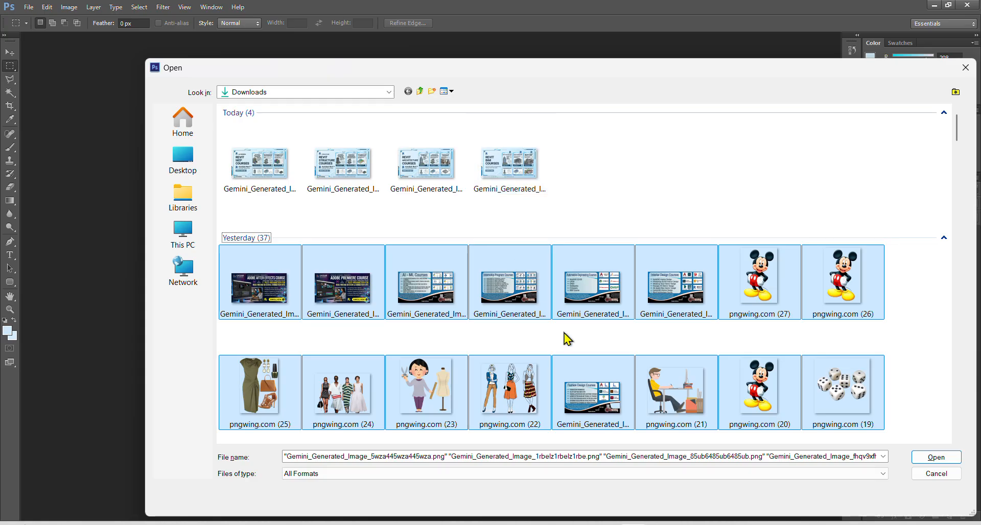
scroll(652, 336, down, 5)
scroll(652, 335, down, 5)
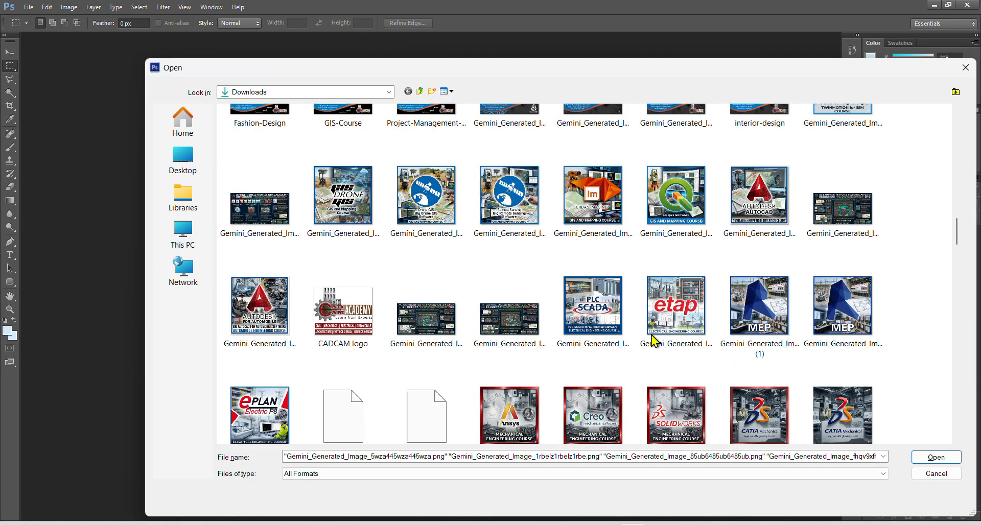
scroll(652, 340, down, 5)
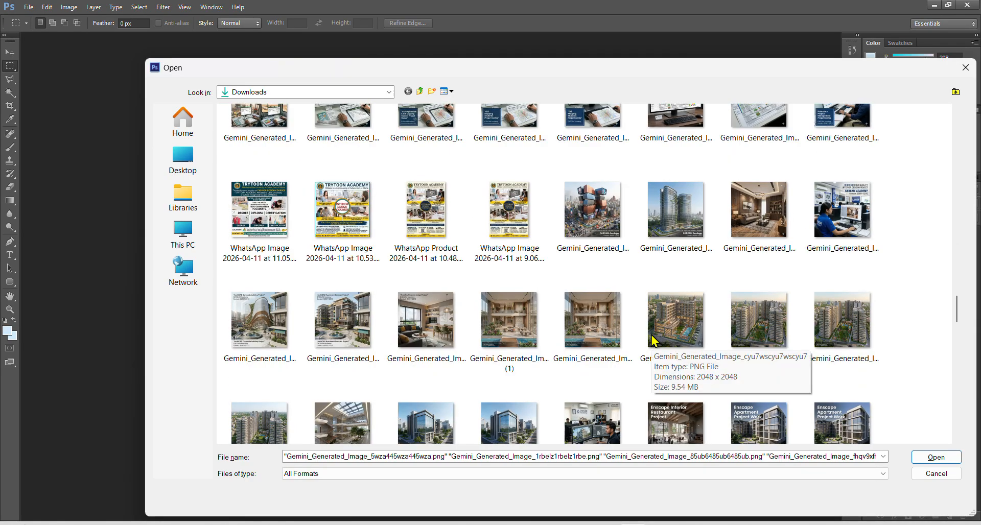
scroll(652, 336, down, 10)
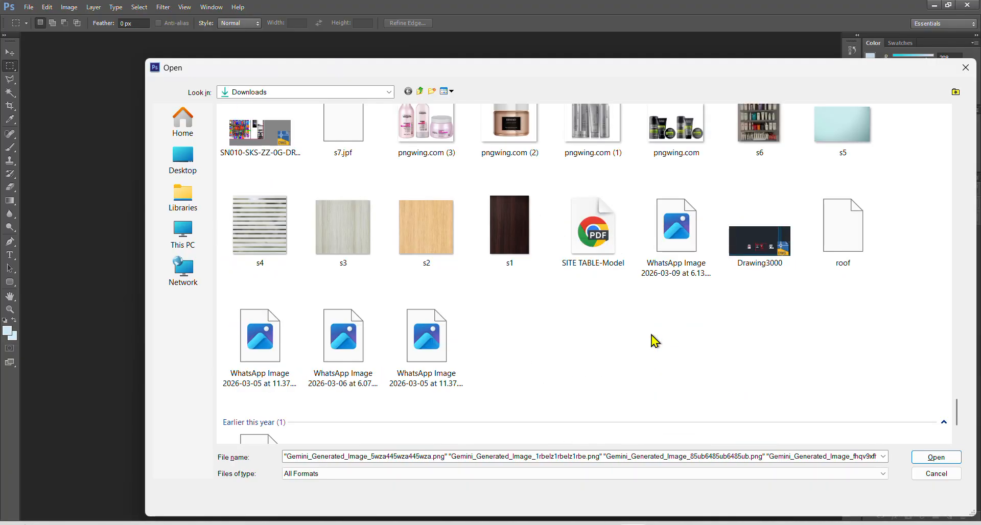
scroll(653, 340, down, 2)
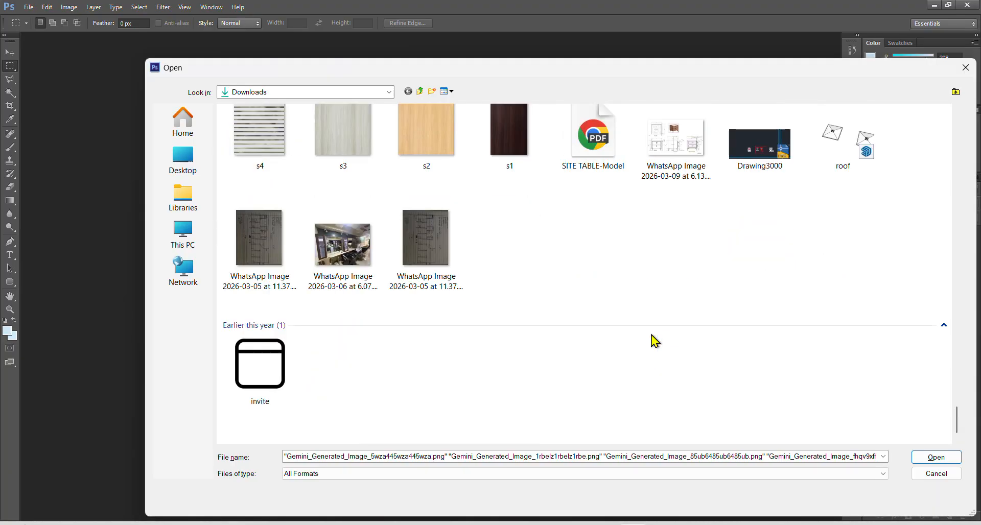
- Group the Downloads files by date modified in ascending order and look through the rearranged list
right_click(528, 367)
mouse_move(618, 260)
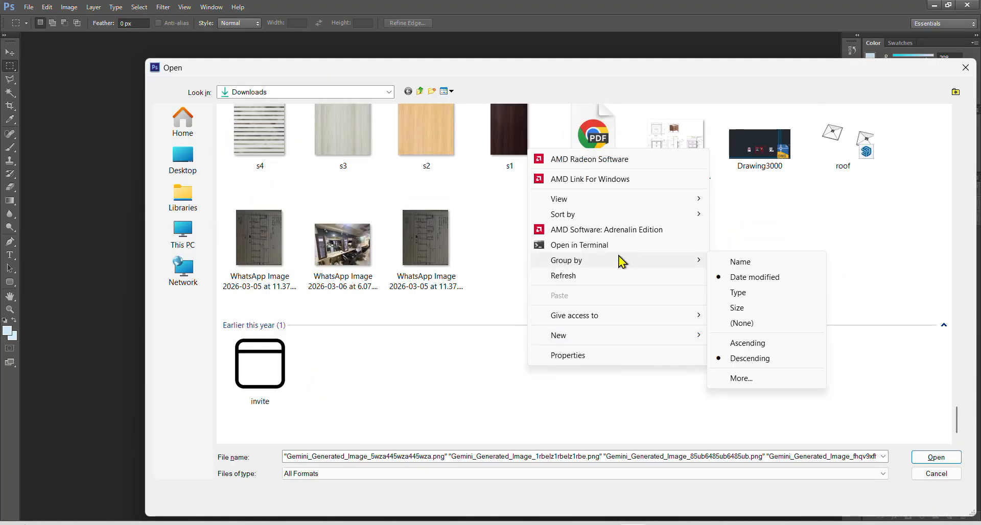
click(737, 279)
scroll(632, 394, up, 15)
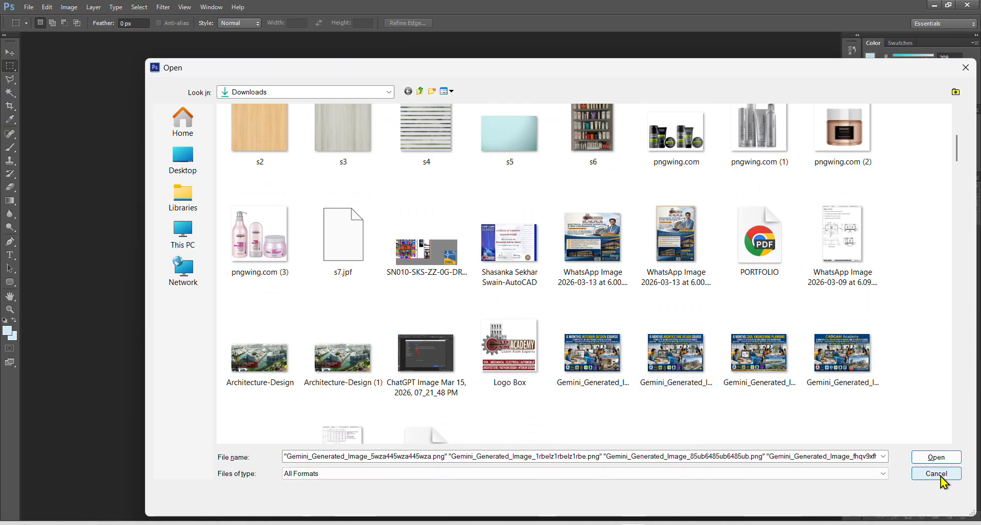
- Browse to the Documents folder, show it as extra large icons, and open the building render 1.png
click(184, 202)
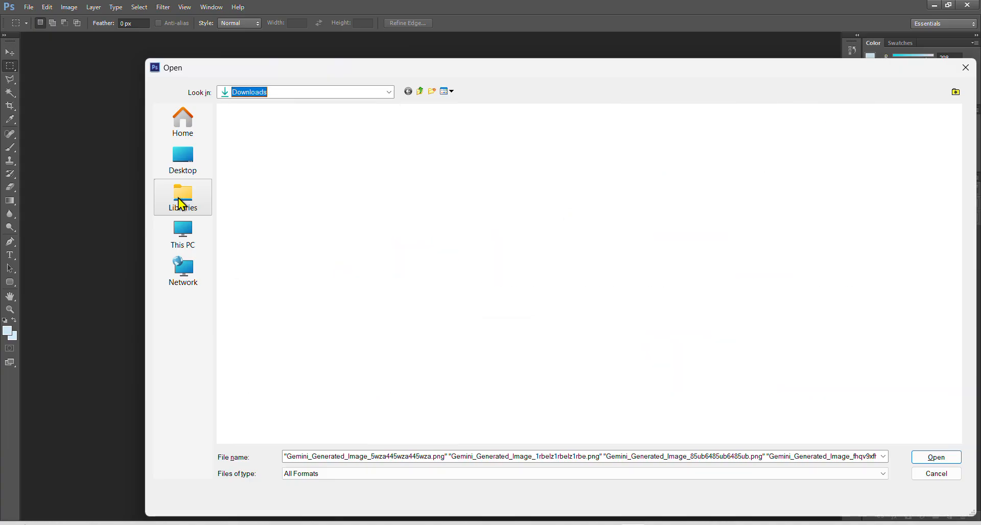
double_click(379, 132)
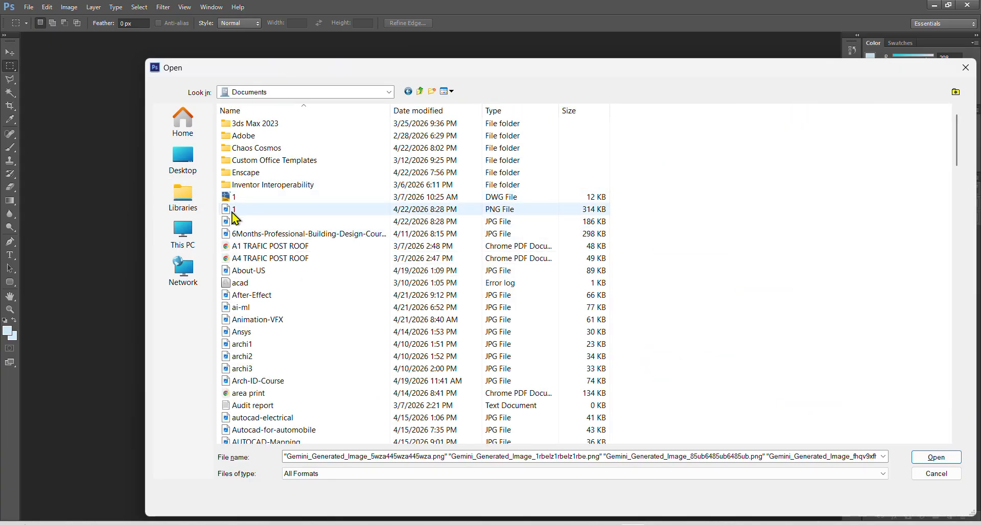
click(452, 91)
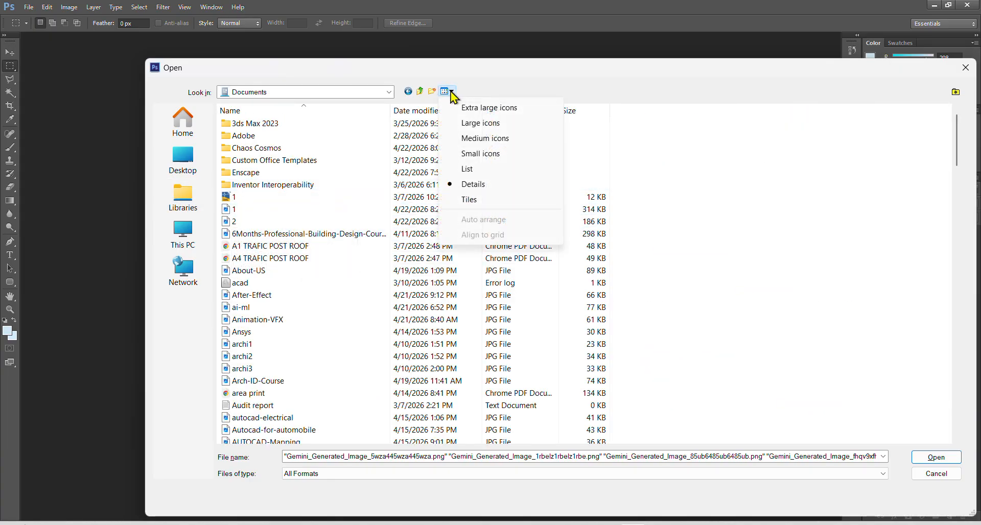
click(481, 109)
scroll(787, 388, down, 3)
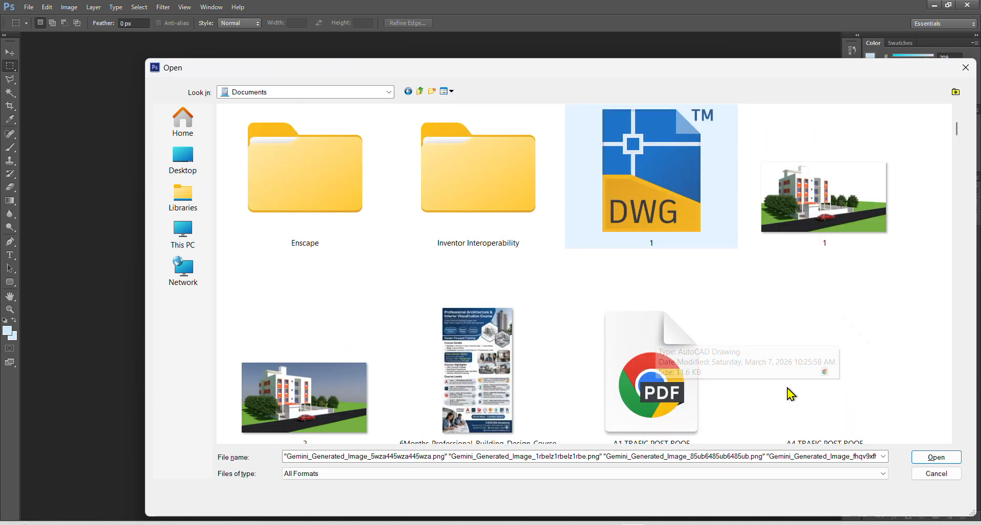
click(866, 219)
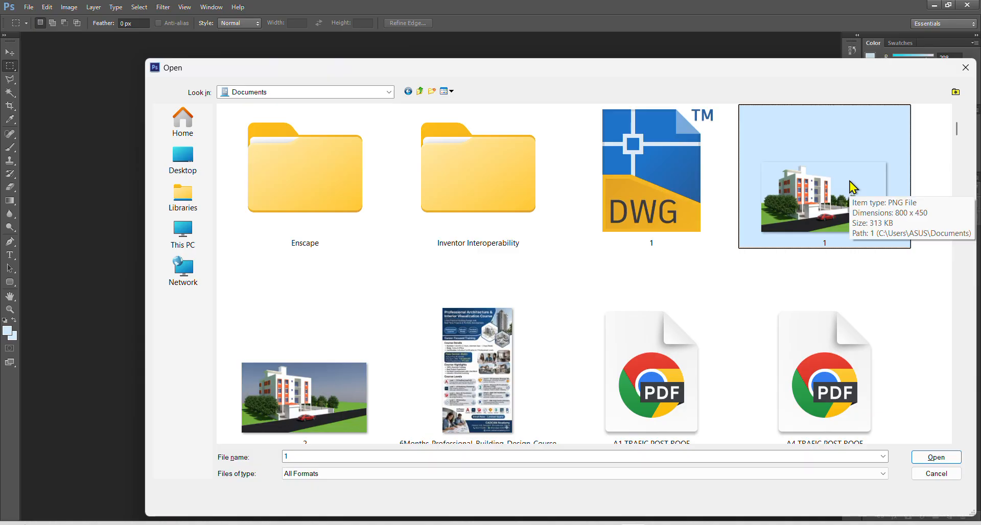
click(937, 458)
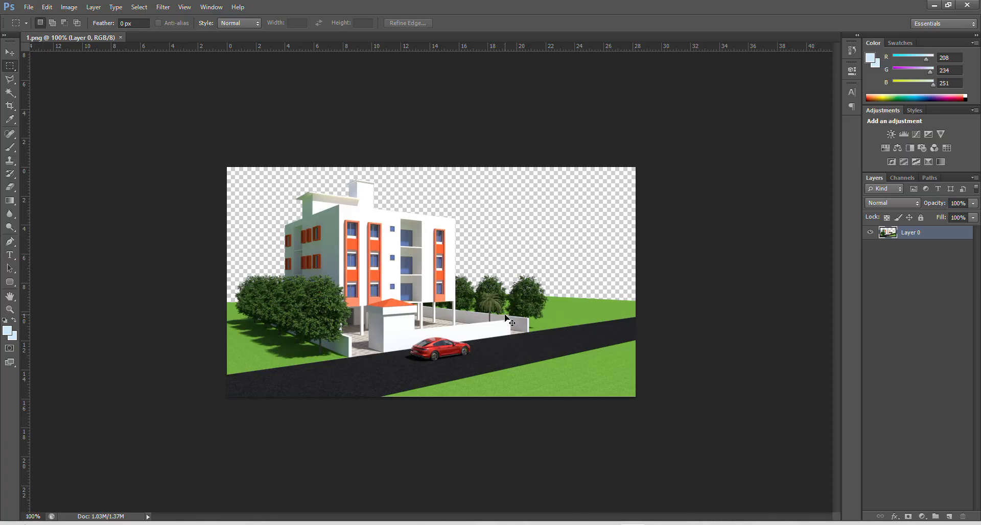
- Look through the images in the Documents folder for a suitable background picture to place behind the building
key(ctrl+o)
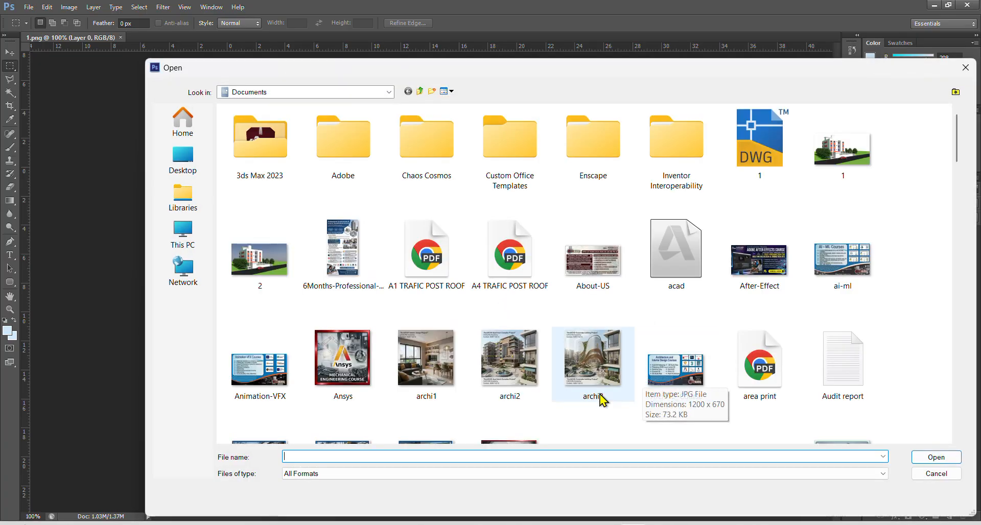
scroll(554, 359, down, 10)
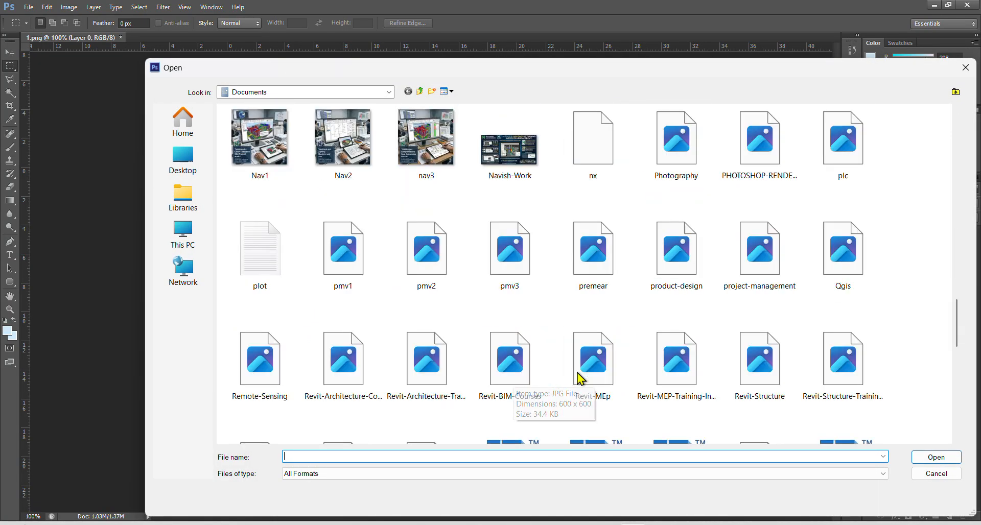
scroll(579, 378, down, 5)
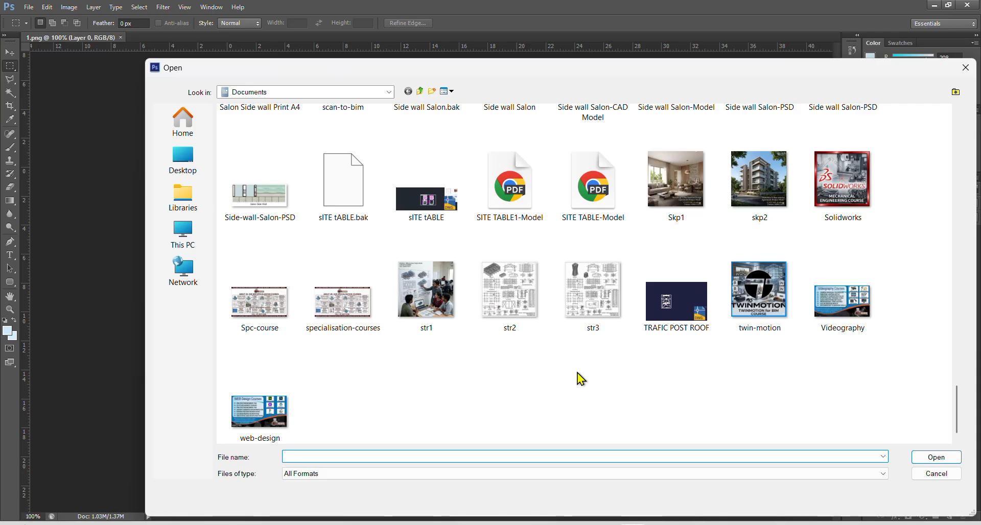
scroll(578, 378, up, 4)
scroll(577, 378, down, 2)
scroll(579, 376, down, 3)
scroll(690, 364, up, 6)
scroll(704, 363, up, 3)
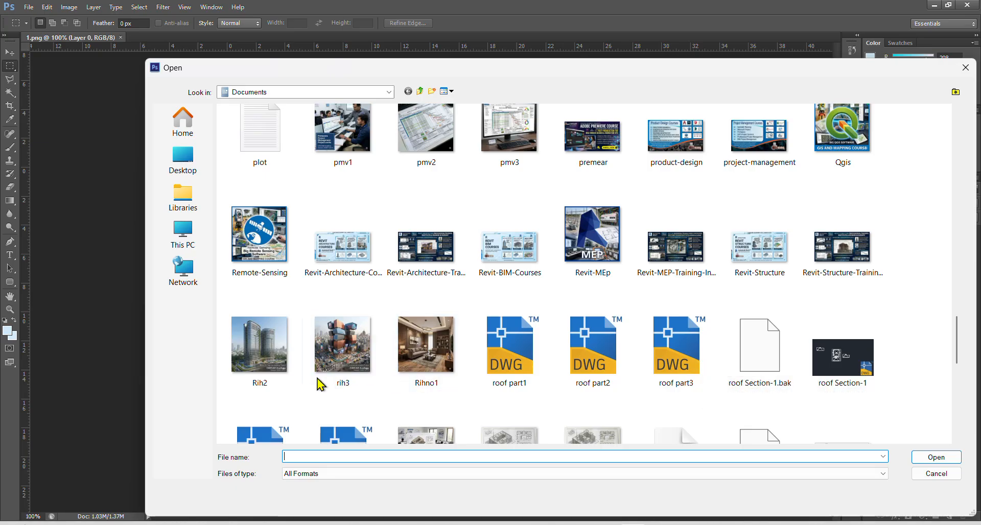
click(262, 374)
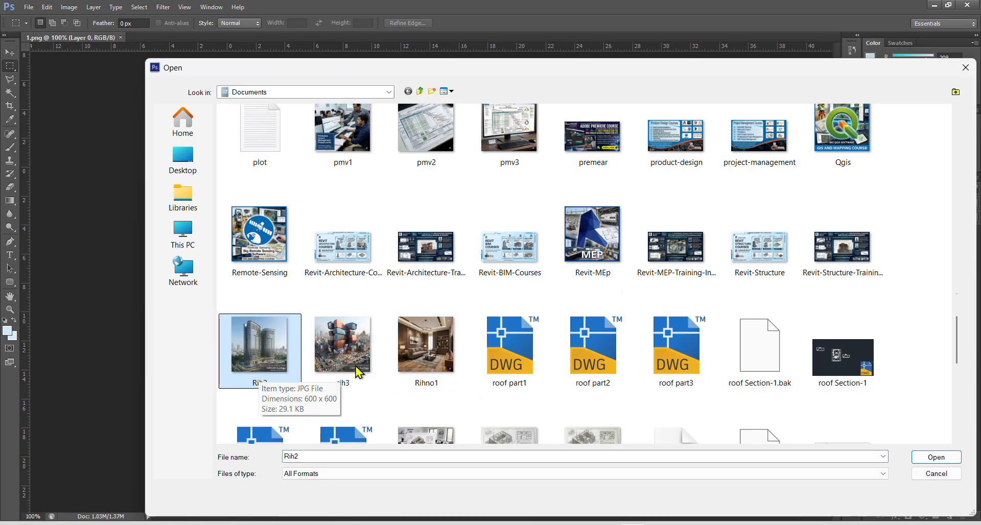
scroll(356, 367, up, 6)
scroll(363, 369, up, 3)
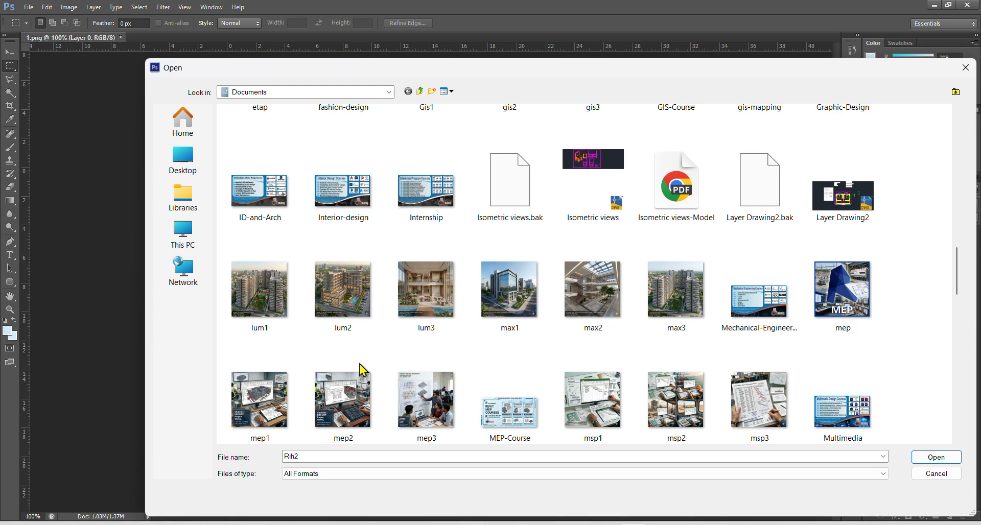
scroll(360, 370, up, 10)
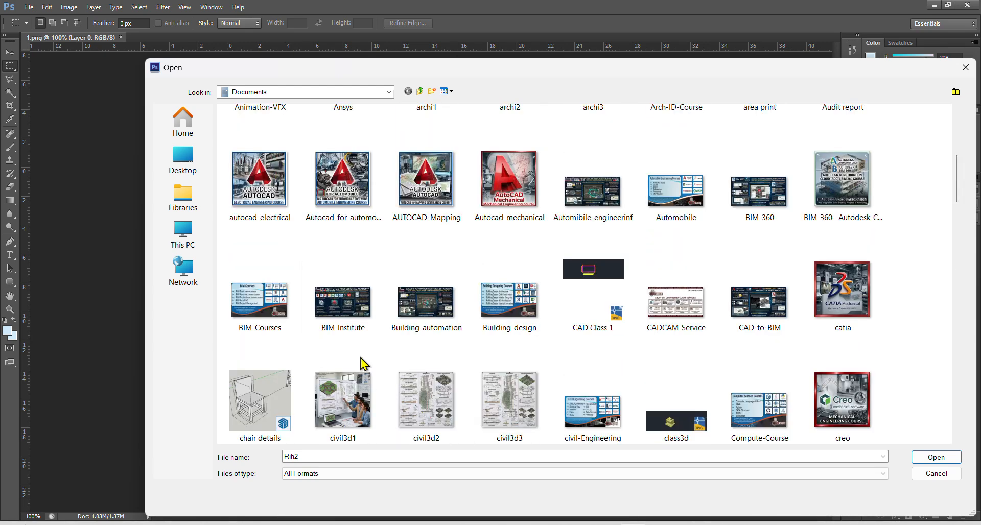
- Reopen the Documents folder from the Desktop location and open the high-rise image Rih2.jpg
click(185, 167)
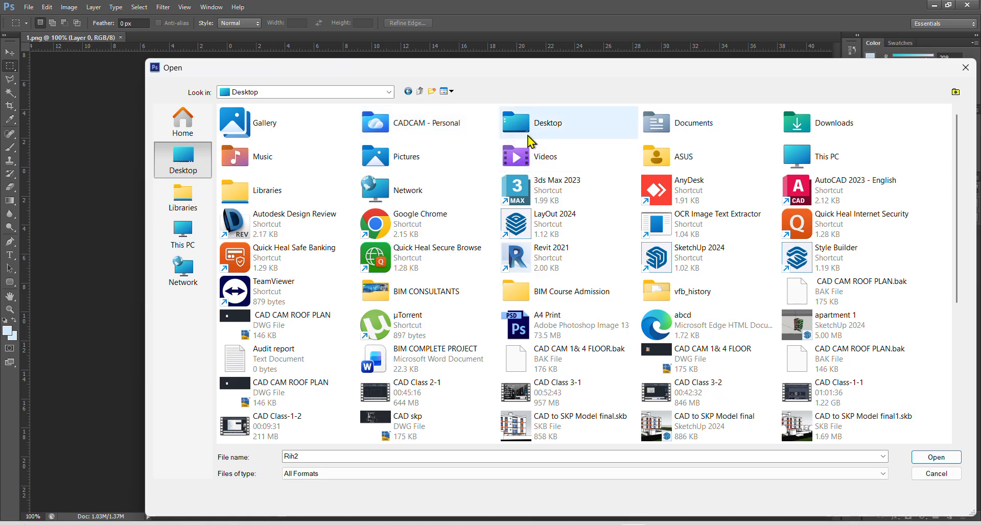
double_click(676, 129)
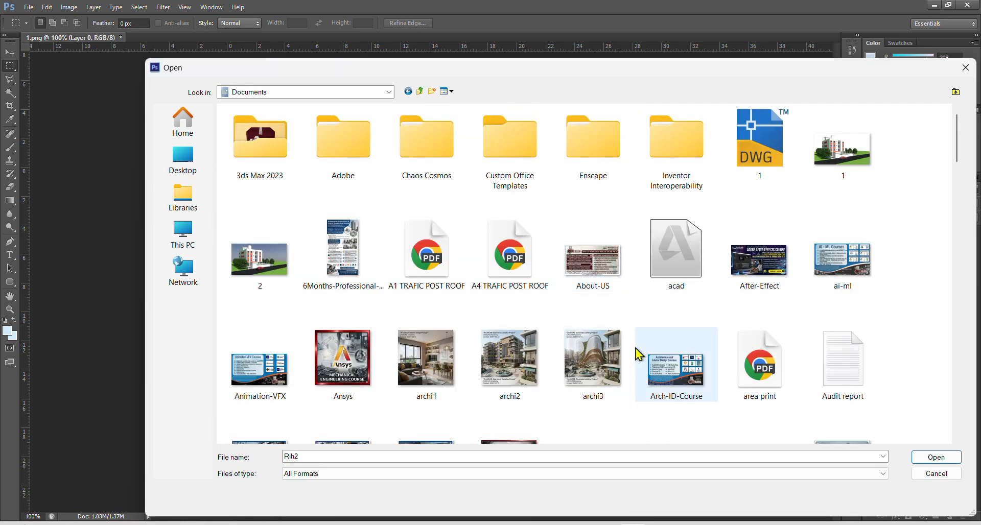
scroll(760, 350, down, 10)
scroll(760, 349, down, 10)
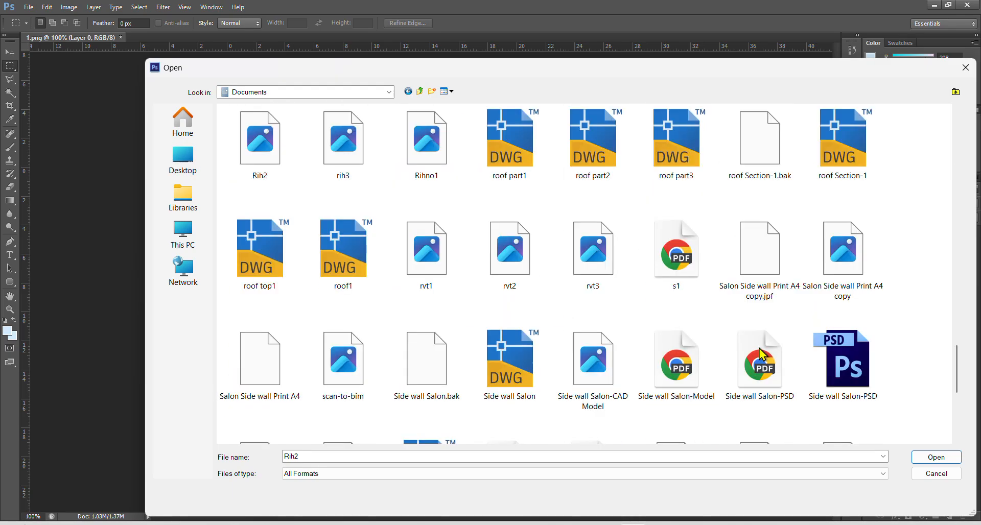
click(283, 177)
click(916, 459)
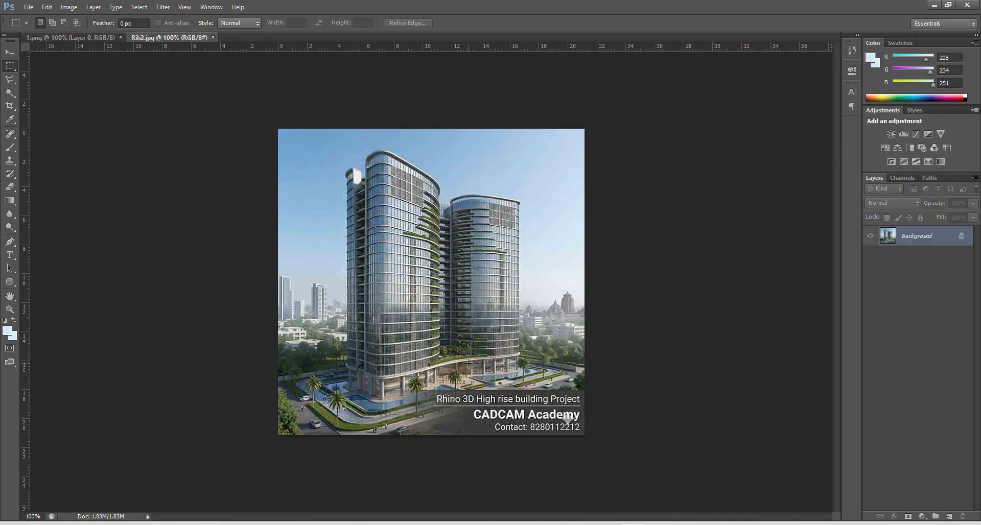
- Copy the high-rise image into the 1.png document as a new layer and close Rih2.jpg
key(v)
drag(185, 41, 320, 144)
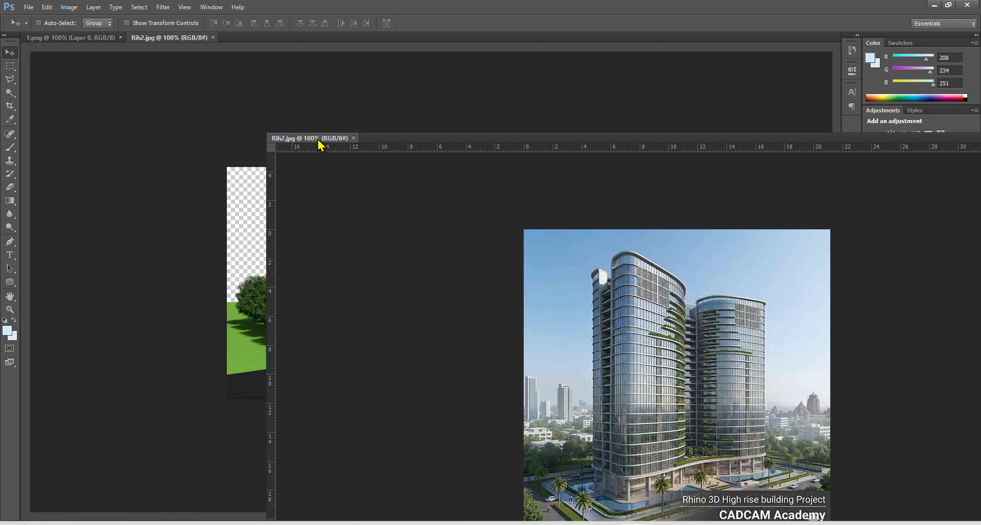
drag(547, 324, 250, 270)
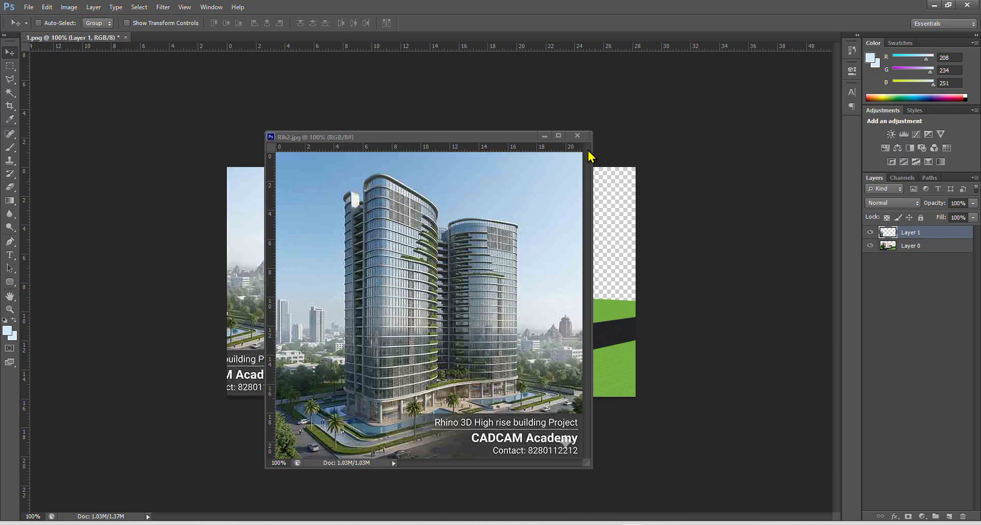
click(578, 135)
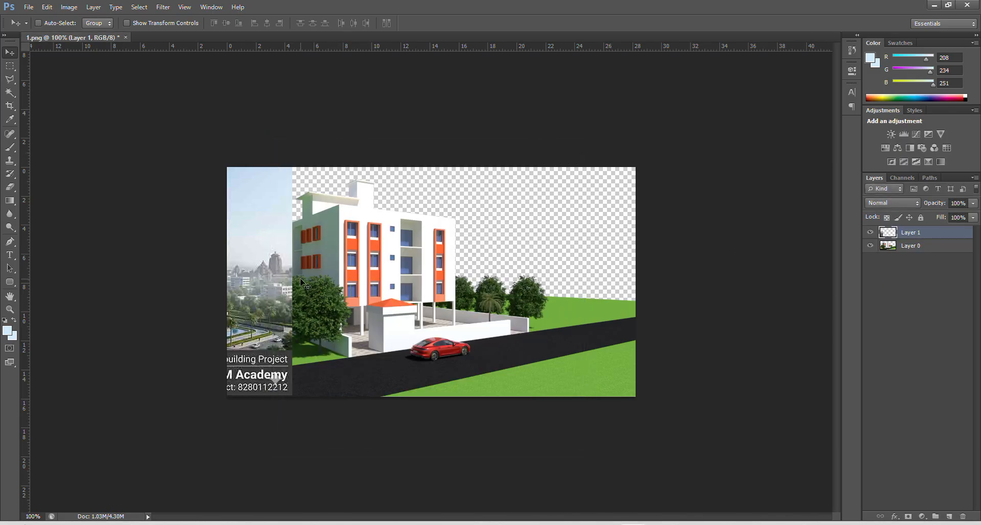
- Place Layer 1 with the high-rise image below Layer 0 and reposition it behind the building
drag(310, 276, 417, 278)
drag(918, 234, 918, 251)
drag(309, 313, 303, 252)
- Free-transform the high-rise layer to about 51% height, align it with the canvas's upper-left corner, and stretch it across the full width
key(ctrl+t)
drag(431, 354, 267, 201)
drag(209, 130, 269, 244)
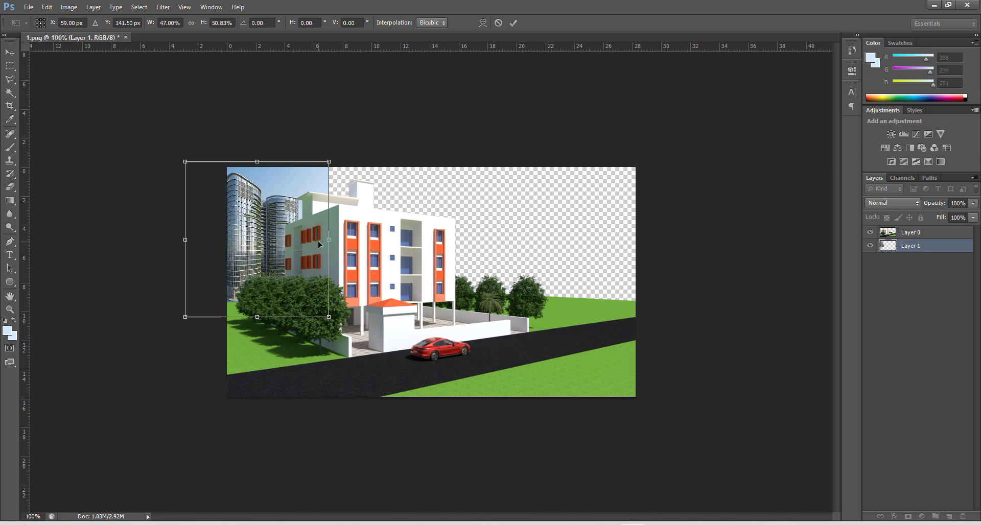
drag(280, 237, 319, 240)
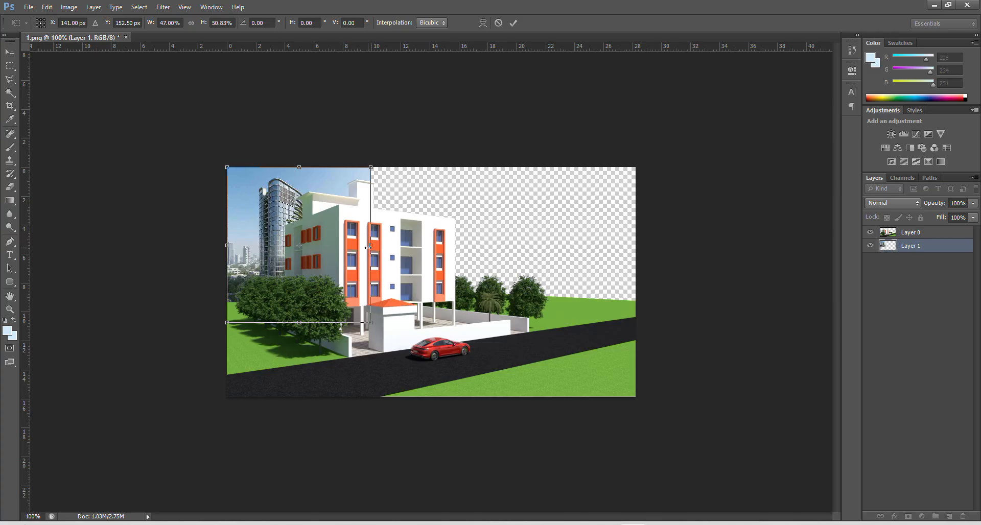
drag(371, 244, 638, 260)
key(Return)
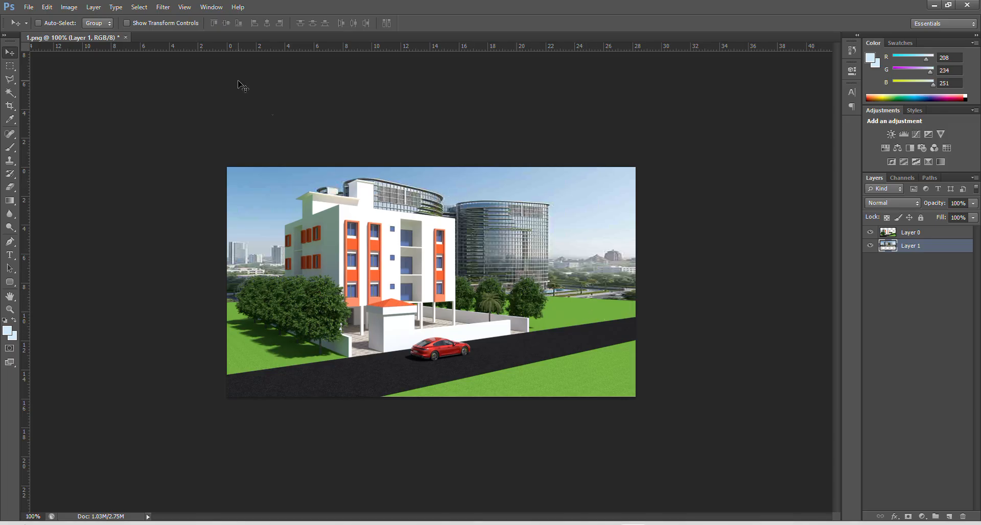
- Close the composited 1.png document without saving its changes
click(125, 37)
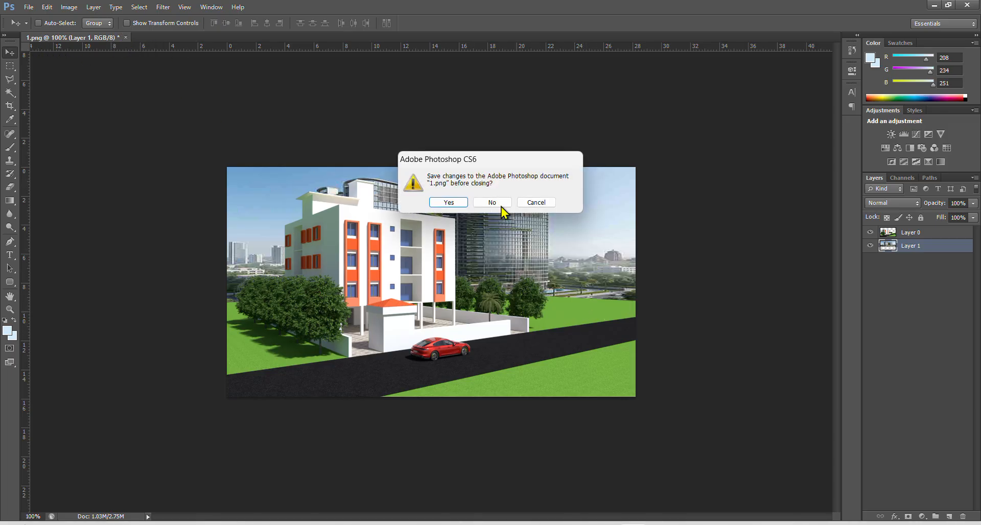
click(492, 202)
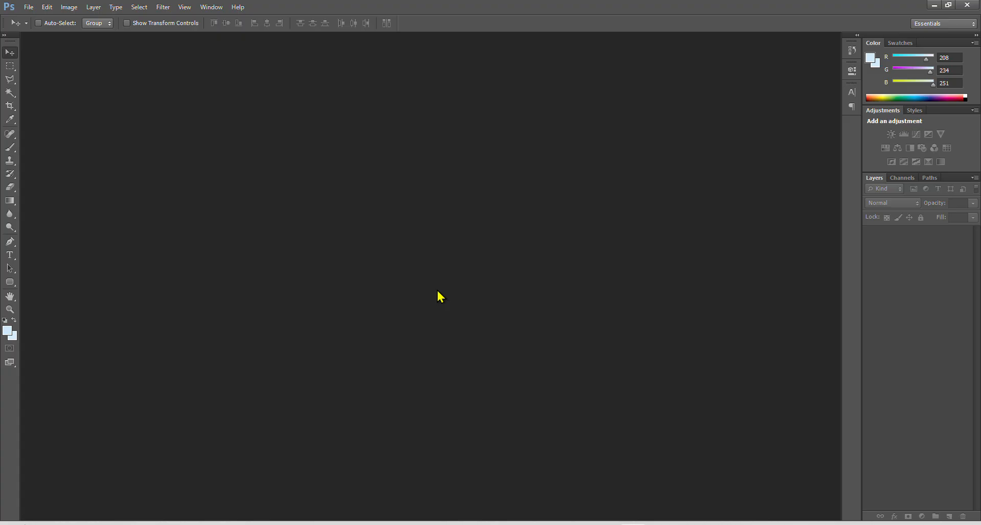
- Open the render 2.jpg from Documents to view its sky background, and exit Photoshop to return to SketchUp
double_click(438, 292)
click(275, 271)
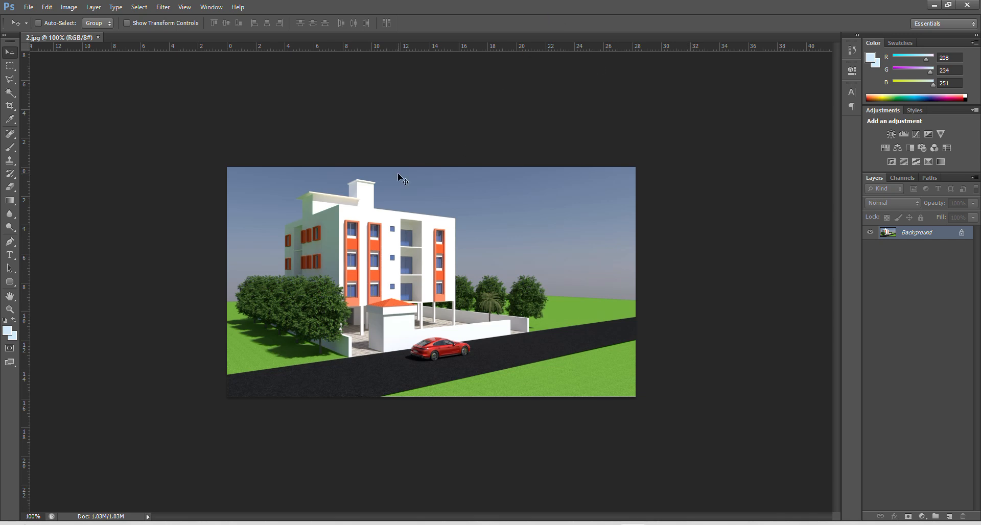
click(967, 4)
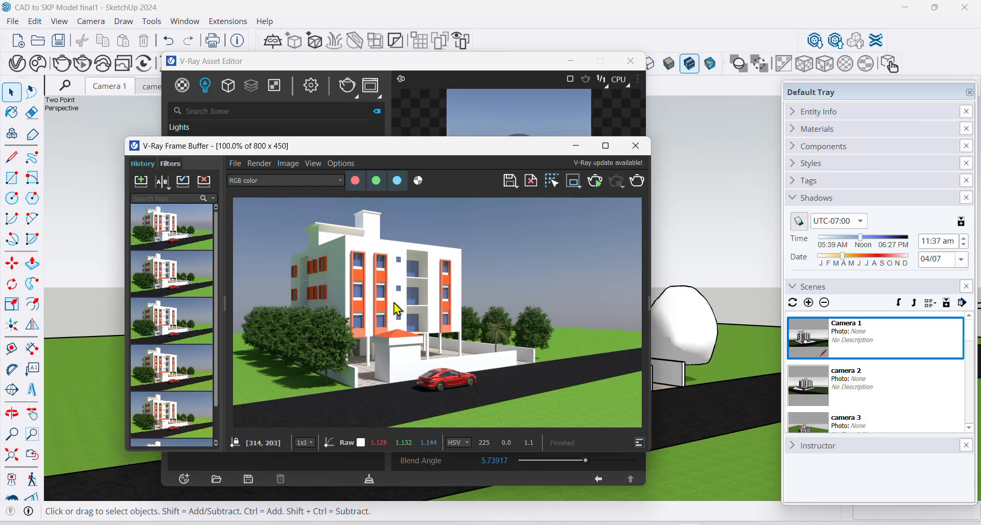
- Save the current render to the V-Ray Frame Buffer history and set up an A/B comparison of renders 1 and 2
click(143, 181)
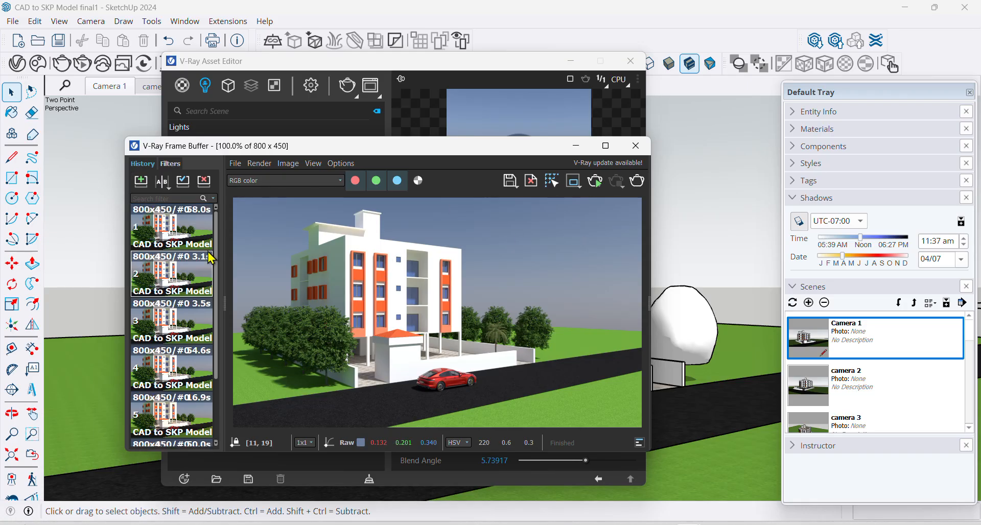
click(164, 230)
click(160, 184)
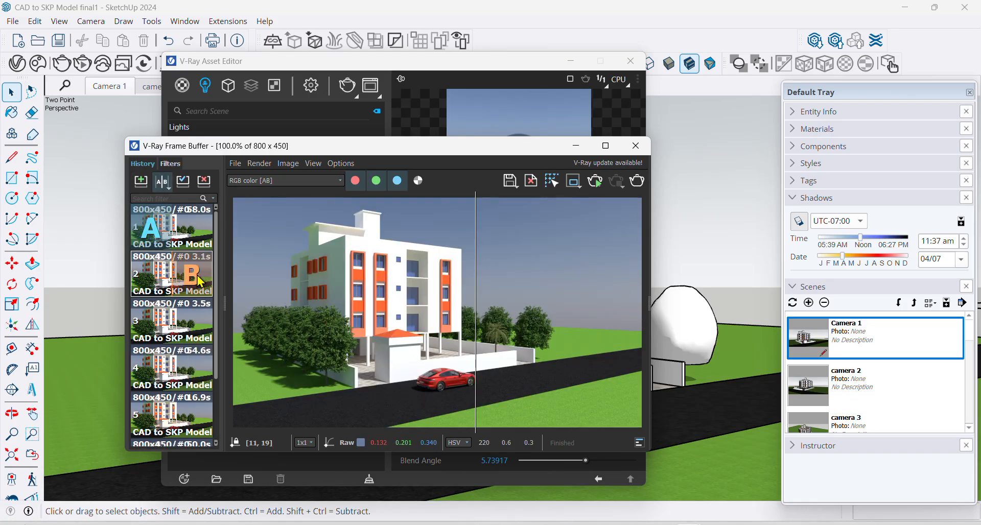
- Sweep the comparison divider across the building to examine renders A and B, and close the V-Ray Frame Buffer
drag(466, 333, 289, 329)
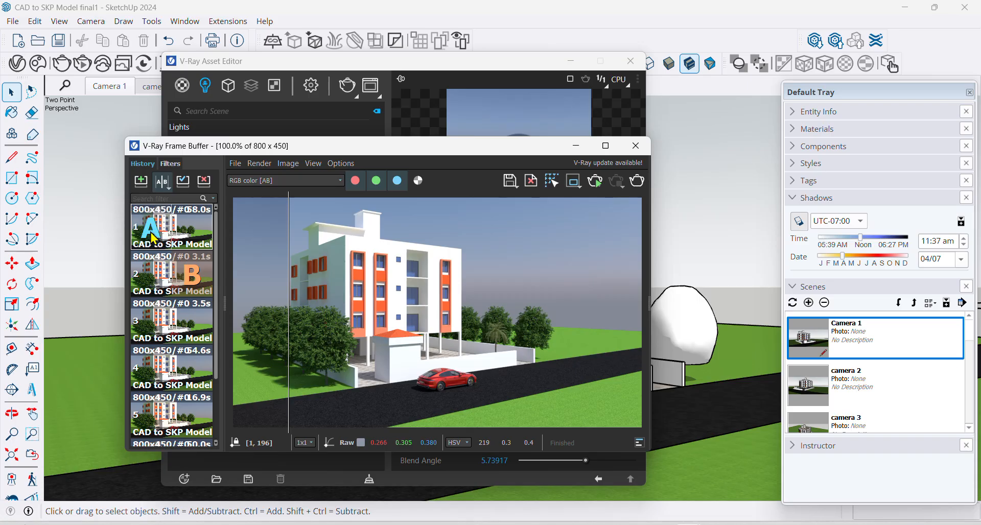
mouse_move(288, 296)
mouse_down()
mouse_move(505, 296)
mouse_move(271, 299)
mouse_move(508, 300)
mouse_move(278, 301)
mouse_move(491, 306)
mouse_move(312, 309)
mouse_move(625, 311)
mouse_move(233, 313)
mouse_move(592, 314)
mouse_move(254, 327)
mouse_move(499, 333)
mouse_move(258, 341)
mouse_move(533, 342)
mouse_move(340, 343)
mouse_move(360, 344)
mouse_up()
click(151, 227)
click(191, 274)
click(636, 146)
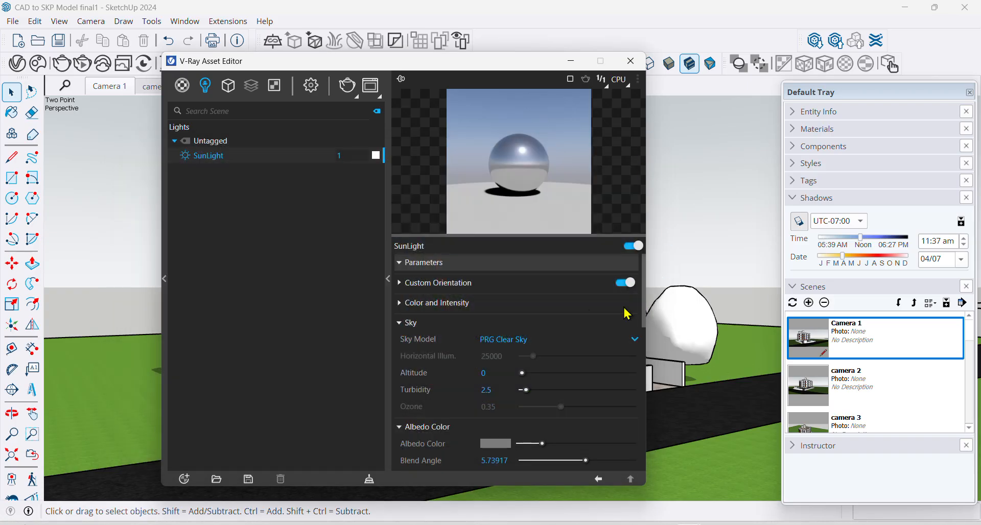
- Try the CIE Clear sky model for the SunLight, and switch it to CIE Overcast
click(638, 340)
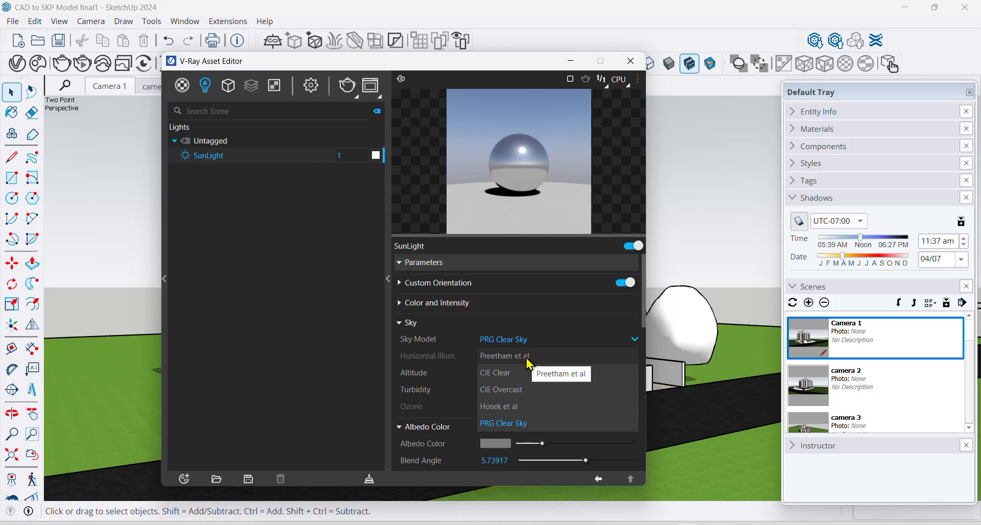
click(495, 372)
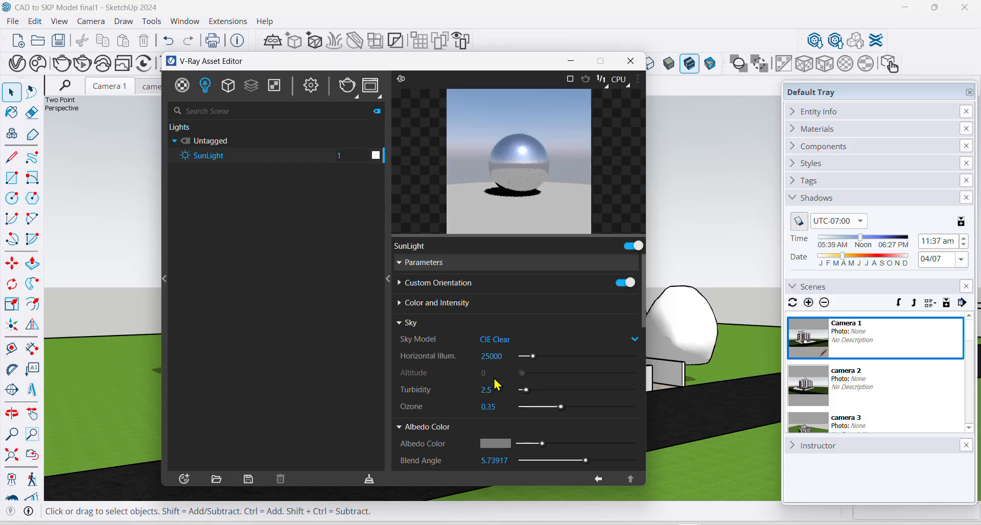
click(634, 342)
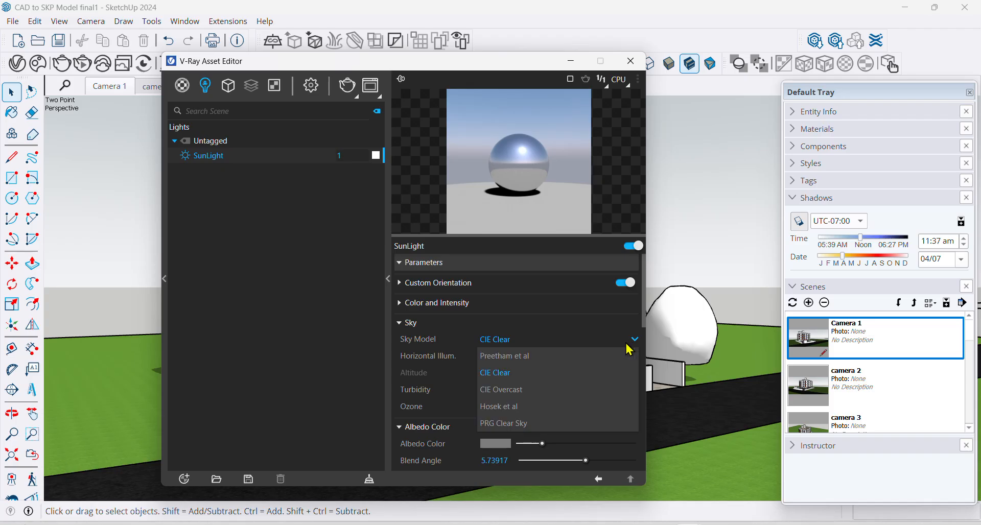
click(519, 391)
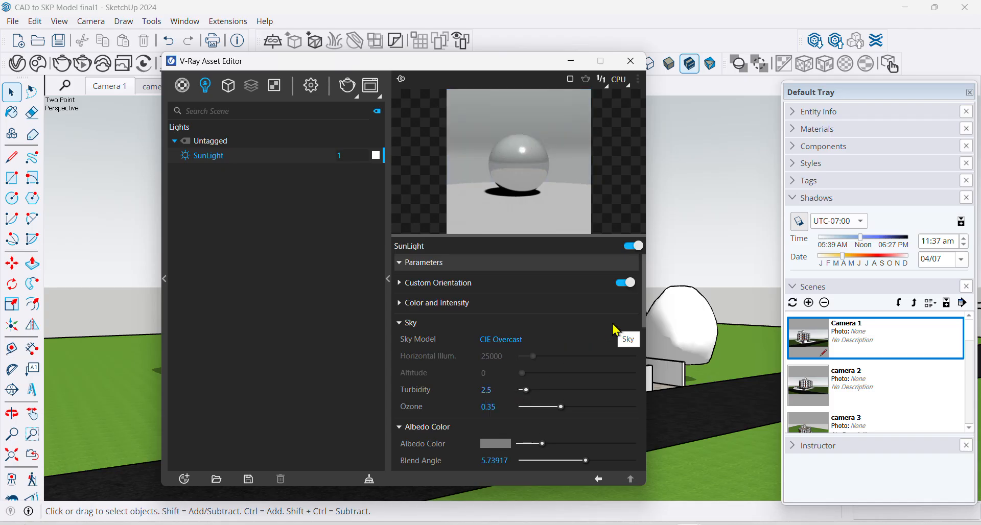
- Try the CIE Clear and Hosek et al sky models for the SunLight, and settle on Preetham et al
click(526, 341)
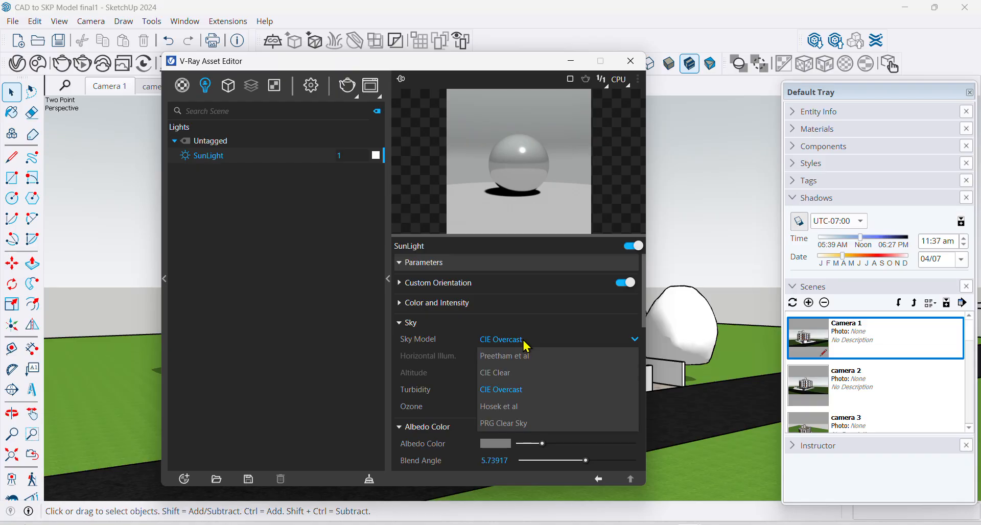
click(522, 373)
click(534, 343)
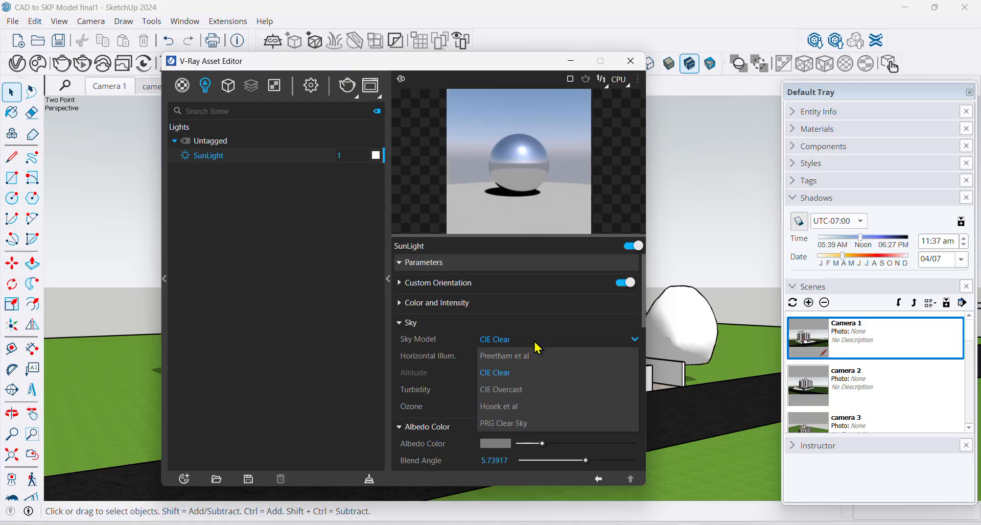
click(506, 407)
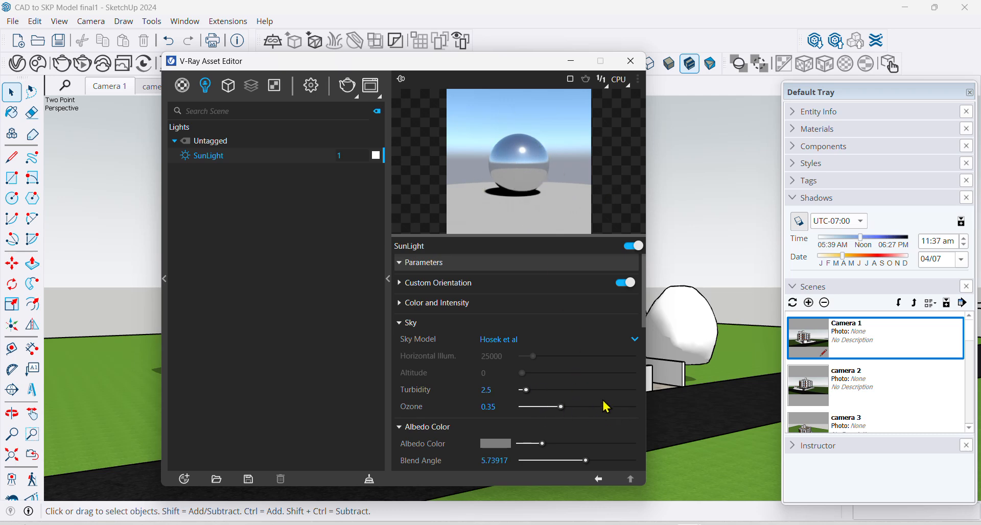
click(551, 341)
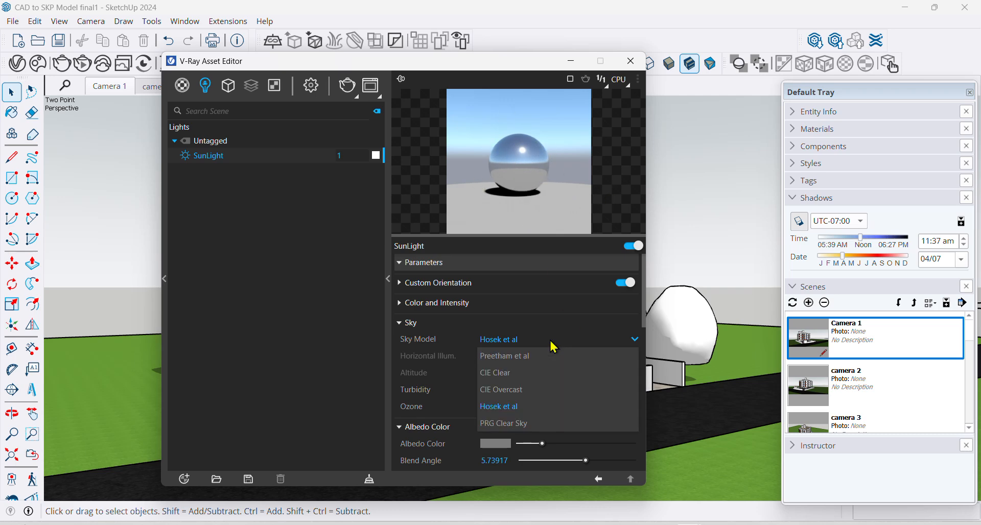
click(516, 358)
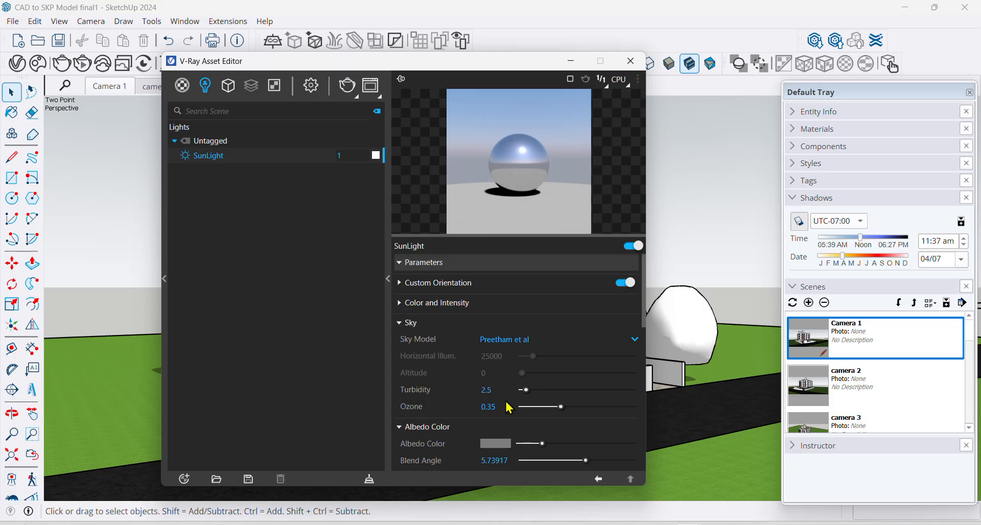
- Raise the SunLight's sky turbidity to 3.29 and lower its ozone amount slightly
mouse_move(531, 391)
mouse_down()
mouse_move(558, 392)
mouse_move(522, 392)
mouse_move(635, 395)
mouse_move(532, 395)
mouse_up()
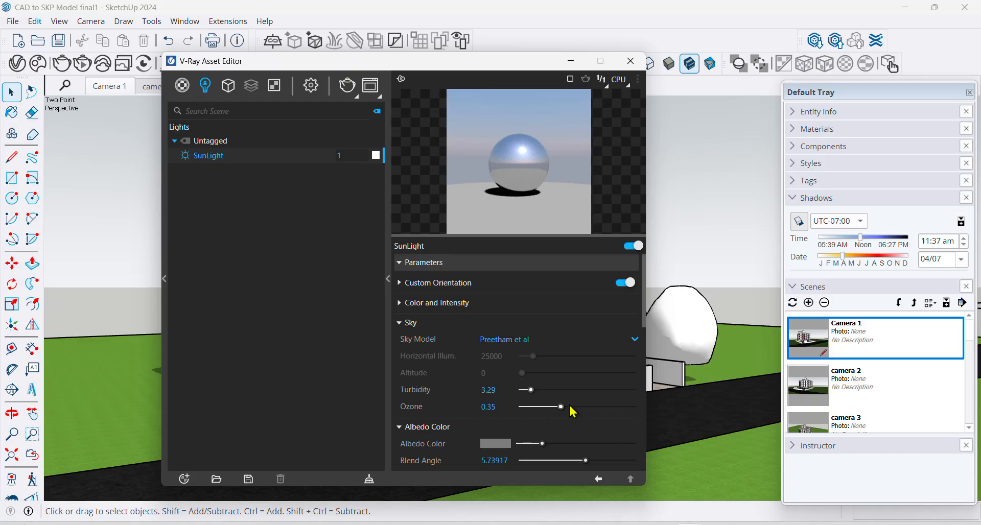
mouse_move(561, 407)
mouse_down()
mouse_move(619, 407)
mouse_move(551, 411)
mouse_up()
click(399, 323)
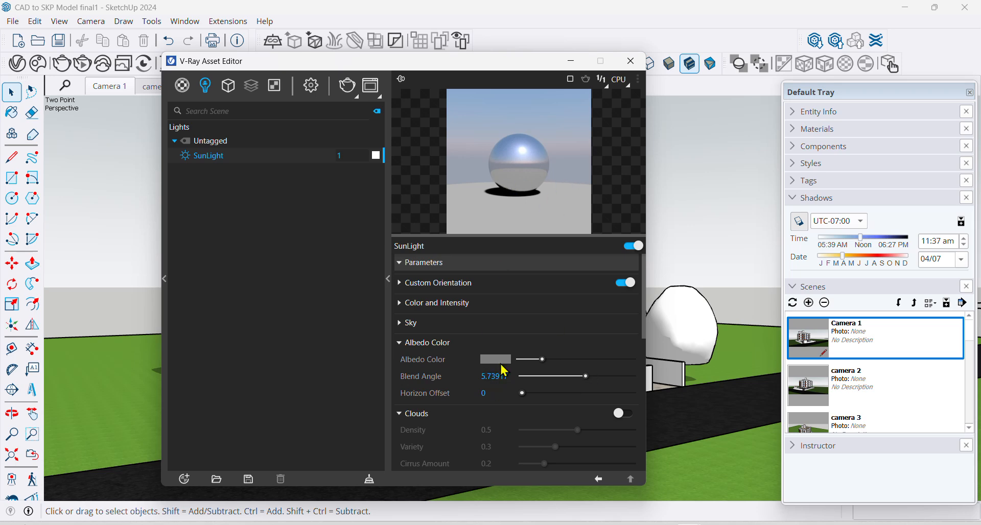
- Try a light yellow SunLight albedo color (R 0.964, G 0.944, B 0.383) in a brief test render of the Camera 1 view
mouse_move(543, 359)
mouse_down()
mouse_move(603, 361)
mouse_move(540, 369)
mouse_move(566, 362)
mouse_move(556, 363)
mouse_up()
click(503, 361)
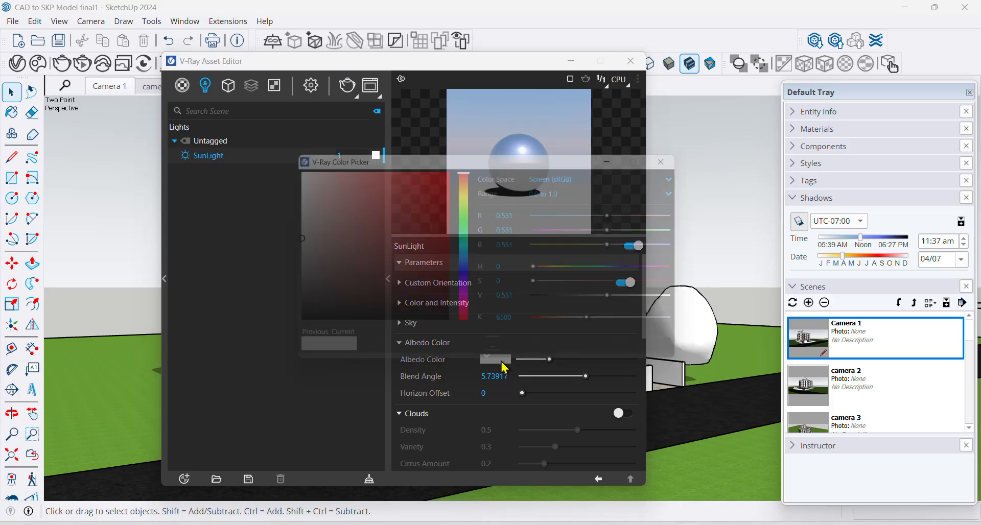
click(371, 192)
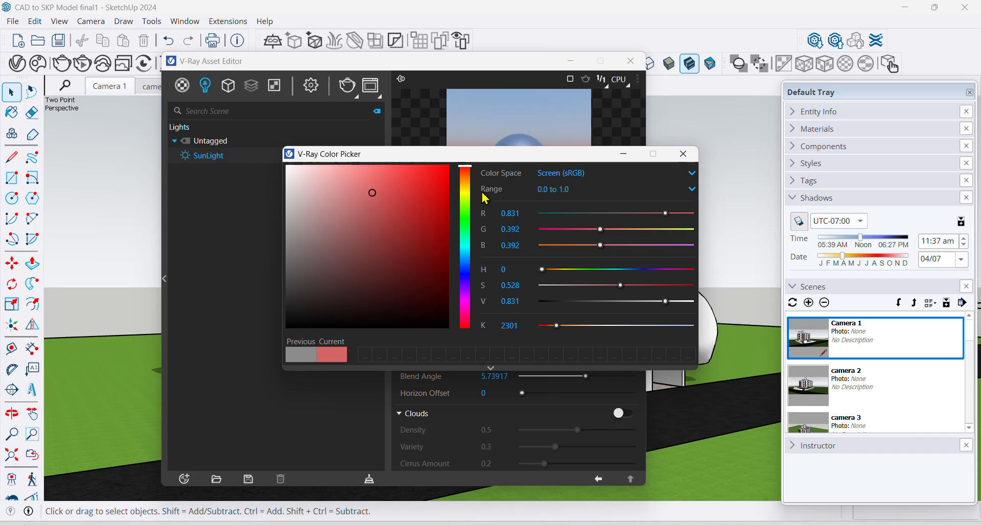
click(464, 193)
click(408, 183)
click(385, 171)
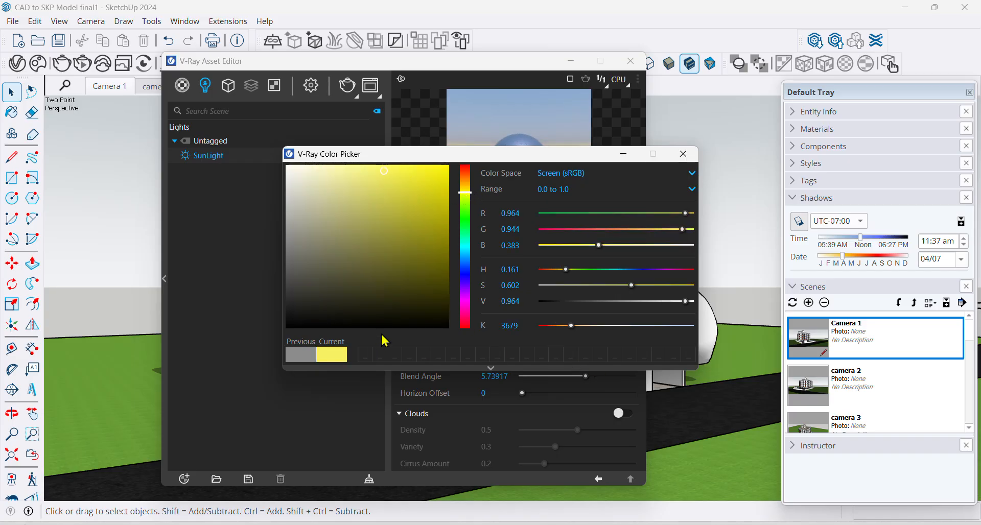
click(684, 154)
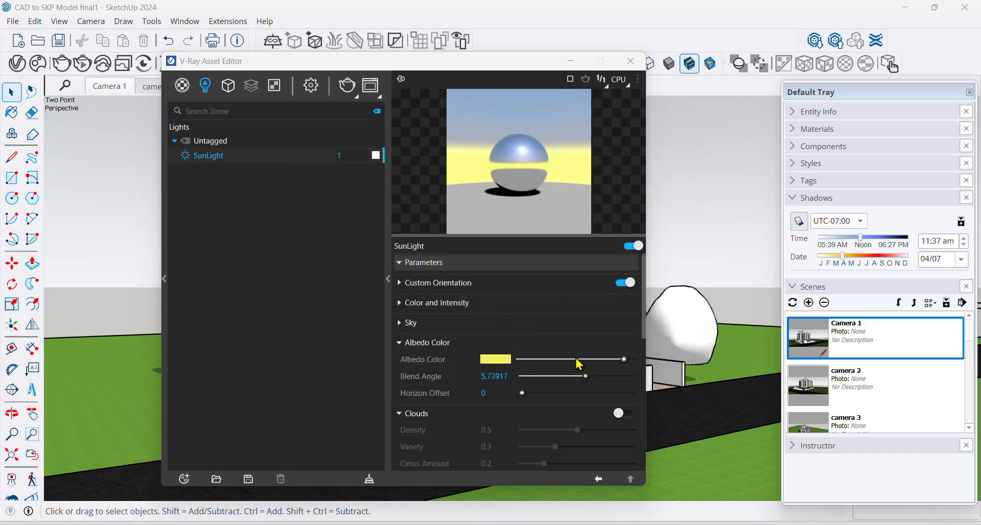
click(347, 85)
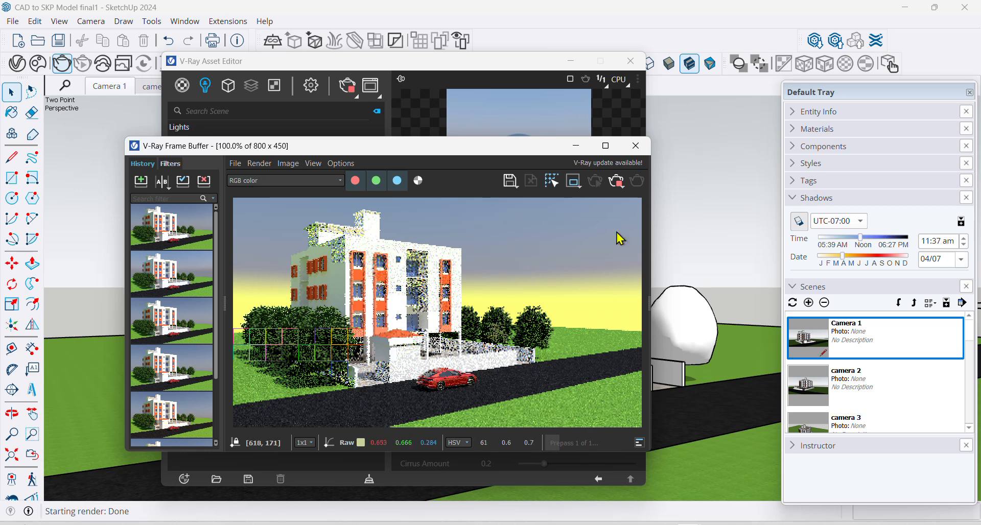
click(636, 146)
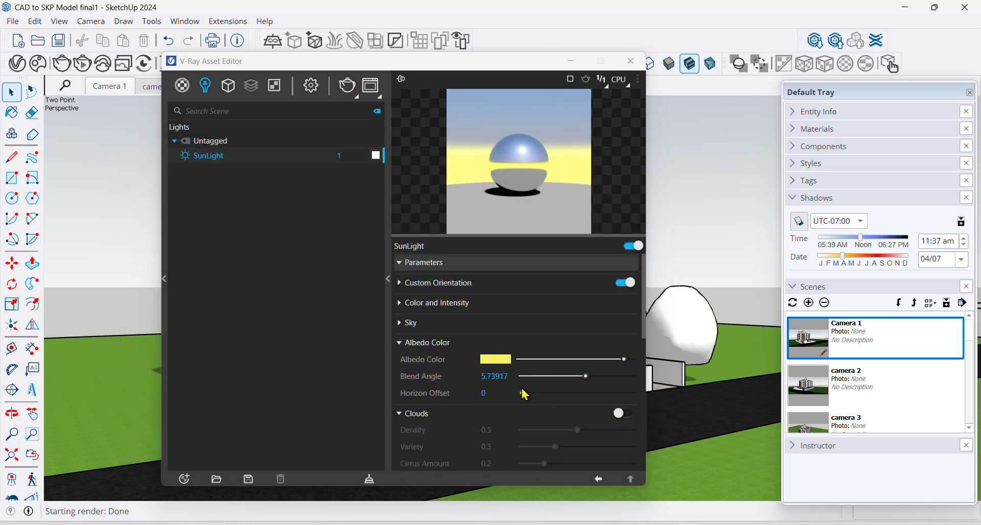
- Change the SunLight's albedo color to a medium gray and set the horizon offset to 10
click(491, 360)
drag(309, 265, 290, 270)
click(683, 154)
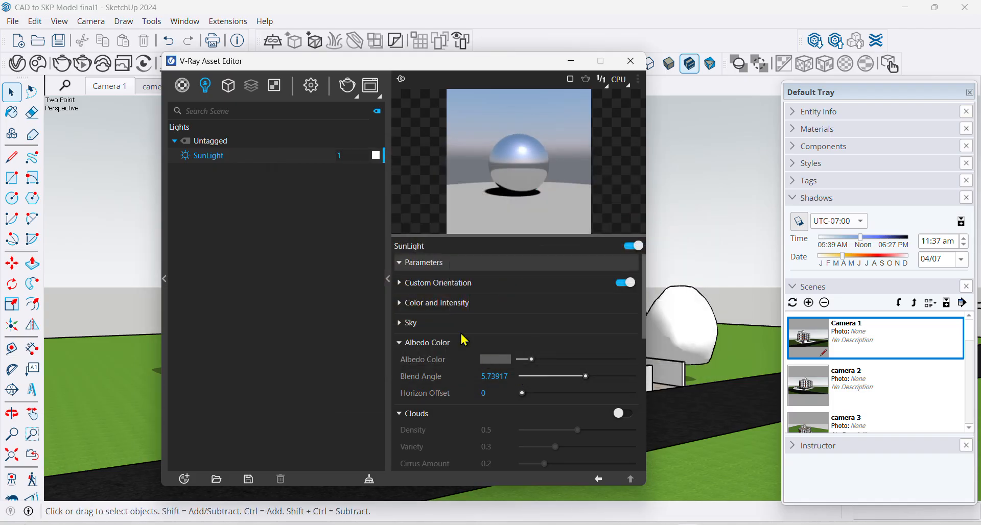
click(499, 364)
drag(290, 271, 298, 249)
click(684, 154)
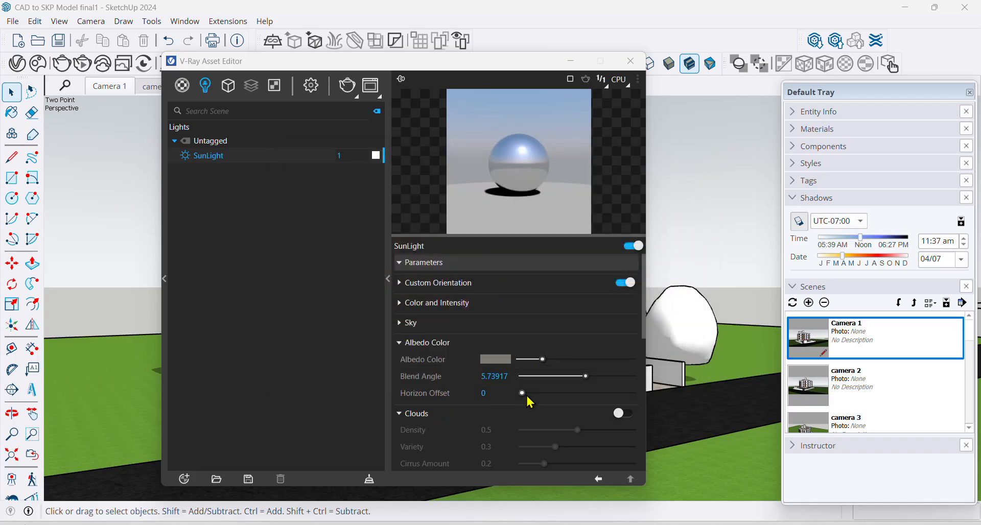
drag(523, 393, 654, 378)
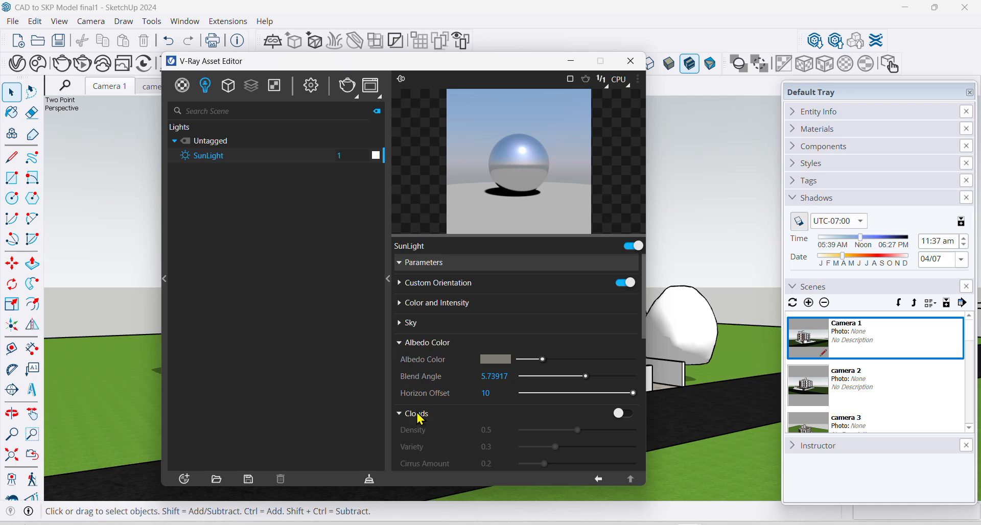
click(402, 344)
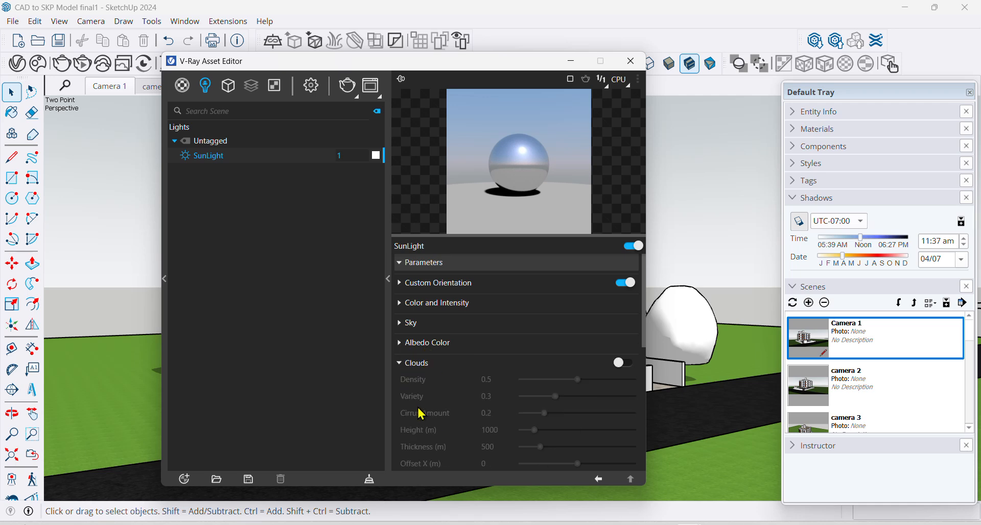
- Render the Camera 1 view with the SunLight's clouds enabled, and save the result to the V-Ray Frame Buffer history
click(631, 362)
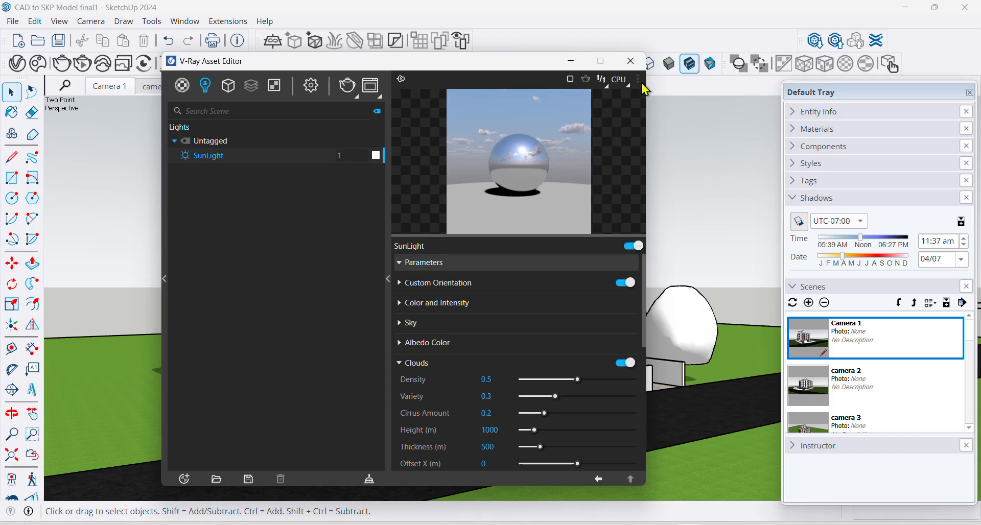
click(348, 87)
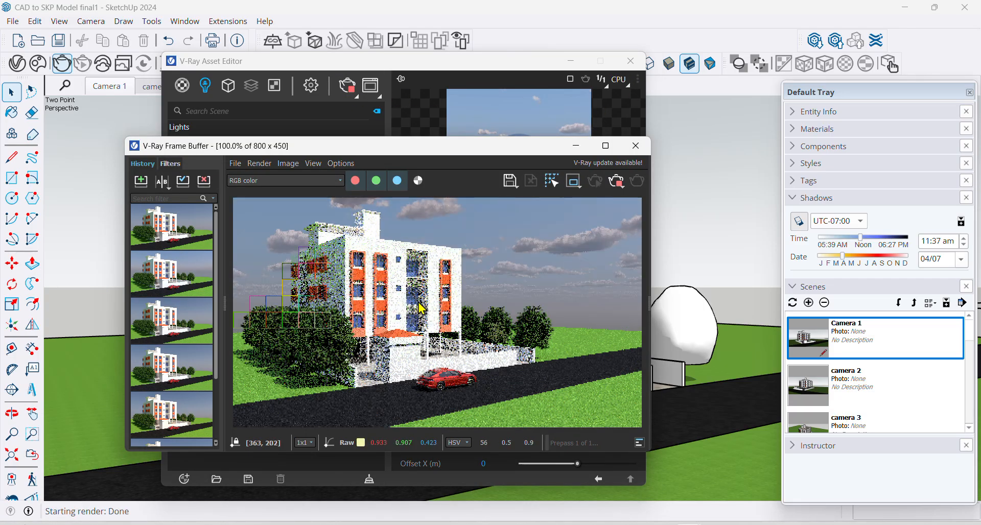
scroll(393, 276, up, 1)
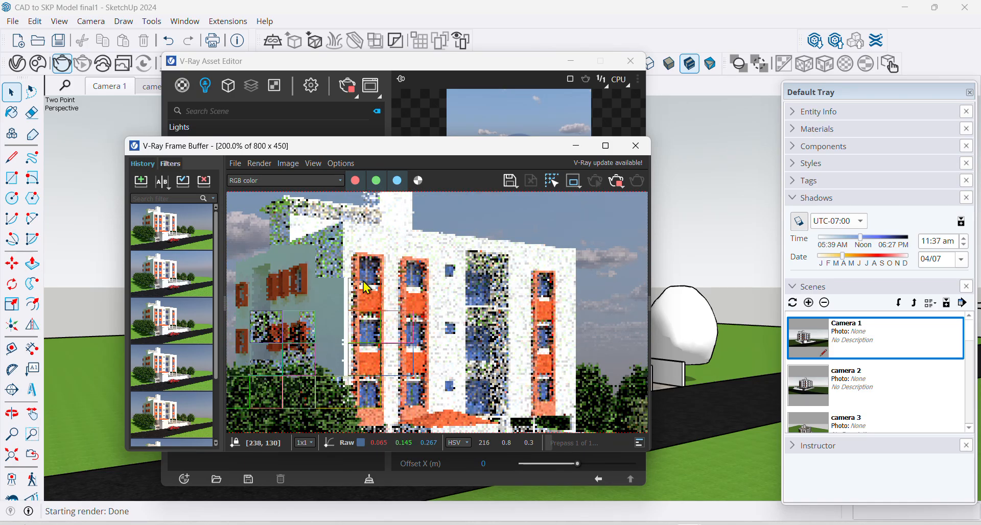
scroll(367, 289, up, 1)
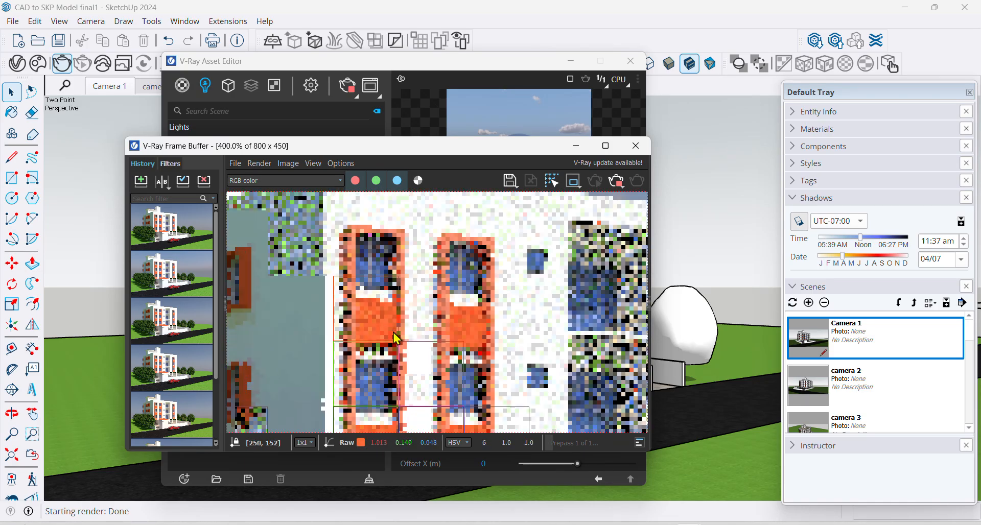
scroll(462, 353, down, 2)
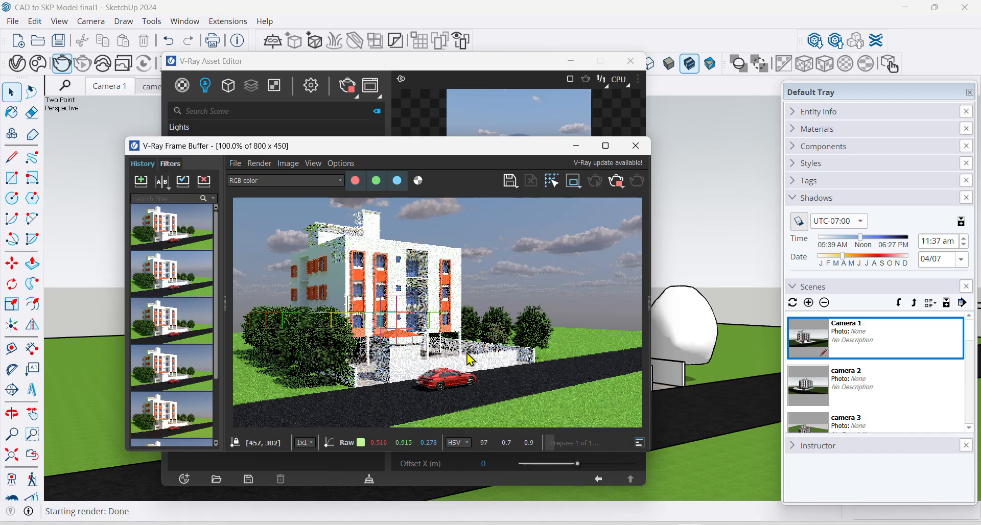
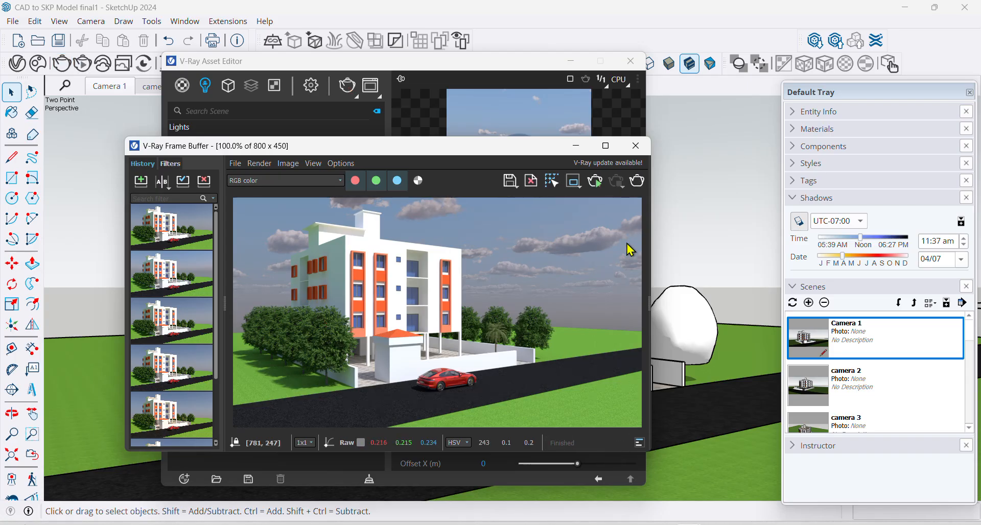
click(140, 182)
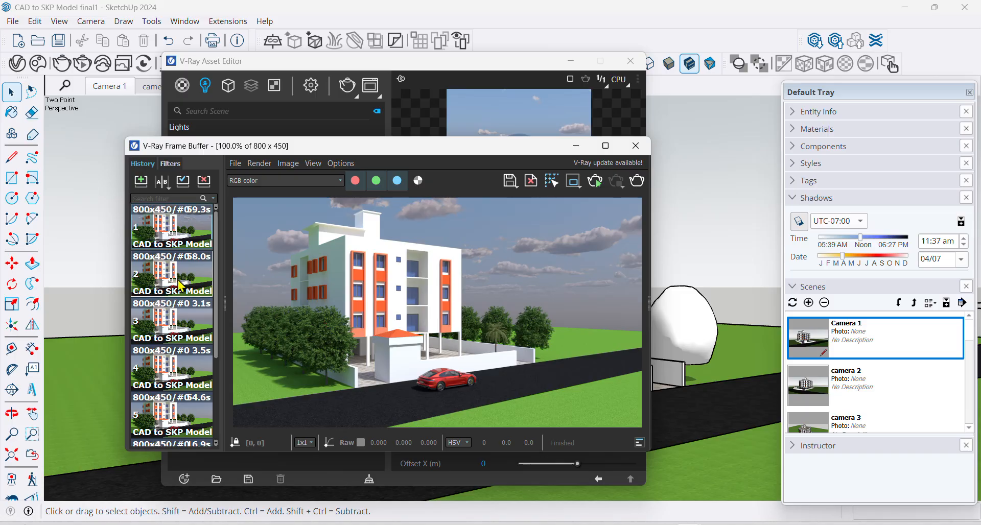
- Compare the two latest renders A/B in the frame buffer, sweeping the divider across the building and checking close up, and close the buffer
click(161, 182)
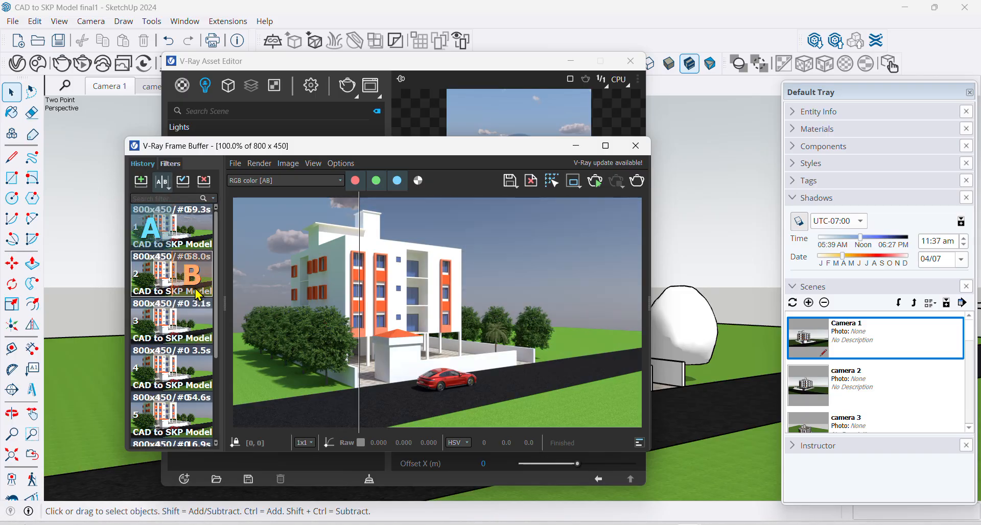
drag(359, 314, 441, 324)
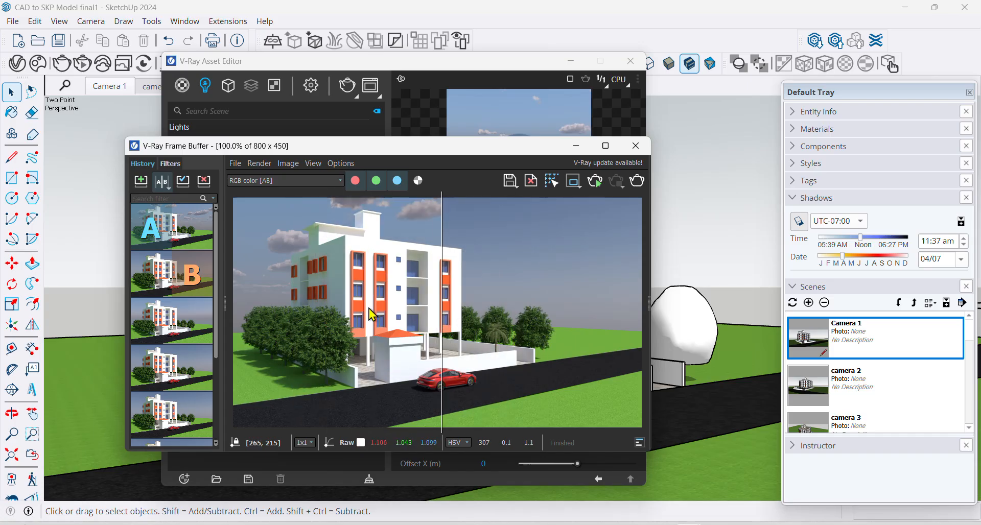
scroll(356, 301, up, 2)
scroll(475, 307, down, 1)
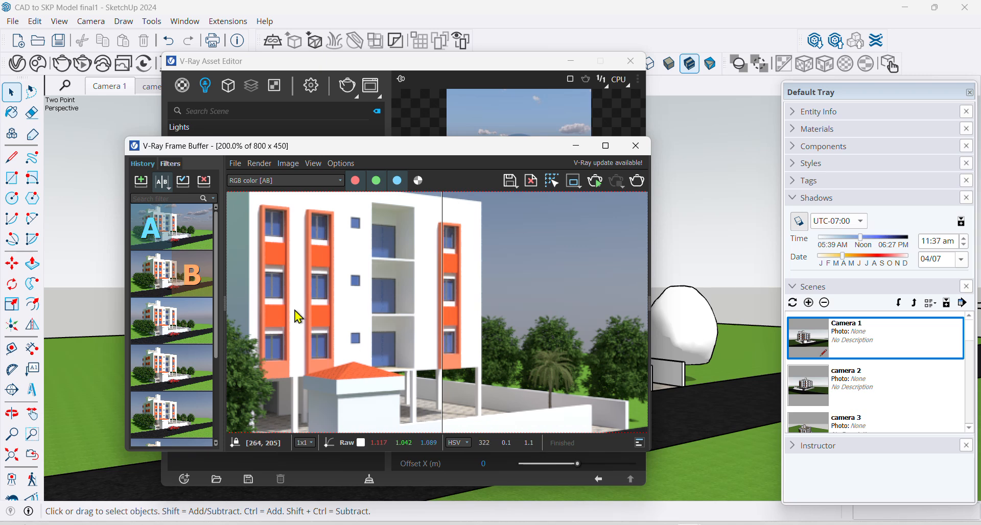
scroll(295, 310, up, 1)
scroll(357, 311, down, 3)
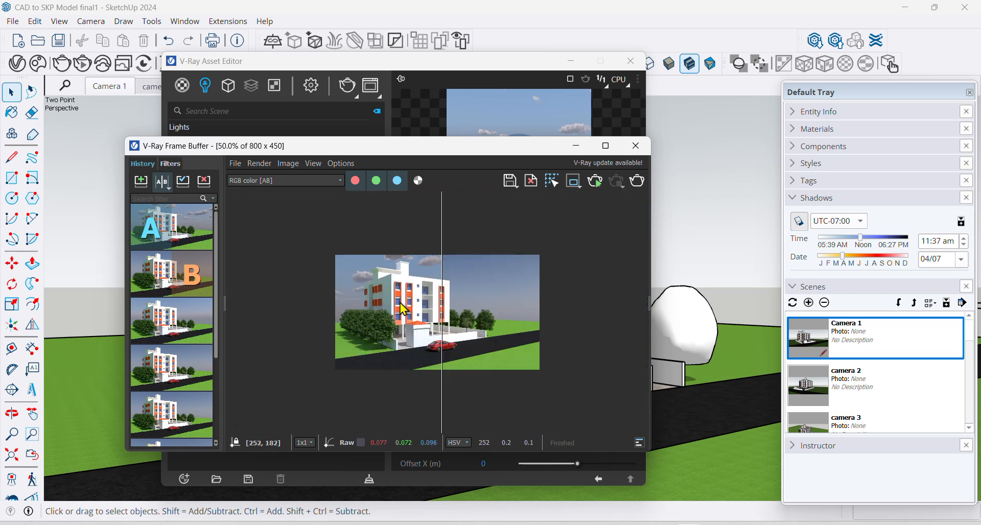
scroll(404, 309, up, 1)
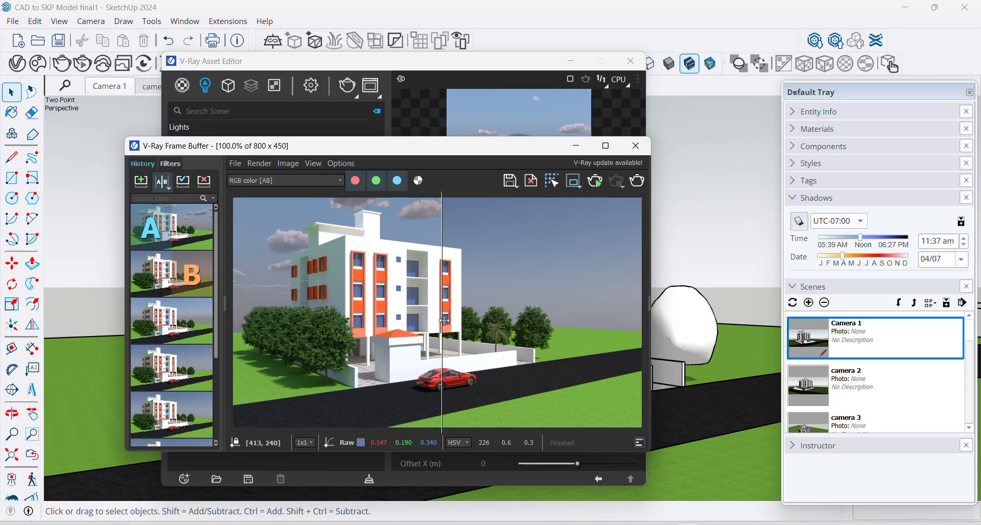
click(636, 146)
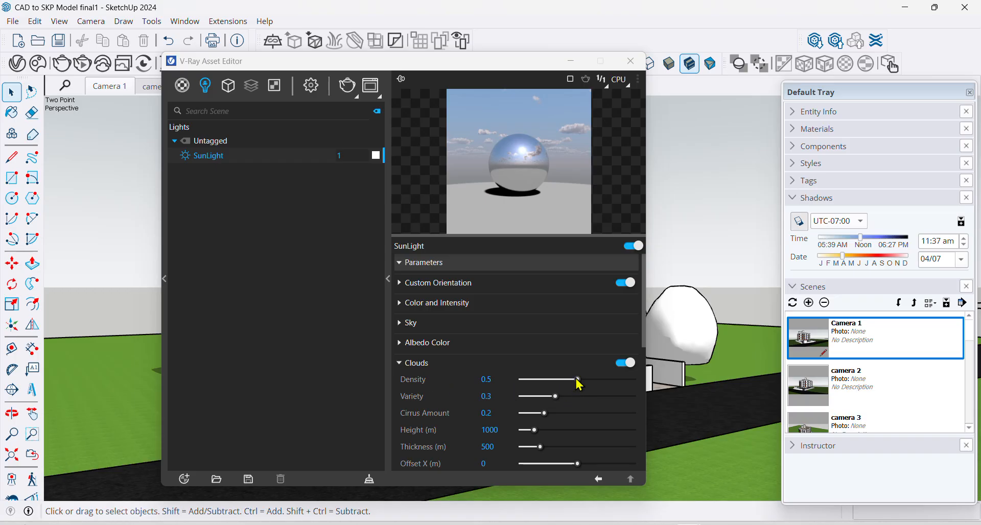
- Set the SunLight's cloud density to 0.49, variety to 0.31 and cirrus amount to 0.19
mouse_move(580, 380)
mouse_down()
mouse_move(534, 383)
mouse_move(615, 377)
mouse_move(561, 382)
mouse_move(579, 387)
mouse_up()
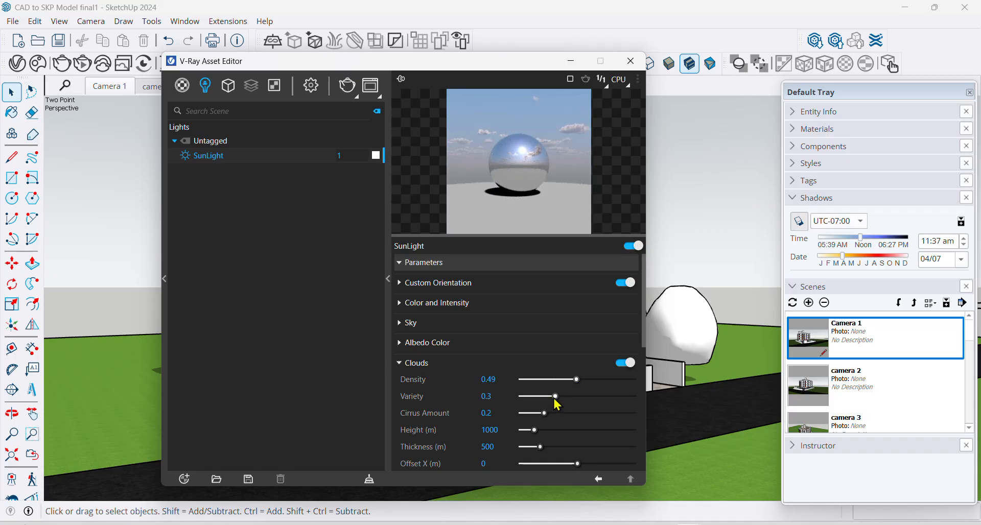
drag(556, 397, 544, 413)
scroll(478, 440, down, 5)
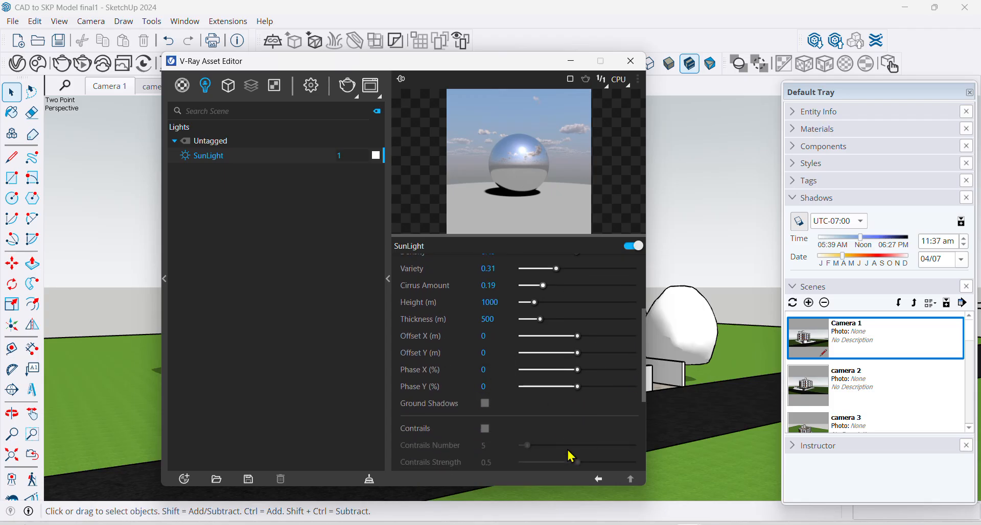
scroll(555, 402, up, 5)
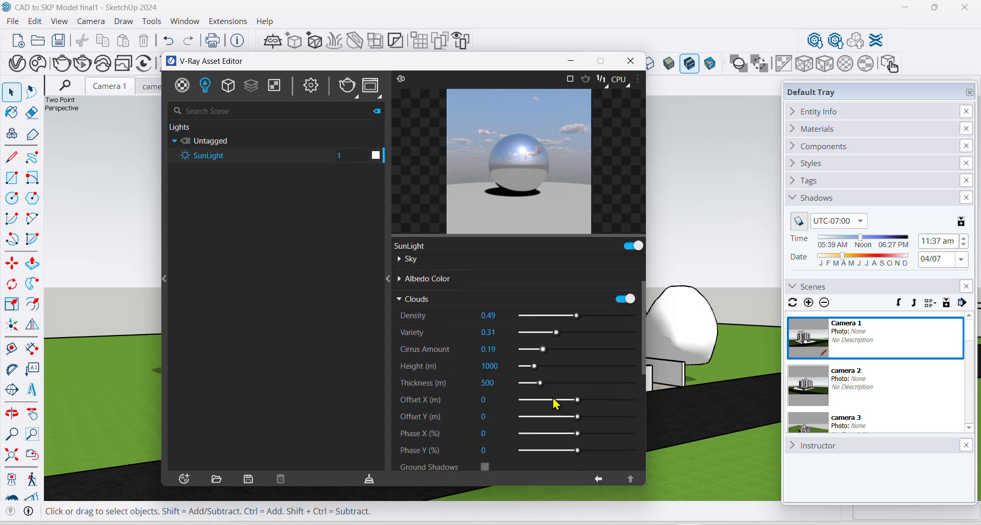
- Try out the SunLight clouds' Ground Shadows and Contrails options
scroll(555, 402, down, 2)
scroll(546, 444, down, 4)
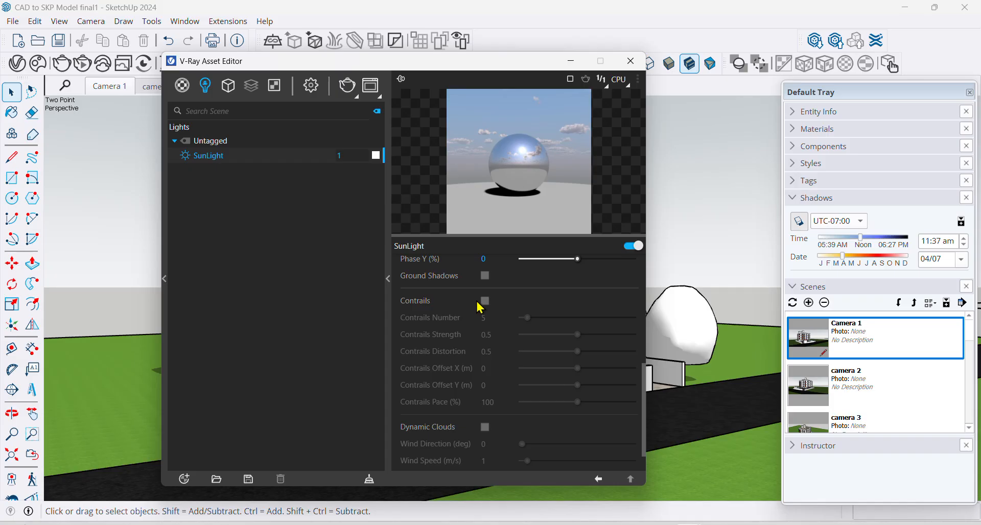
click(485, 302)
click(486, 302)
click(486, 302)
click(486, 304)
scroll(489, 346, up, 5)
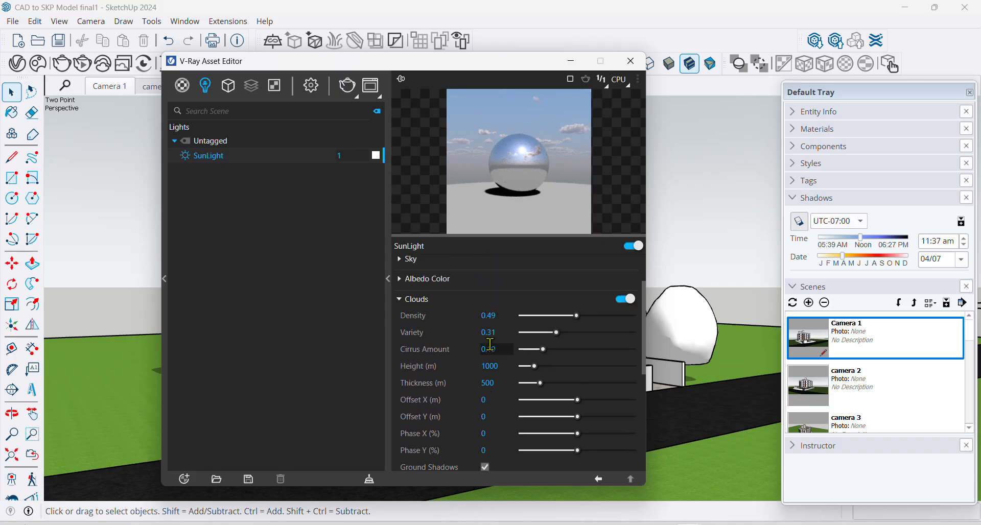
- Try out the SunLight's Dynamic Clouds option and leave cloud Ground Shadows switched off
scroll(490, 346, down, 3)
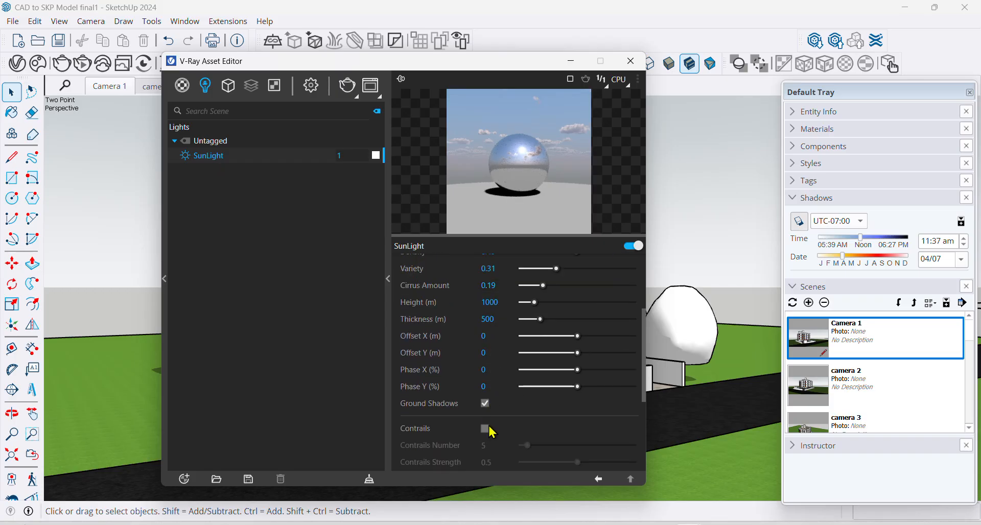
scroll(506, 406, down, 5)
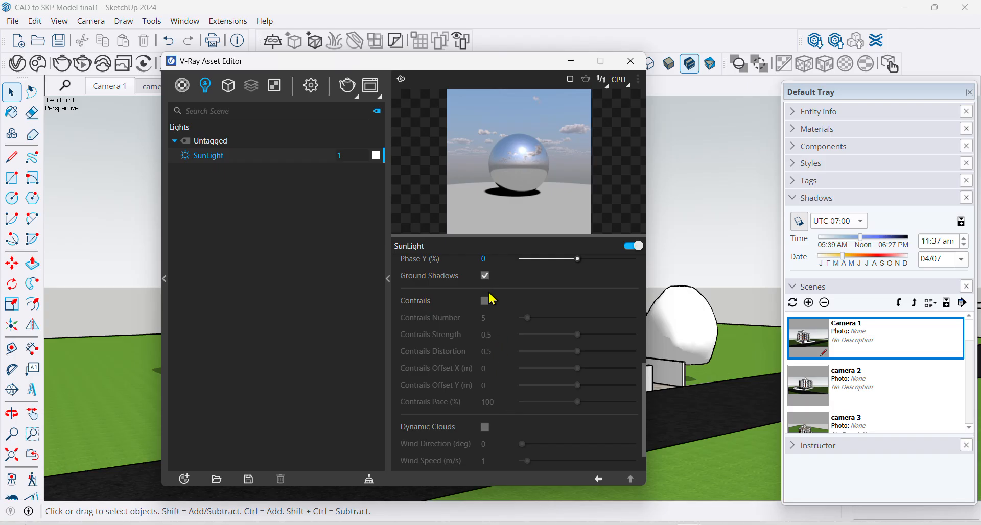
scroll(496, 407, down, 2)
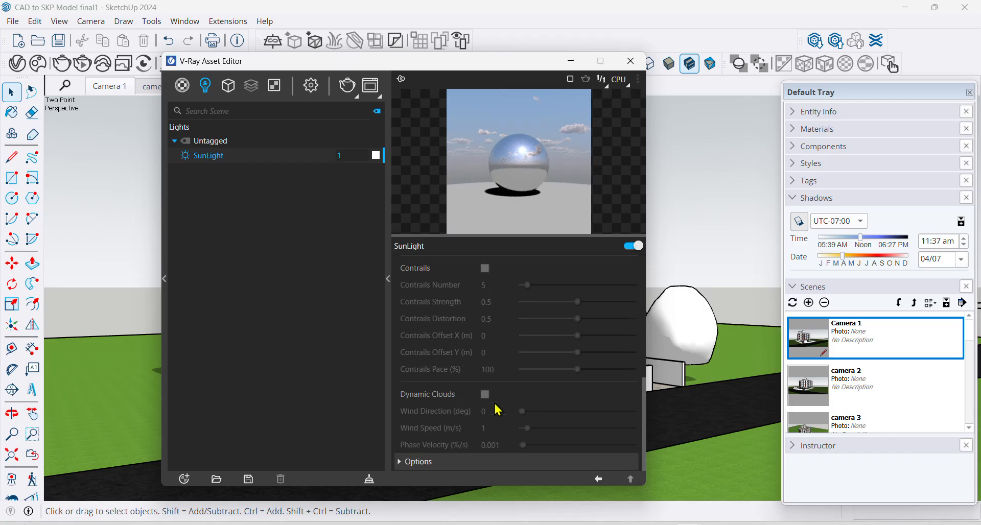
click(484, 395)
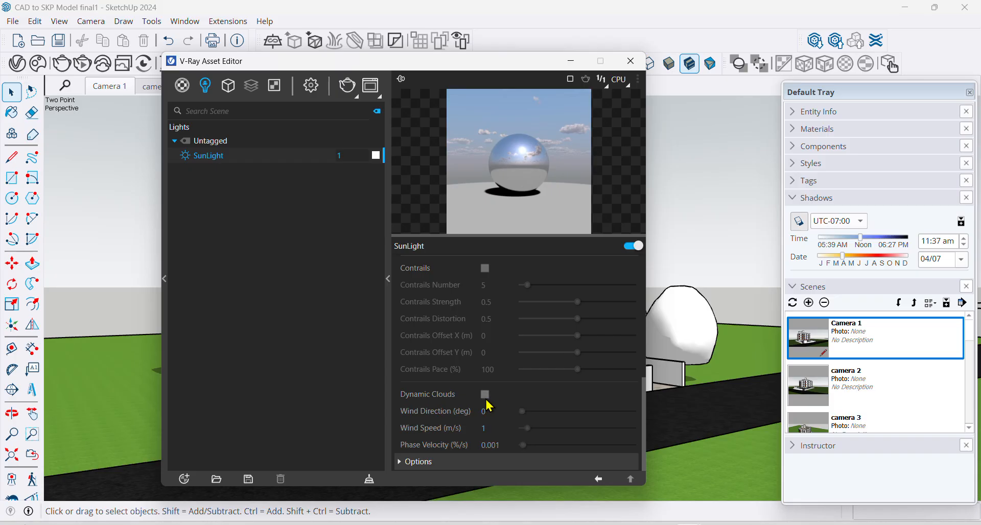
scroll(449, 347, up, 5)
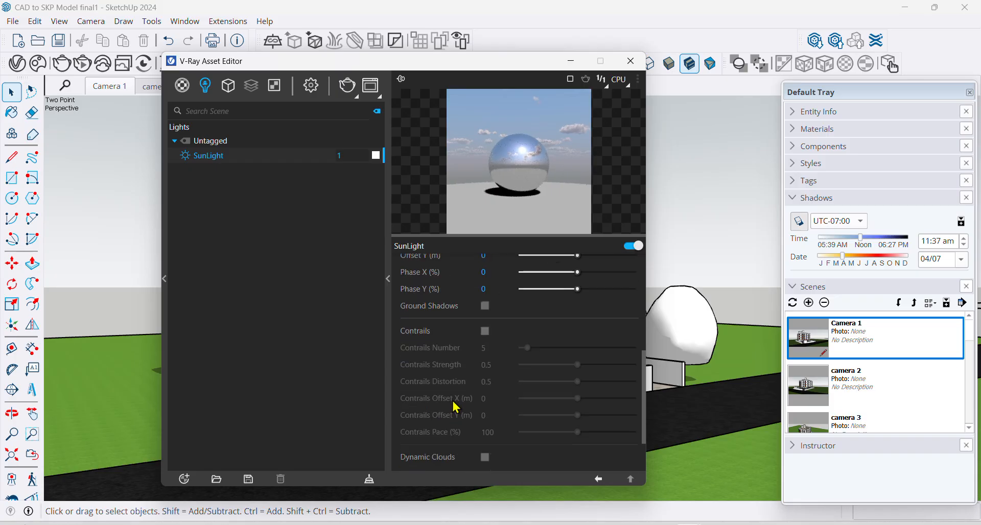
- Test-render the scene with the SunLight's Invisible option enabled, stop the render, and disable the option again
scroll(457, 407, down, 5)
click(431, 462)
scroll(462, 423, down, 3)
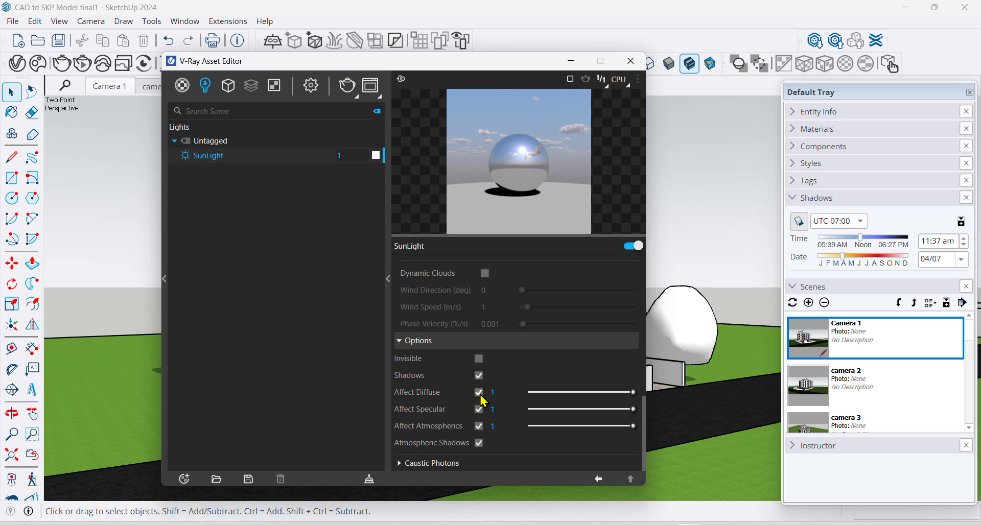
click(479, 359)
click(347, 85)
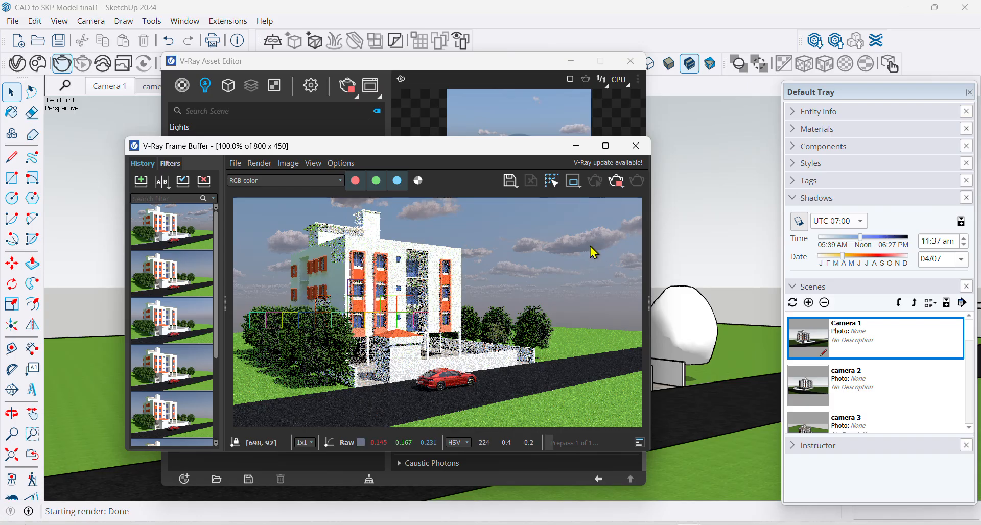
click(637, 181)
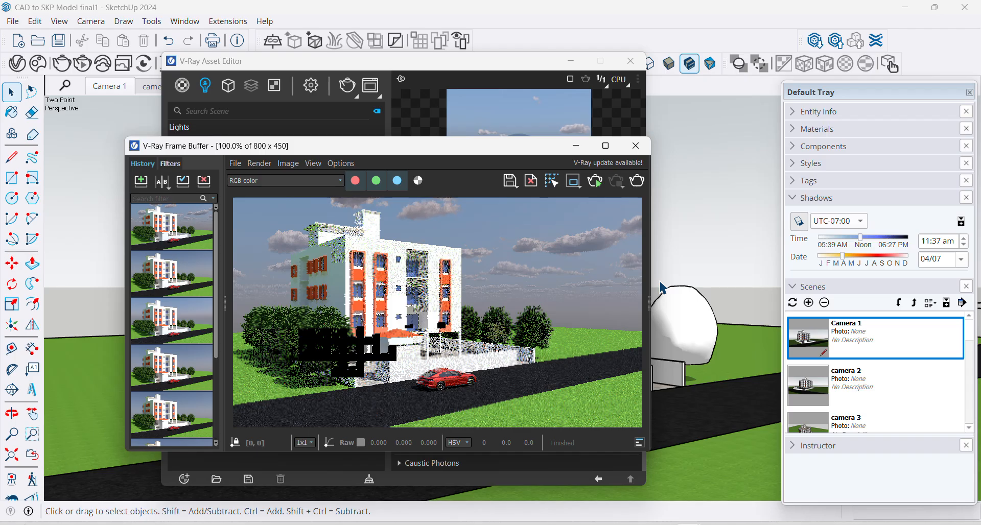
click(636, 145)
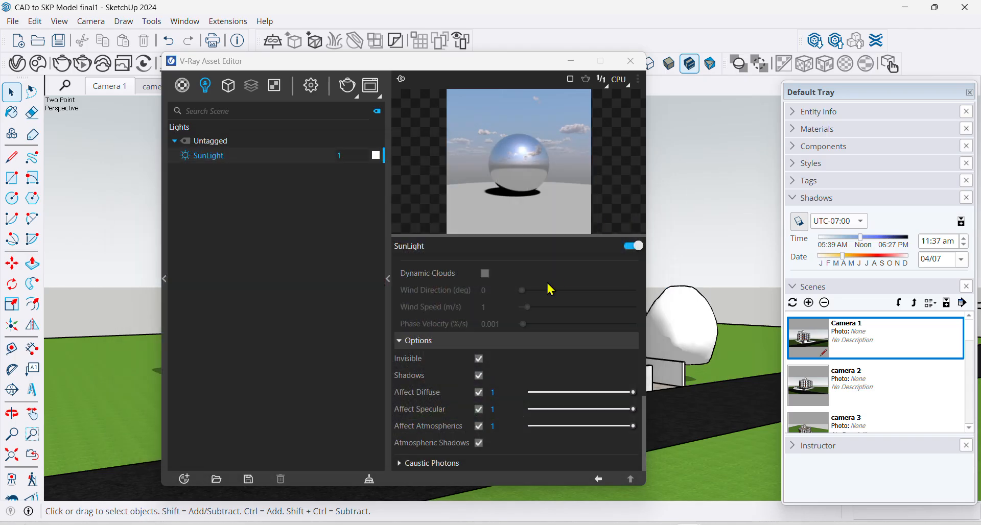
click(479, 359)
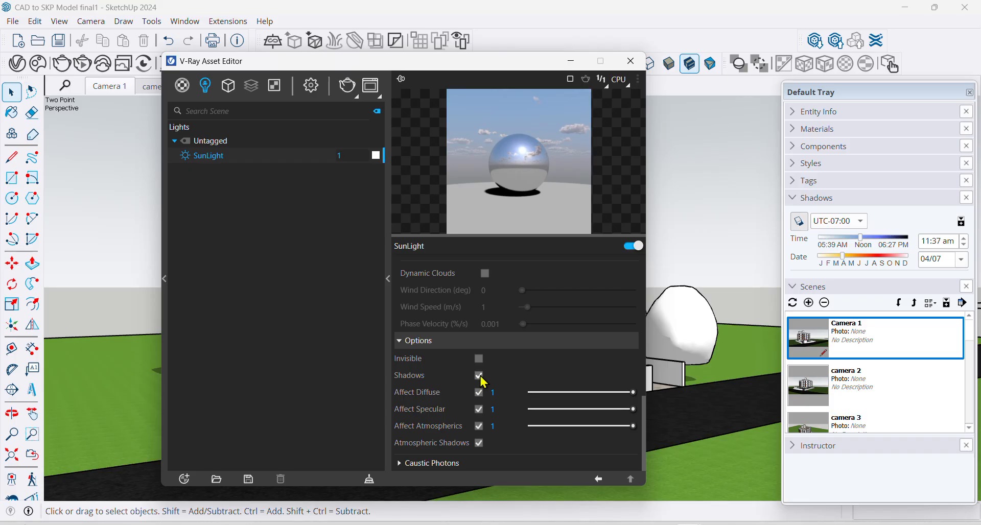
- Test-render the scene with the SunLight's Affect Diffuse option disabled, stop the render, and re-enable the option
click(479, 376)
click(481, 376)
click(479, 393)
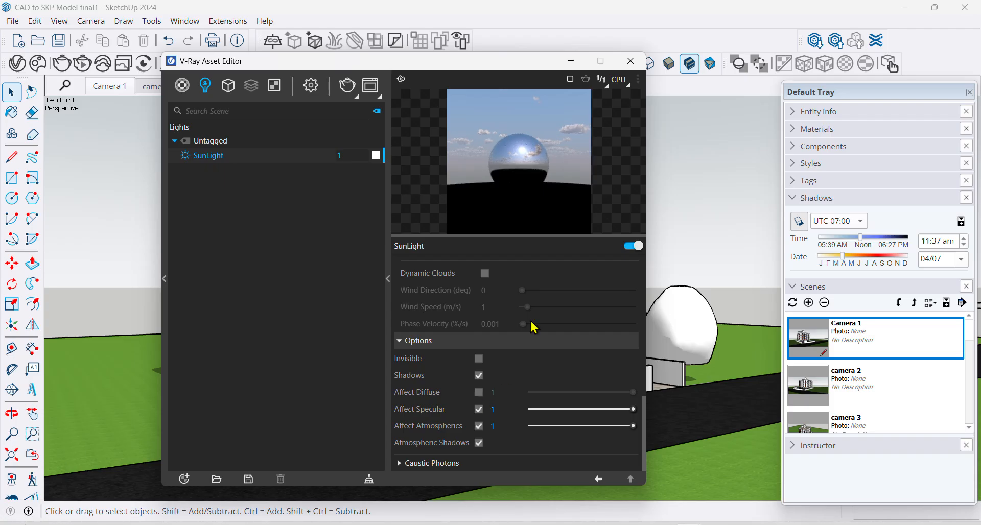
click(347, 85)
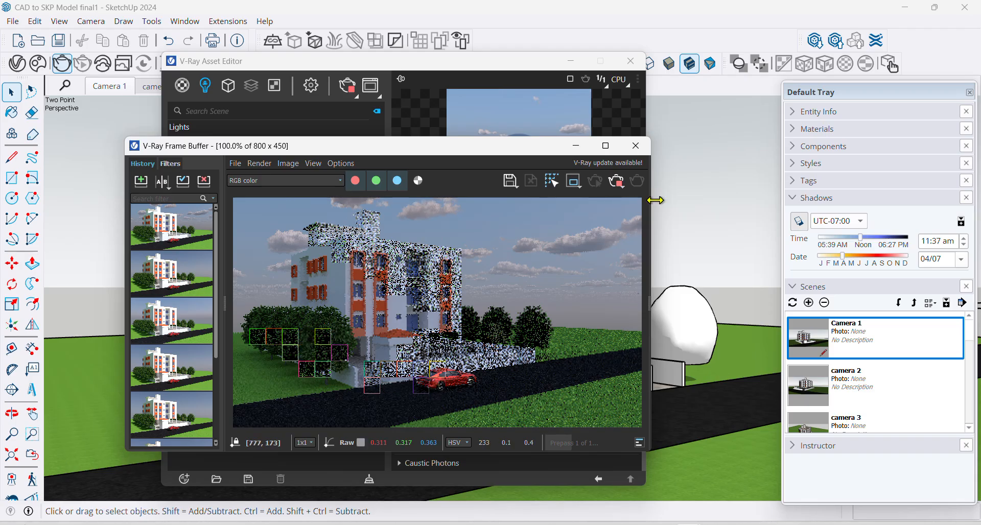
click(616, 181)
click(636, 146)
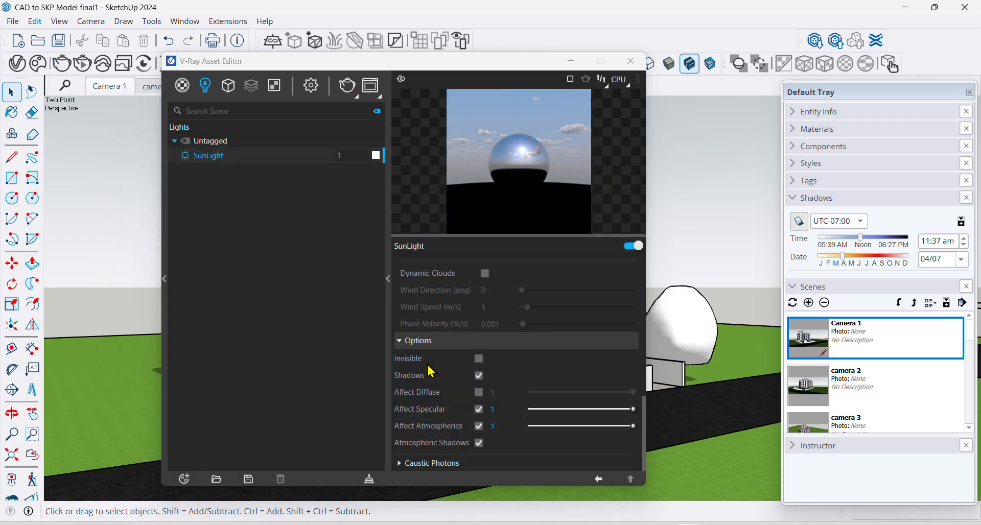
click(478, 392)
click(479, 394)
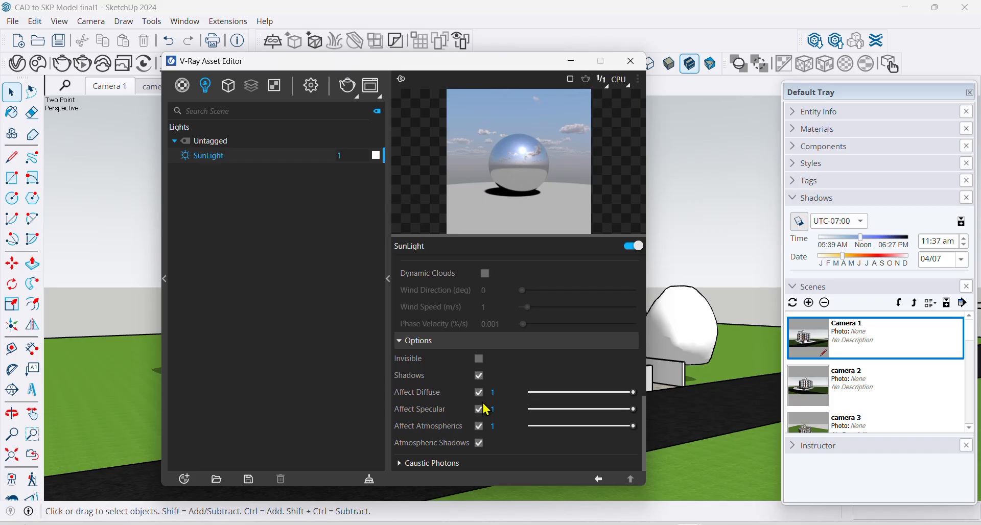
- Test-render the scene with the SunLight's Affect Specular option disabled, close the frame buffer, and re-enable the option
click(480, 410)
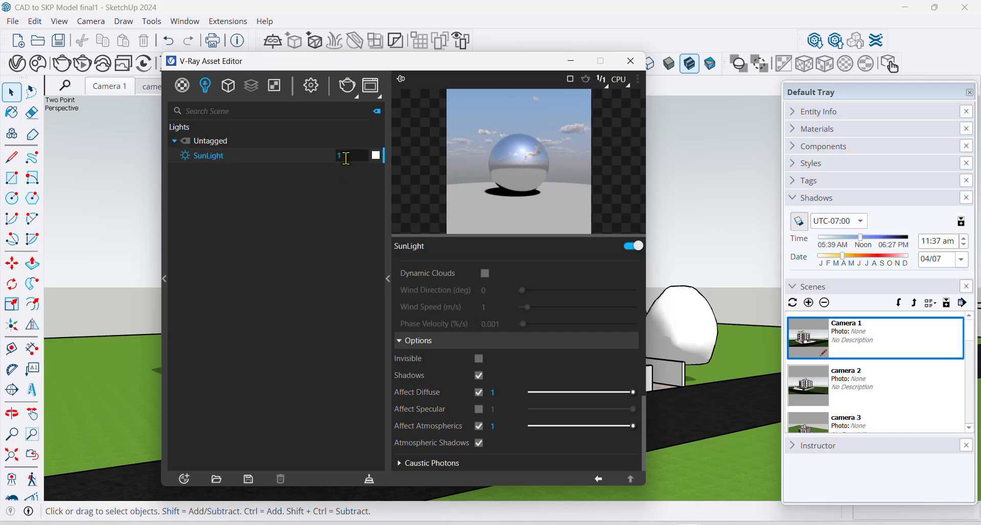
click(347, 85)
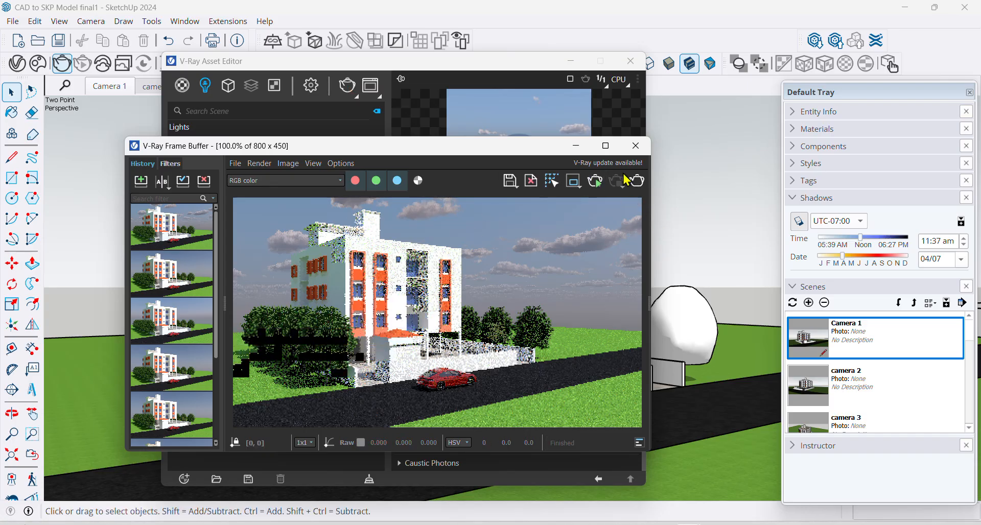
click(636, 146)
click(479, 409)
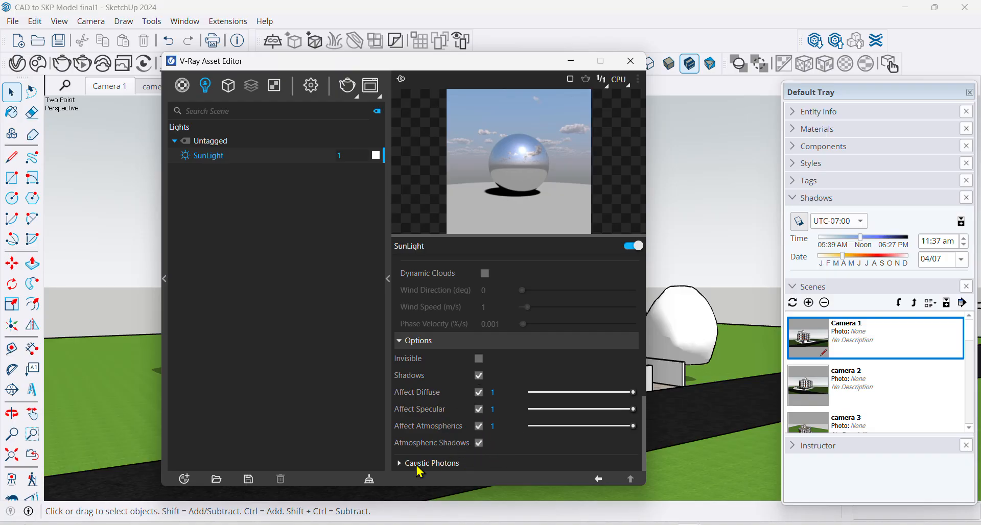
- Expand the Caustic Photons settings and test-render with the SunLight intensity at 2, returning the intensity to 1
click(463, 465)
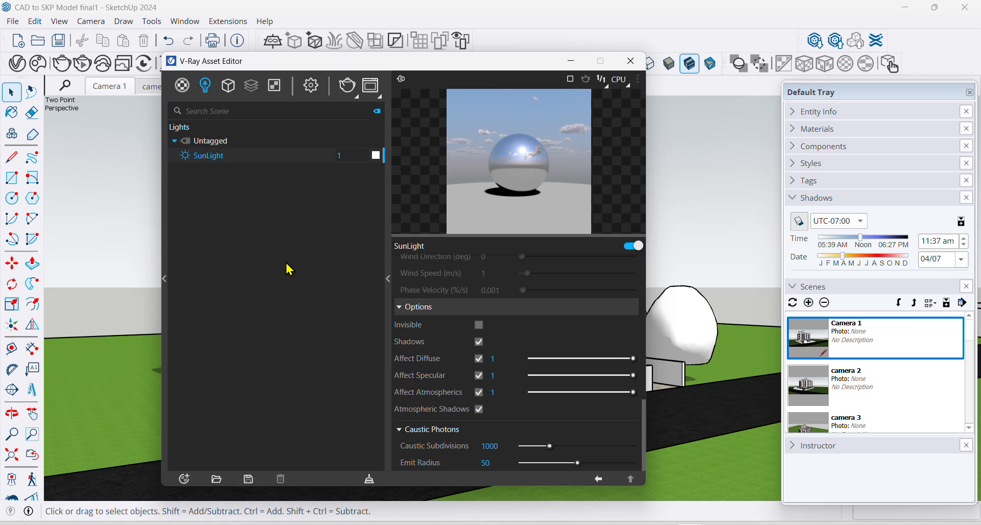
drag(350, 156, 319, 166)
text(2)
click(347, 95)
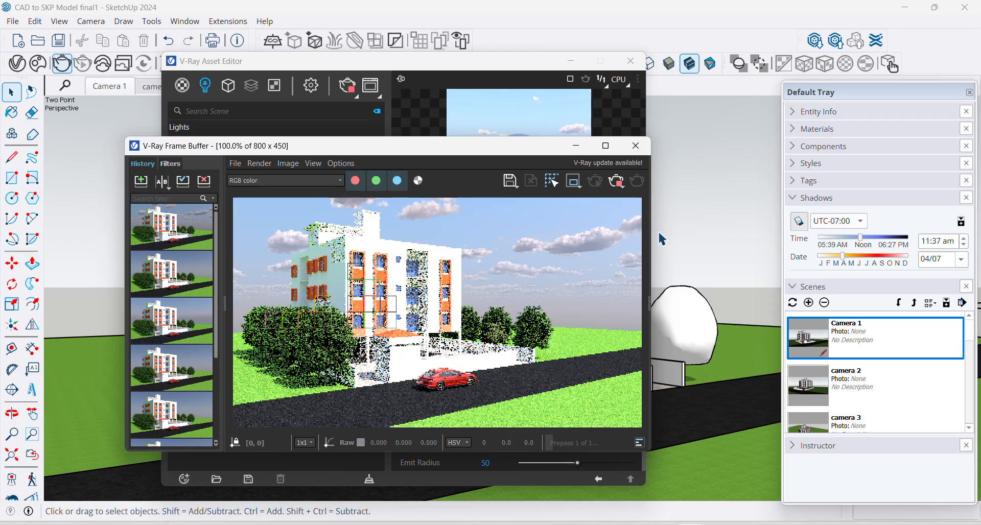
click(616, 182)
click(635, 151)
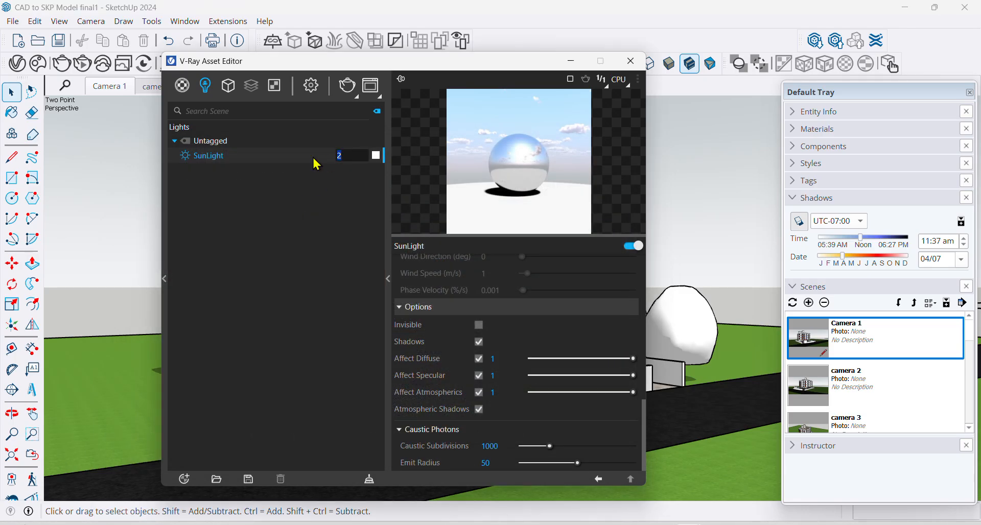
text(1)
key(Return)
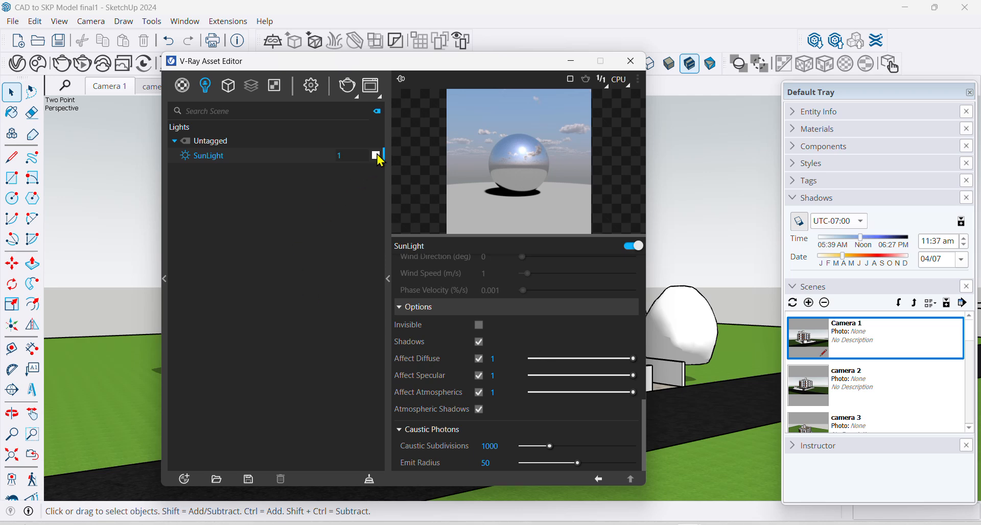
- Collapse the SunLight's Parameters and Options sections
mouse_move(379, 159)
scroll(567, 350, up, 1)
scroll(566, 350, up, 5)
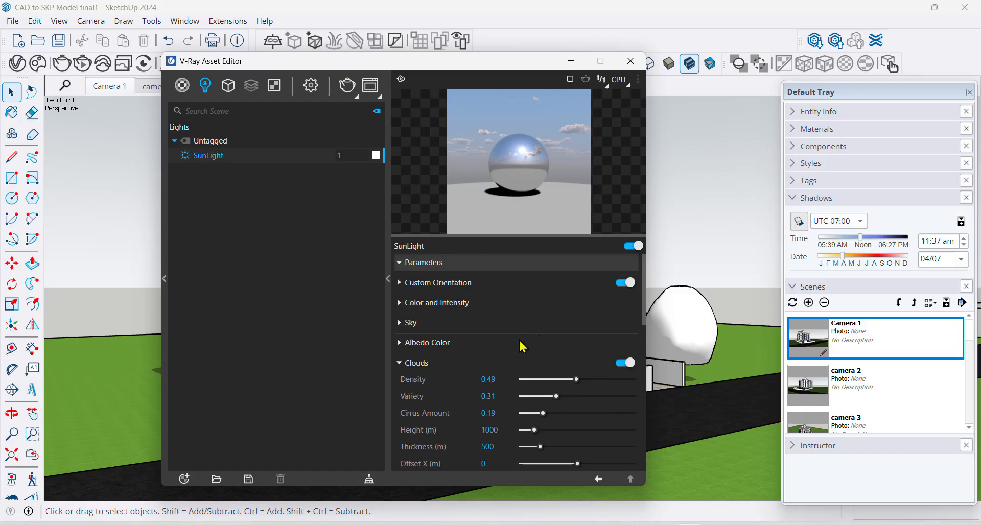
click(402, 263)
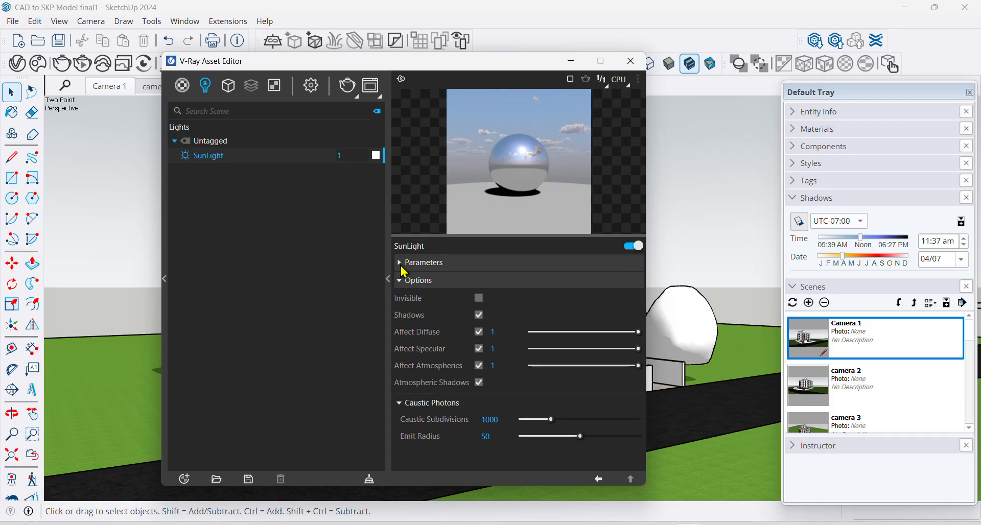
click(404, 284)
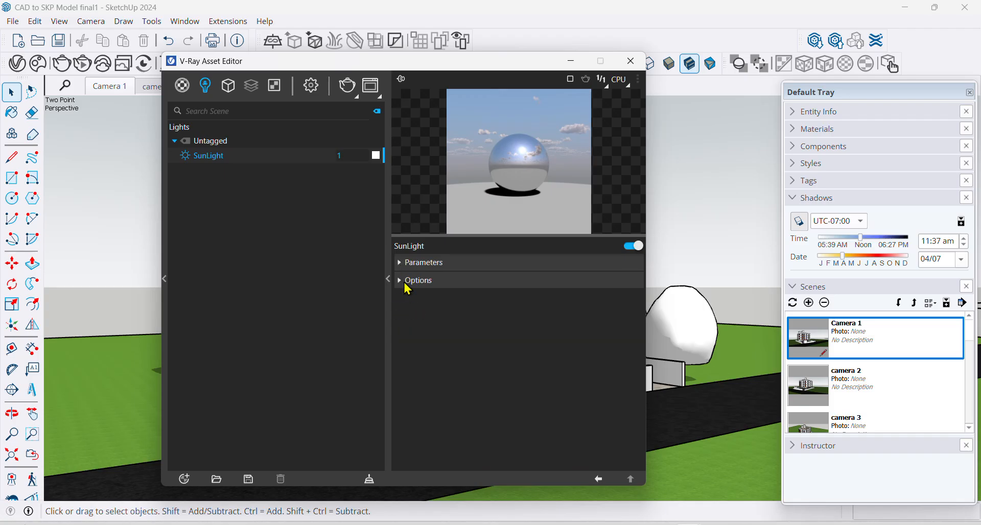
- Set the SunLight's custom orientation to a horizontal angle of 125.4 and a vertical angle of -9
click(424, 264)
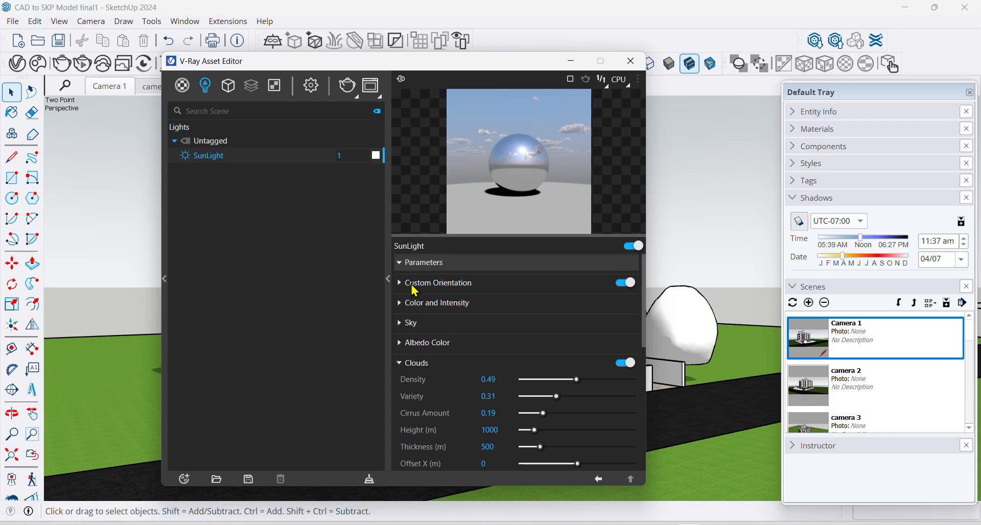
click(420, 284)
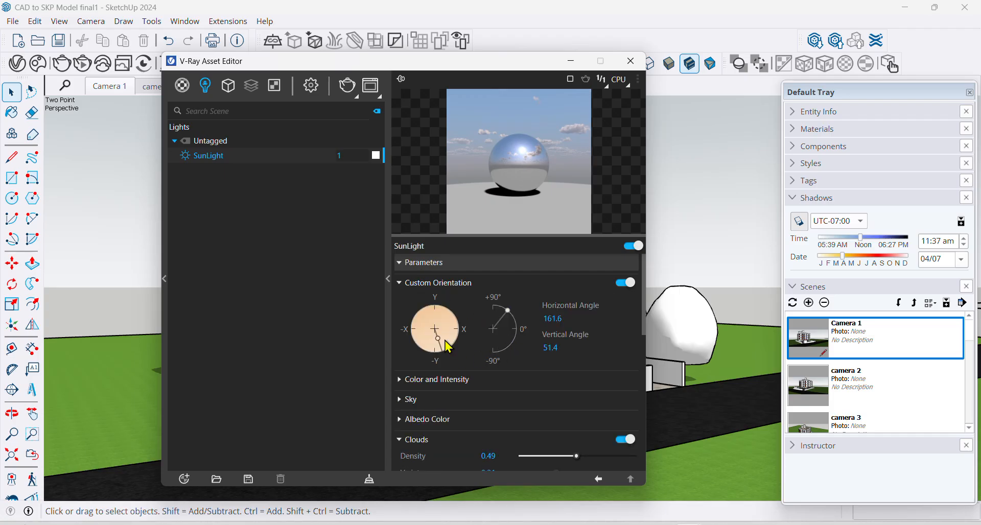
mouse_move(438, 352)
mouse_down()
mouse_move(445, 316)
mouse_move(427, 310)
mouse_move(451, 321)
mouse_move(449, 337)
mouse_up()
drag(508, 310, 517, 332)
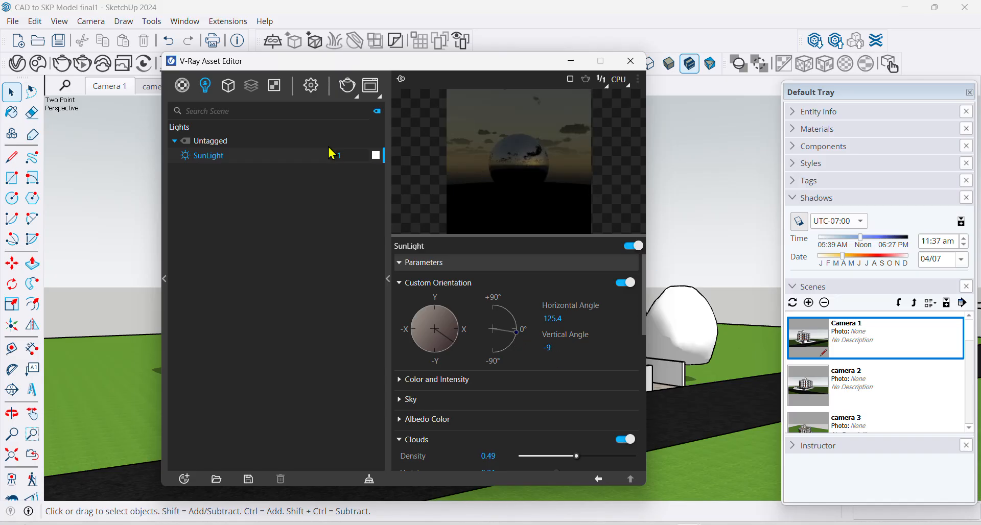
- Test-render the scene with the lowered sun orientation, and close the frame buffer and the Asset Editor
click(347, 85)
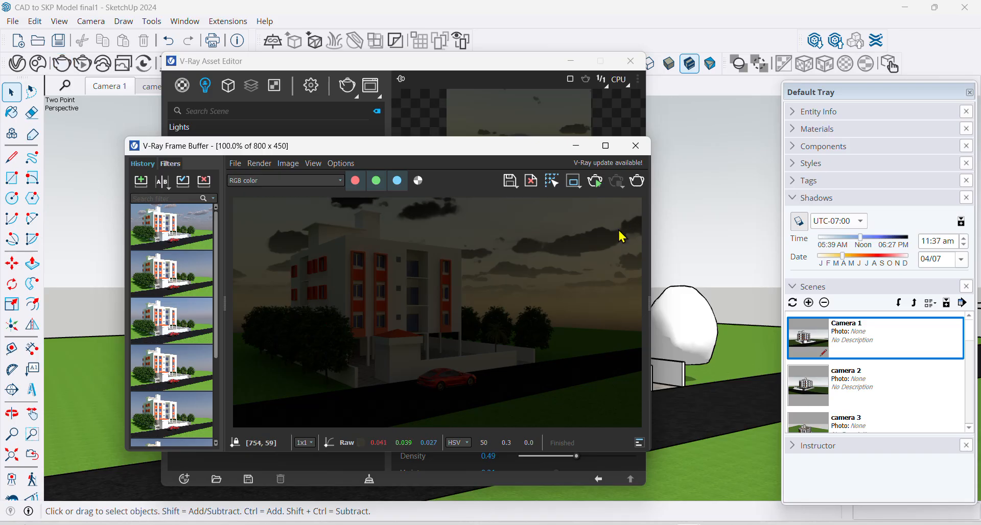
click(636, 146)
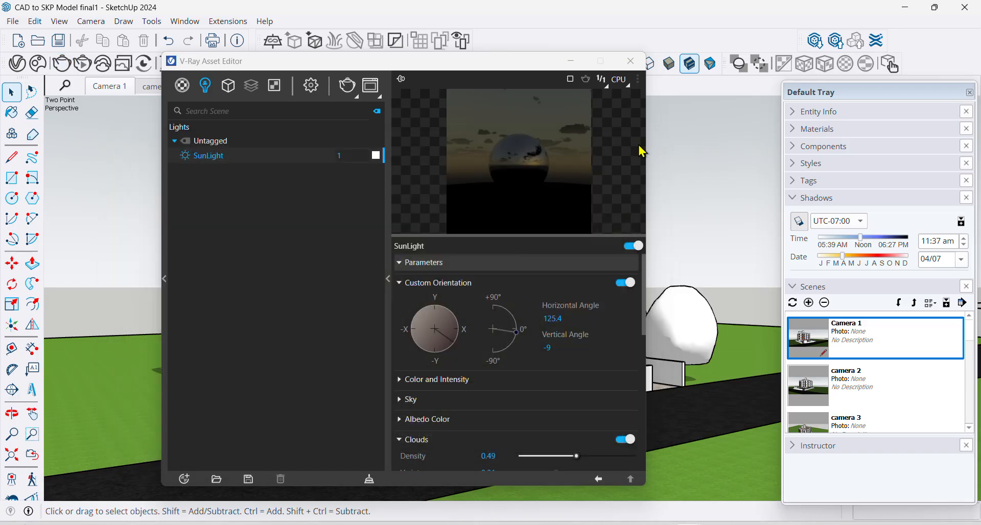
click(632, 62)
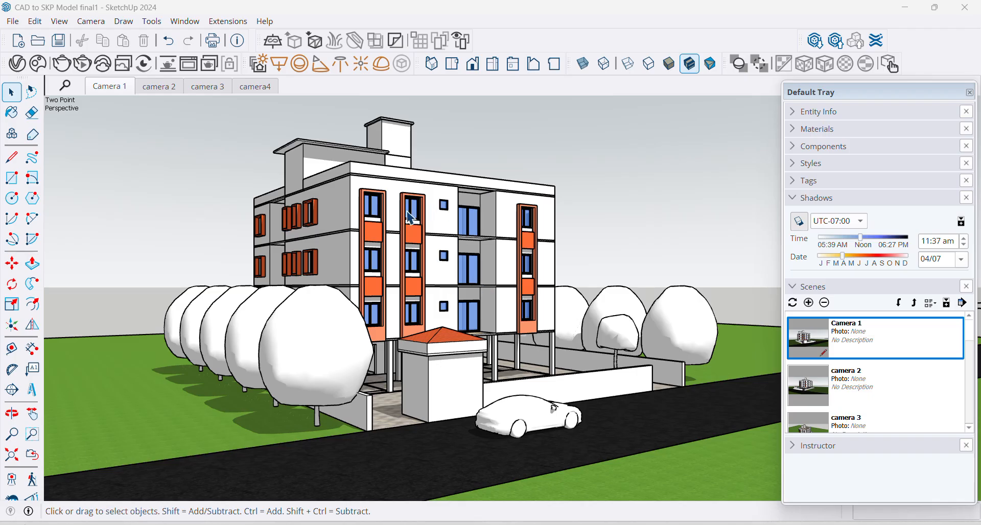
- Place a horizontal section plane on the building's roof, keeping the default name and symbol
click(362, 201)
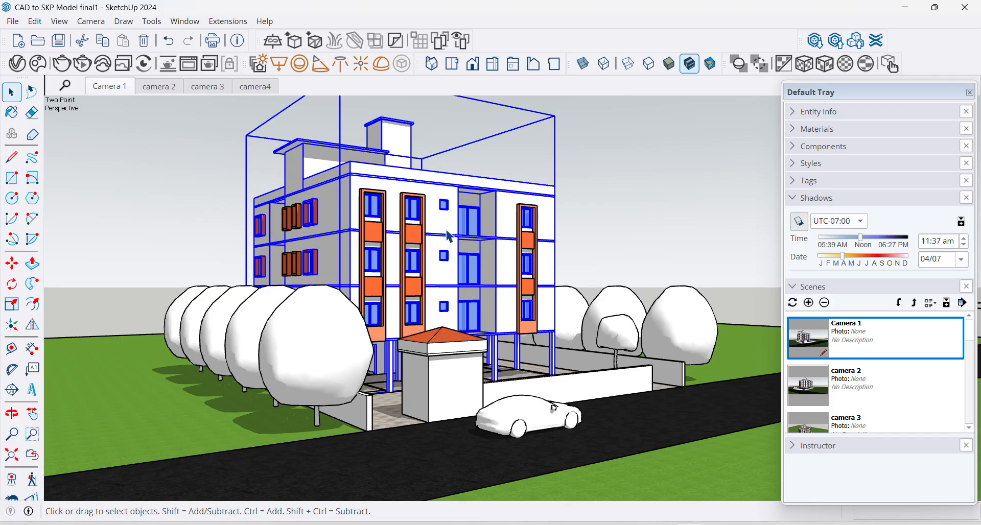
middle_drag(429, 227, 410, 174)
scroll(410, 174, up, 3)
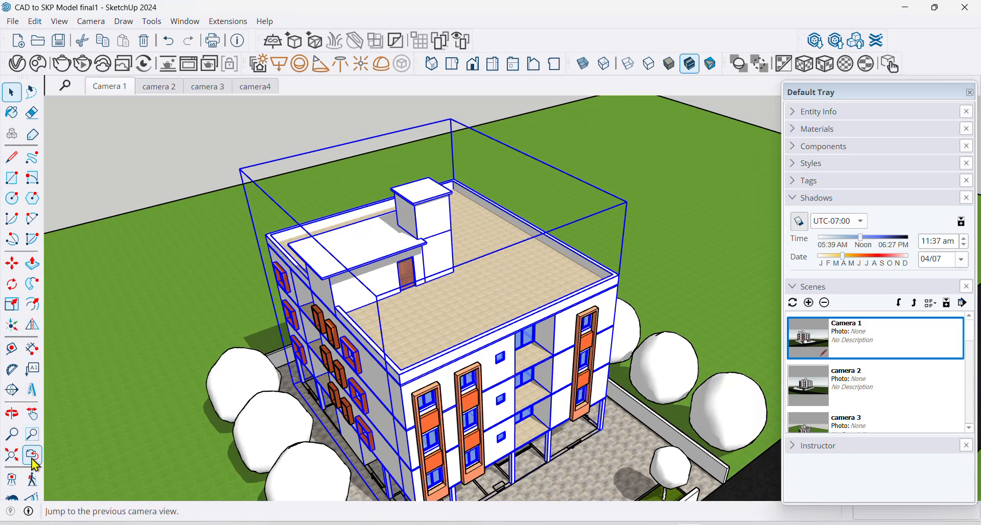
click(12, 393)
click(478, 283)
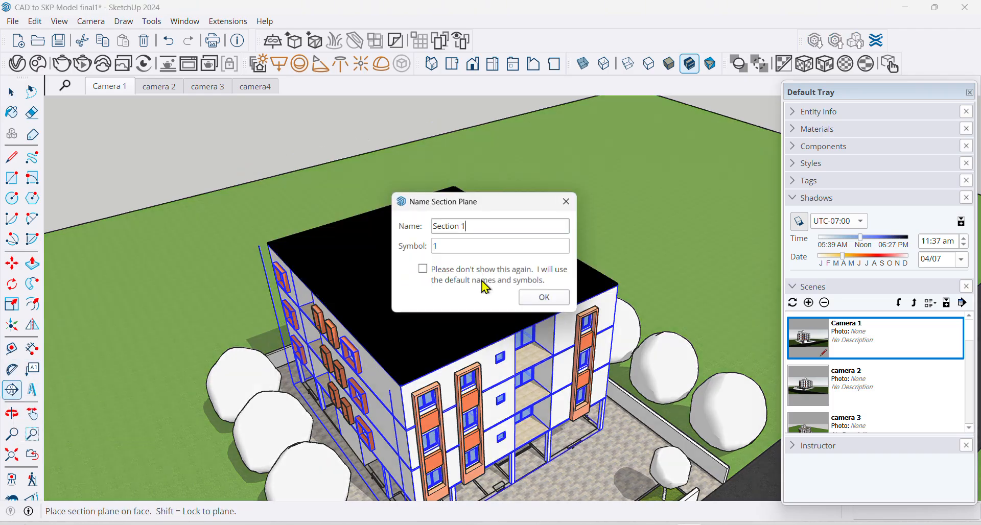
click(540, 300)
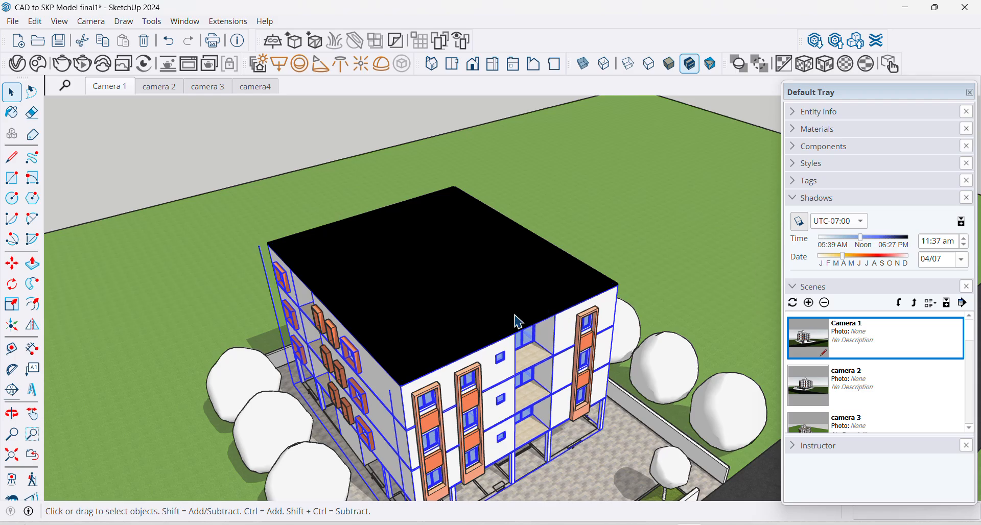
- Move the section plane up about 16' 4" and back down about 22' 7" along the blue axis to cut through the top storey, and deselect it
click(479, 288)
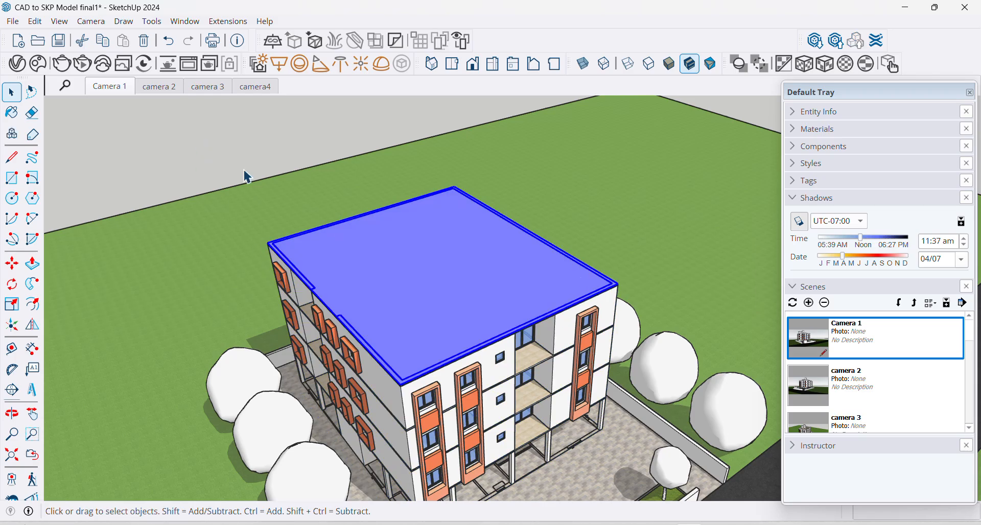
scroll(443, 287, down, 10)
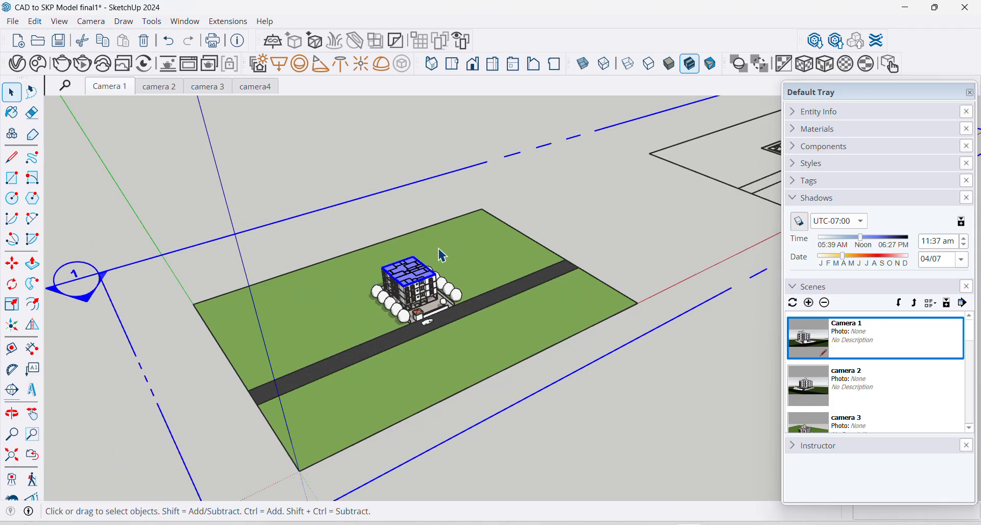
key(m)
scroll(496, 366, up, 2)
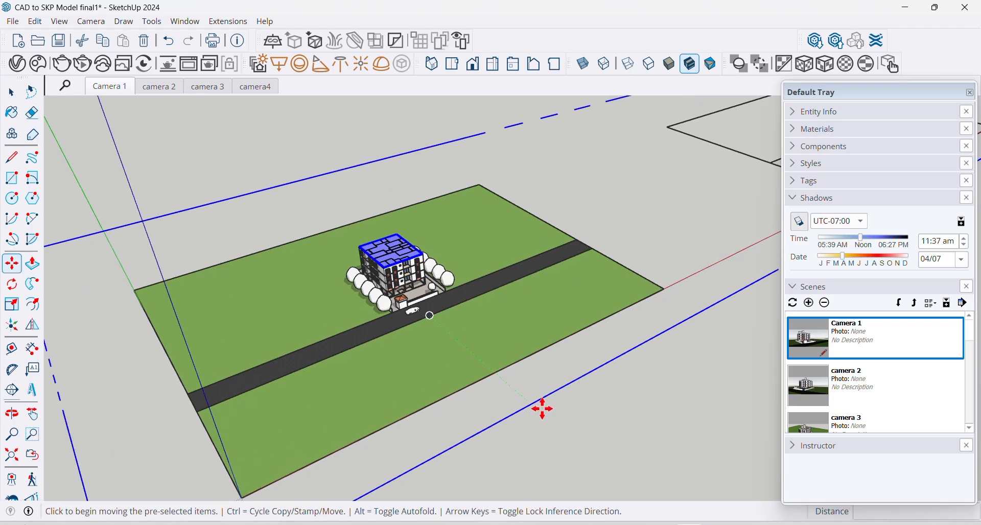
click(542, 409)
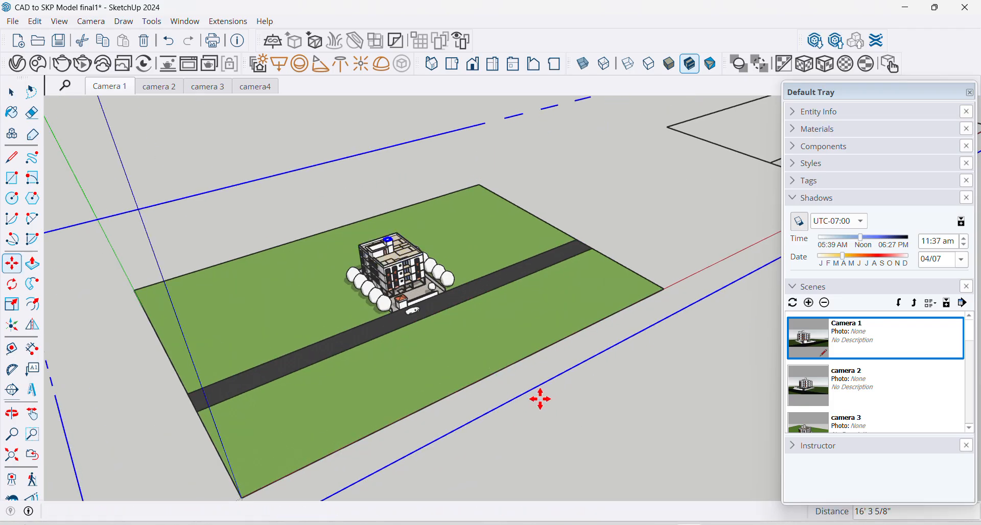
click(540, 399)
click(506, 401)
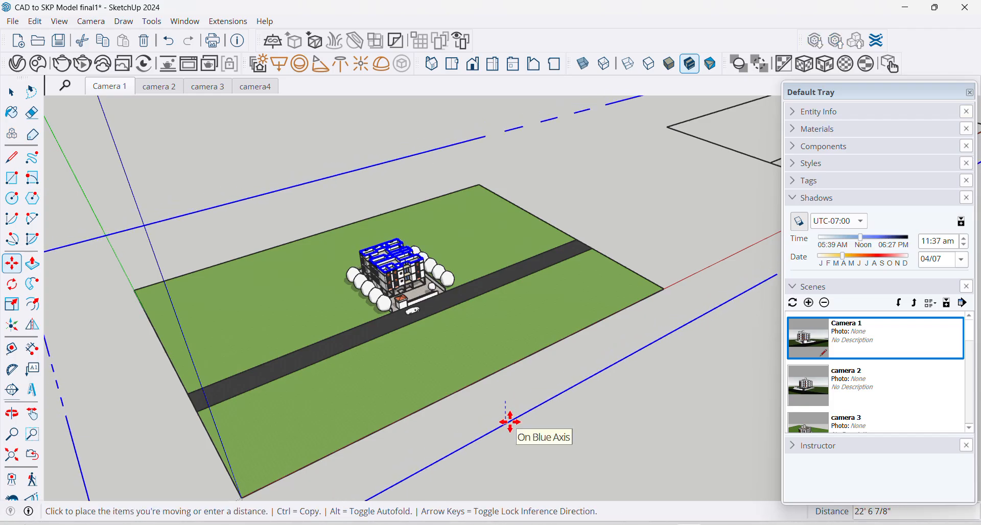
click(510, 418)
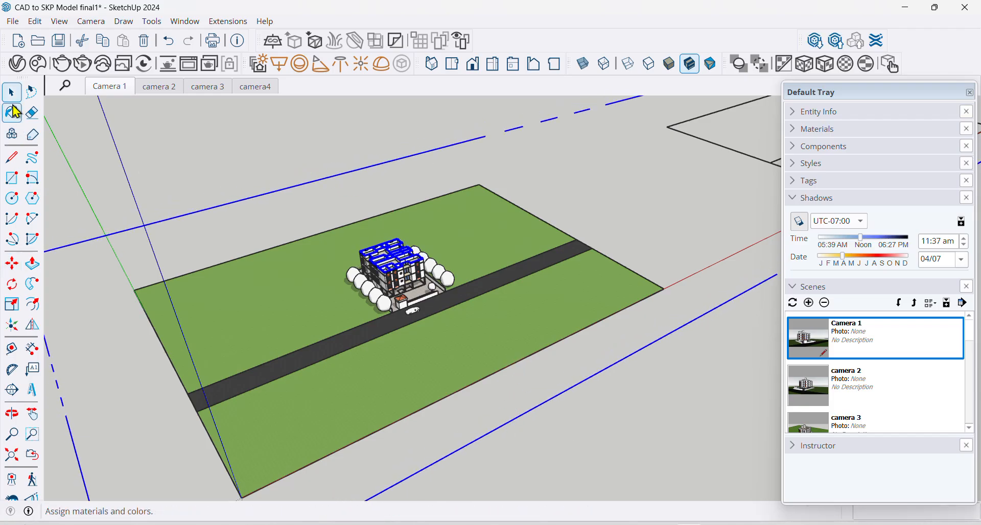
click(12, 94)
click(320, 159)
- Try to draw a V-Ray rectangle light starting at the far corner room of the cut-open top storey
scroll(362, 232, up, 3)
middle_drag(384, 295, 426, 324)
scroll(402, 357, up, 3)
scroll(346, 225, up, 2)
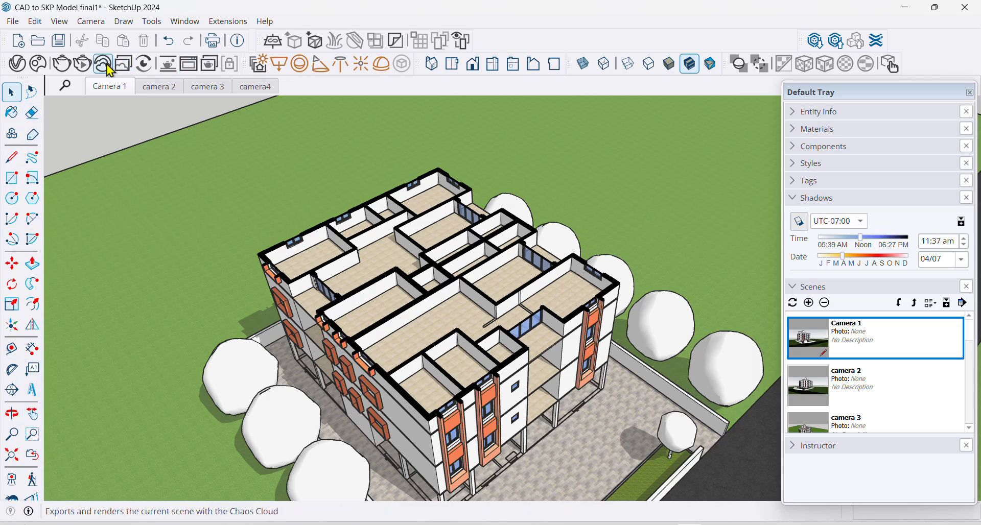
click(280, 63)
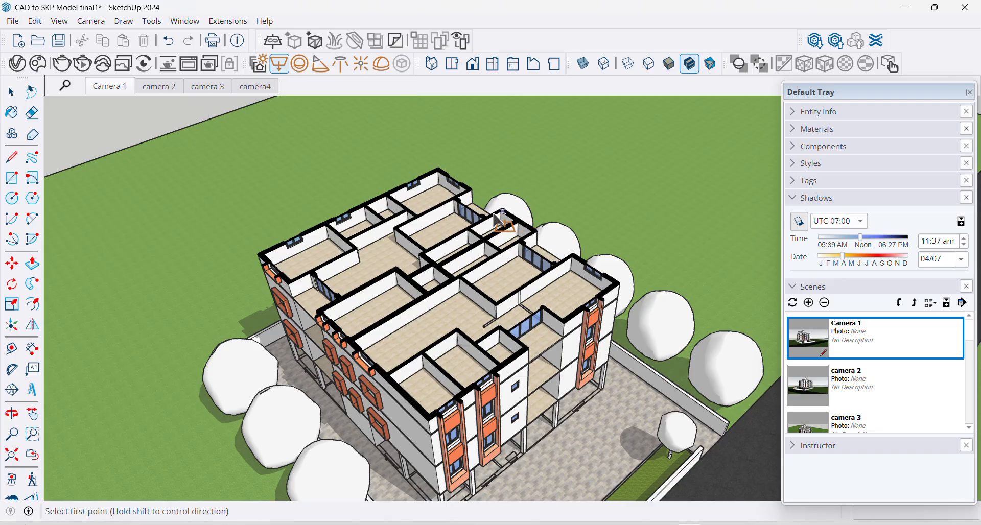
scroll(435, 189, up, 3)
click(437, 160)
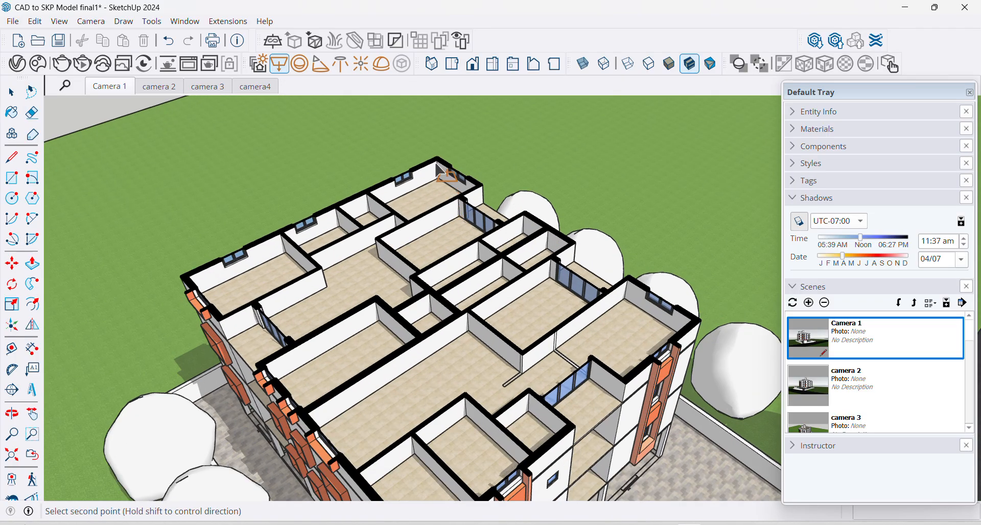
scroll(437, 235, down, 3)
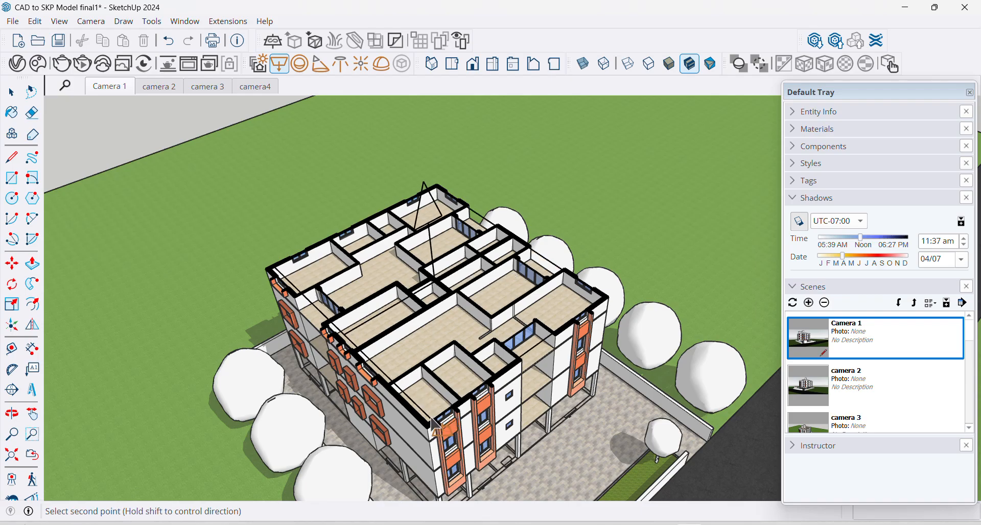
key(Escape)
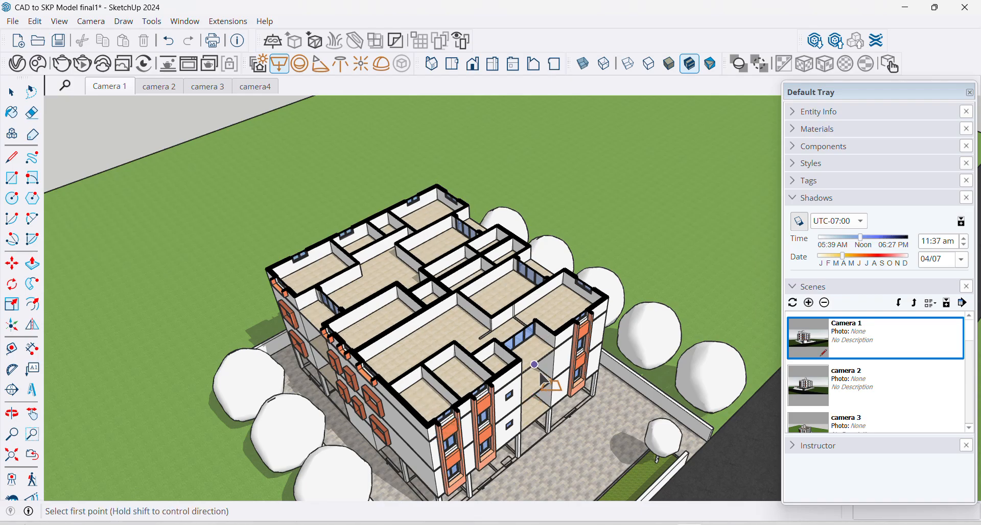
click(14, 93)
- Examine the Rectangle Light's parameters in the V-Ray Asset Editor and close the editor
middle_drag(532, 317, 423, 316)
scroll(423, 320, down, 6)
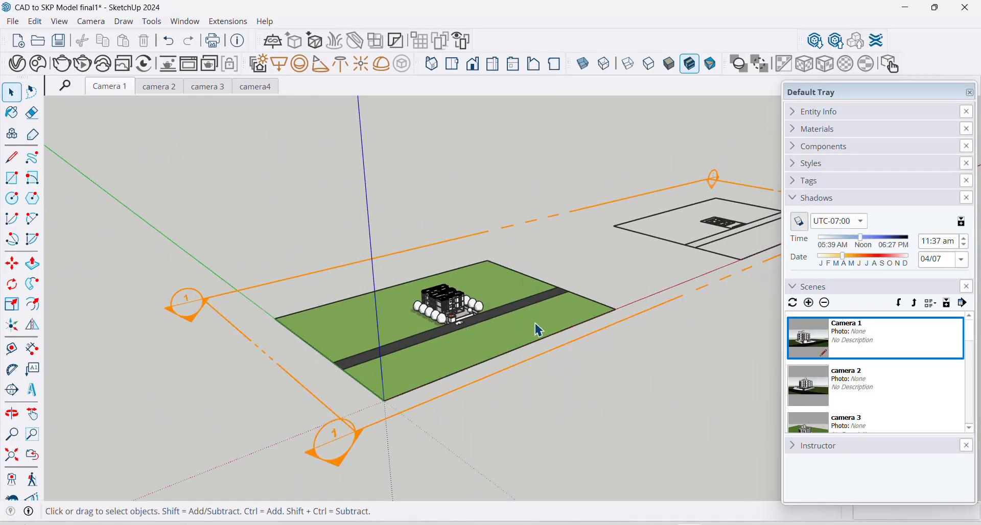
scroll(488, 339, up, 8)
middle_drag(459, 285, 449, 322)
scroll(436, 296, up, 5)
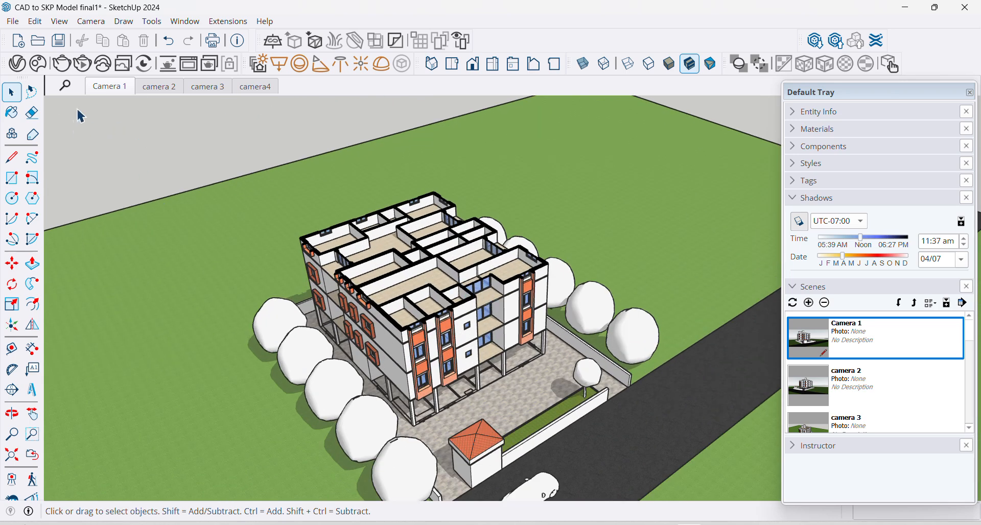
click(17, 63)
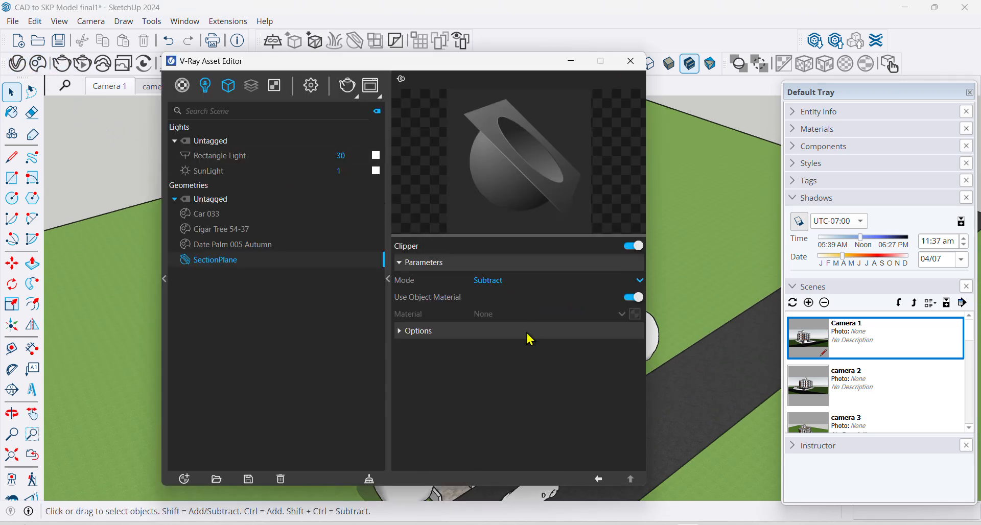
click(206, 86)
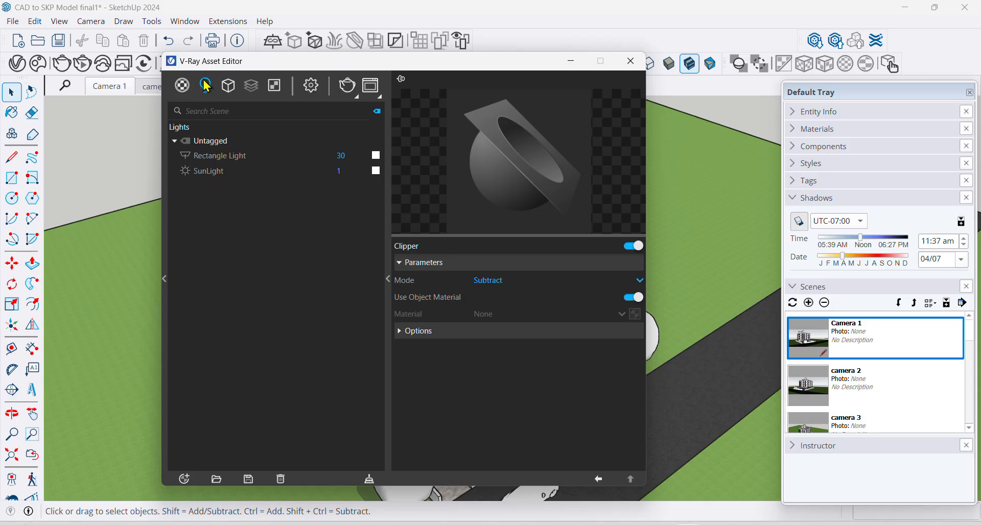
click(220, 156)
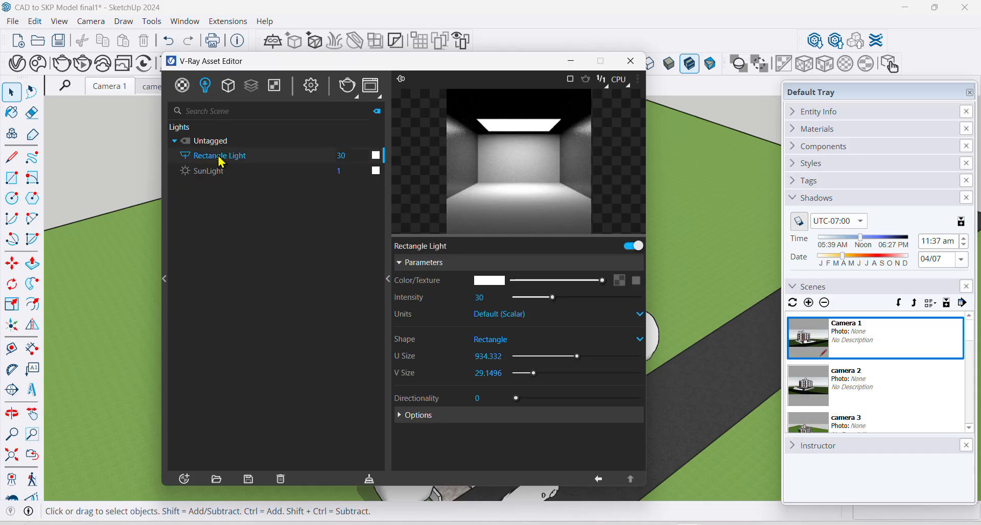
click(631, 61)
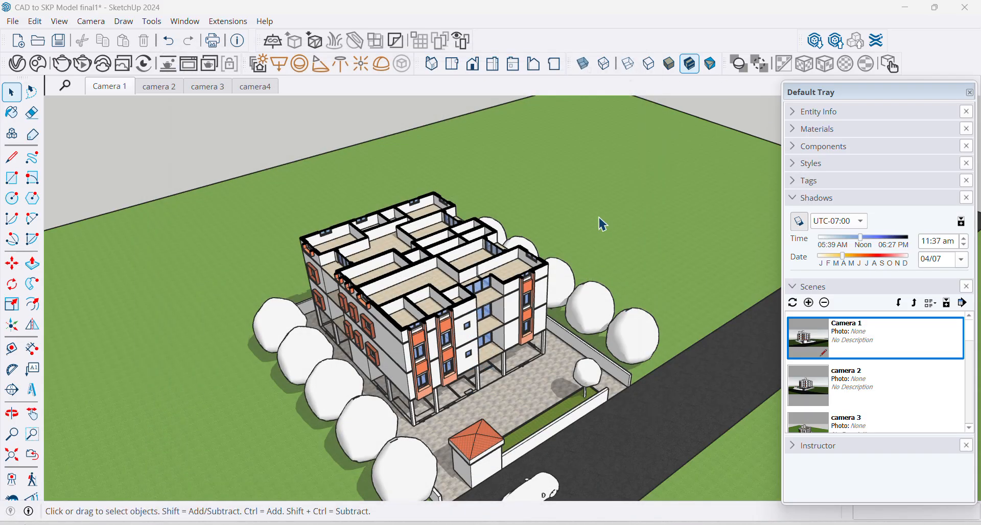
scroll(385, 304, down, 3)
scroll(482, 290, down, 4)
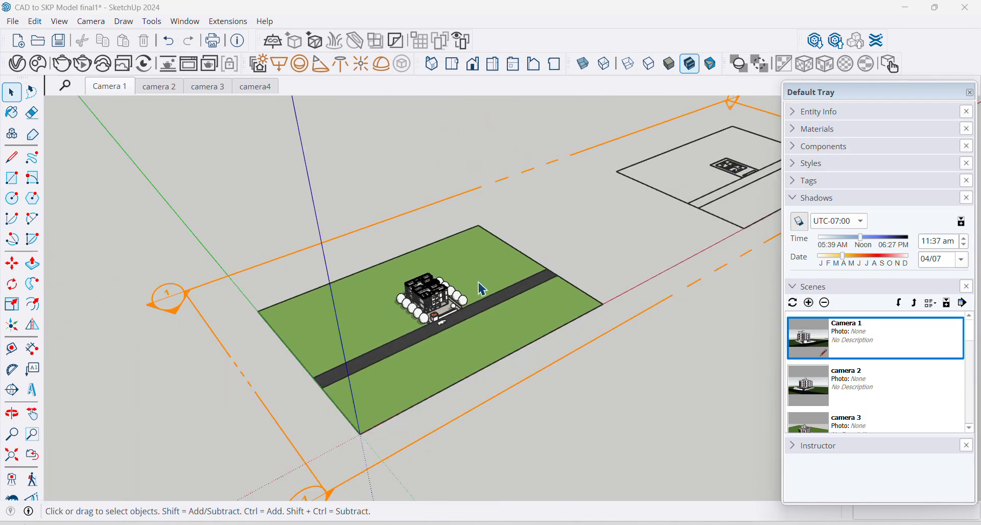
click(345, 235)
right_click(345, 235)
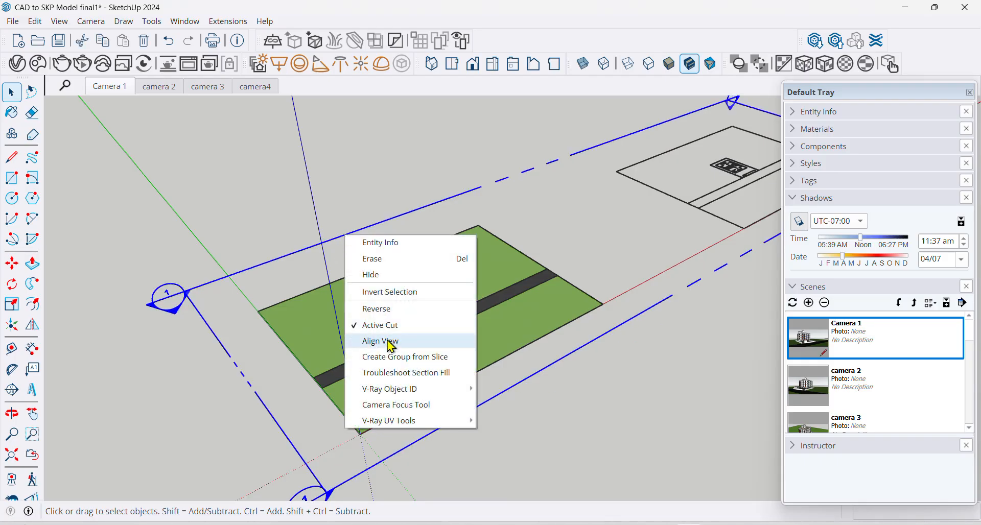
click(364, 201)
scroll(426, 287, up, 6)
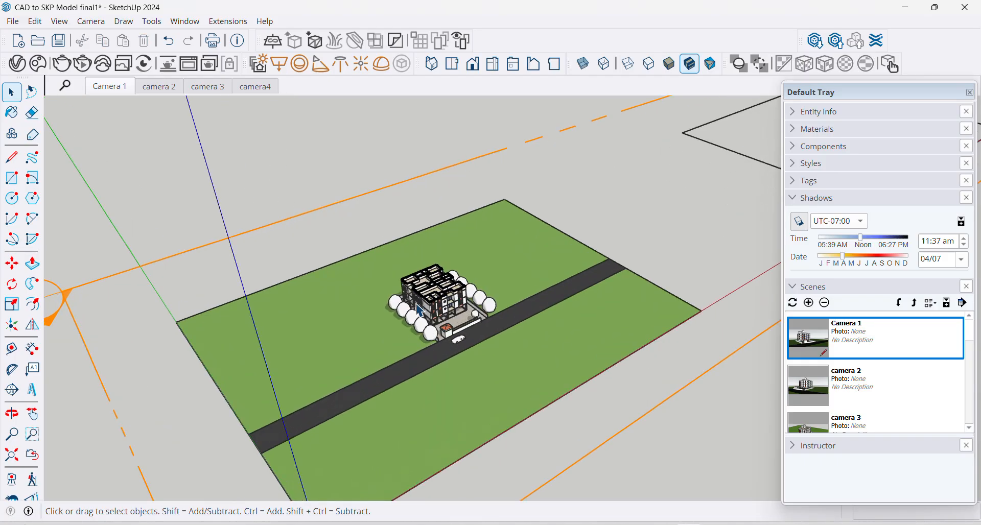
- Toggle off the Active Cut option of the section plane cutting the building
scroll(429, 277, down, 6)
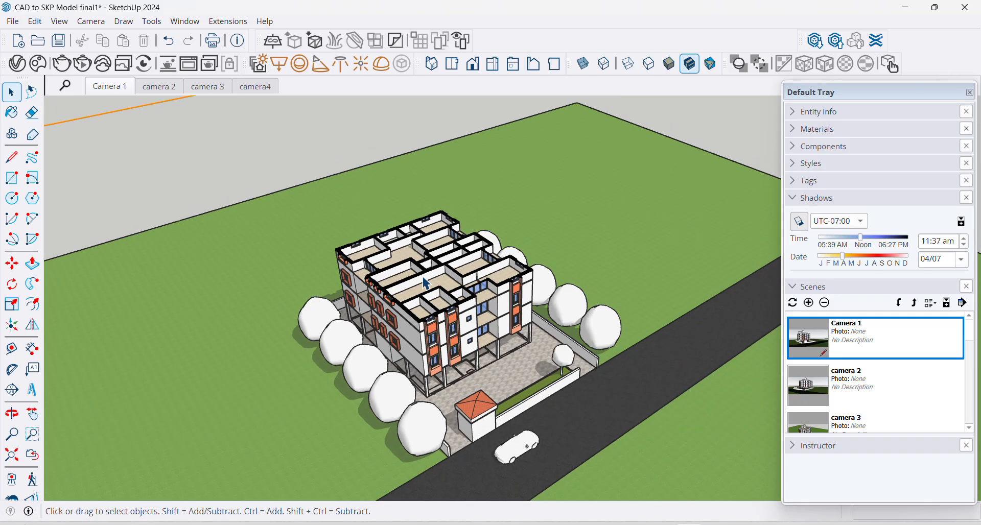
click(264, 140)
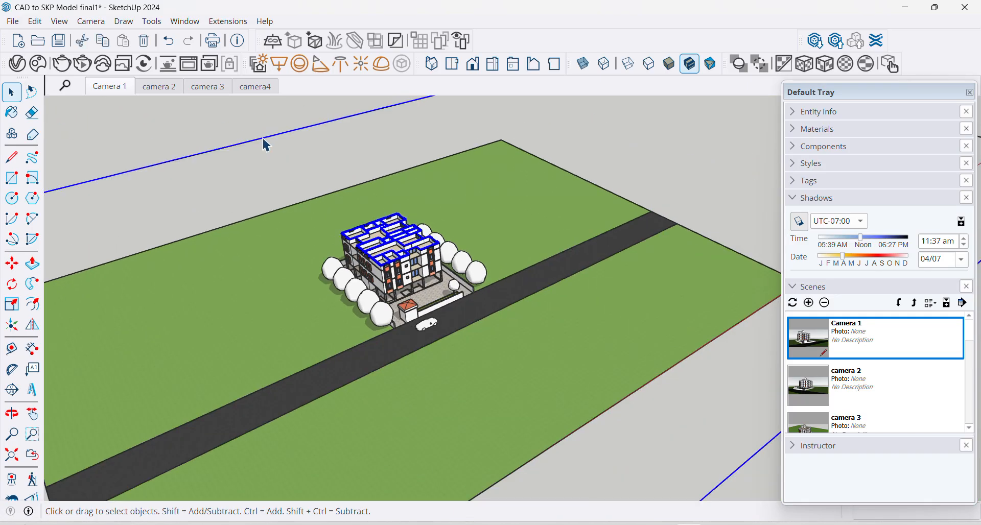
scroll(284, 164, down, 2)
right_click(270, 140)
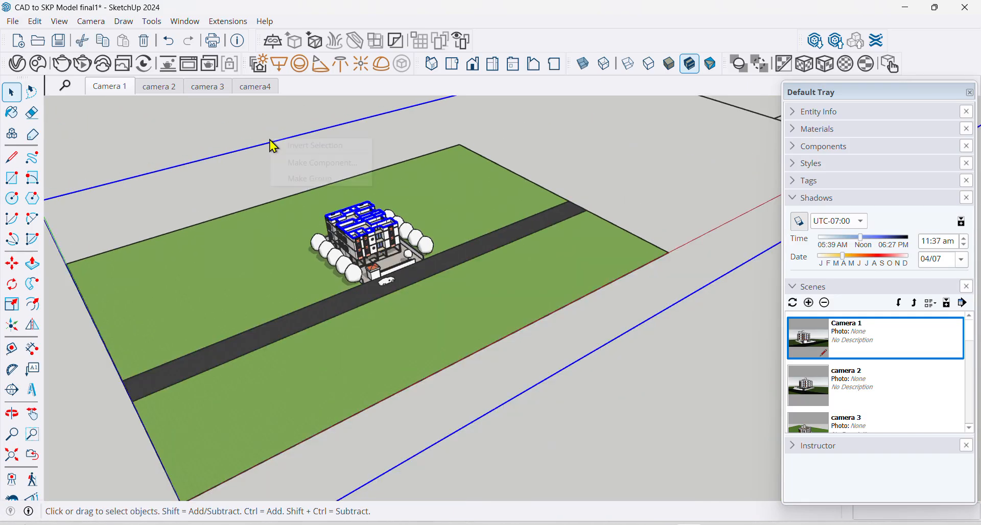
click(239, 151)
right_click(239, 151)
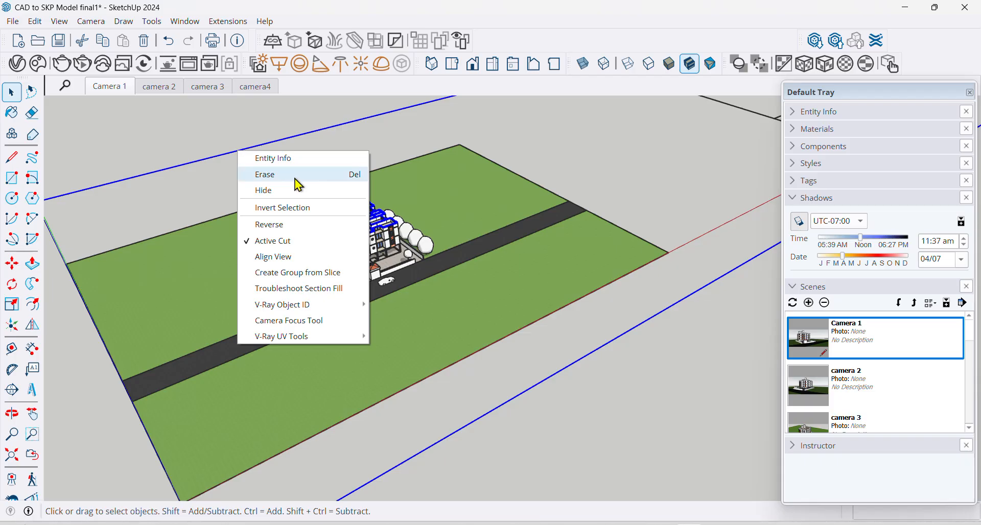
click(246, 244)
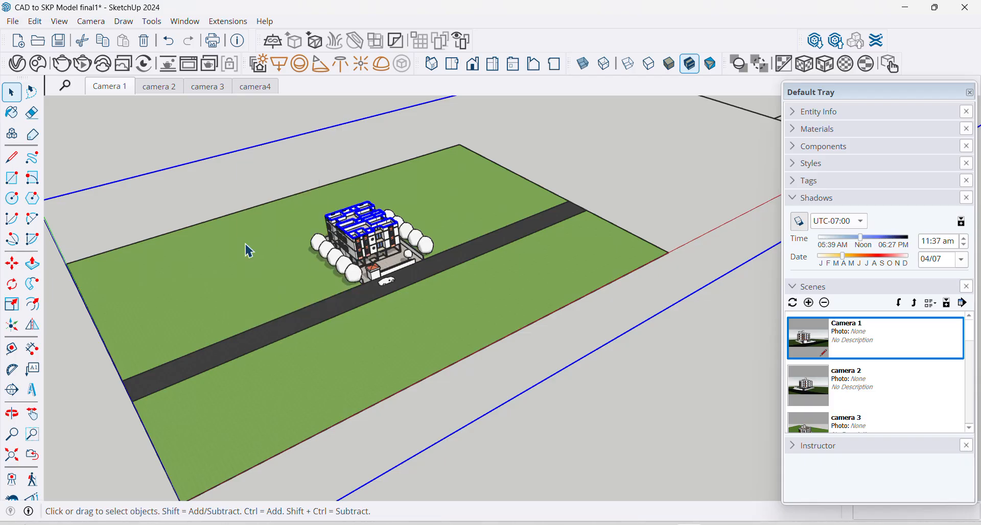
- Turn on the X-Ray face style to see inside the building
scroll(364, 232, up, 3)
middle_drag(364, 231, 361, 251)
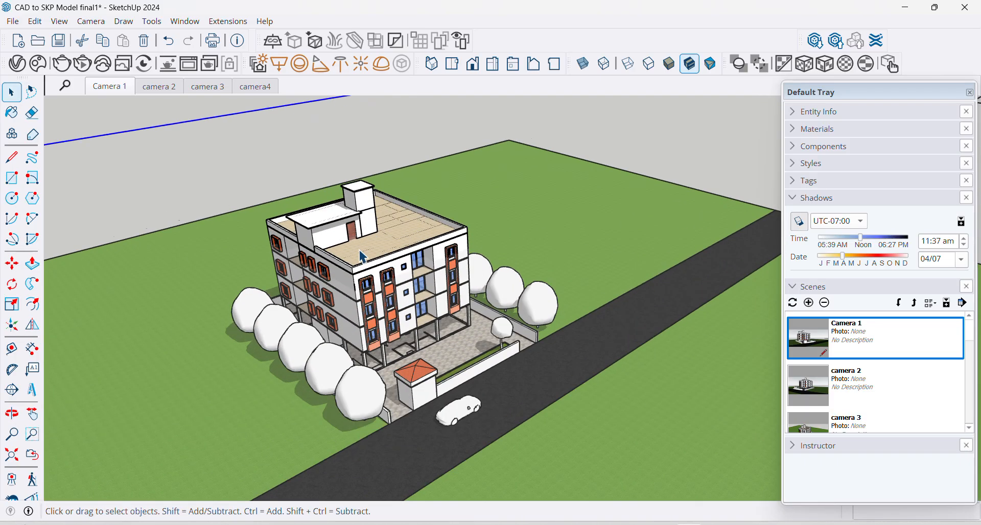
scroll(362, 256, up, 2)
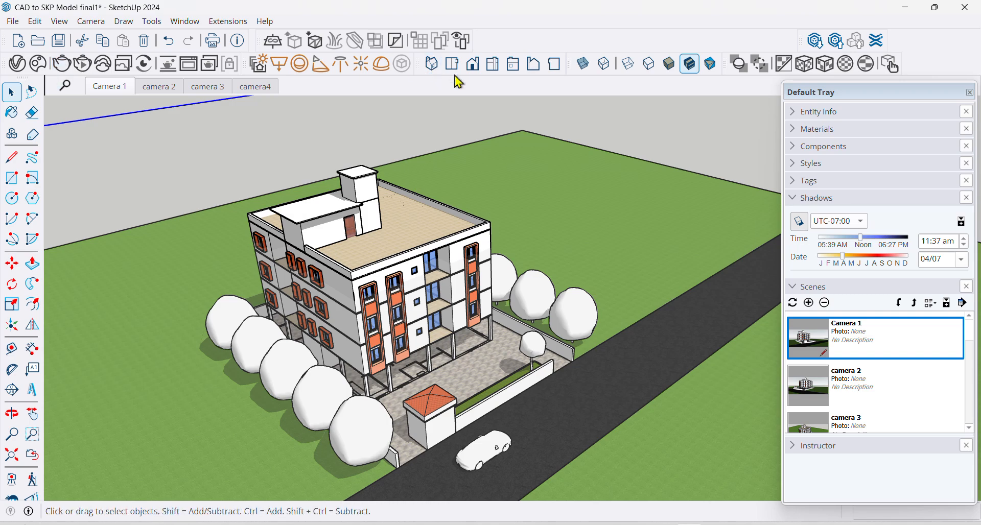
click(576, 69)
middle_drag(384, 287, 473, 146)
scroll(375, 253, up, 2)
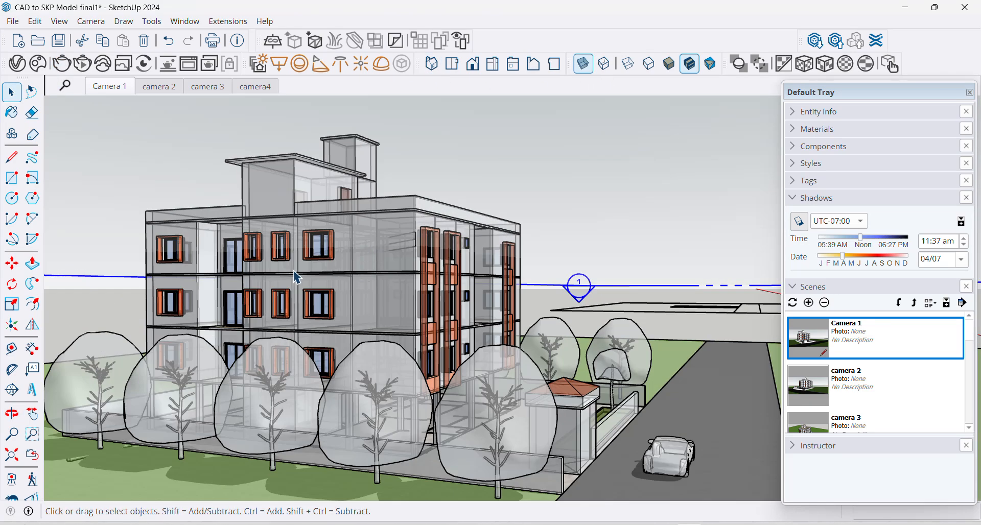
- Try to select the existing rectangle lights inside the building separately from the building and the surrounding trees
scroll(294, 271, down, 2)
drag(104, 128, 667, 333)
middle_drag(487, 308, 376, 393)
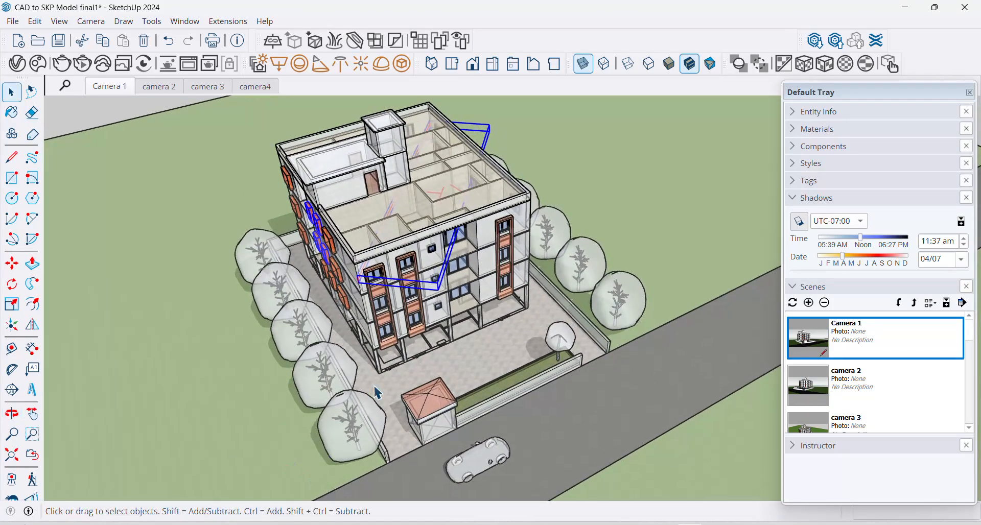
click(440, 286)
scroll(432, 205, down, 5)
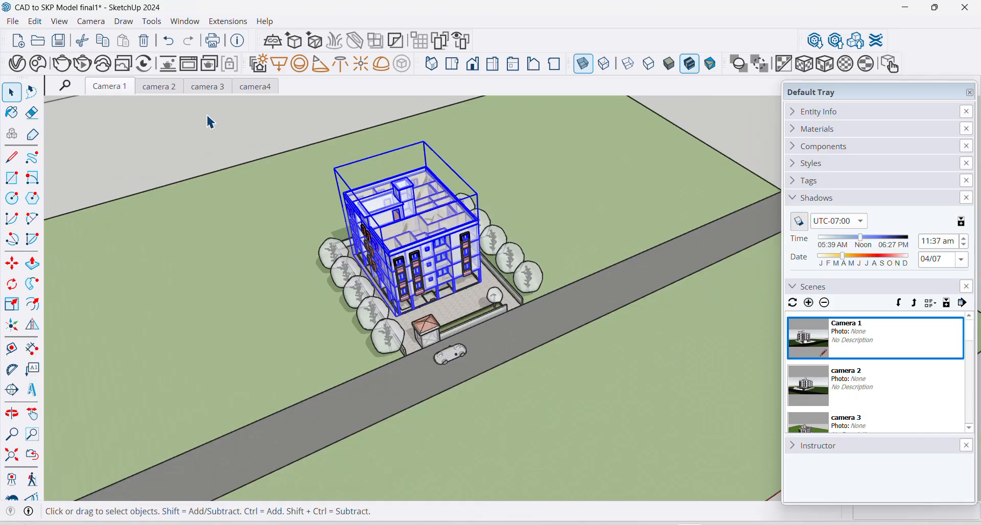
drag(205, 124, 543, 314)
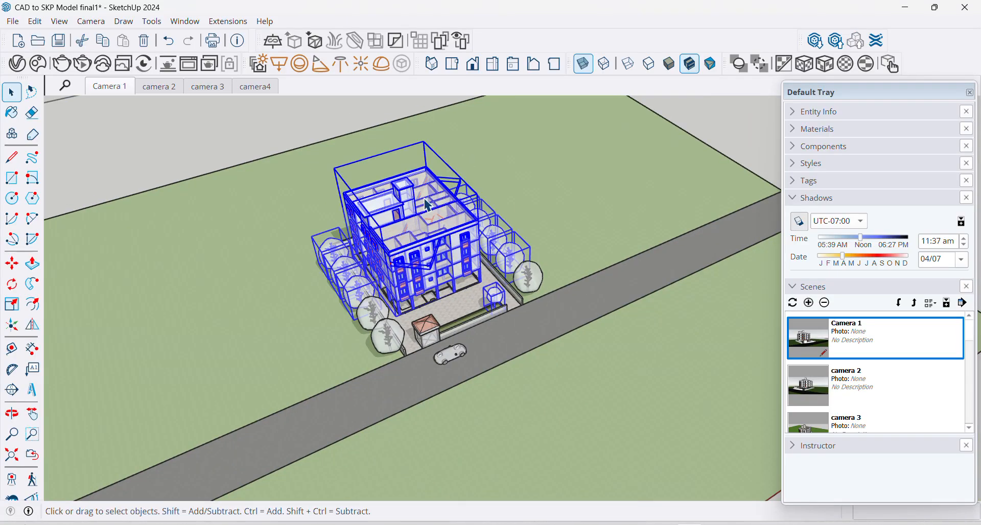
scroll(415, 231, up, 2)
click(236, 113)
scroll(434, 218, up, 1)
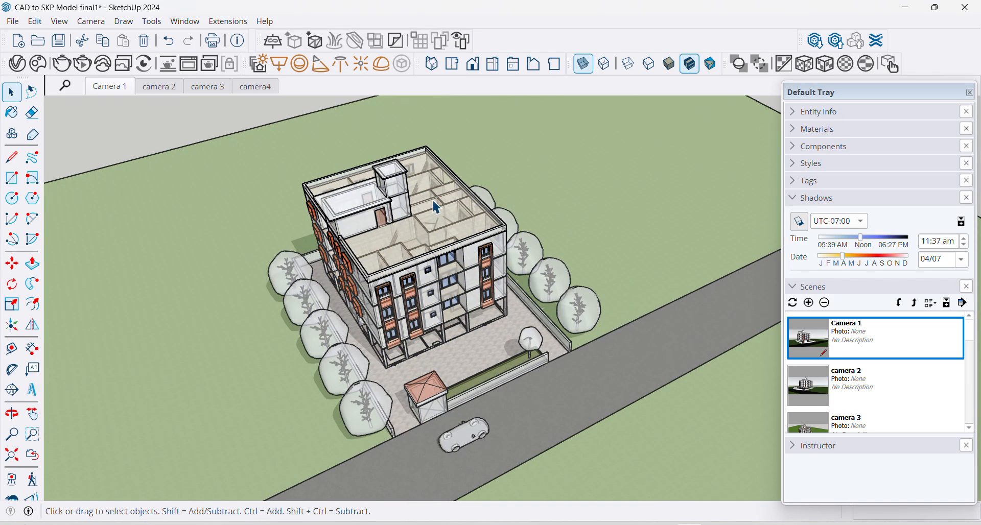
scroll(418, 185, up, 3)
click(431, 171)
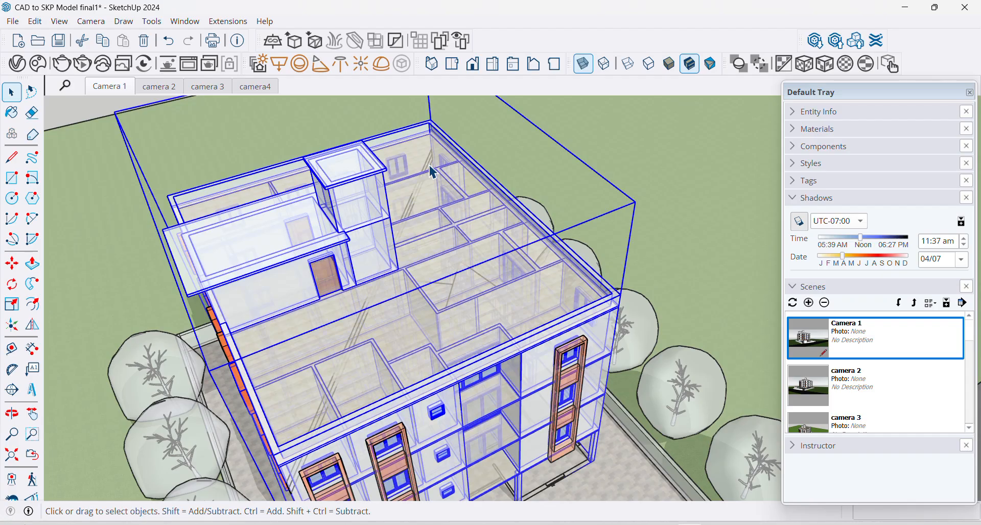
scroll(414, 248, down, 7)
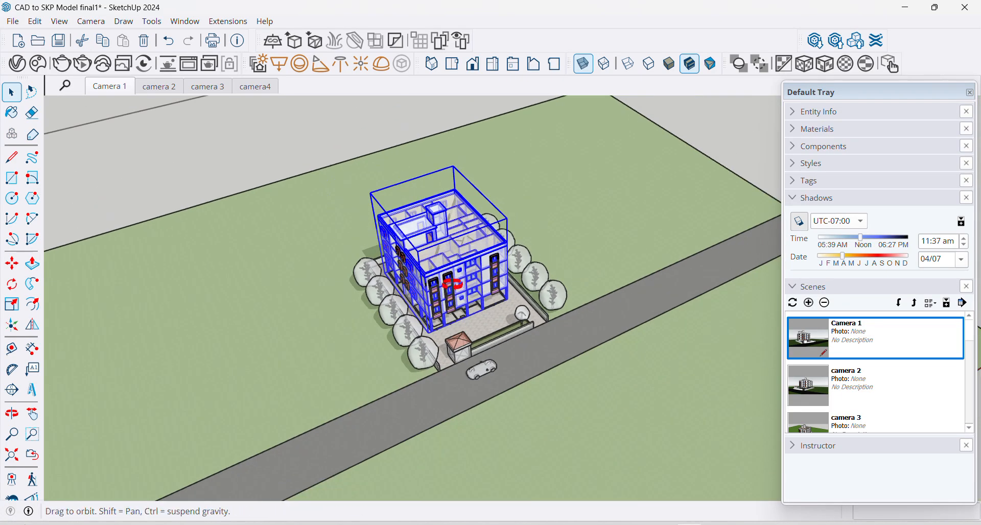
click(302, 149)
scroll(407, 278, down, 6)
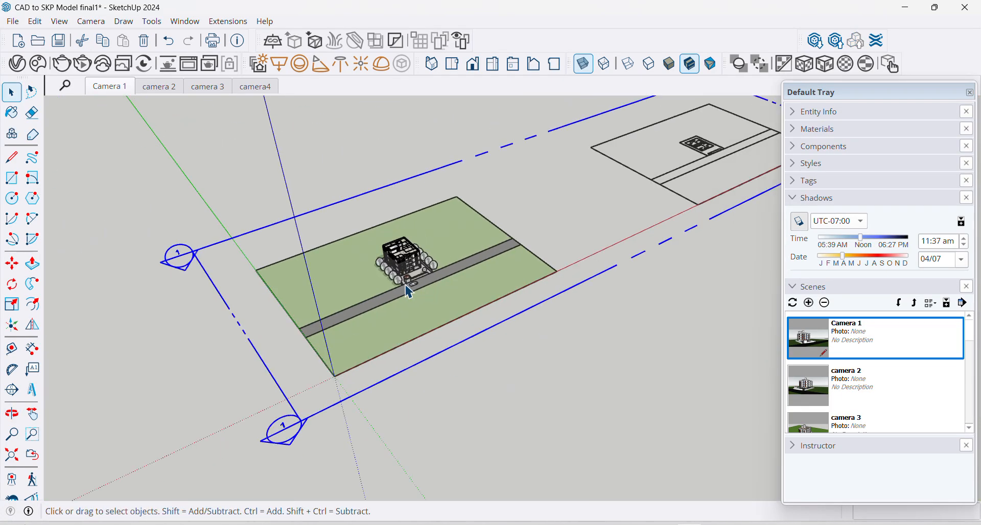
click(443, 349)
right_click(443, 350)
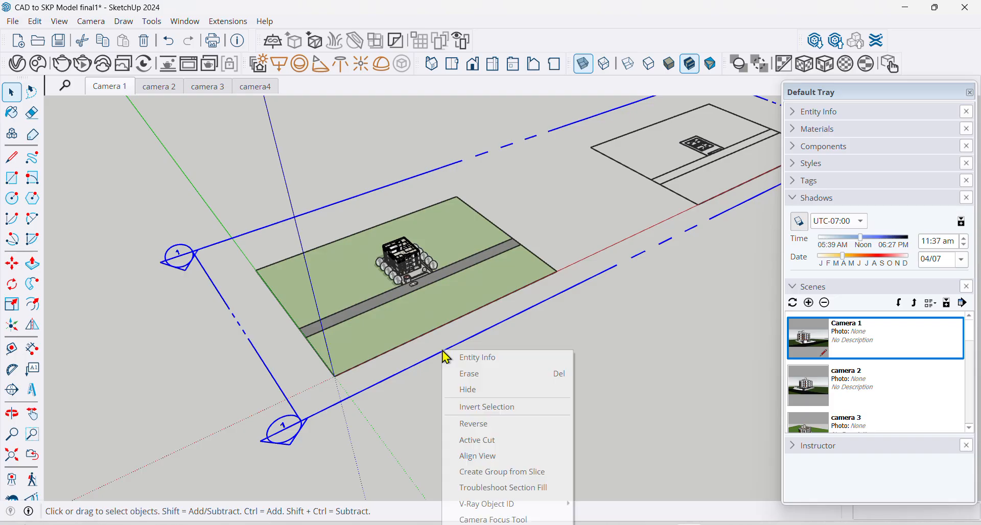
click(651, 299)
- Select the existing rectangle lights inside the building, exclude the trees, building and window frames from the selection, and delete the lights
scroll(420, 246, up, 10)
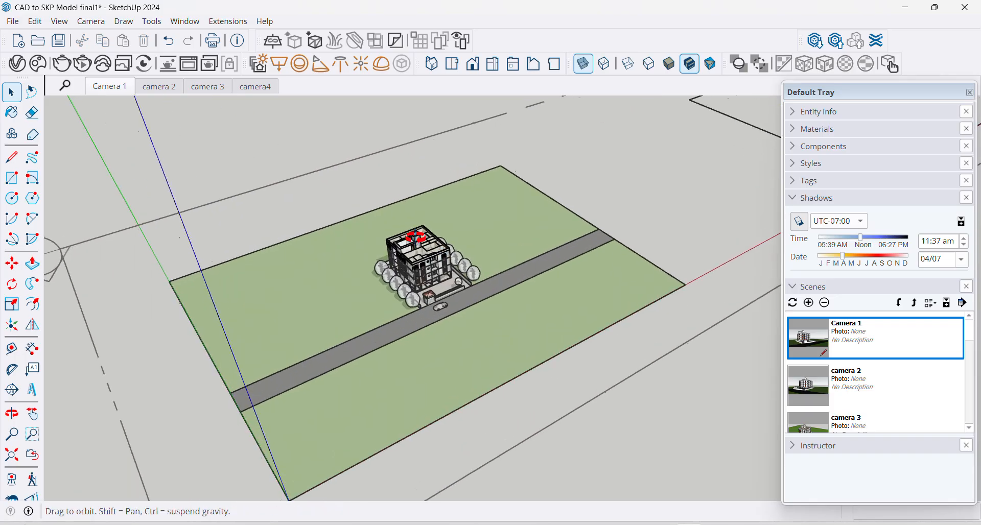
scroll(420, 241, up, 5)
scroll(450, 269, up, 4)
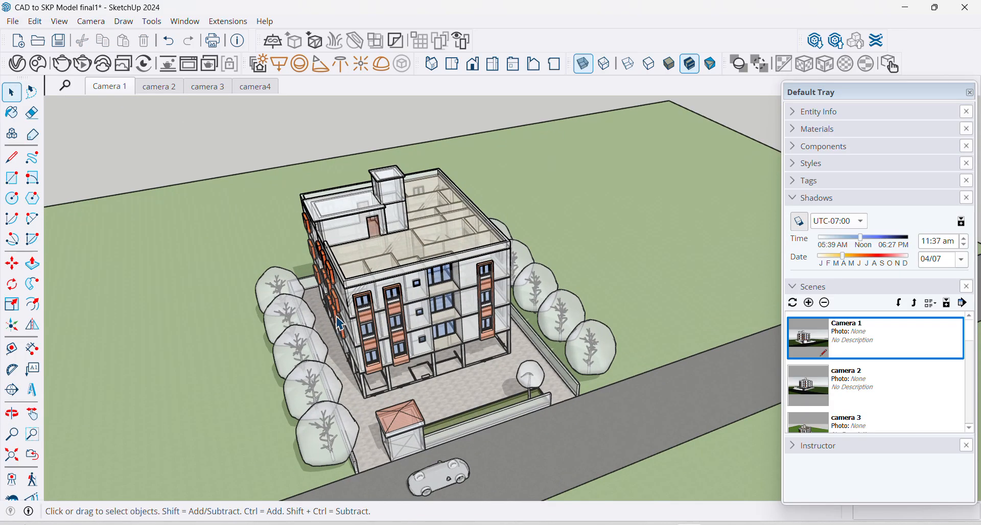
scroll(363, 303, down, 3)
drag(252, 149, 548, 345)
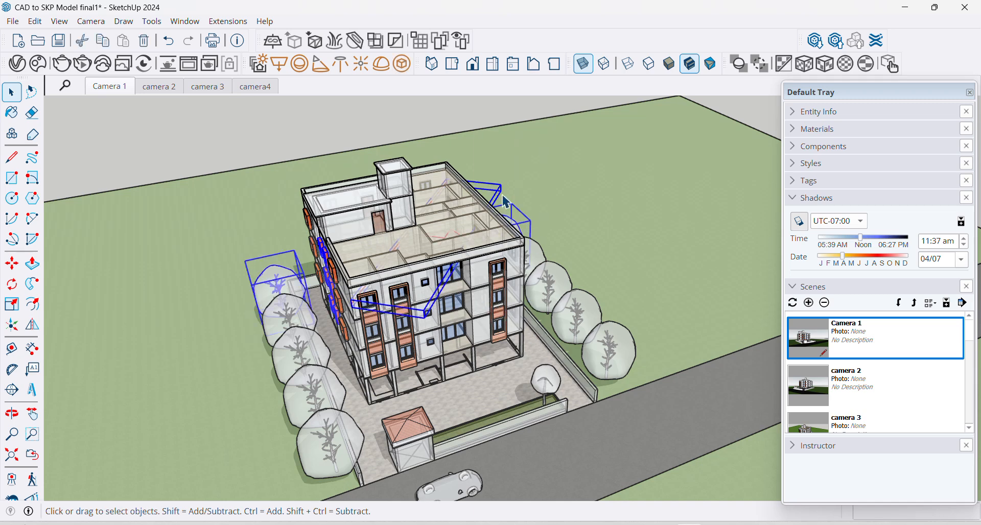
shift+click(279, 299)
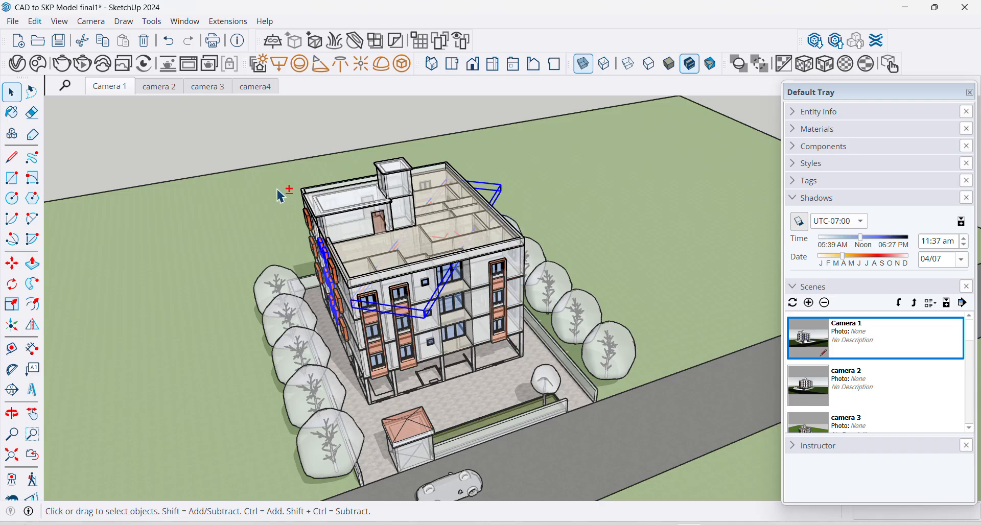
shift+click(342, 381)
shift+click(340, 328)
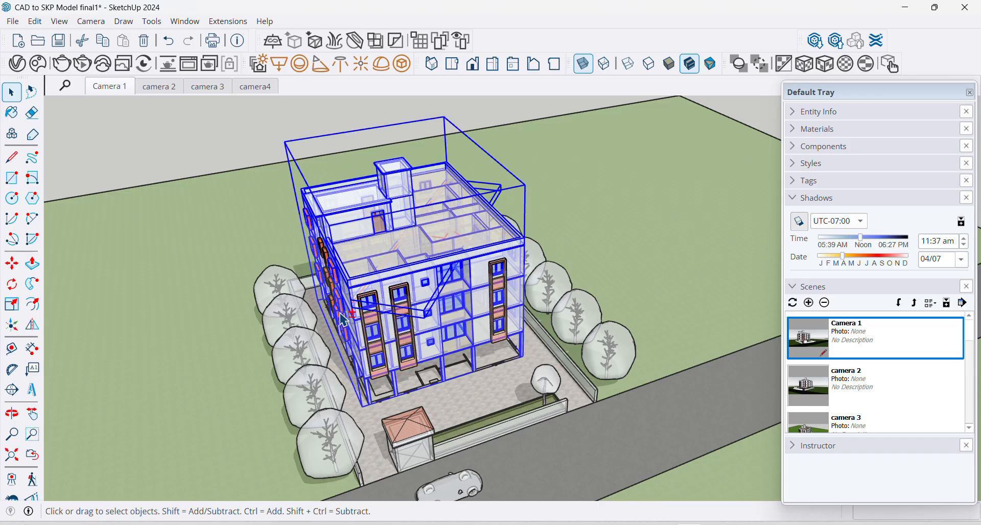
shift+click(339, 320)
scroll(339, 320, up, 8)
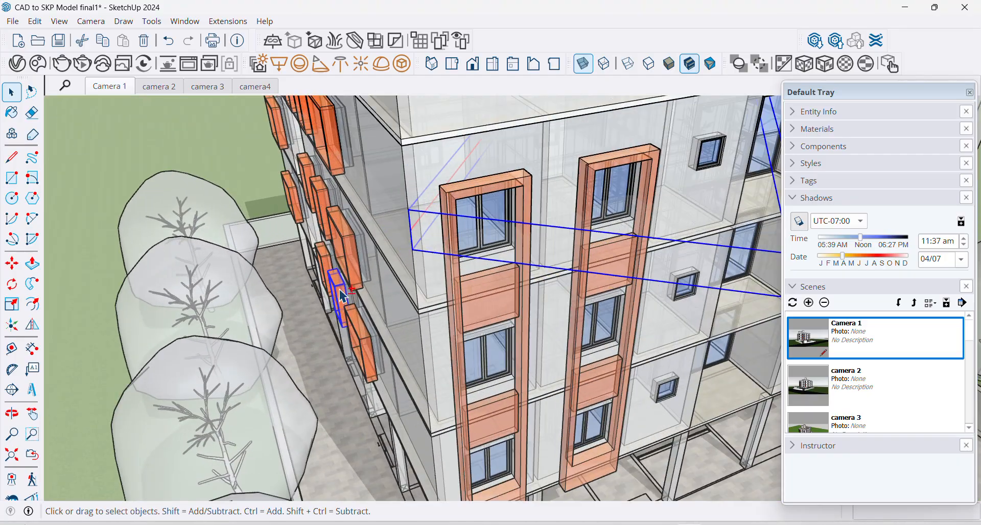
scroll(378, 341, down, 6)
mouse_move(379, 341)
middle_down()
mouse_move(467, 312)
mouse_move(767, 270)
mouse_move(563, 286)
mouse_move(449, 262)
mouse_move(639, 342)
mouse_move(593, 413)
mouse_move(140, 399)
middle_up()
middle_drag(348, 352, 102, 317)
middle_drag(412, 307, 322, 309)
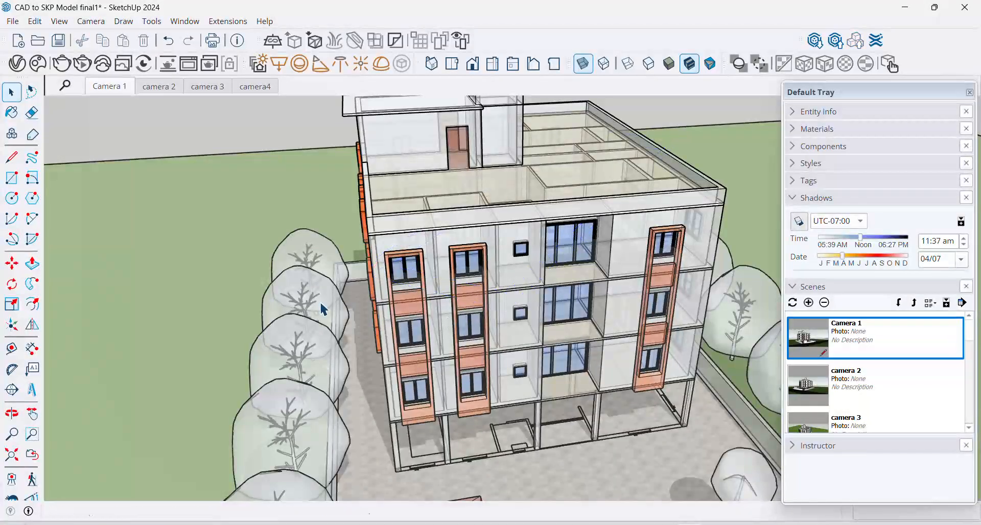
- Select the section plane around the site and erase it
scroll(369, 393, down, 5)
middle_drag(369, 394, 522, 327)
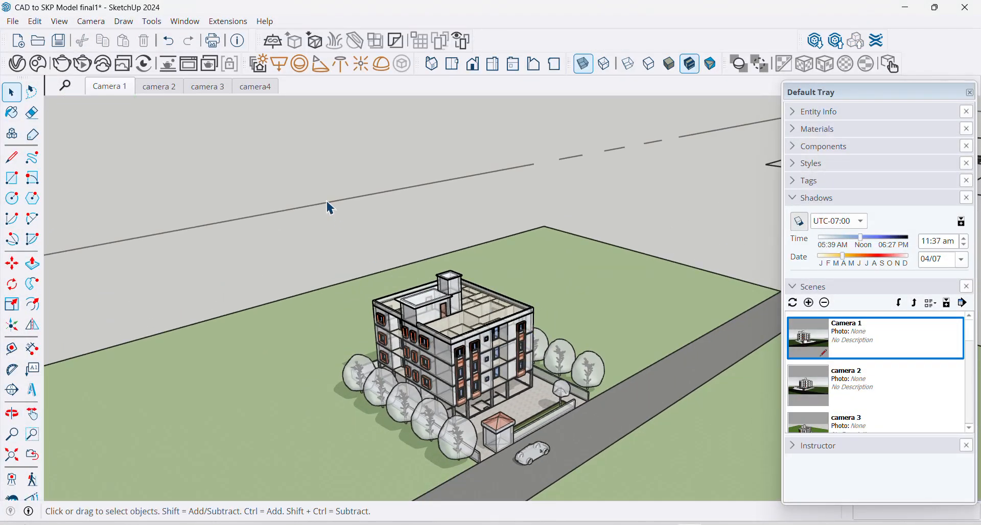
scroll(322, 210, down, 3)
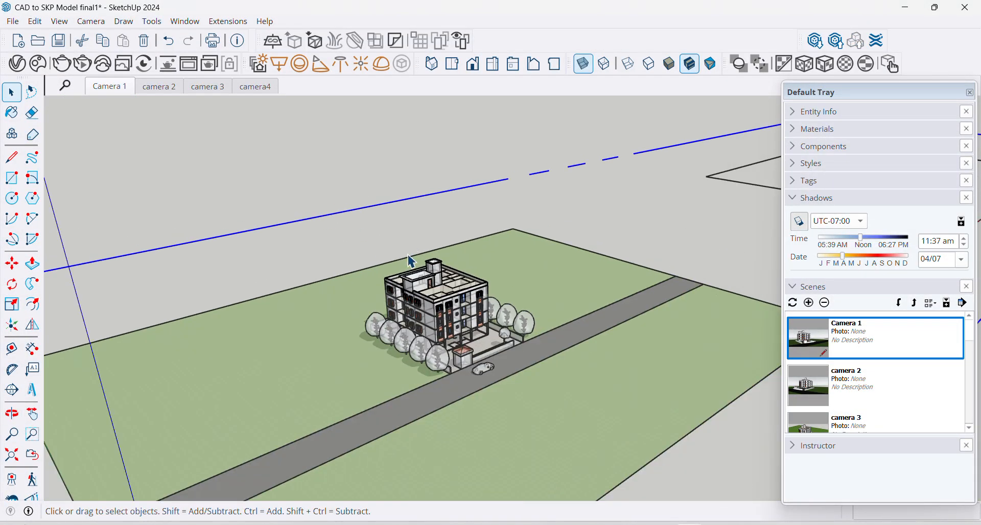
right_click(350, 210)
middle_drag(302, 208, 319, 346)
scroll(404, 339, down, 3)
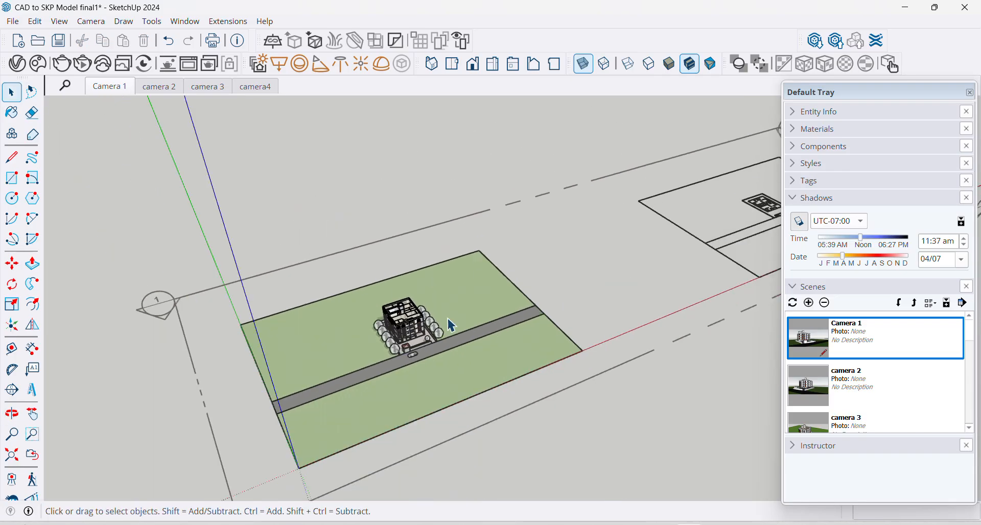
right_click(360, 248)
click(395, 272)
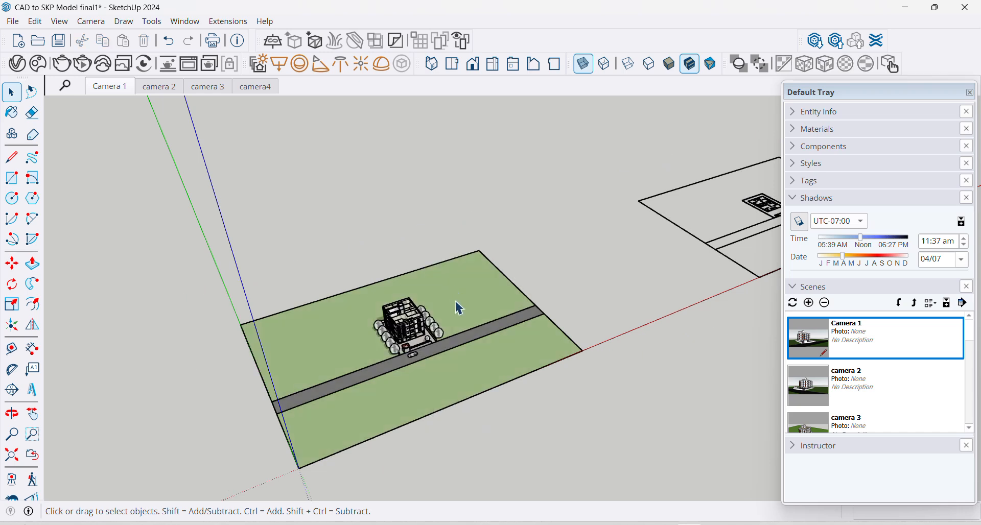
- Turn off X-Ray and draw a V-Ray rectangle light over the roof, from the far inner parapet corner to the near corner
scroll(404, 330, up, 5)
scroll(405, 331, up, 5)
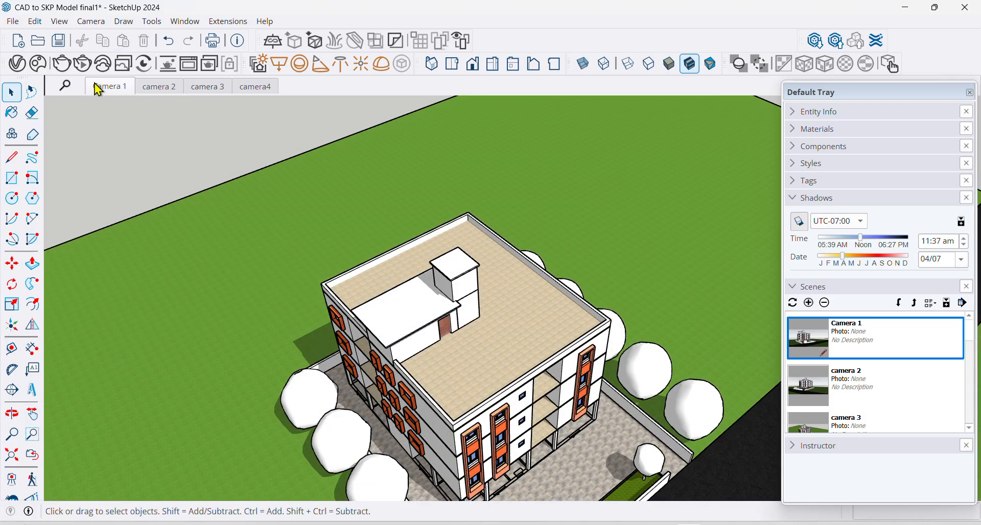
click(279, 64)
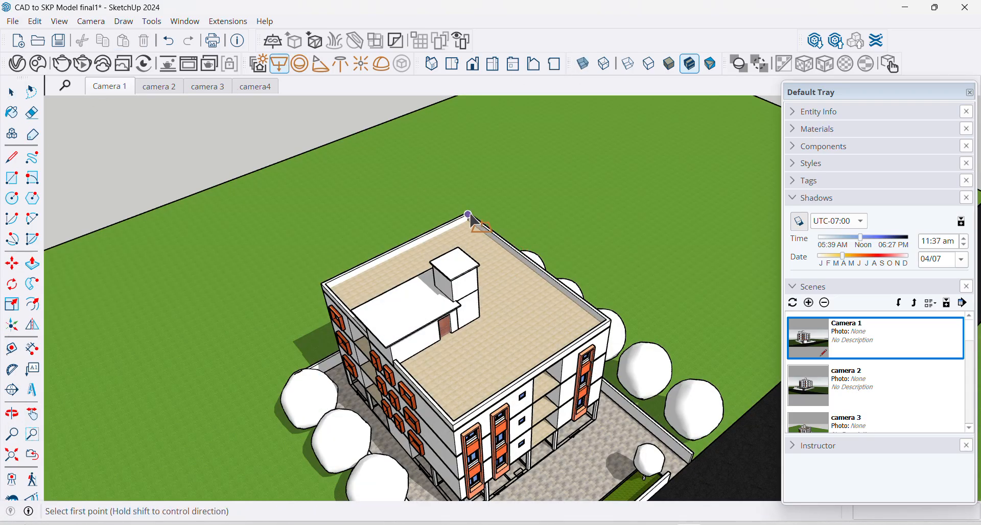
scroll(469, 213, up, 5)
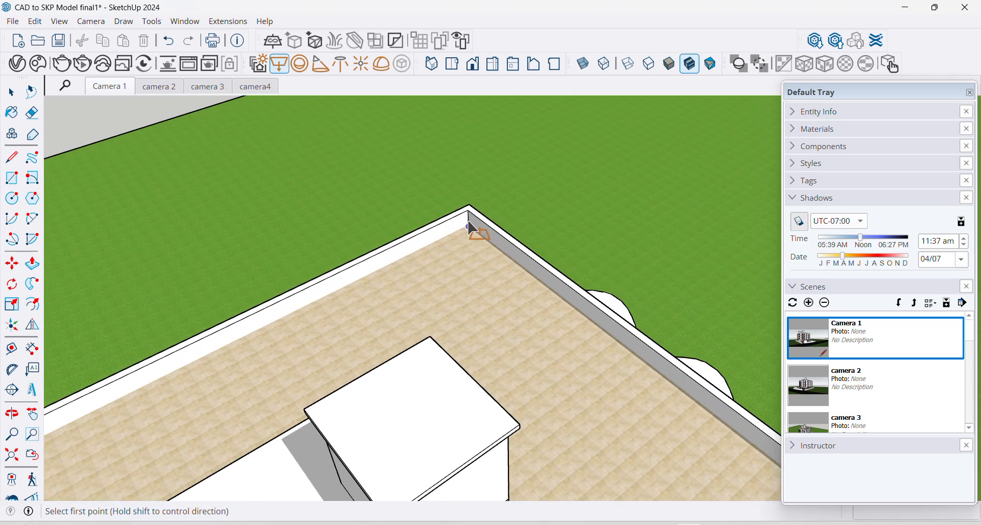
click(468, 210)
scroll(465, 225, down, 3)
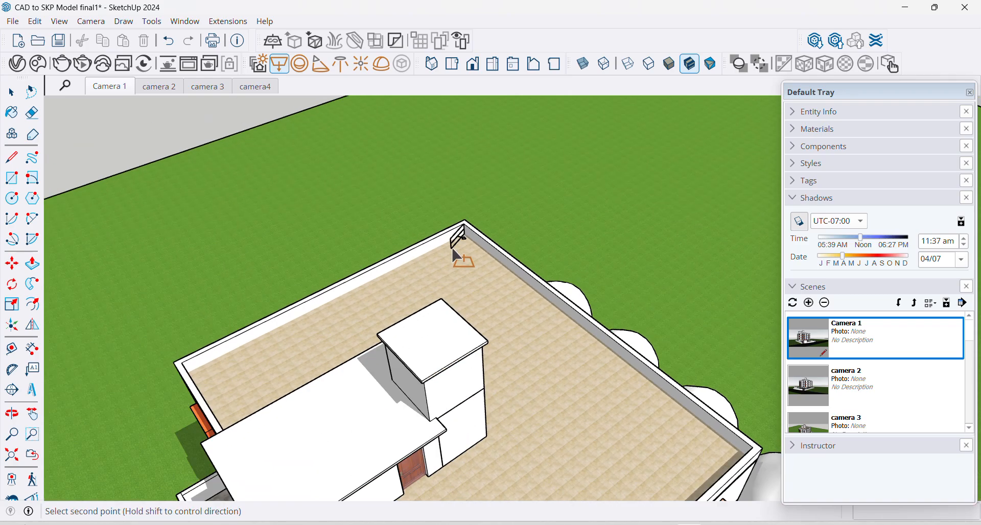
scroll(496, 286, down, 3)
scroll(457, 399, up, 3)
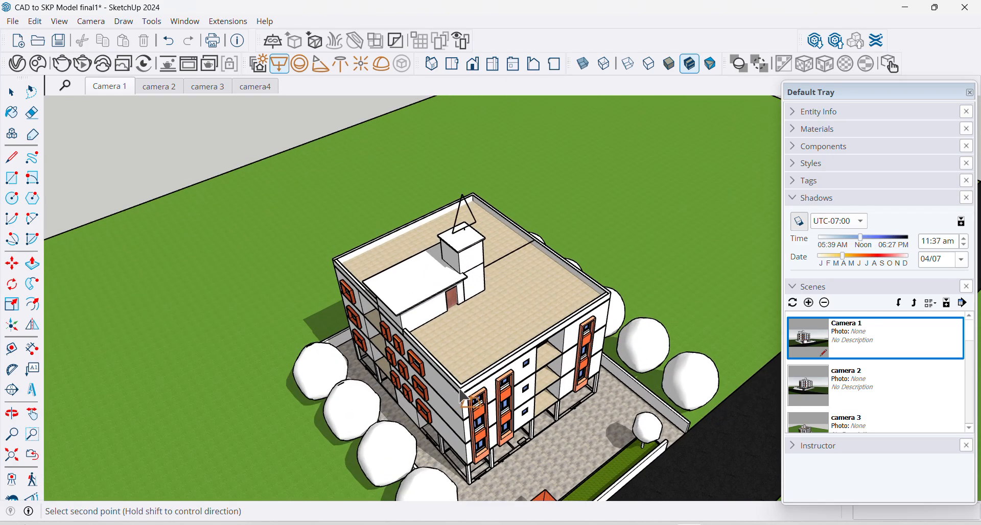
scroll(457, 398, up, 3)
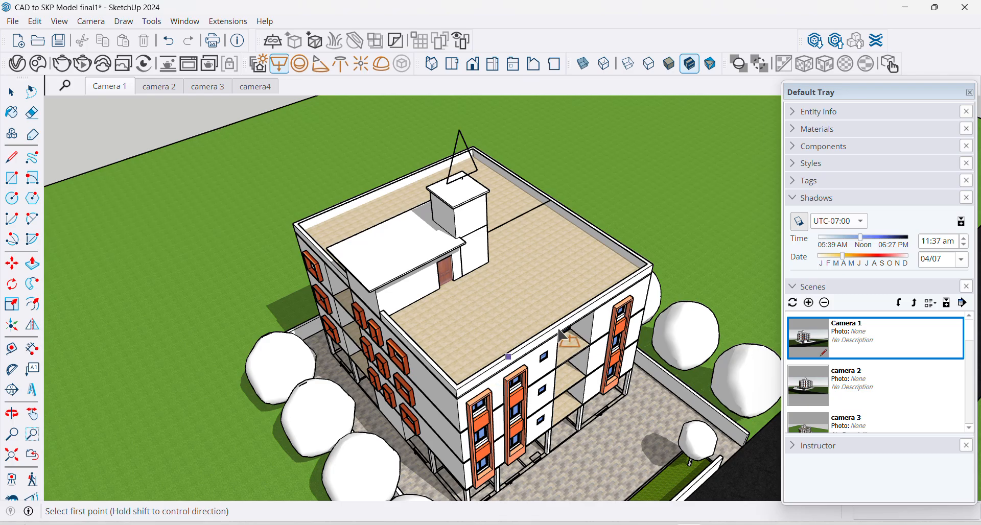
click(114, 86)
click(11, 92)
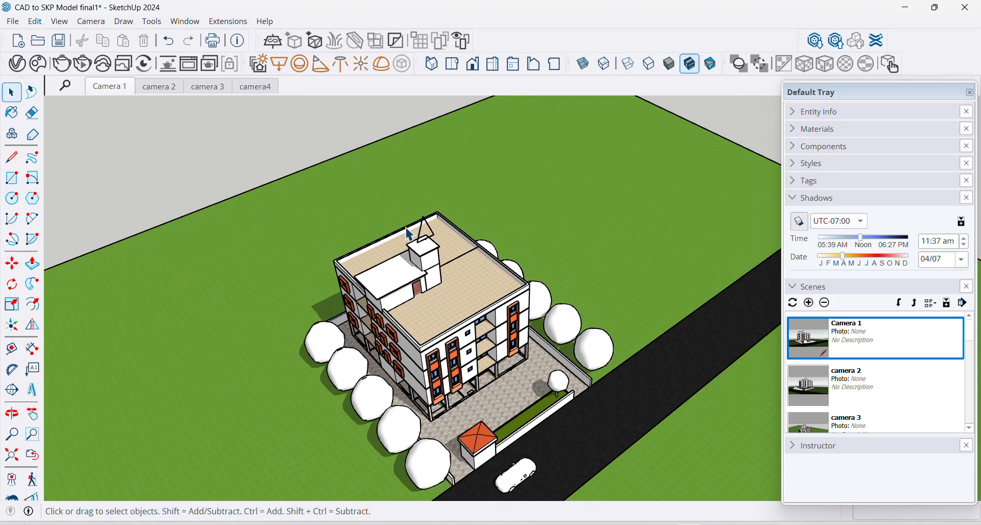
- Select the rectangle light over the roof and examine its extents and direction arrow from several sides
click(423, 236)
scroll(449, 280, down, 3)
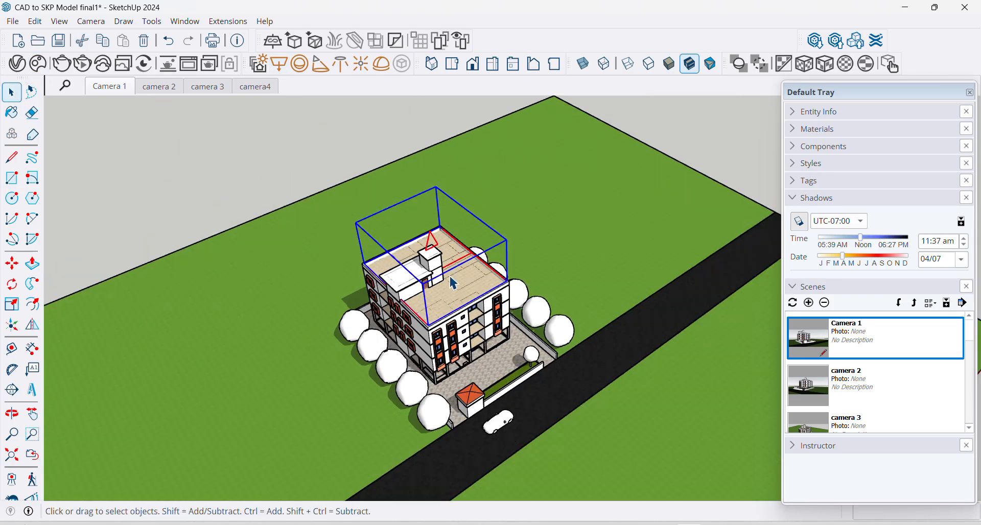
scroll(448, 281, up, 5)
scroll(409, 356, up, 10)
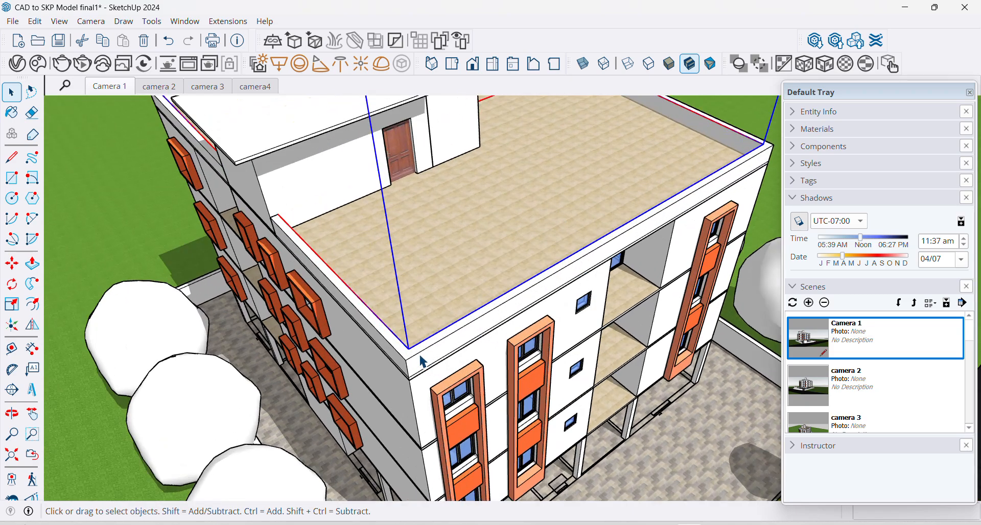
scroll(406, 355, down, 8)
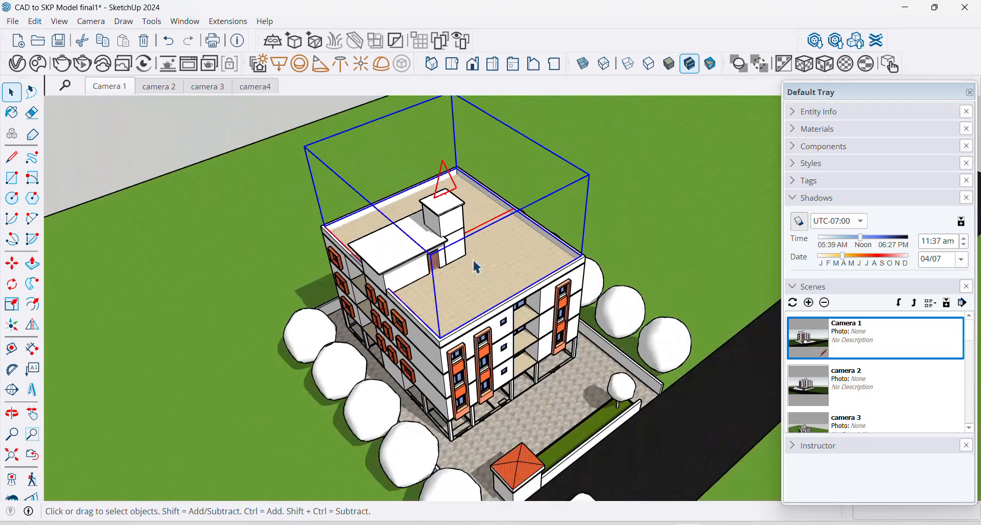
scroll(451, 162, up, 3)
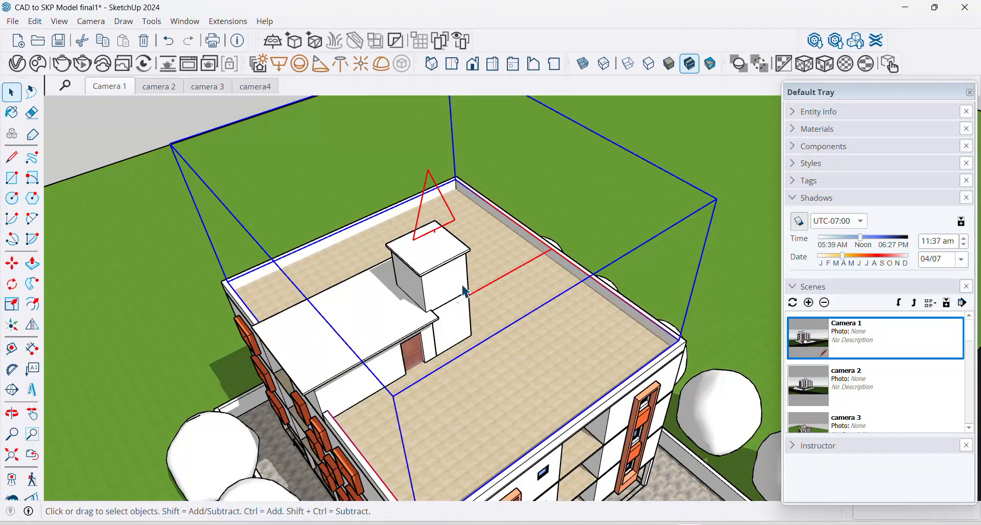
scroll(433, 309, down, 2)
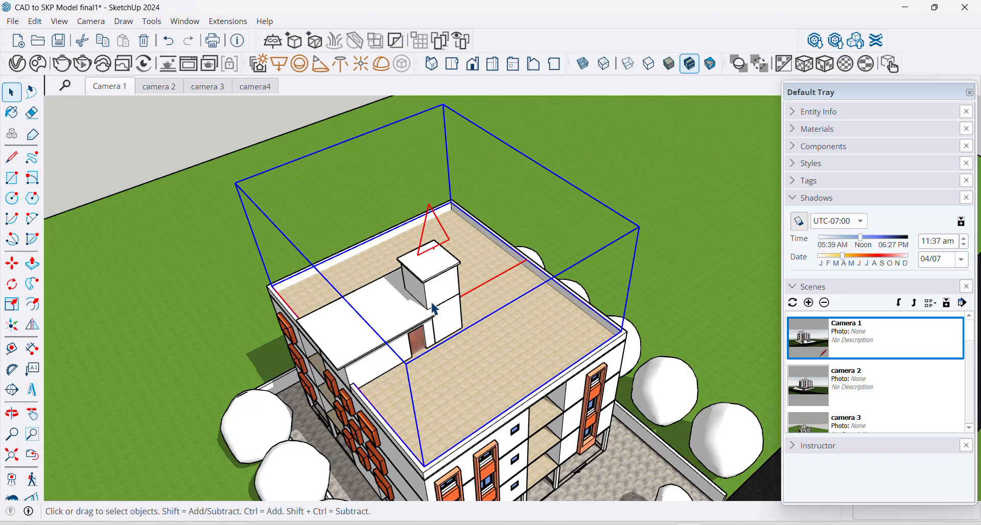
scroll(432, 308, down, 3)
middle_drag(482, 302, 331, 284)
scroll(482, 275, up, 3)
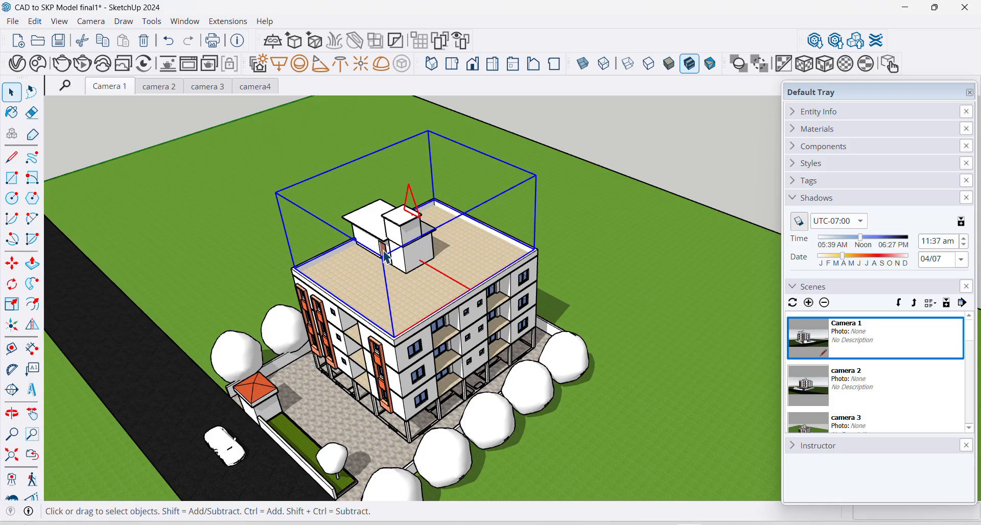
right_click(409, 207)
mouse_move(488, 131)
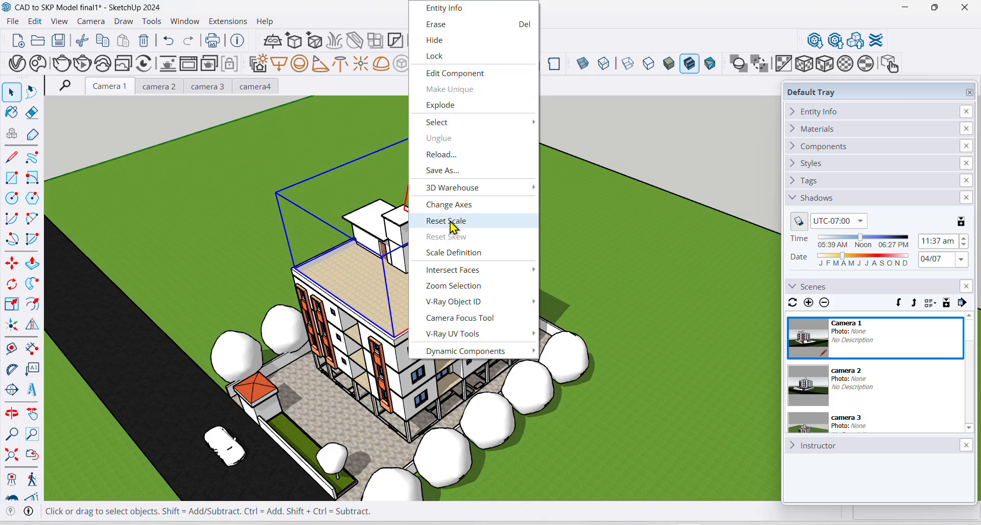
click(463, 207)
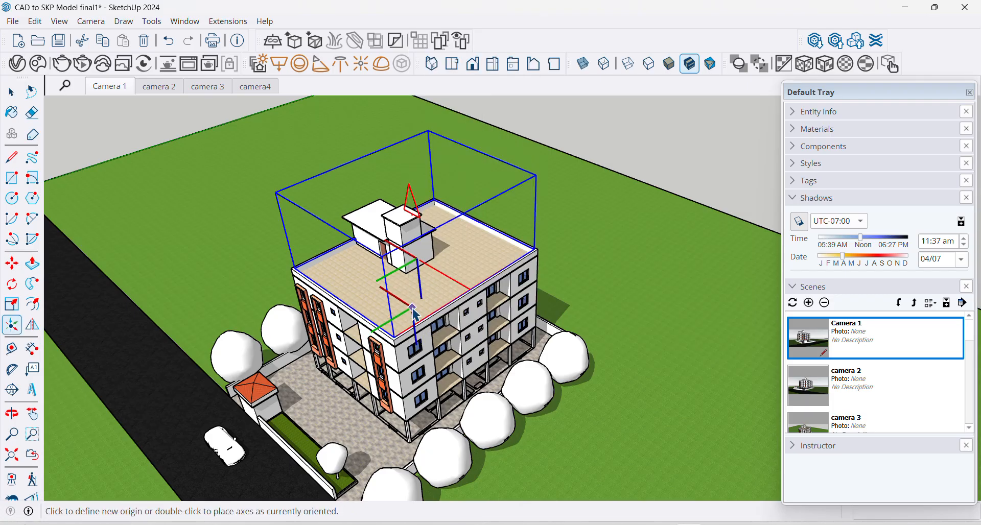
click(12, 92)
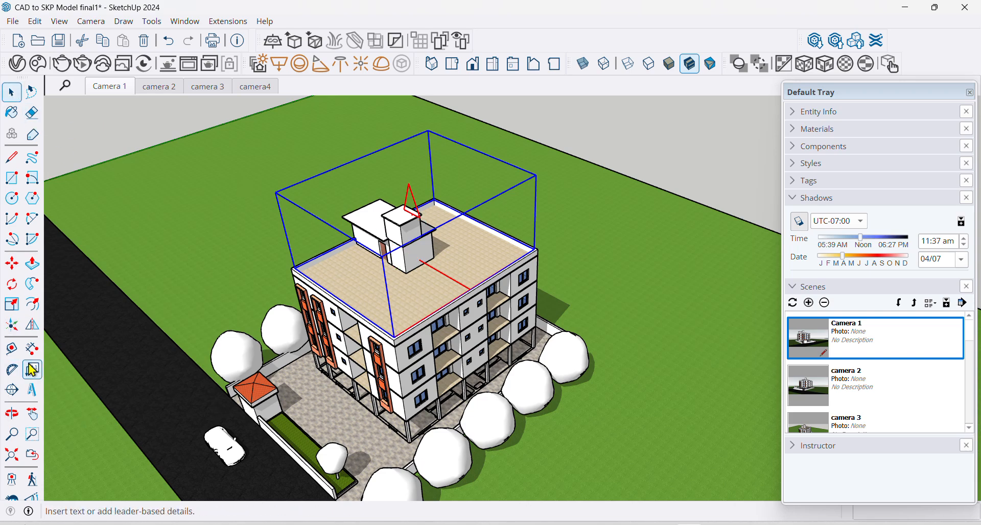
- Flip the rectangle light over the roof about its horizontal plane so that it points downward
click(31, 327)
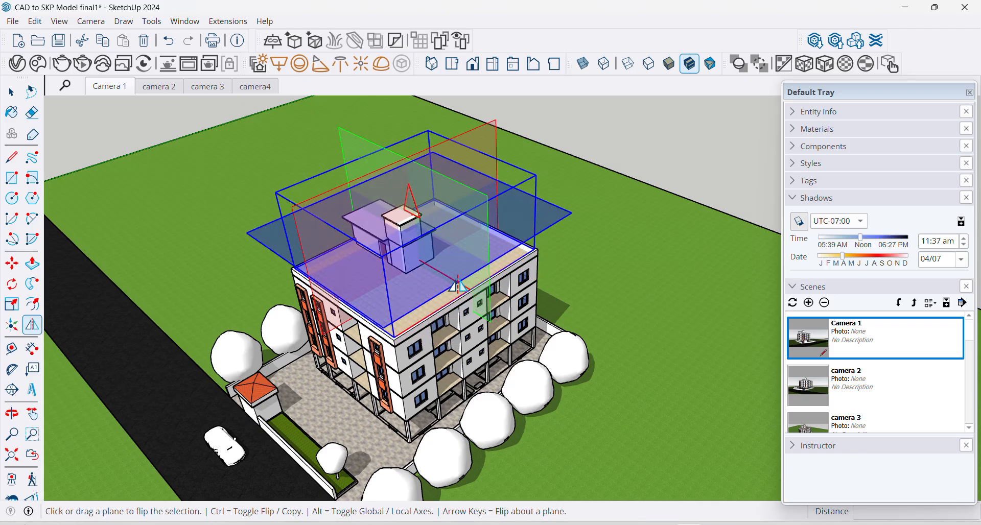
click(453, 291)
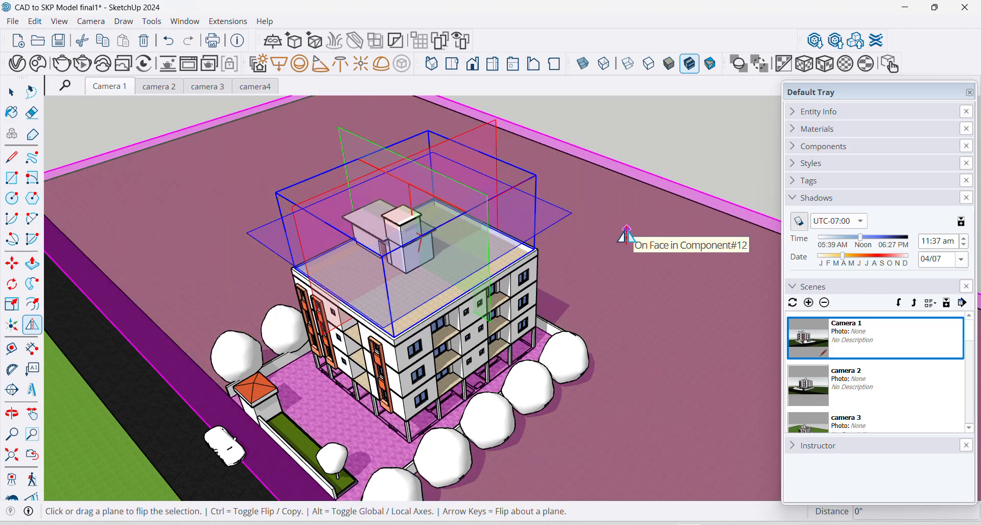
scroll(604, 308, down, 2)
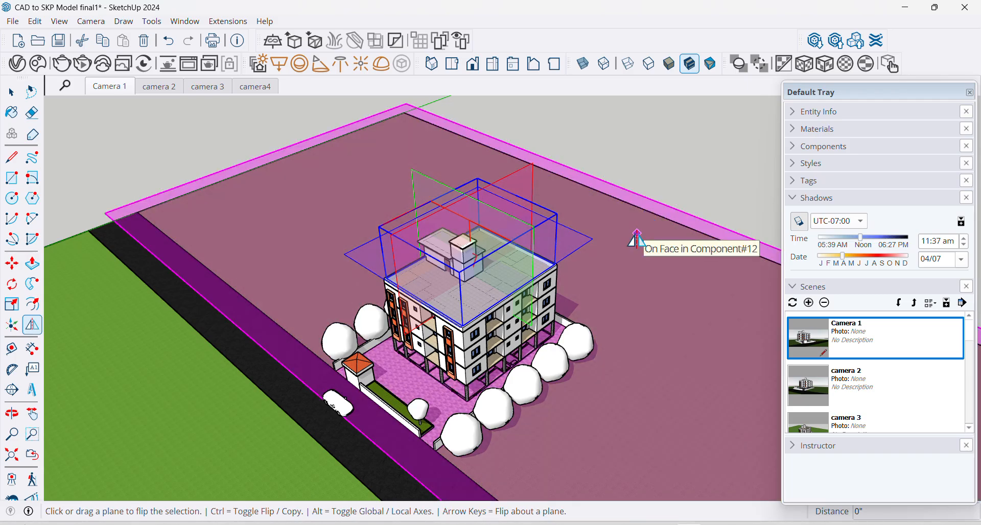
click(11, 93)
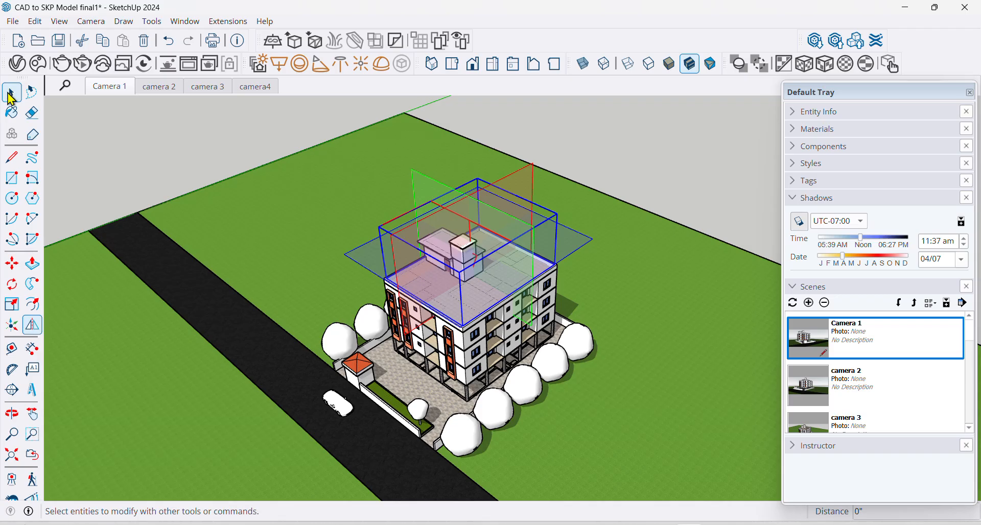
click(11, 94)
scroll(511, 256, up, 2)
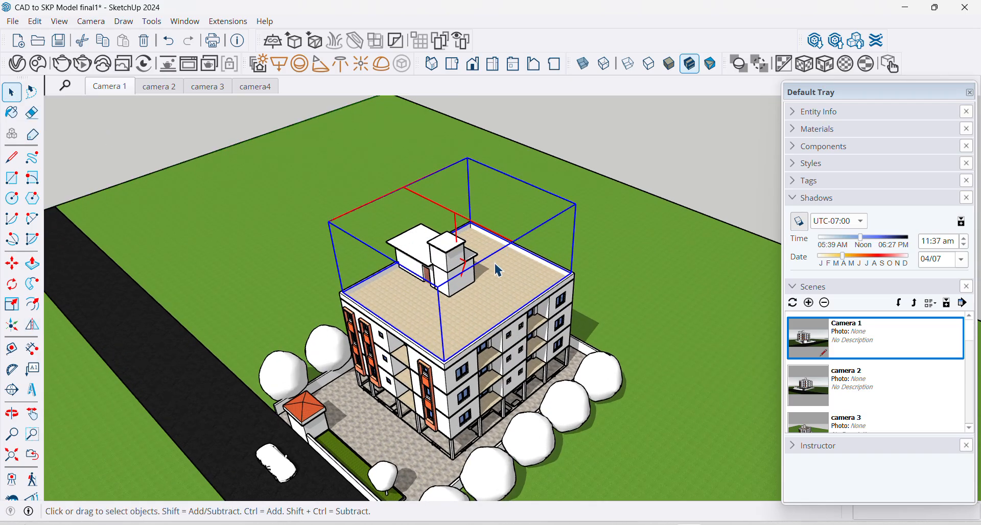
- Move the rectangle light about 30' 1" straight down along the blue axis, to just below the roof slab
key(m)
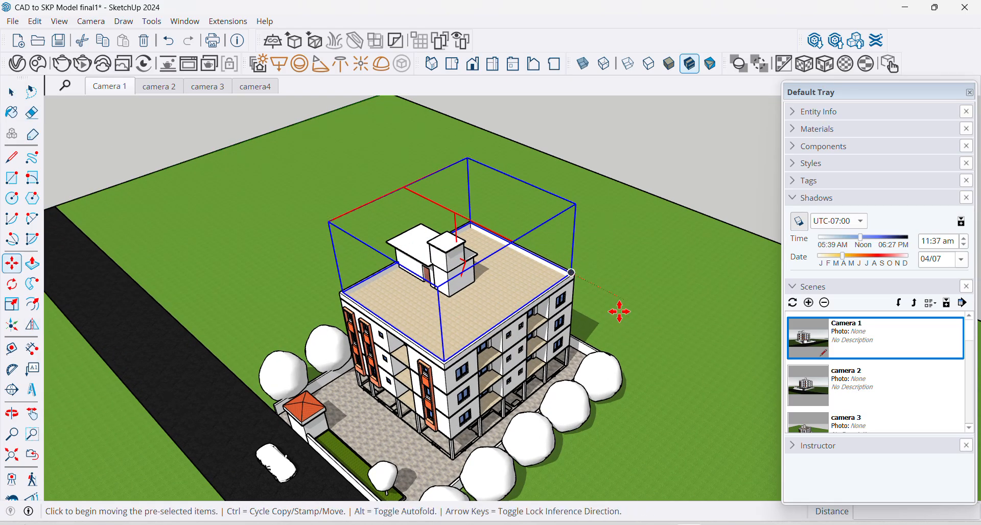
scroll(525, 258, up, 2)
scroll(579, 265, down, 3)
middle_drag(516, 351, 552, 208)
click(559, 163)
scroll(555, 260, up, 6)
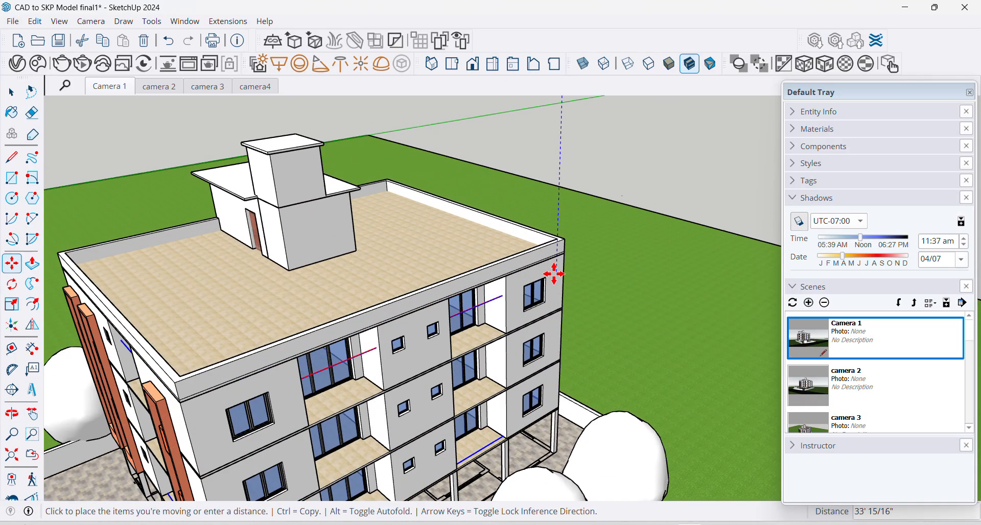
scroll(560, 246, up, 2)
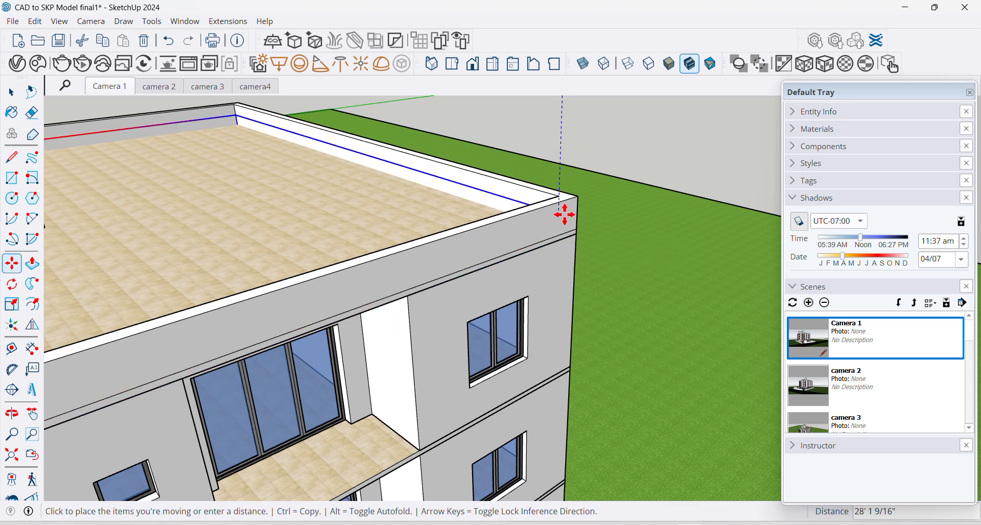
scroll(560, 236, up, 3)
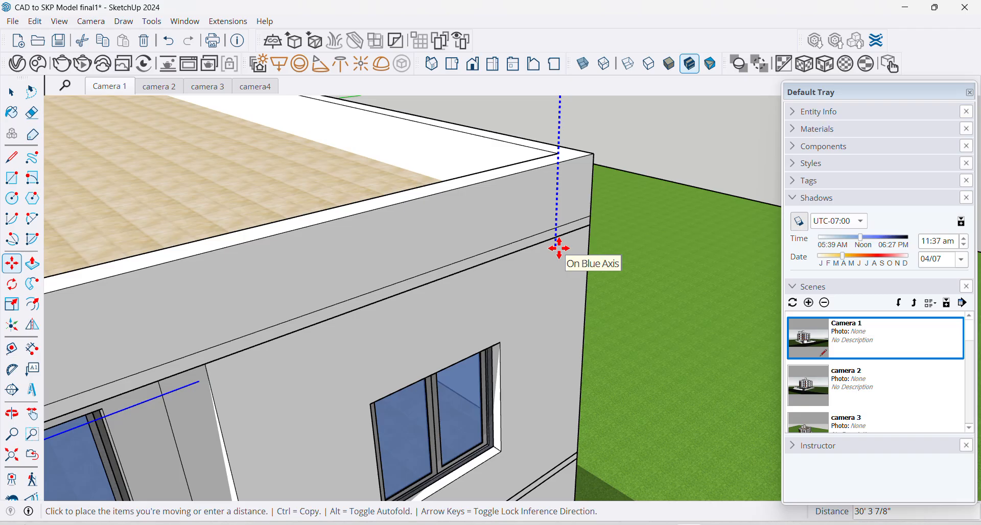
click(560, 241)
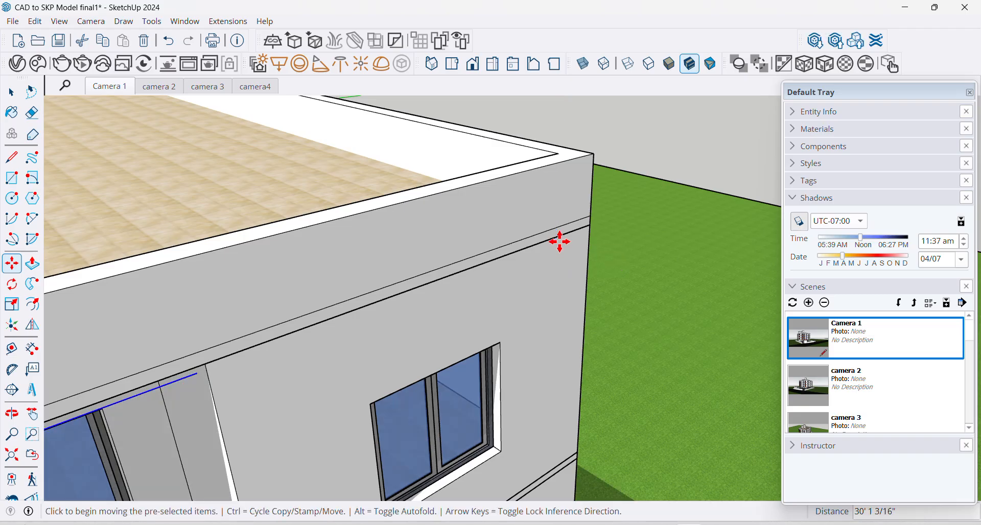
- Copy the rectangle light down by one storey at the building corner, repeat the copy as a 3x array, and clear the selection
scroll(558, 241, down, 10)
scroll(578, 256, up, 2)
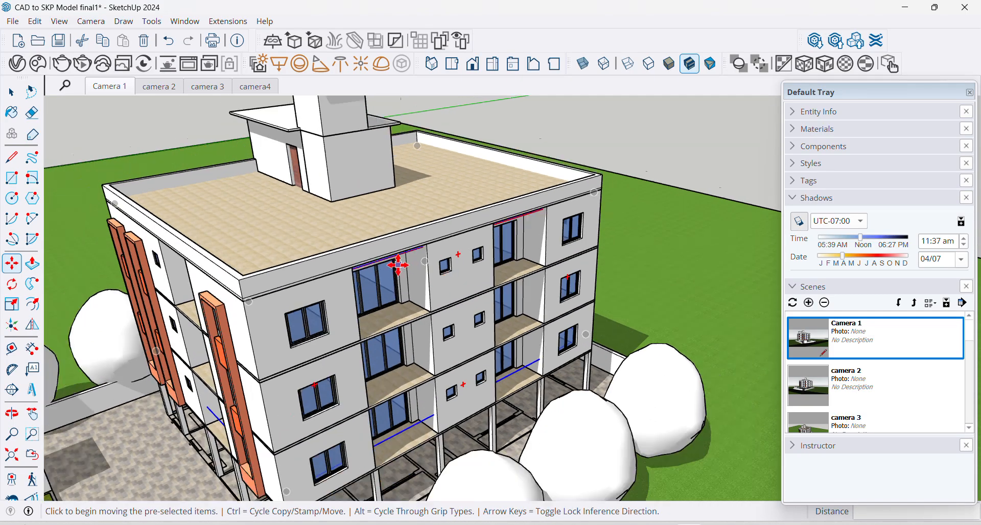
scroll(590, 225, up, 2)
scroll(618, 252, up, 2)
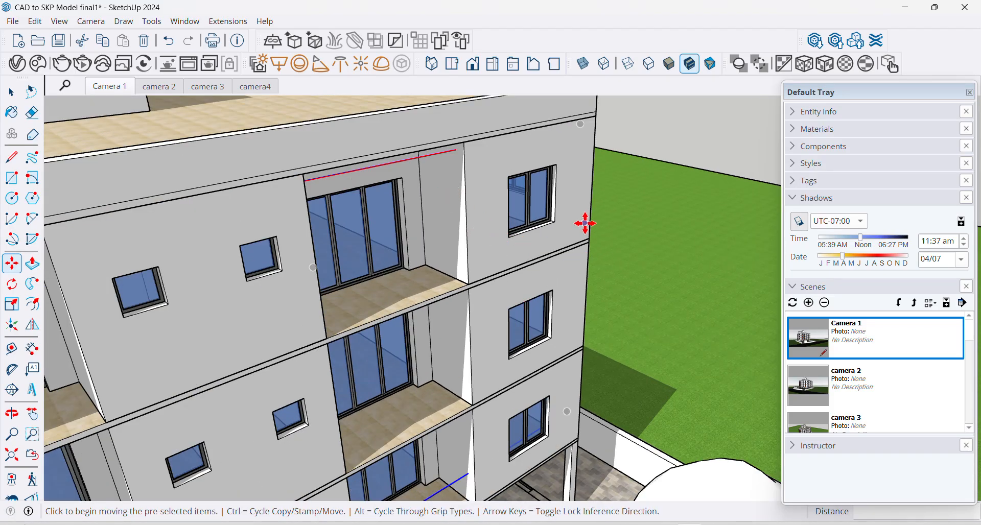
scroll(595, 148, up, 4)
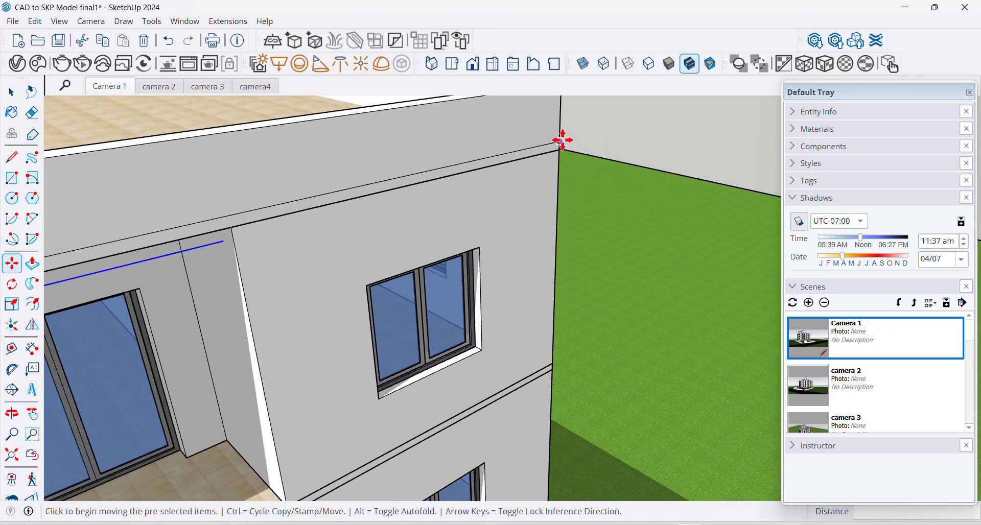
key(ctrl)
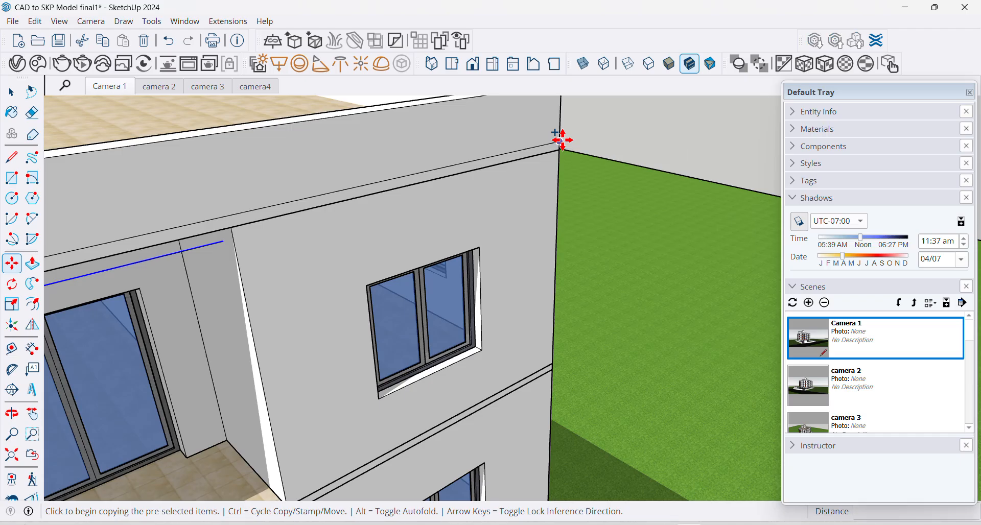
click(559, 140)
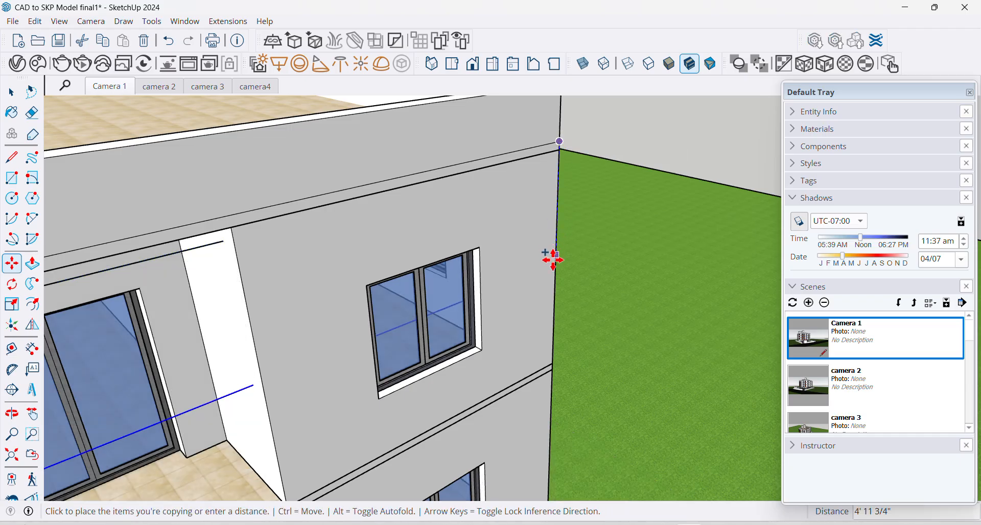
click(554, 363)
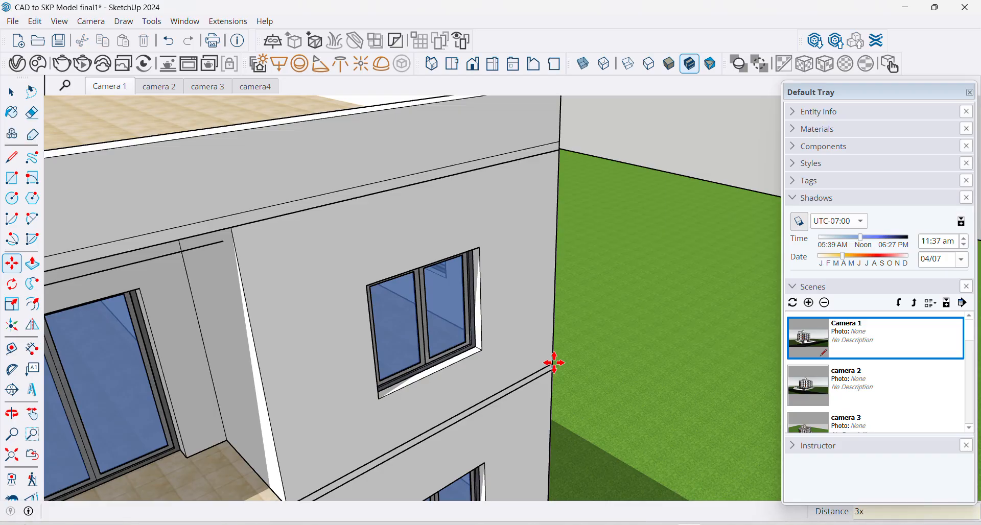
scroll(554, 363, down, 15)
scroll(492, 339, up, 3)
key(space)
click(624, 158)
- Render the Camera 1 scene with V-Ray and save the result to the frame buffer history
scroll(431, 377, up, 8)
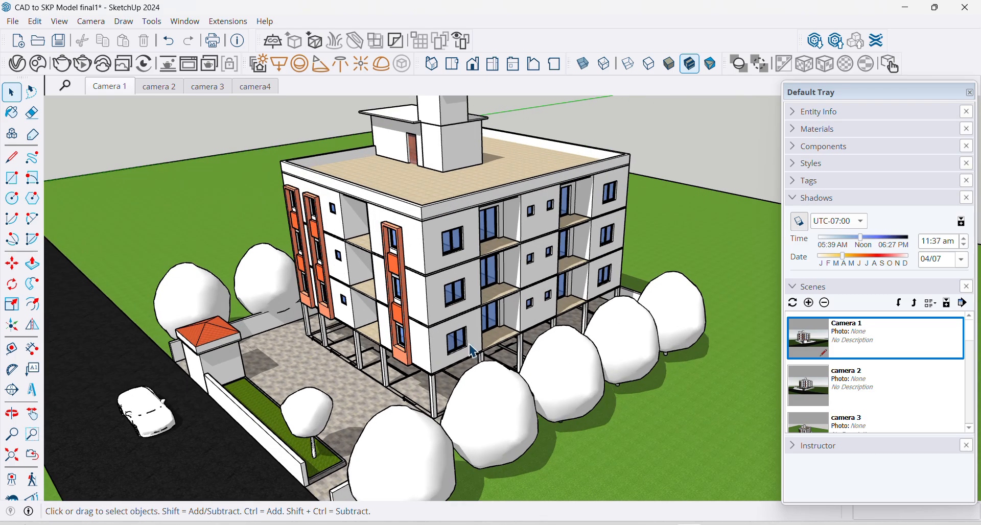
scroll(345, 340, up, 3)
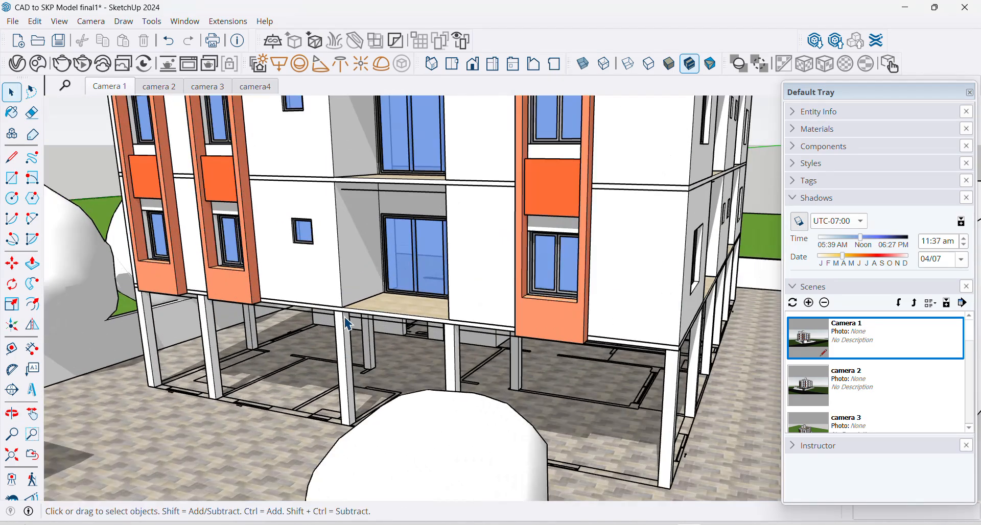
scroll(327, 321, down, 3)
middle_drag(328, 321, 466, 351)
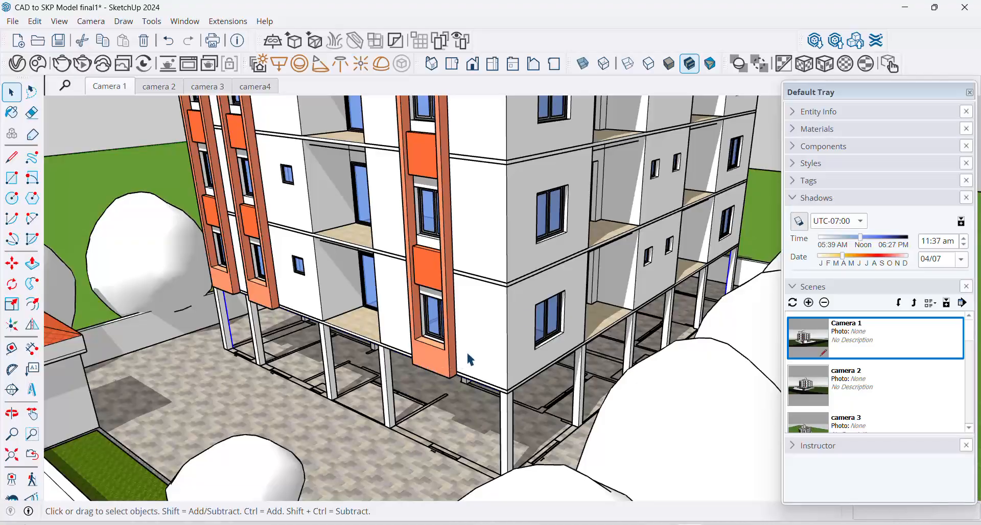
click(108, 86)
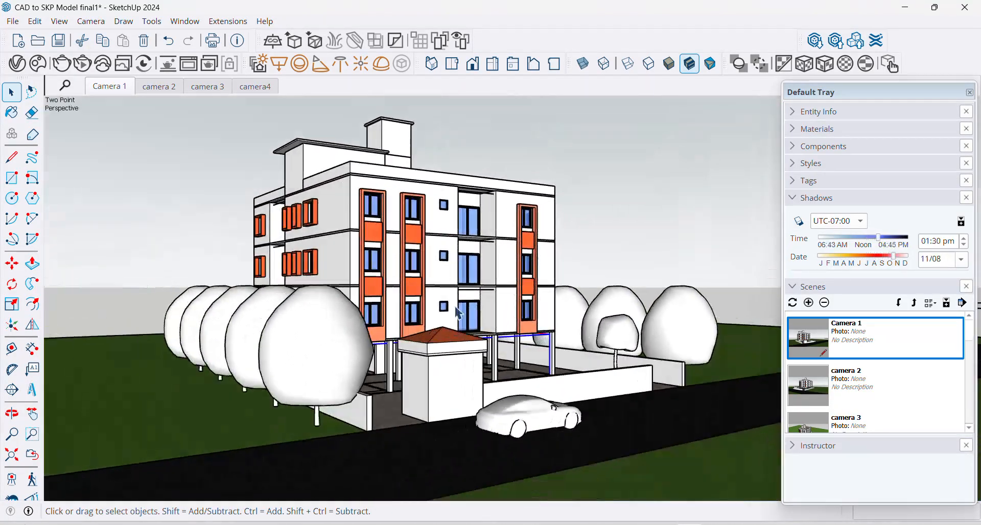
click(60, 68)
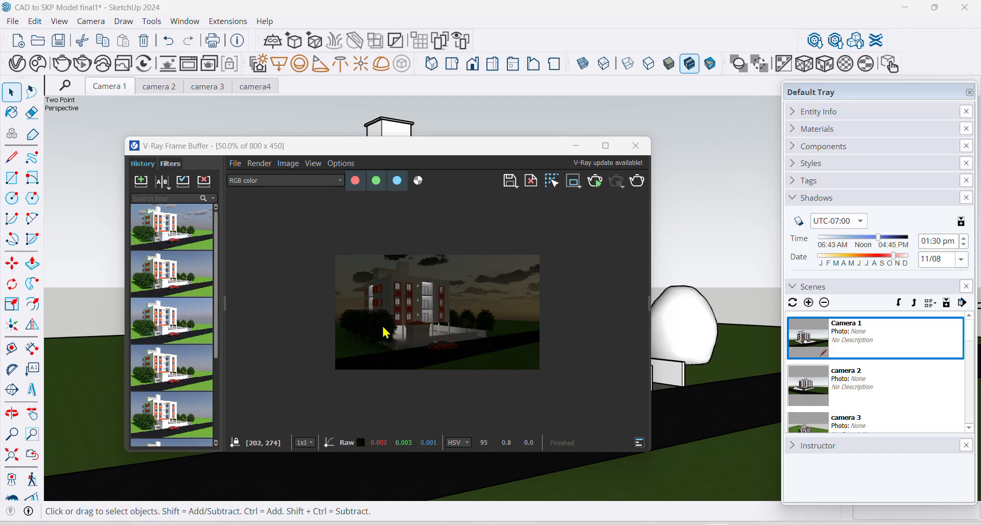
scroll(409, 343, up, 1)
click(141, 181)
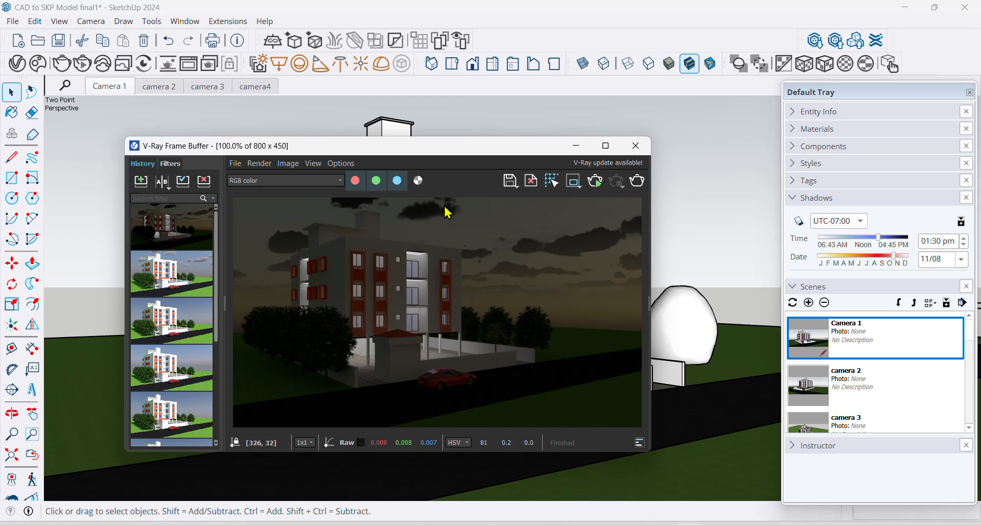
click(636, 146)
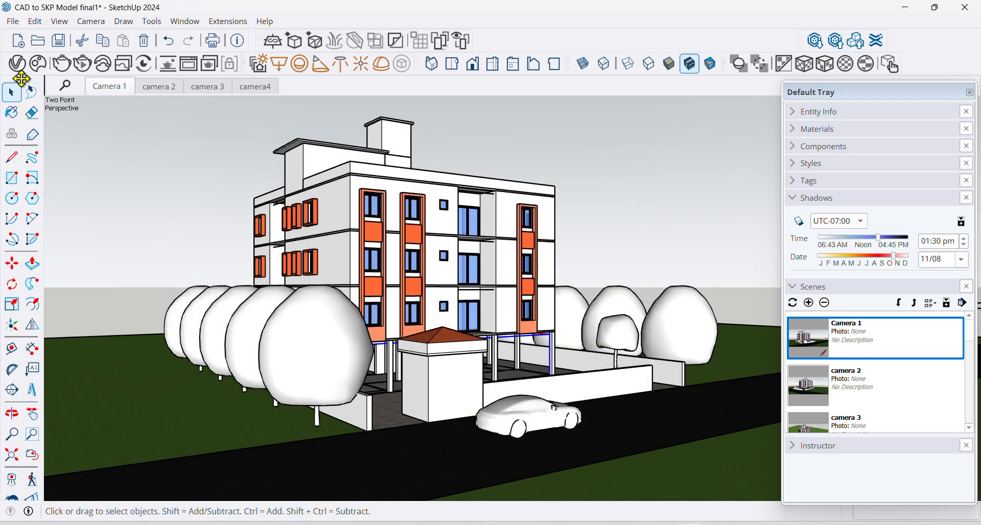
- Set the color of Rectangle Light#1 to a warm yellow-orange (R 0.929, G 0.726, B 0.173) in the V-Ray Asset Editor
click(17, 62)
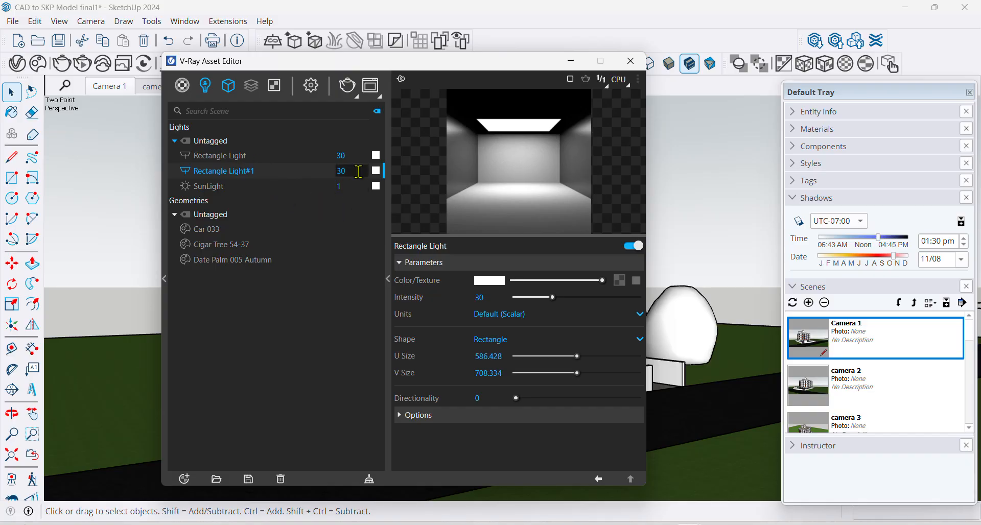
click(372, 174)
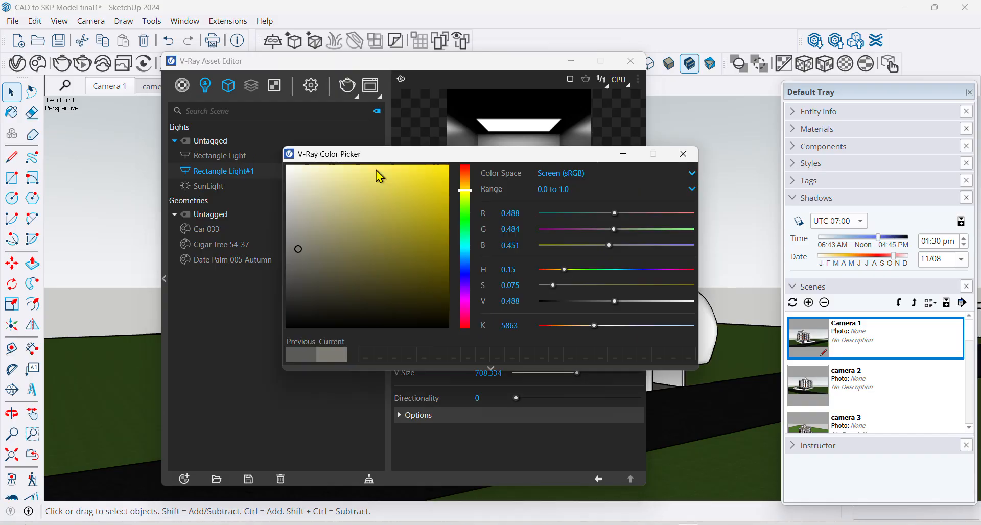
click(466, 186)
click(419, 176)
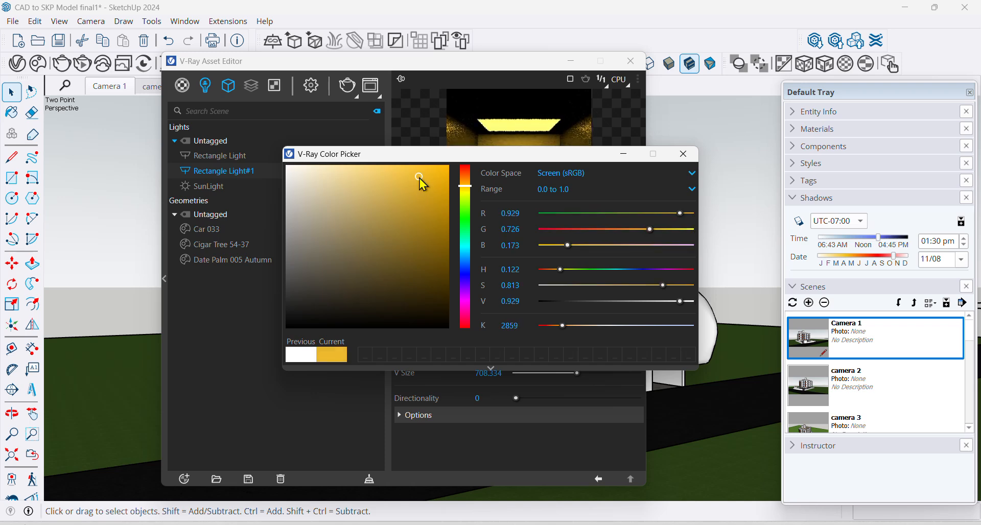
click(684, 154)
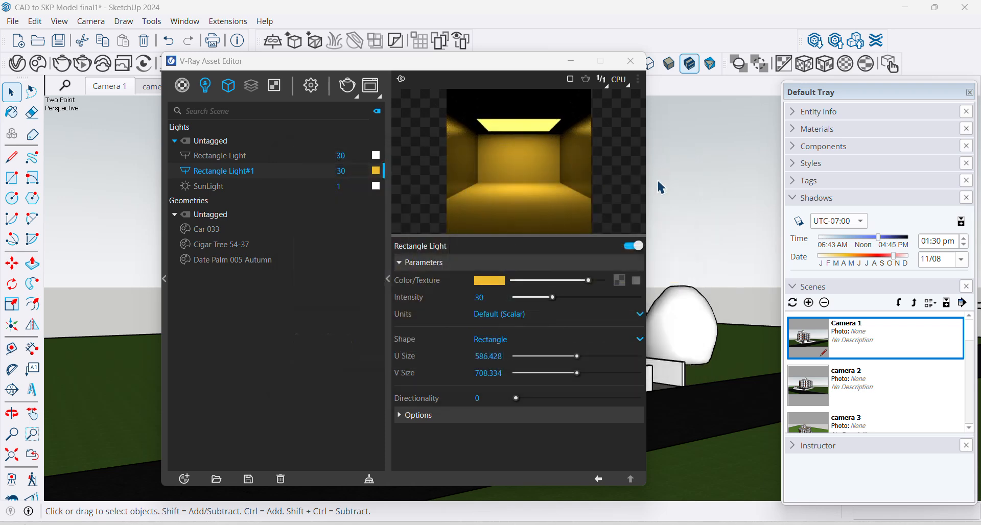
- Delete the asset named Rectangle Light from the V-Ray lights list permanently
click(208, 157)
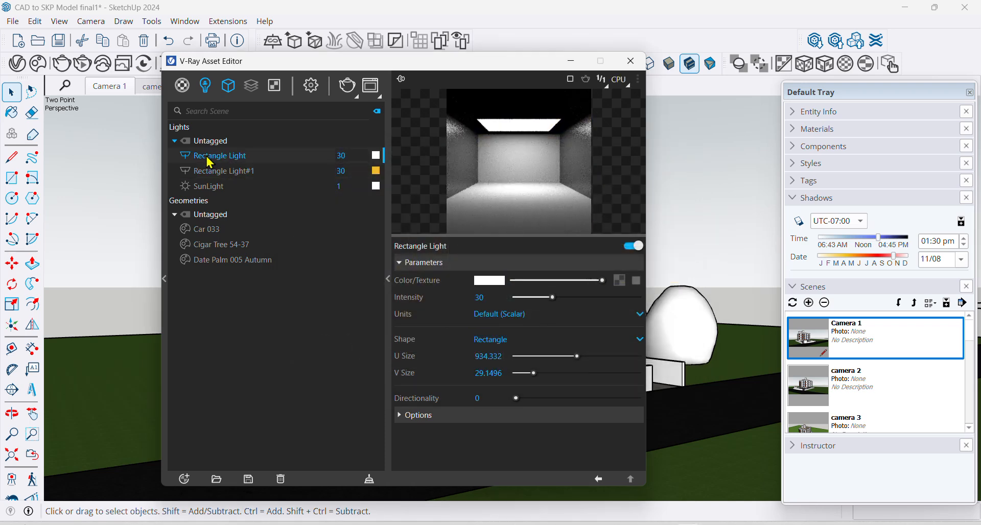
right_click(207, 156)
click(230, 232)
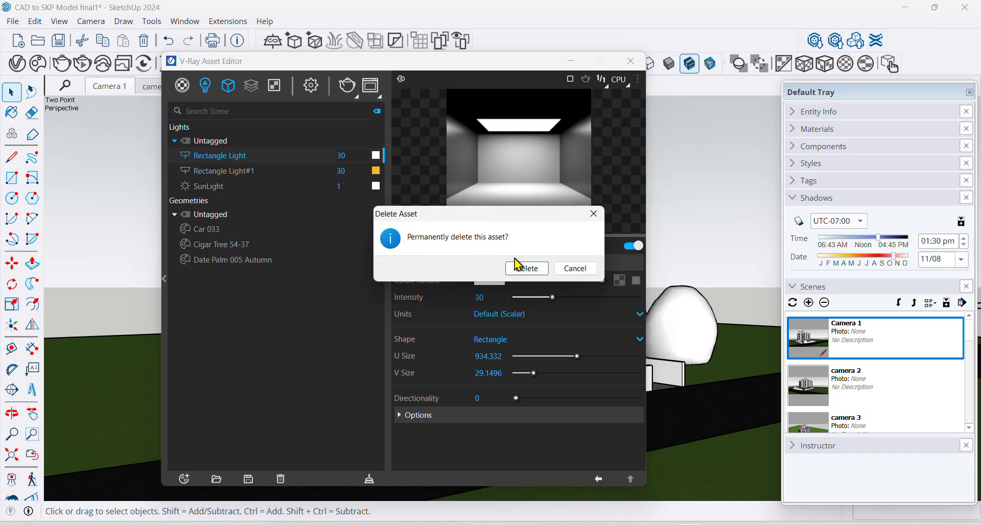
click(528, 268)
- Render again with the warm light, save the result to the history, and compare it with the previous white-light render in an A/B split
click(347, 85)
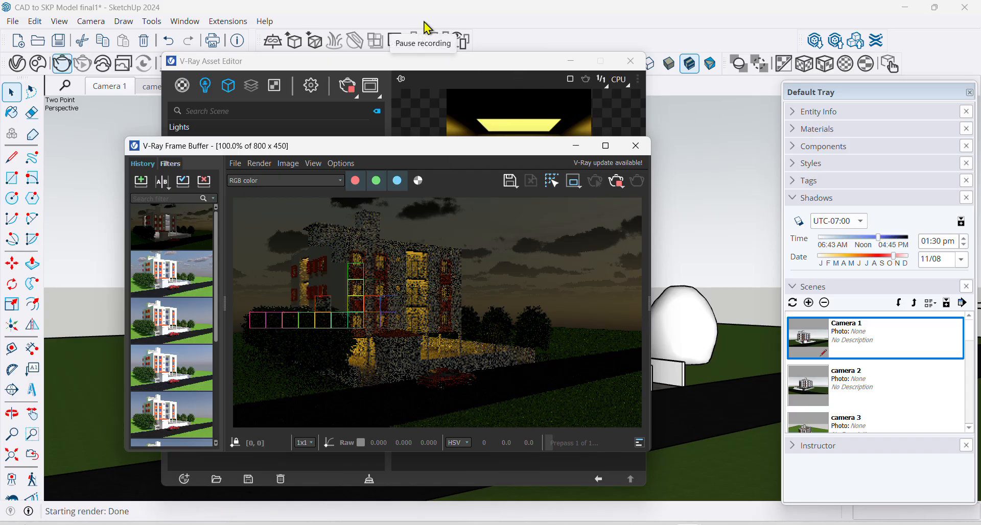
click(141, 180)
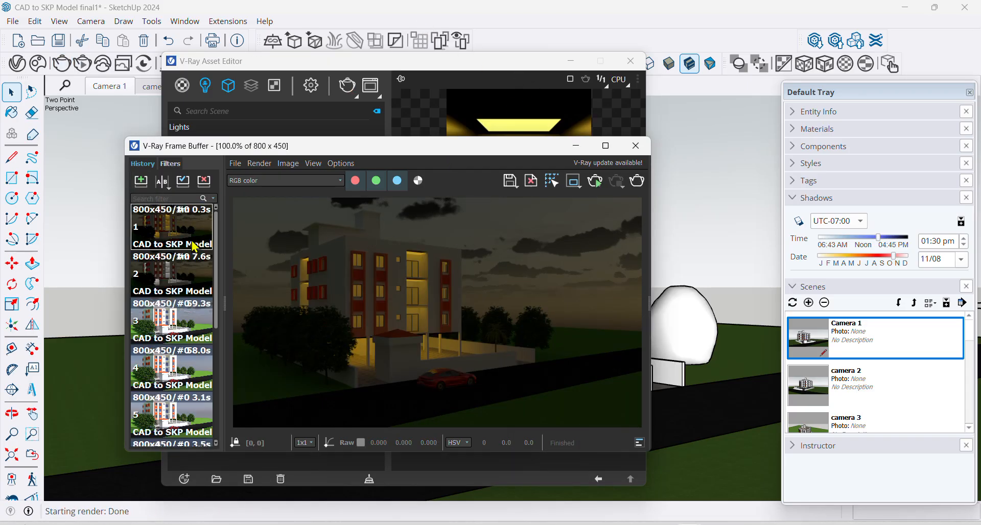
click(162, 181)
drag(440, 311, 412, 314)
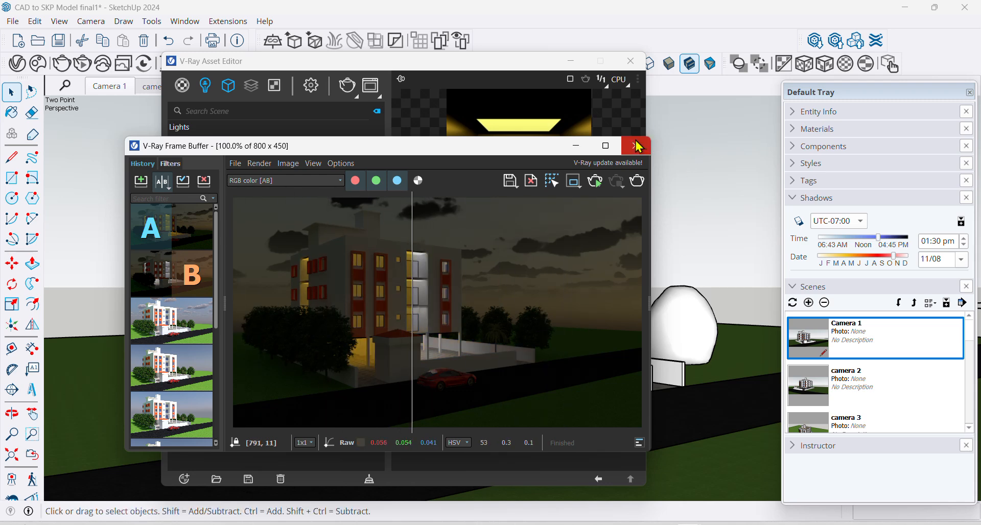
- Delete the Rectangle Light#1 asset permanently from the V-Ray lights list
click(636, 145)
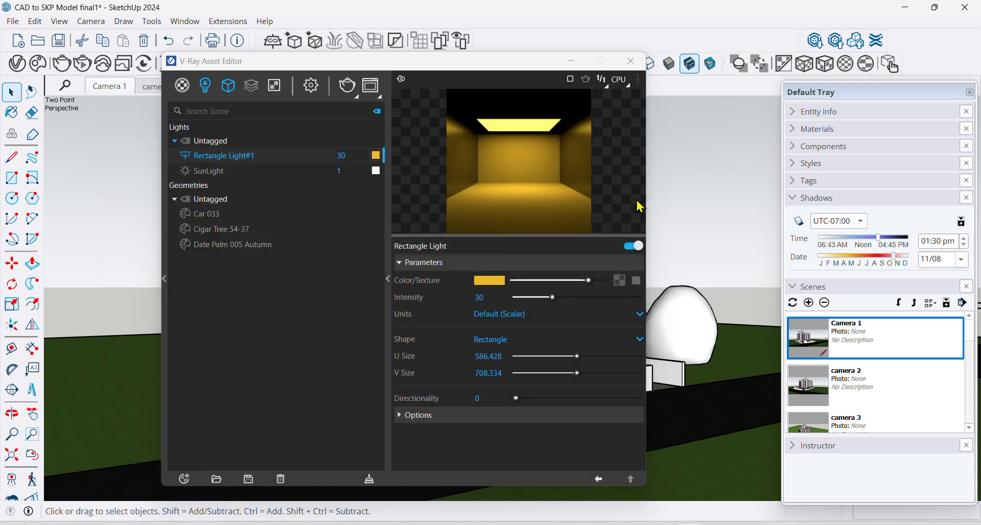
click(631, 60)
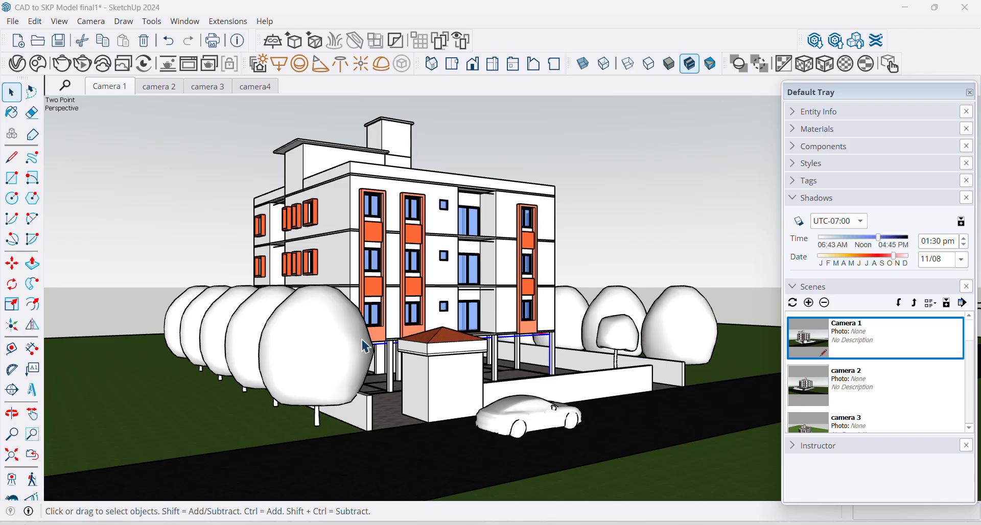
click(17, 63)
right_click(222, 165)
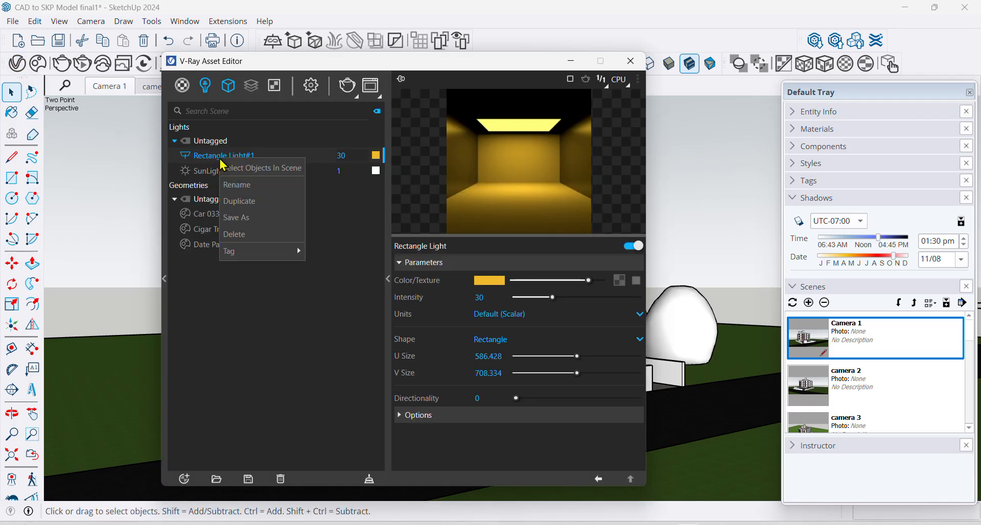
click(241, 240)
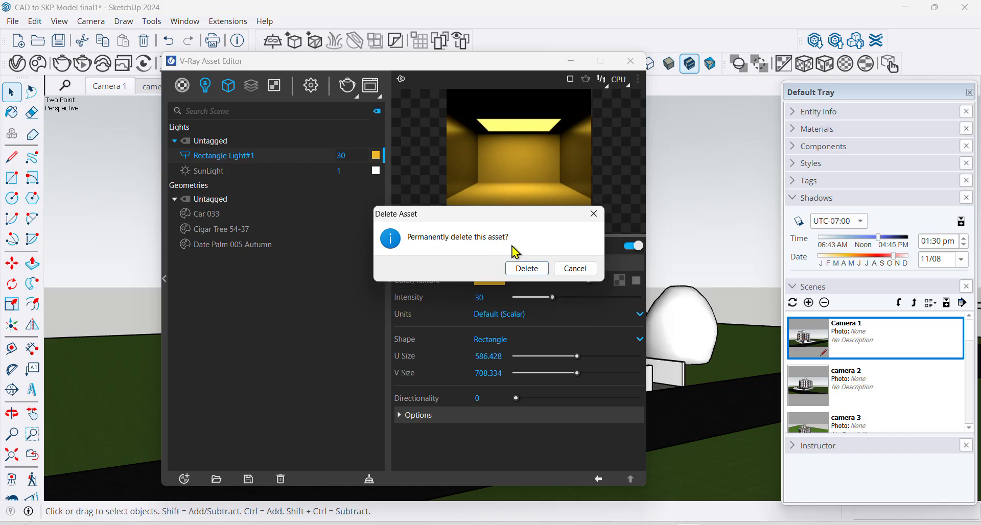
click(527, 269)
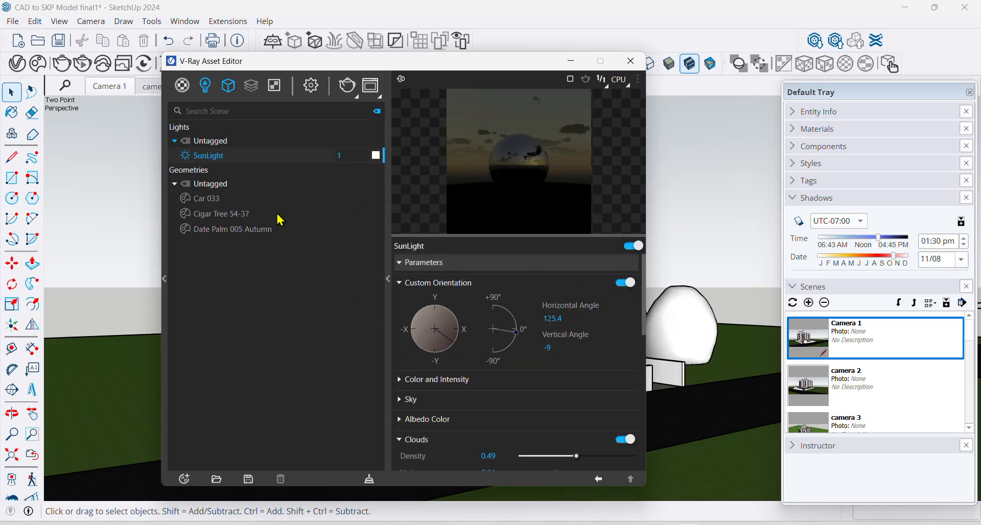
click(631, 61)
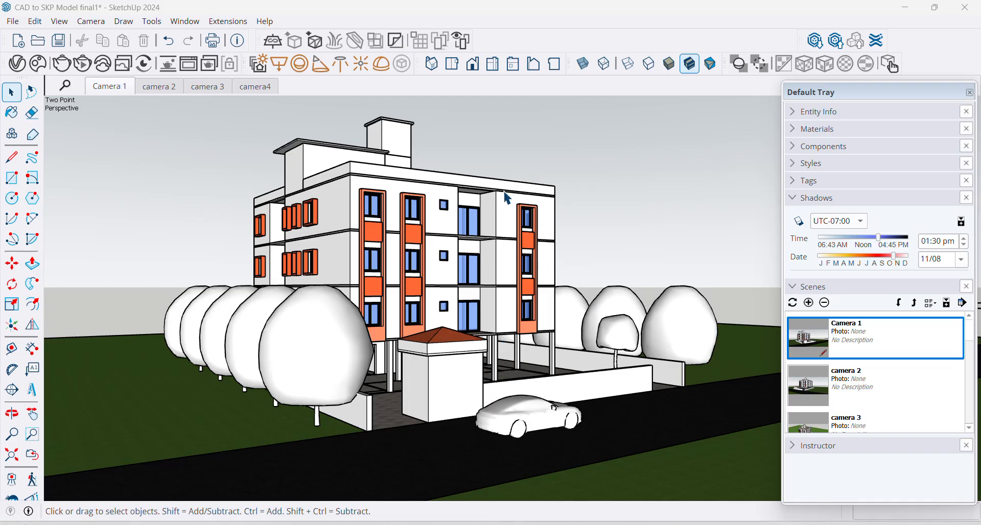
- Raise the SunLight's vertical angle to 48 and save a new daylight render of the scene to the frame buffer history
click(18, 64)
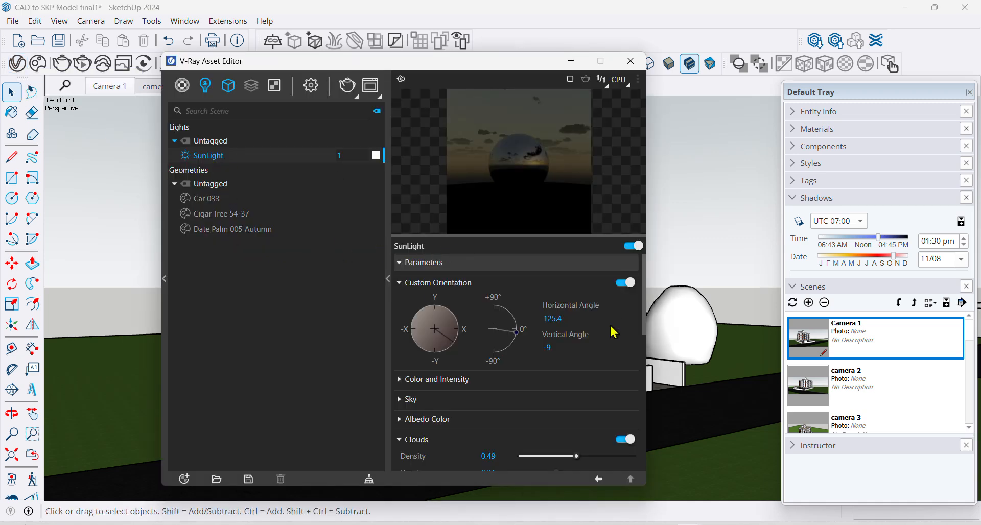
drag(516, 334, 515, 310)
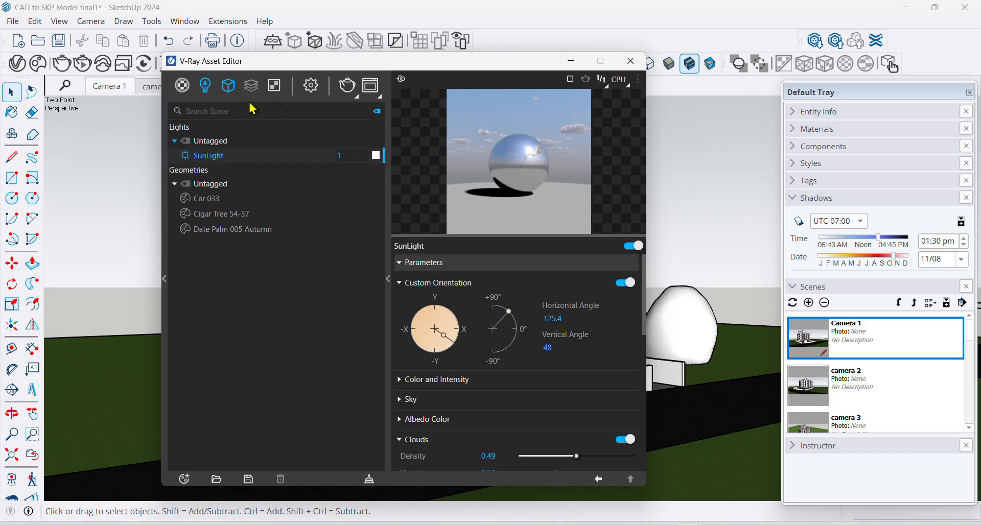
click(348, 92)
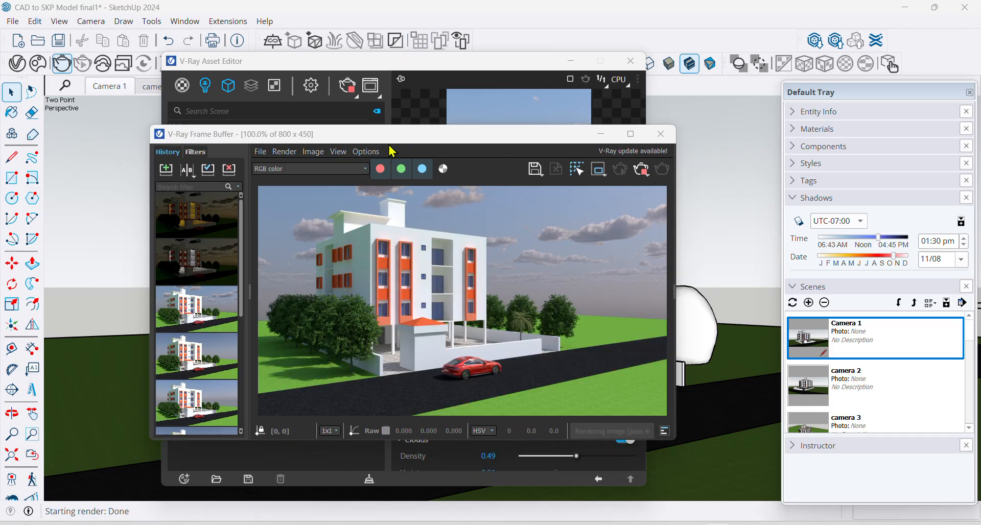
drag(392, 151, 418, 153)
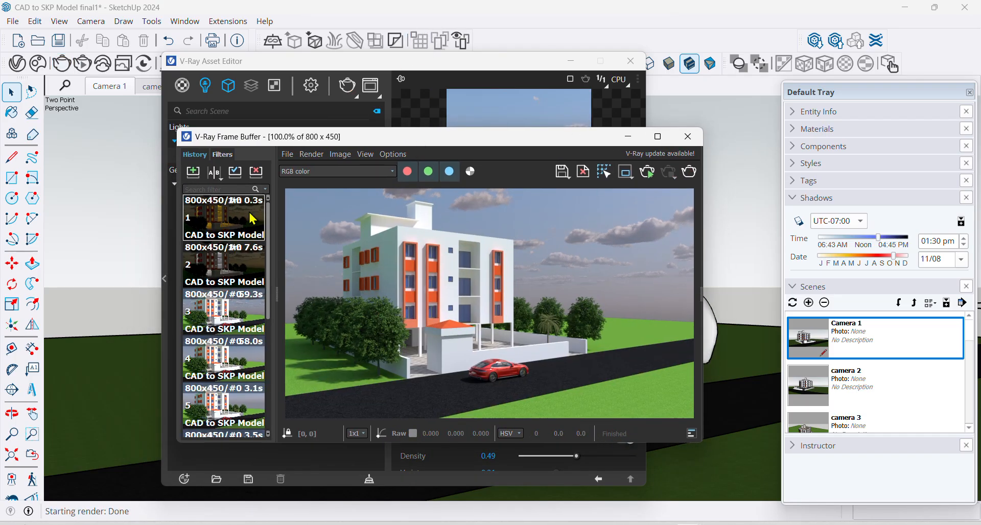
click(194, 172)
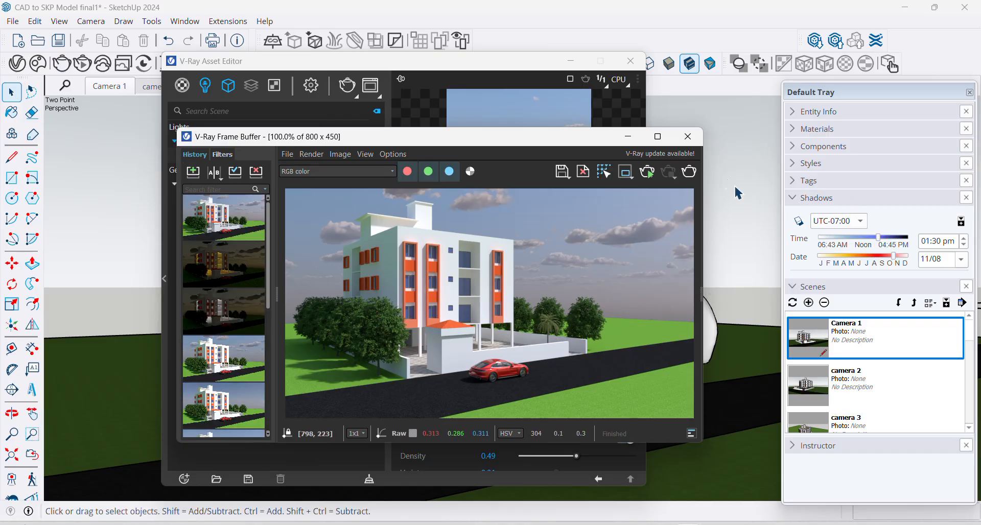
click(689, 137)
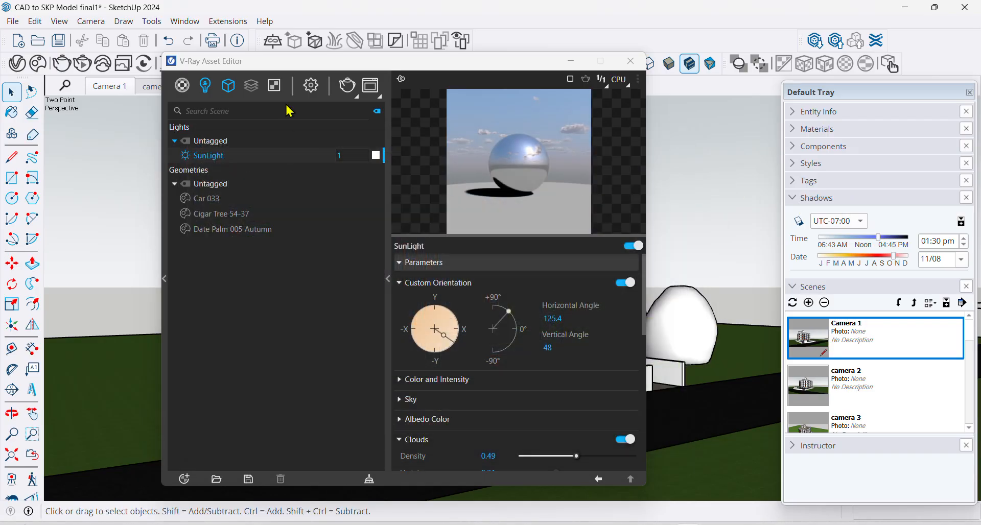
- Switch the V-Ray render engine to GPU and back to CPU in the render settings
click(311, 86)
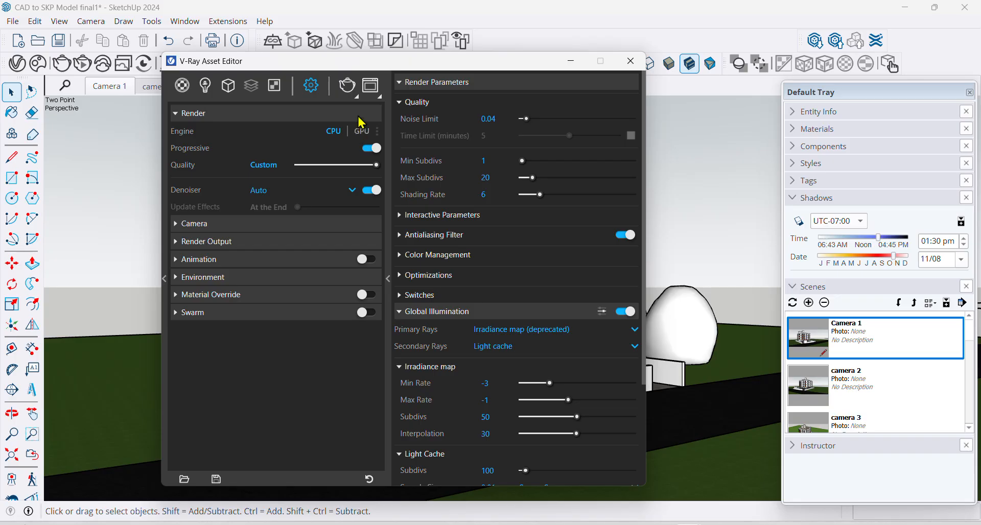
click(361, 131)
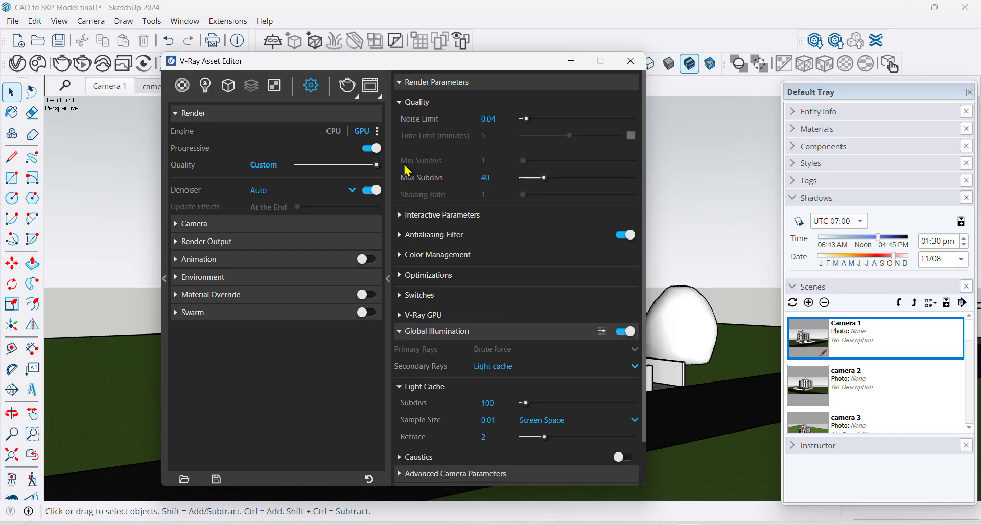
click(333, 131)
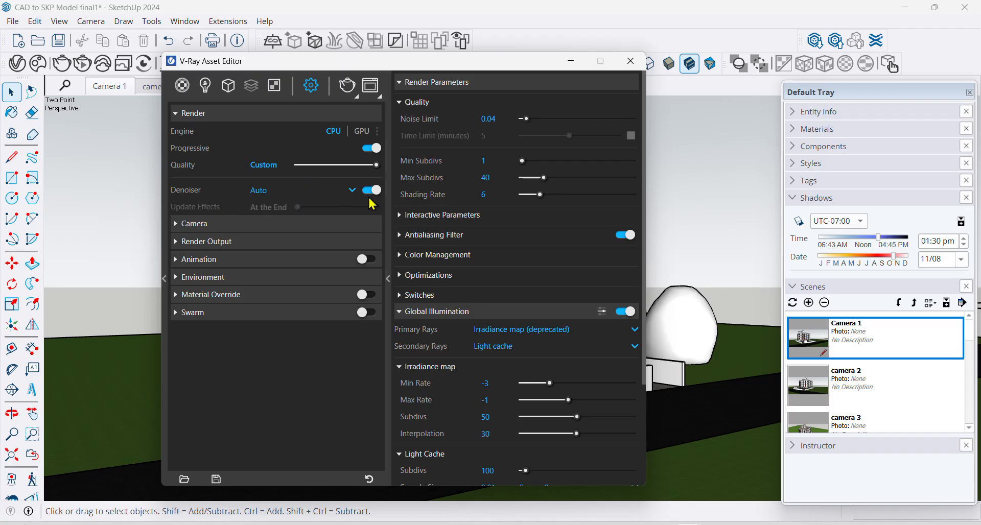
- Expand the V-Ray camera settings and shift the white balance color's hue to 0.122
click(192, 113)
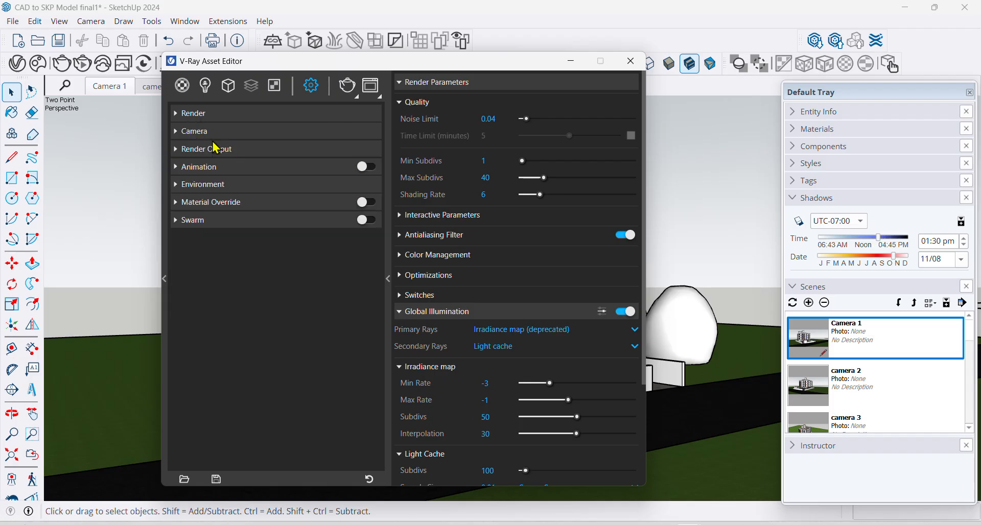
click(212, 131)
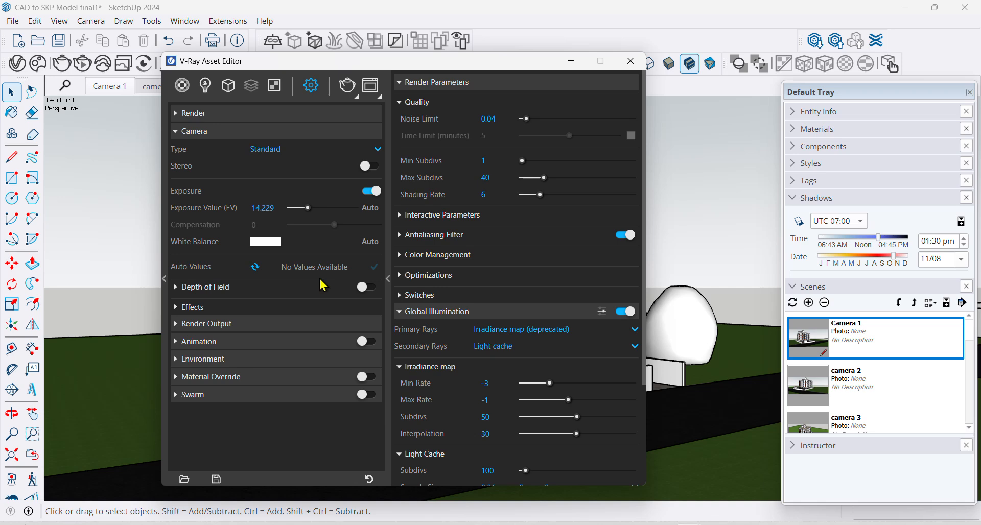
drag(359, 68, 348, 98)
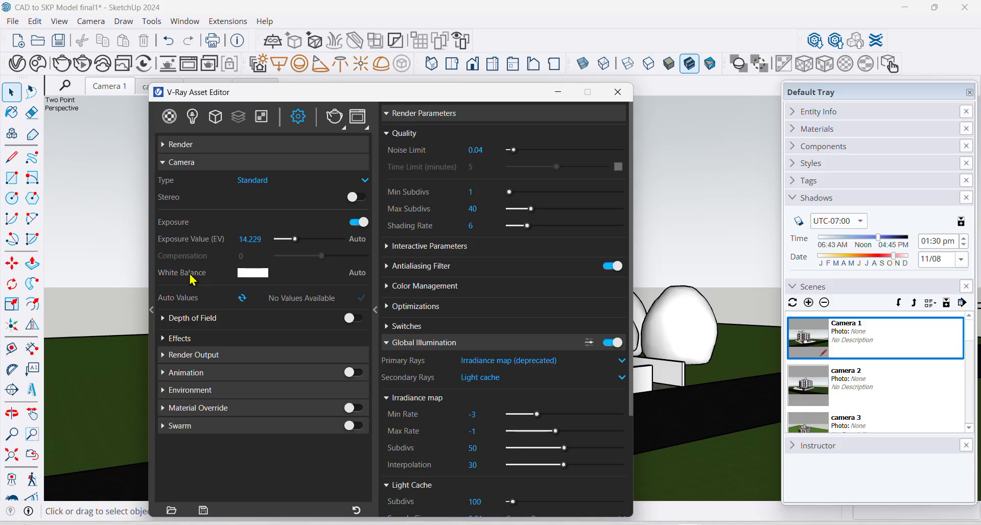
click(262, 241)
click(172, 163)
click(171, 163)
mouse_move(263, 282)
drag(324, 96, 603, 132)
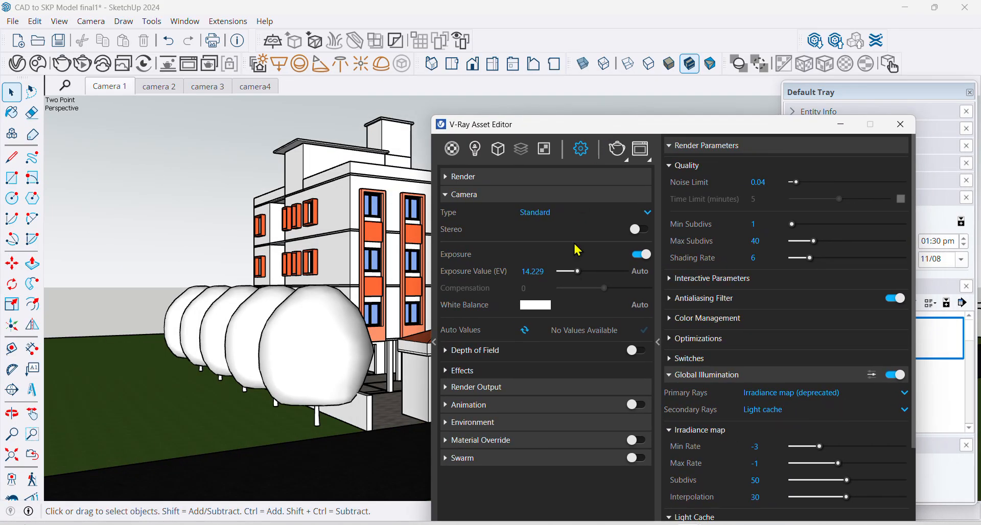
click(537, 307)
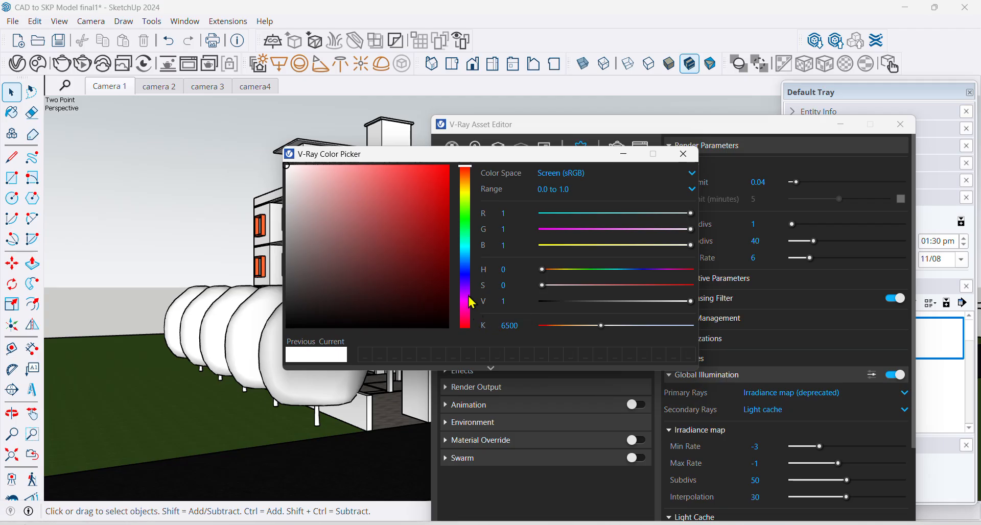
drag(466, 198, 465, 187)
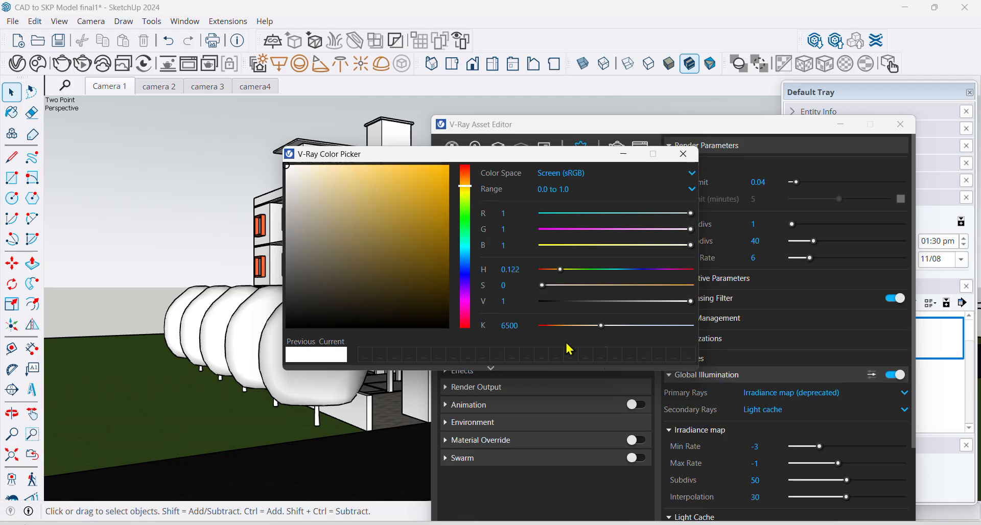
click(684, 154)
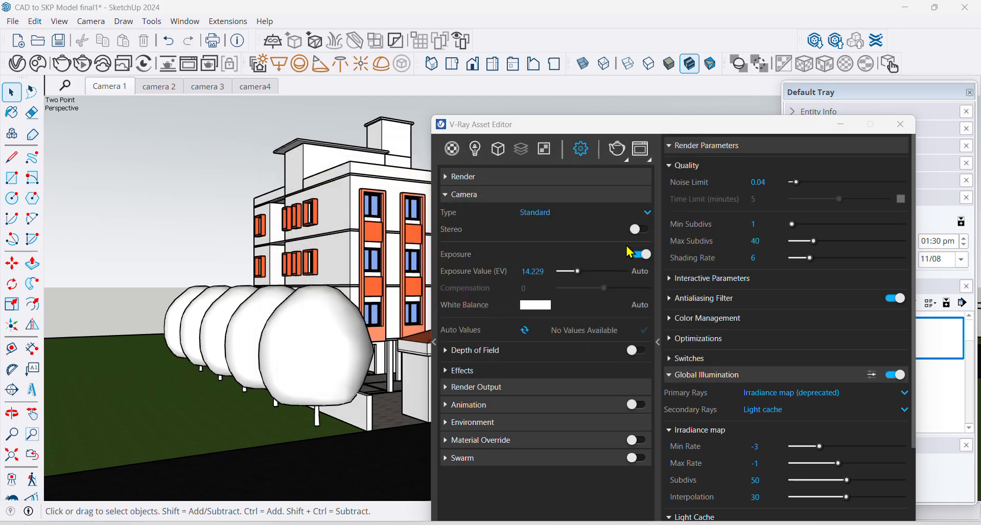
- Set the camera's white balance to a yellow-green (R 0.811, G 0.952, B 0.152) and store it as a color swatch
click(545, 314)
mouse_move(431, 190)
mouse_down()
mouse_move(284, 195)
mouse_move(389, 203)
mouse_up()
click(464, 189)
drag(463, 190, 464, 198)
click(423, 174)
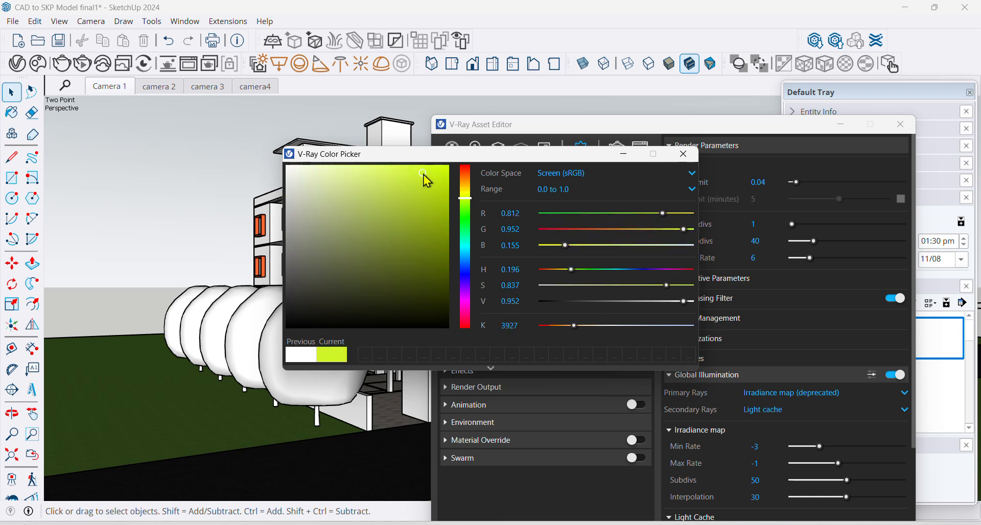
drag(347, 360, 365, 354)
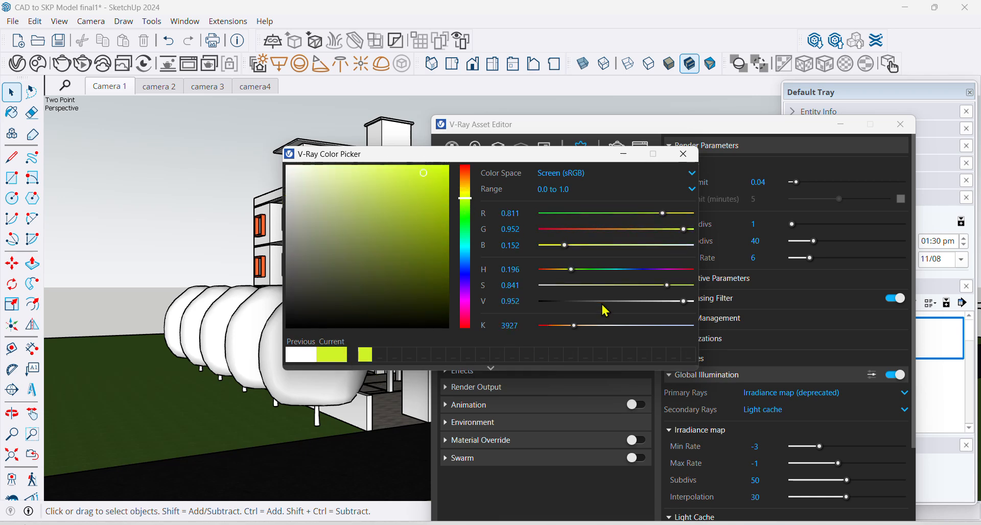
click(683, 153)
- Start a test render with the yellow-green white balance, stop it and close the frame buffer
click(639, 154)
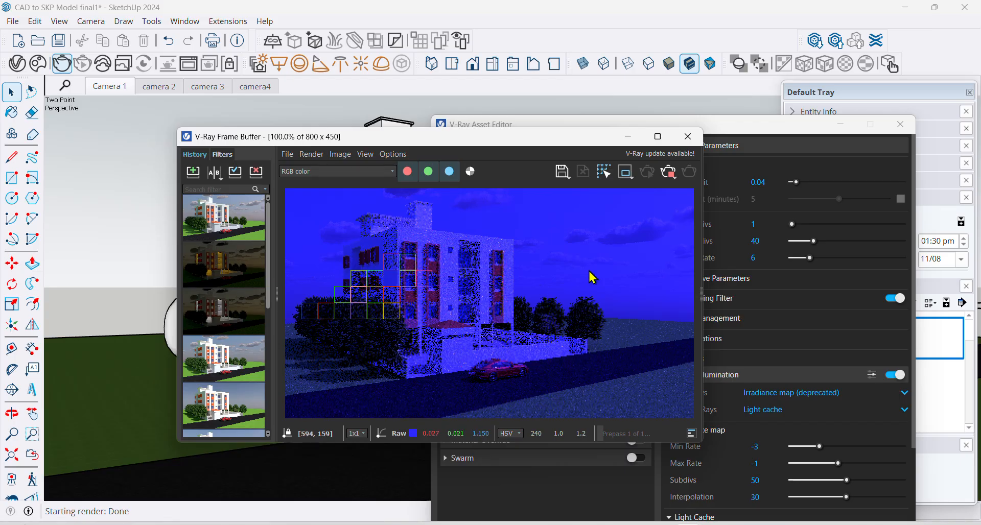
click(668, 173)
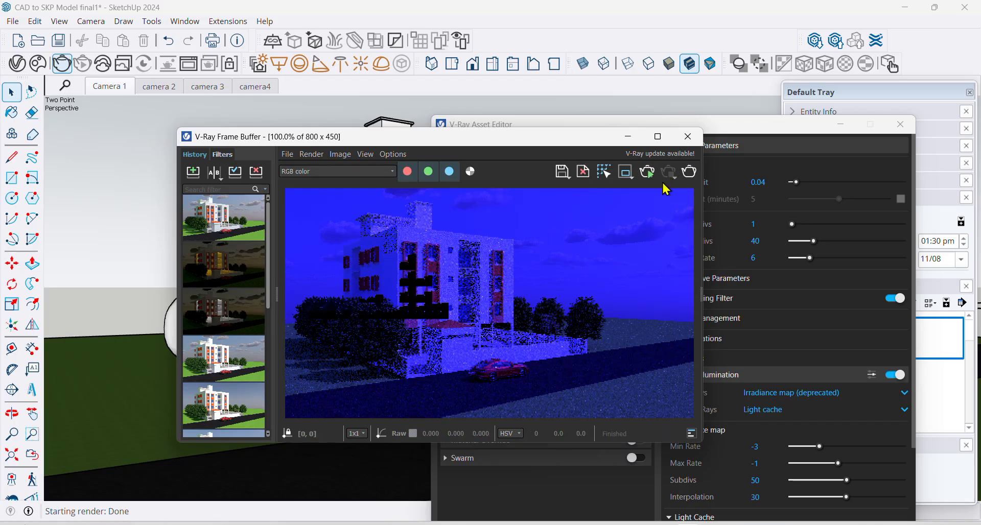
click(688, 136)
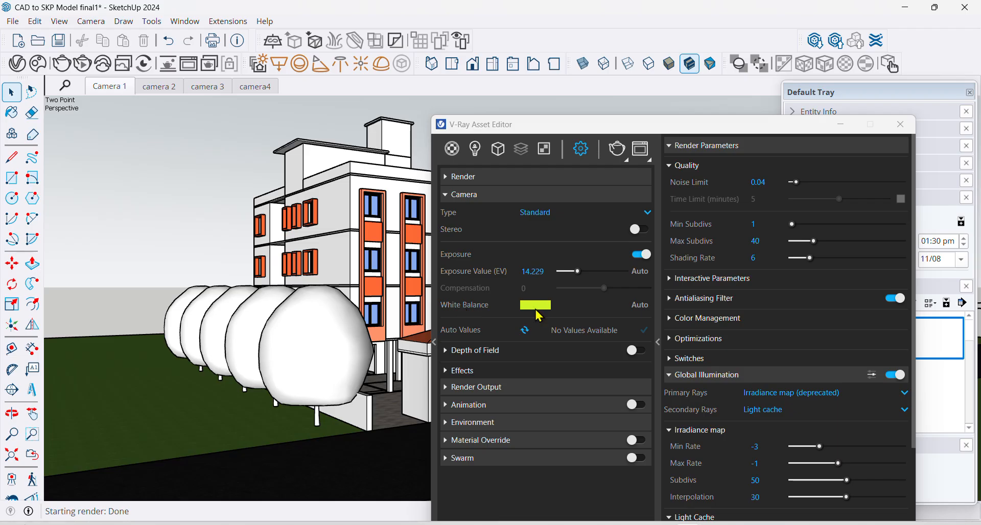
- Reset the camera's white balance to pure white (R 1, G 1, B 1) and check it with a test render
click(537, 307)
drag(350, 204, 256, 154)
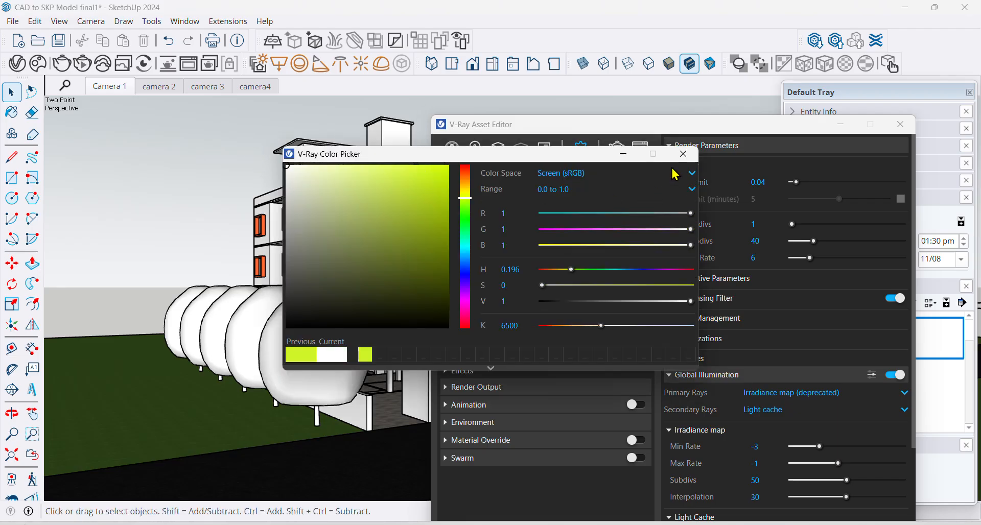
click(683, 154)
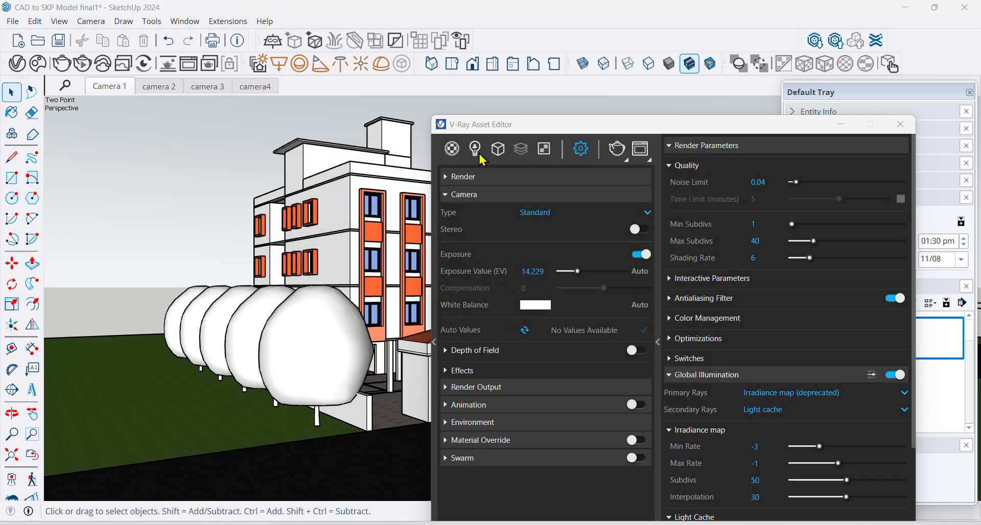
click(617, 148)
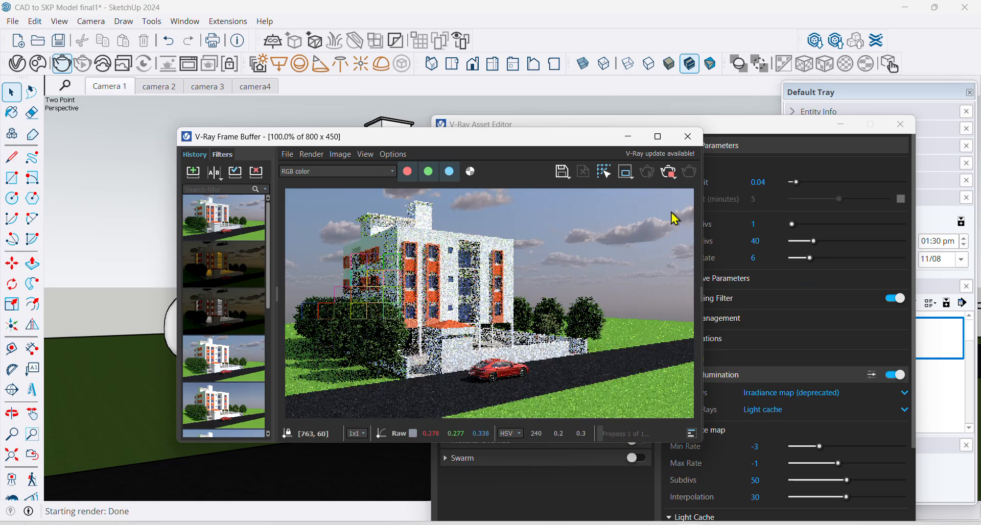
click(688, 136)
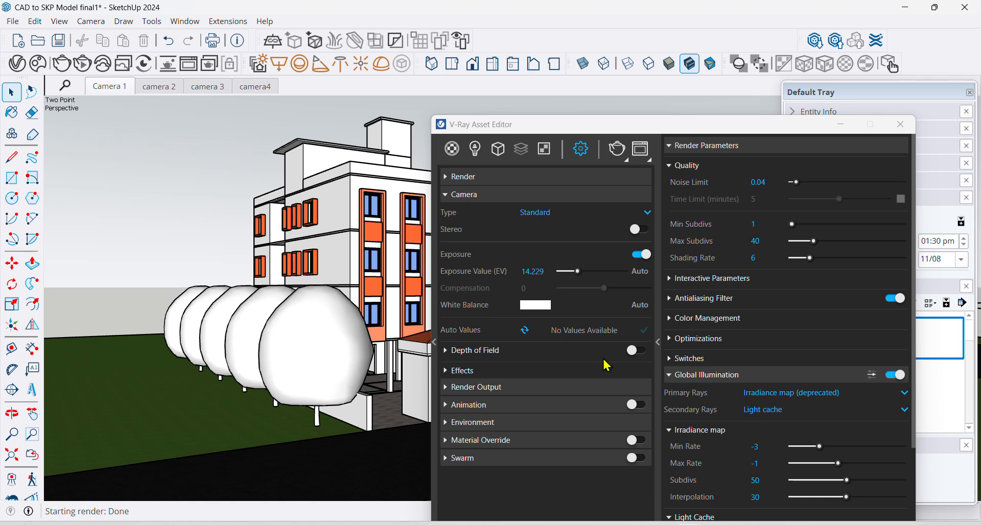
- Collapse the camera settings, expand the render output settings and turn on the safe frame
click(450, 198)
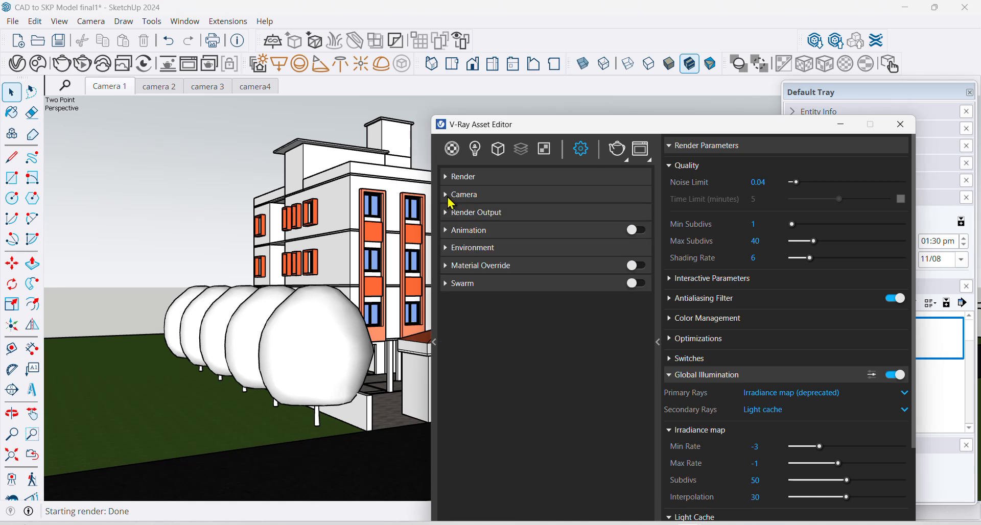
click(466, 214)
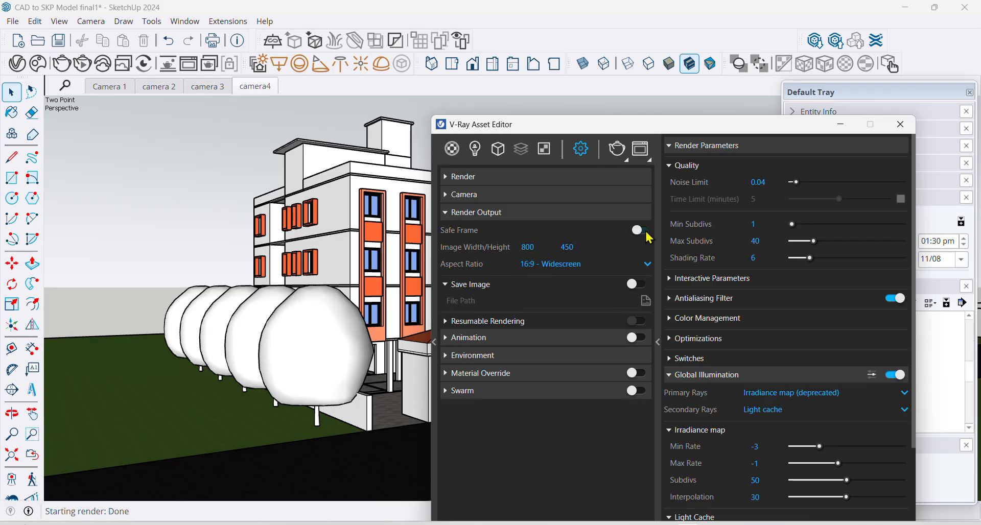
click(642, 230)
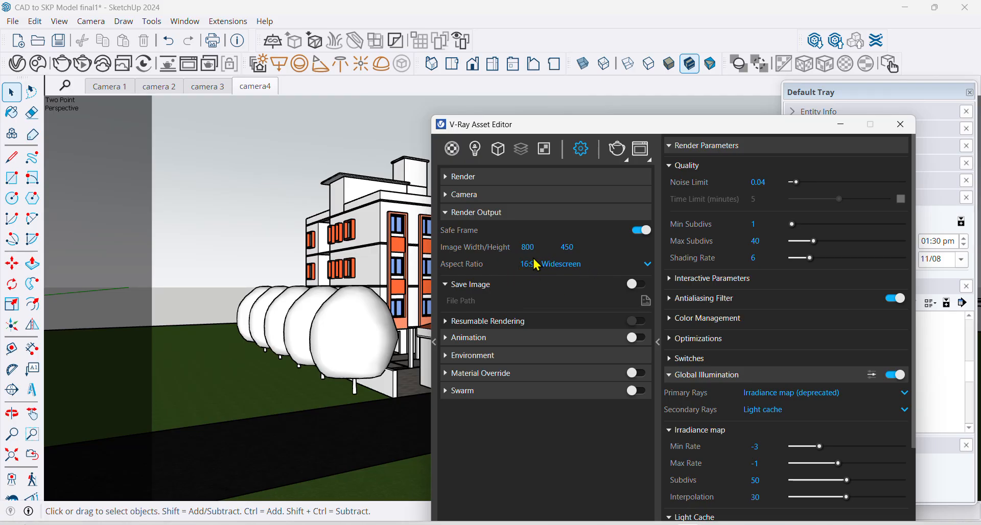
- Set the render image height to 600 while keeping the 16:9 widescreen aspect ratio
drag(588, 247, 537, 252)
text(600)
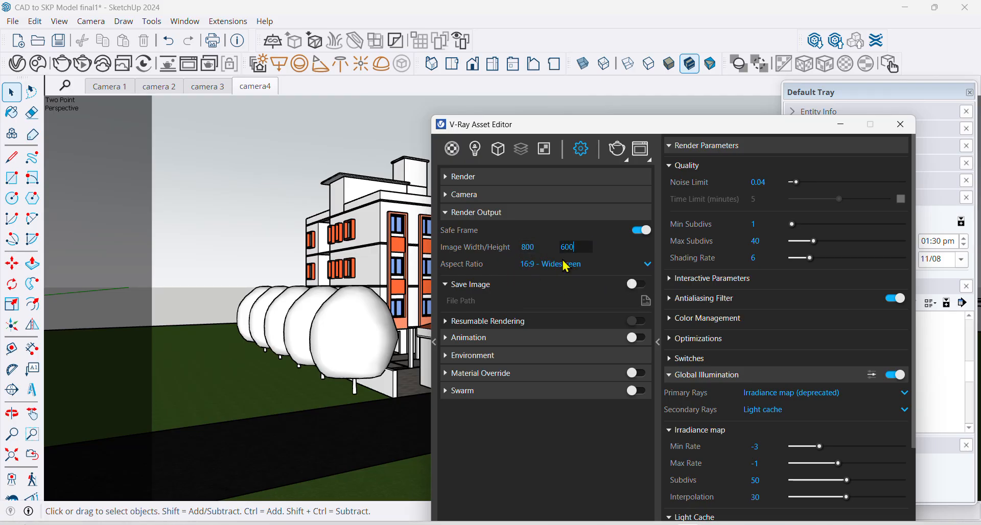
click(540, 250)
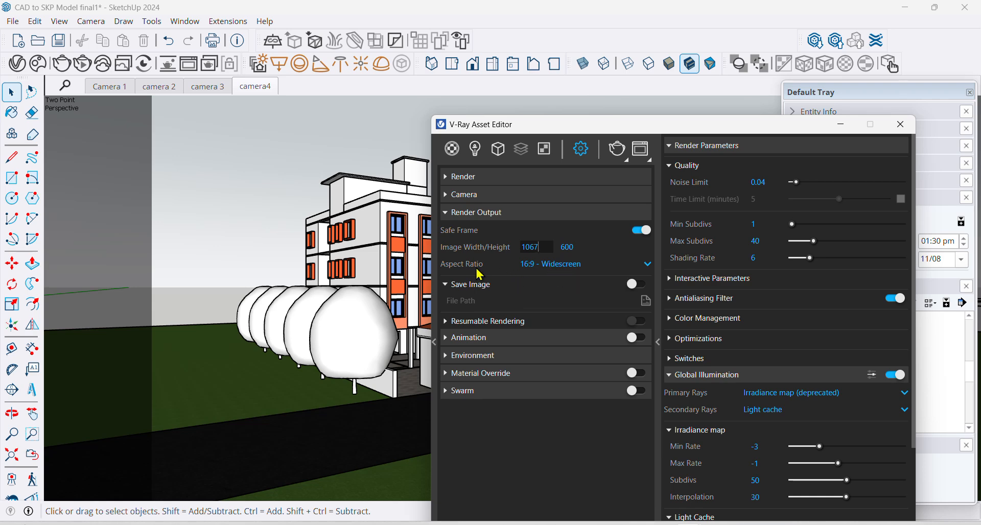
- Switch the aspect ratio to Custom, unlink width from height, and set the image size to 800 by 600
click(575, 265)
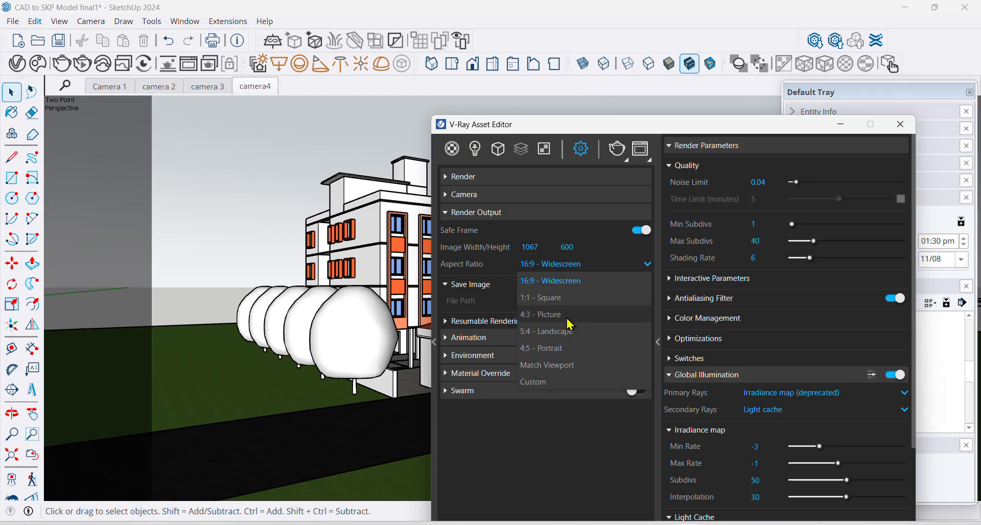
click(541, 382)
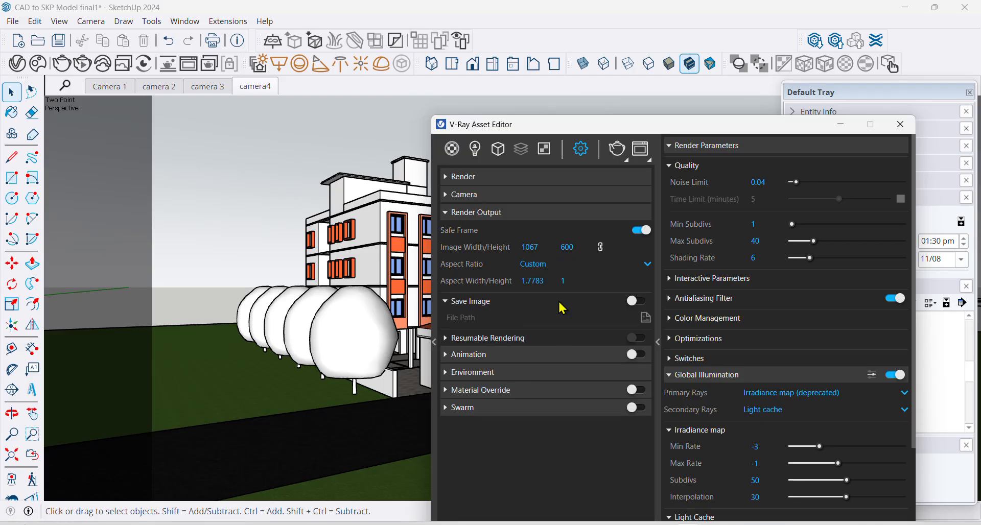
click(537, 247)
text(800)
click(581, 248)
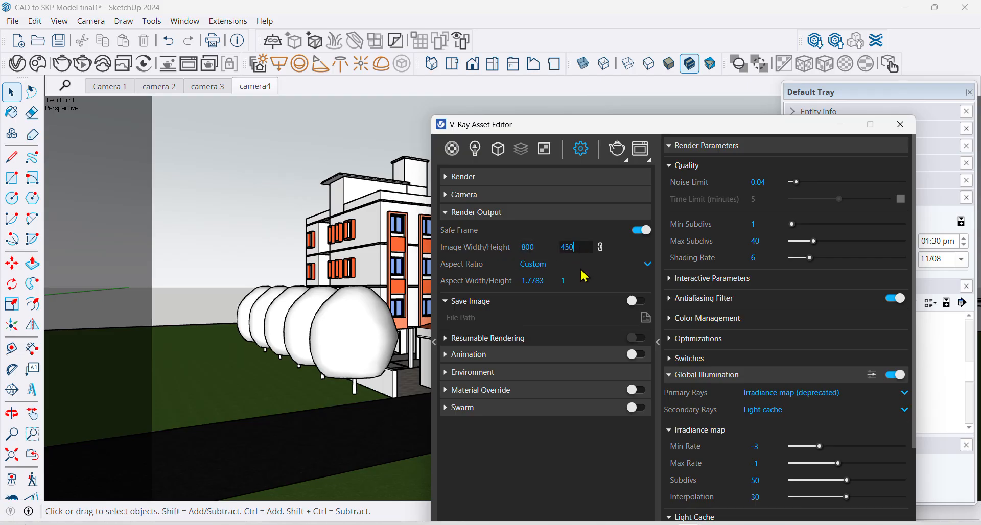
click(601, 247)
double_click(576, 248)
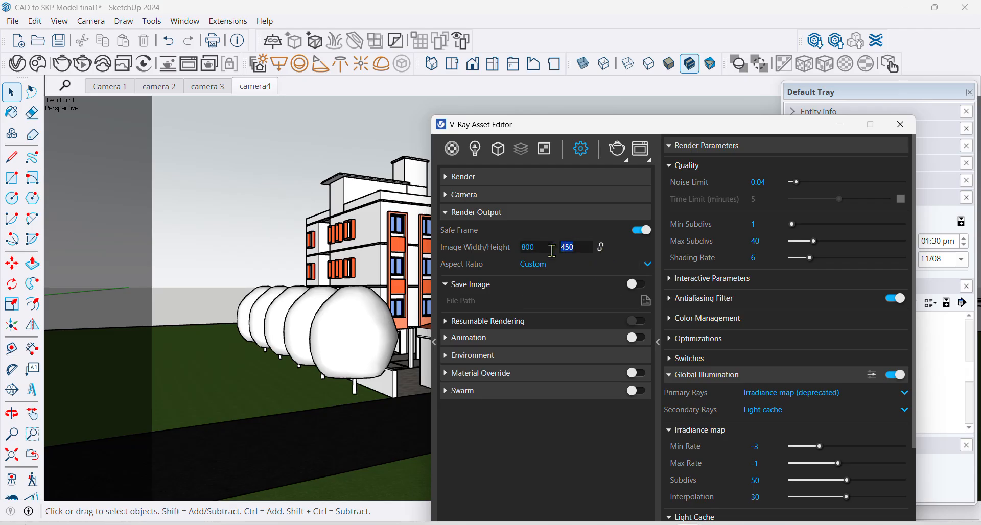
text(600)
click(541, 248)
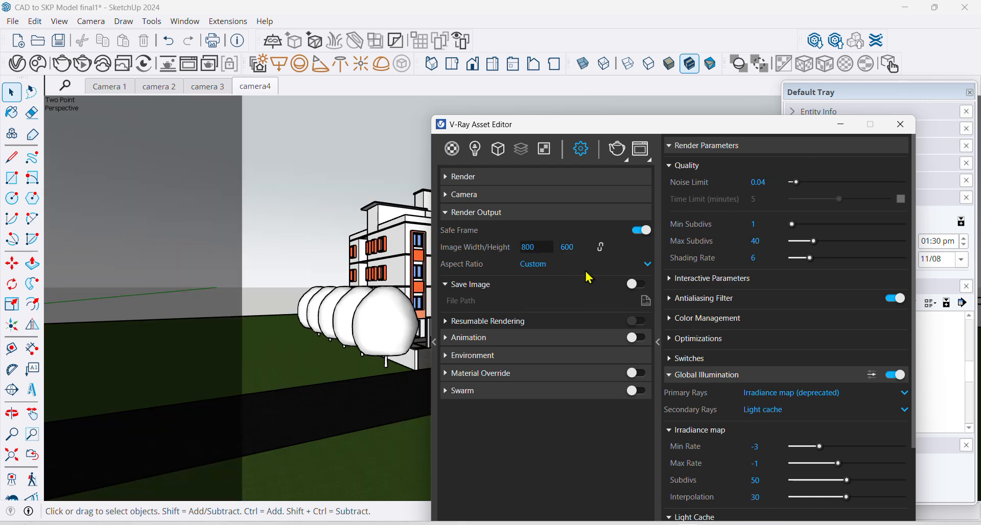
- Close the Asset Editor, frame the building larger within the safe frame and update the camera4 scene with this view
click(900, 124)
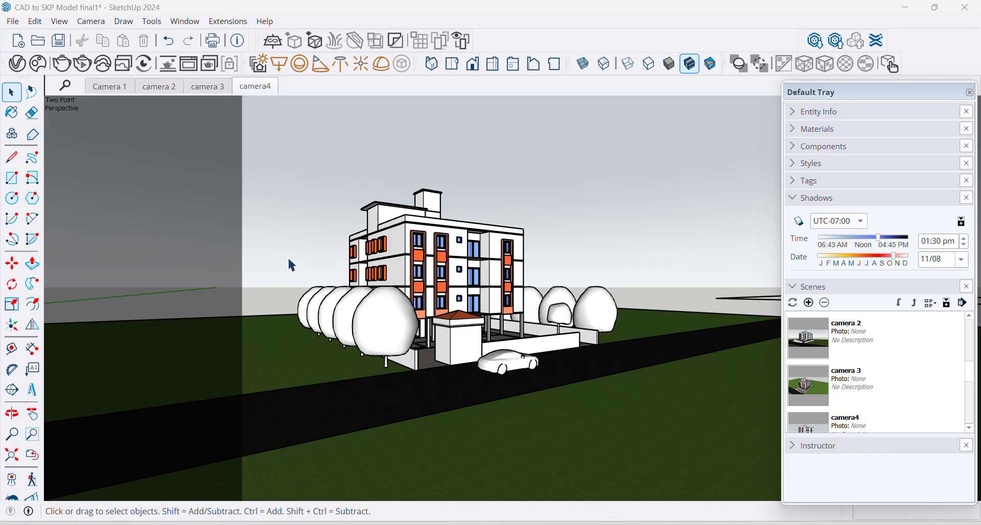
scroll(308, 241, up, 5)
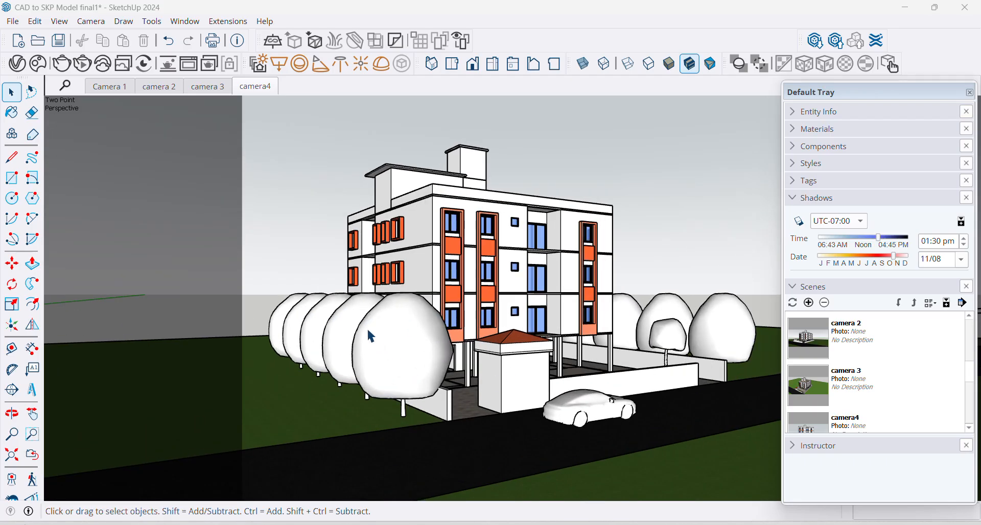
scroll(354, 328, up, 1)
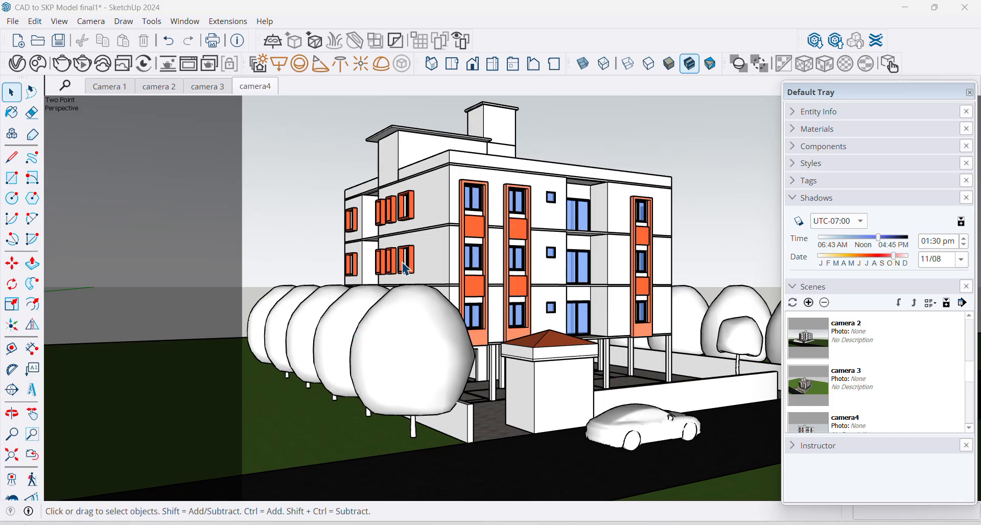
right_click(255, 92)
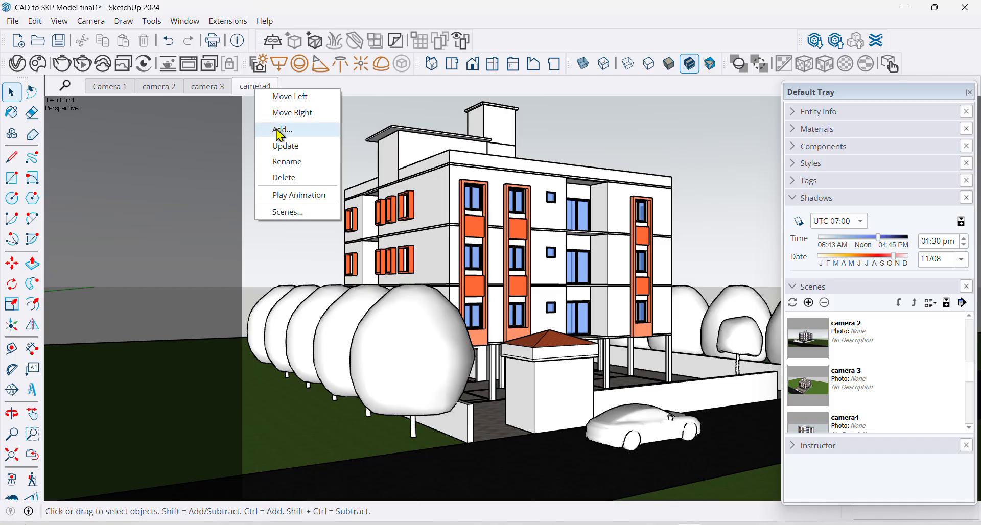
click(281, 146)
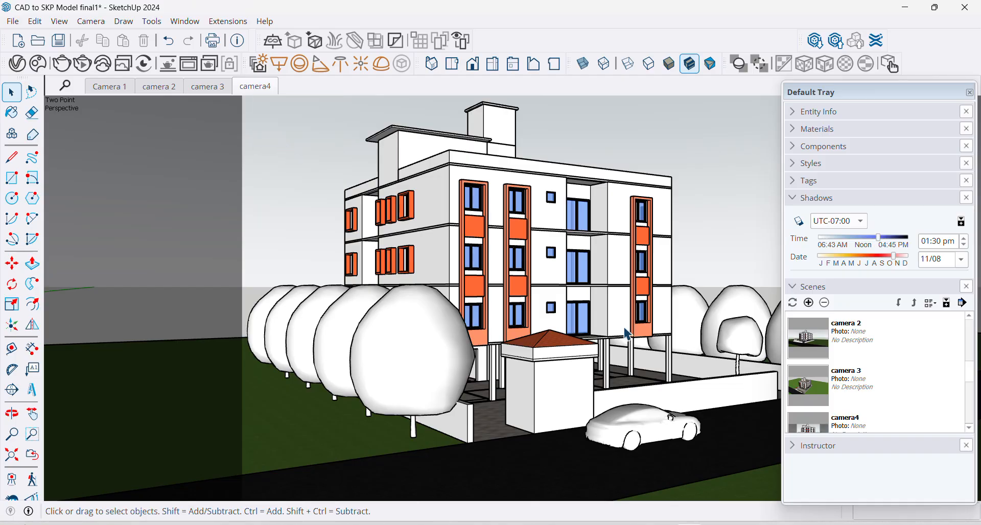
- Render the camera4 view at 800 by 600 and reposition the frame buffer window
click(62, 63)
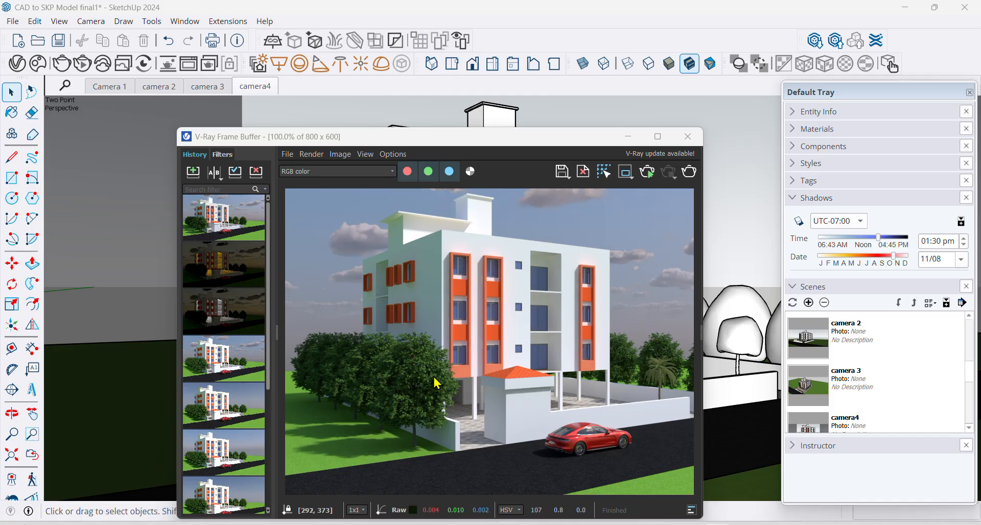
drag(349, 133, 278, 135)
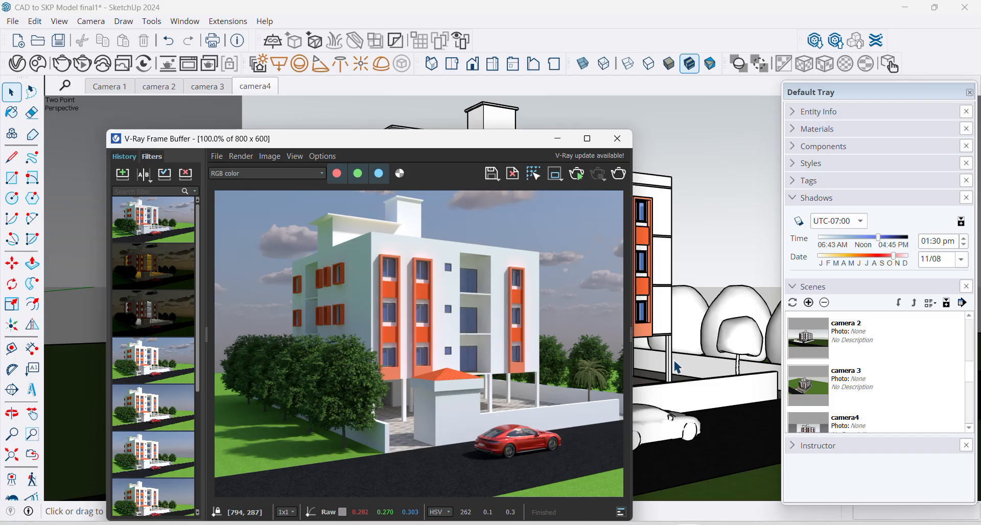
drag(358, 144, 409, 118)
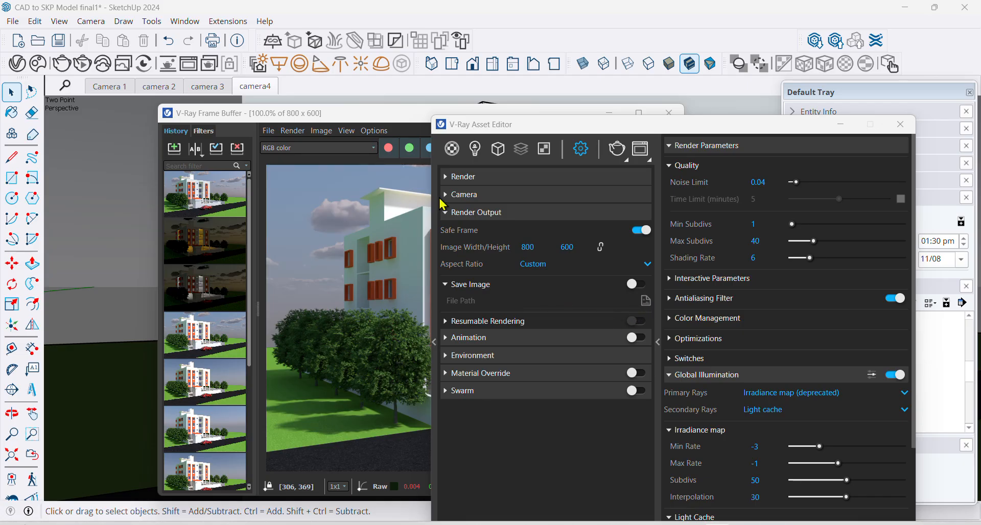
- Collapse the render output settings, expand the Animation settings and turn on animation rendering
click(453, 212)
click(483, 231)
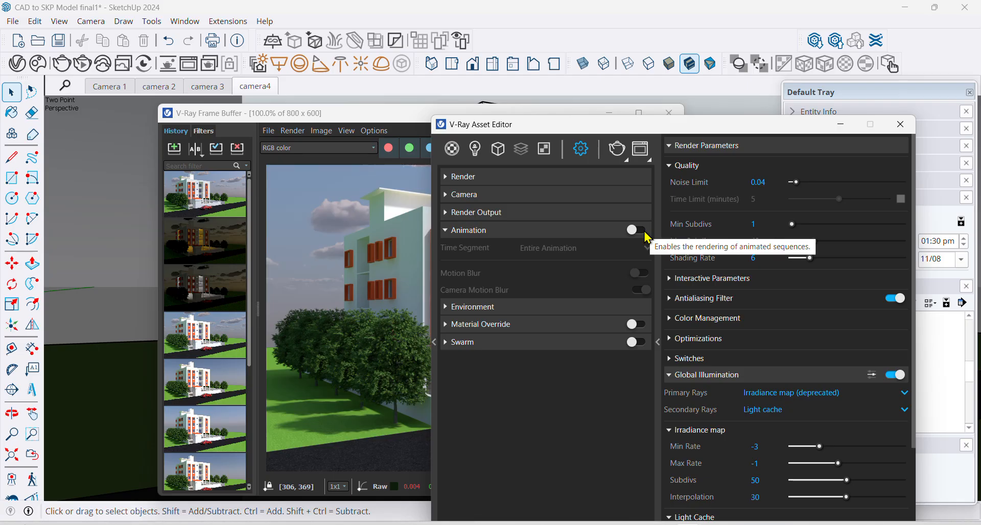
click(644, 232)
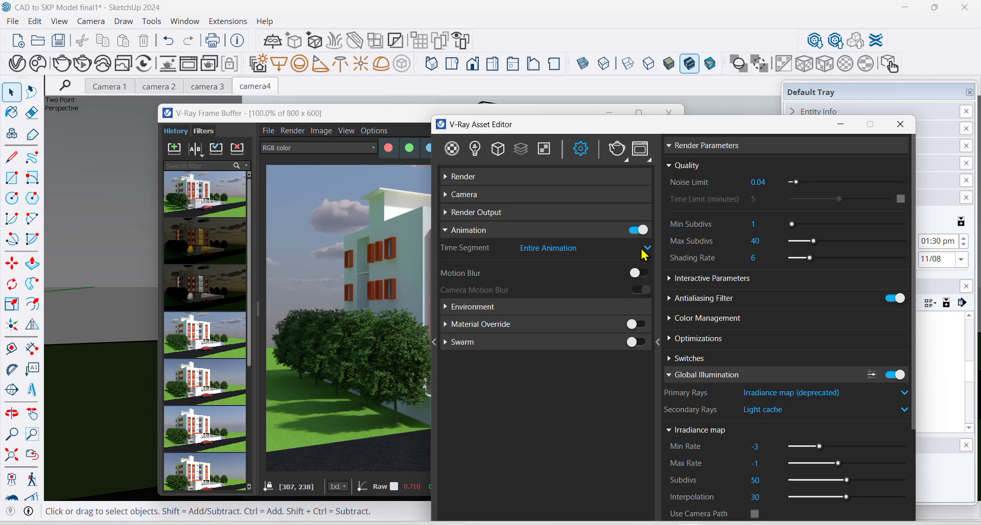
- Look through the Environment, Material Override and Swarm settings, leaving all the sections collapsed
click(474, 311)
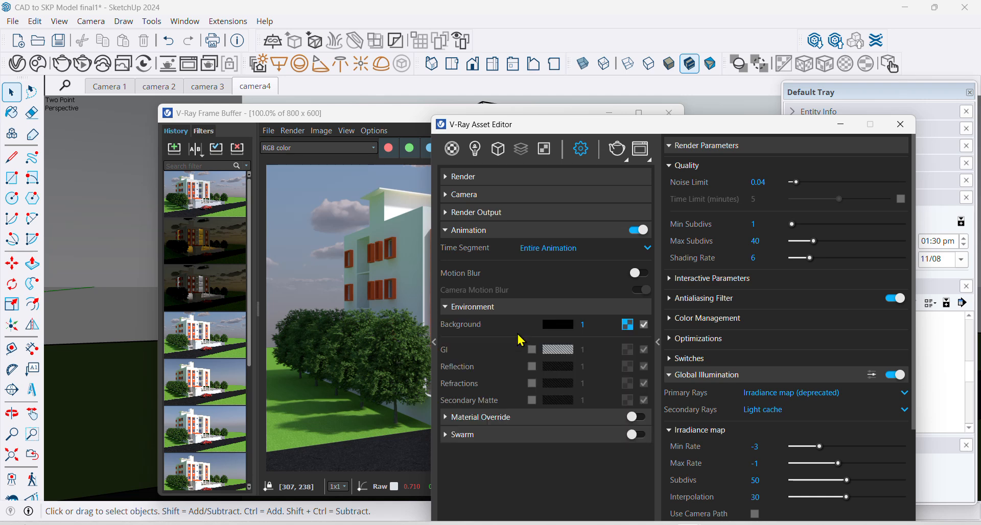
click(470, 311)
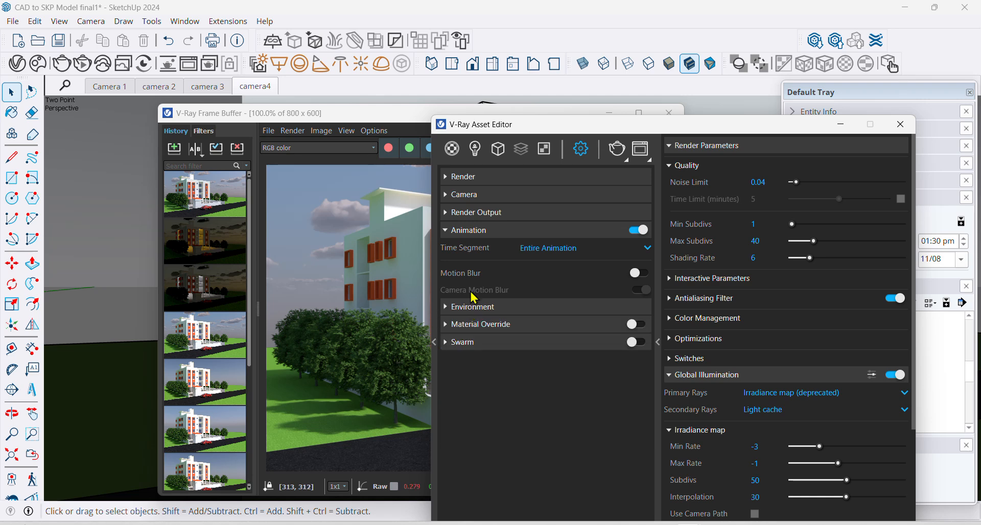
click(460, 231)
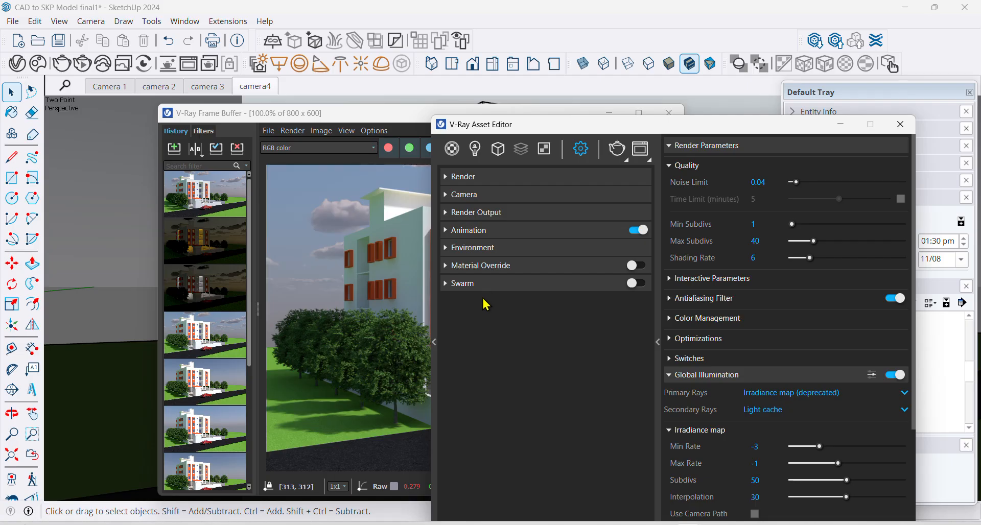
click(490, 249)
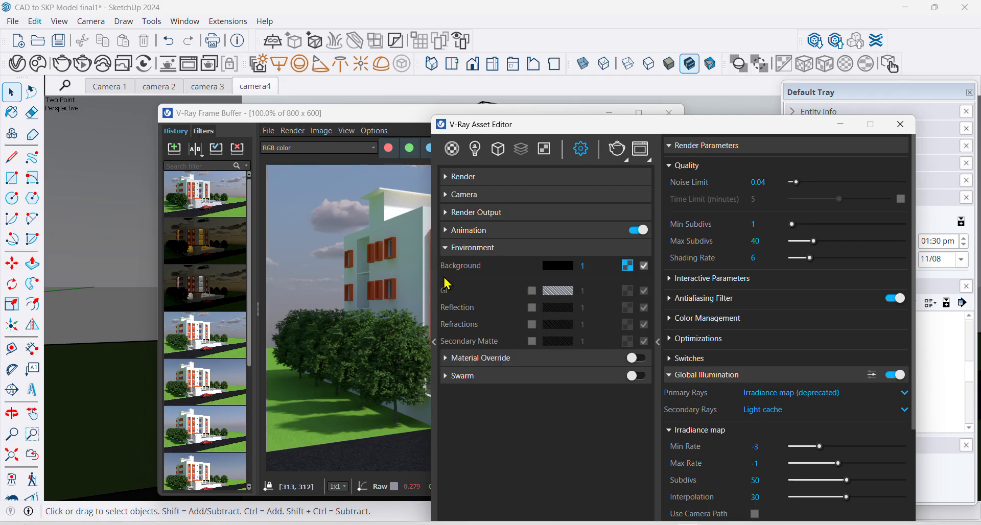
click(486, 250)
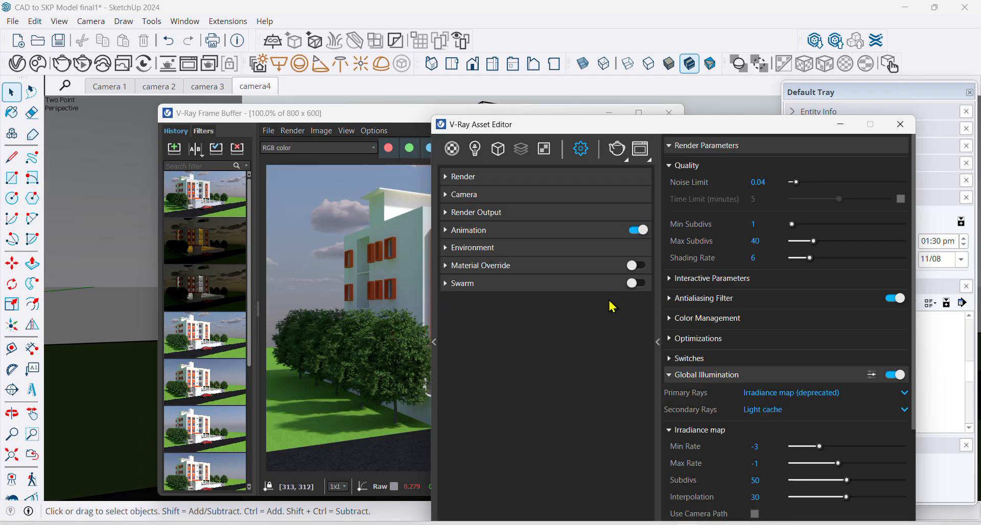
click(491, 269)
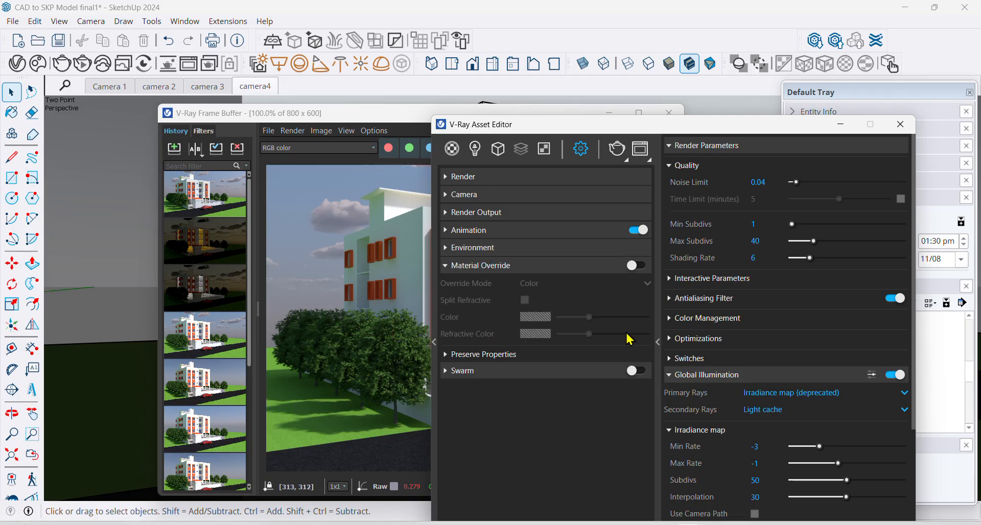
click(466, 267)
click(476, 288)
click(464, 287)
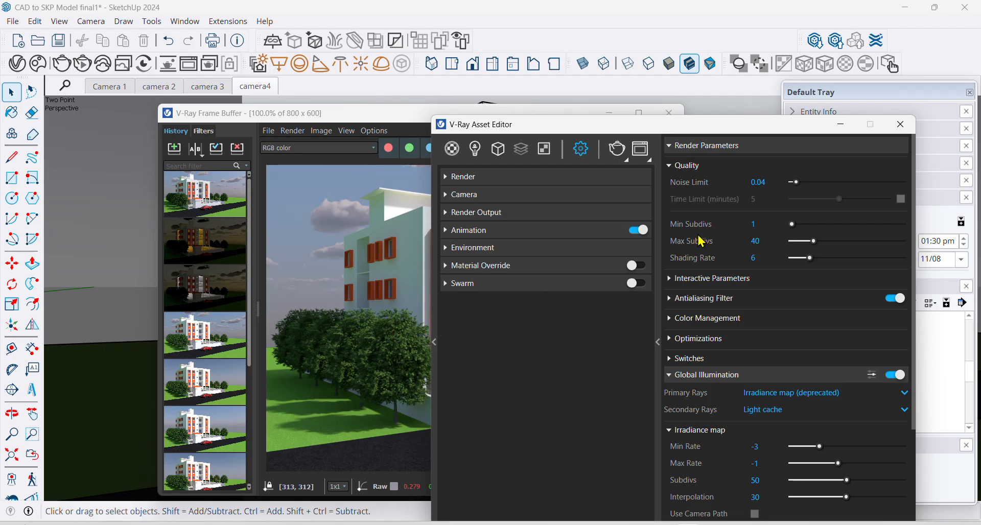
click(659, 342)
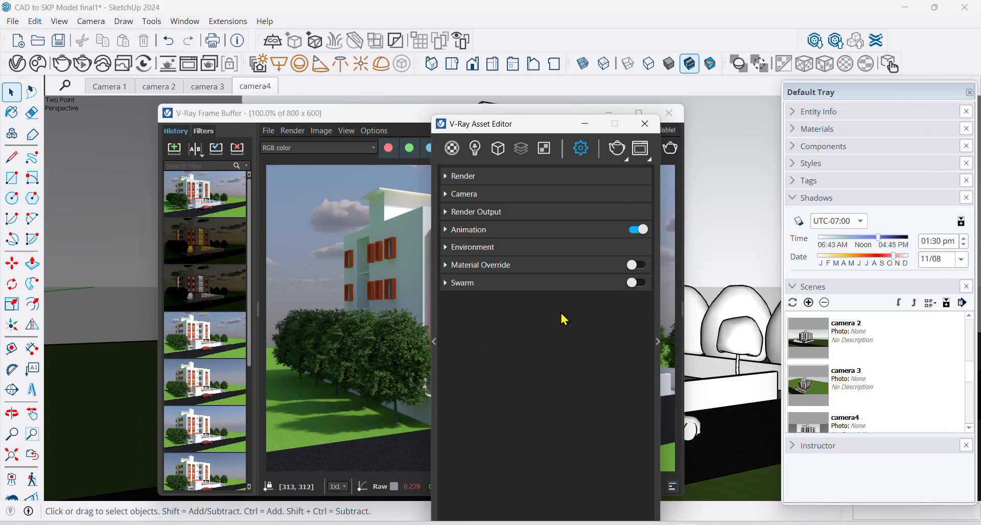
click(658, 341)
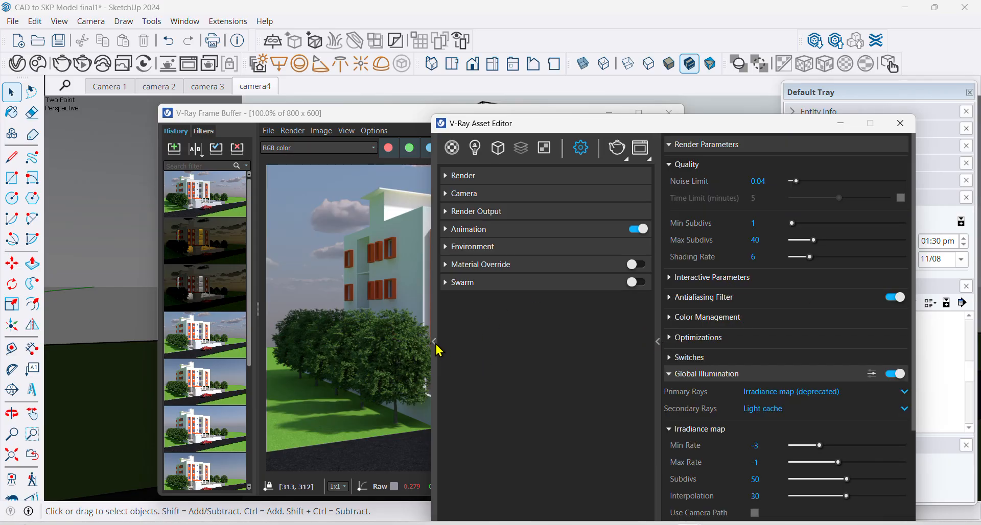
click(435, 342)
click(435, 343)
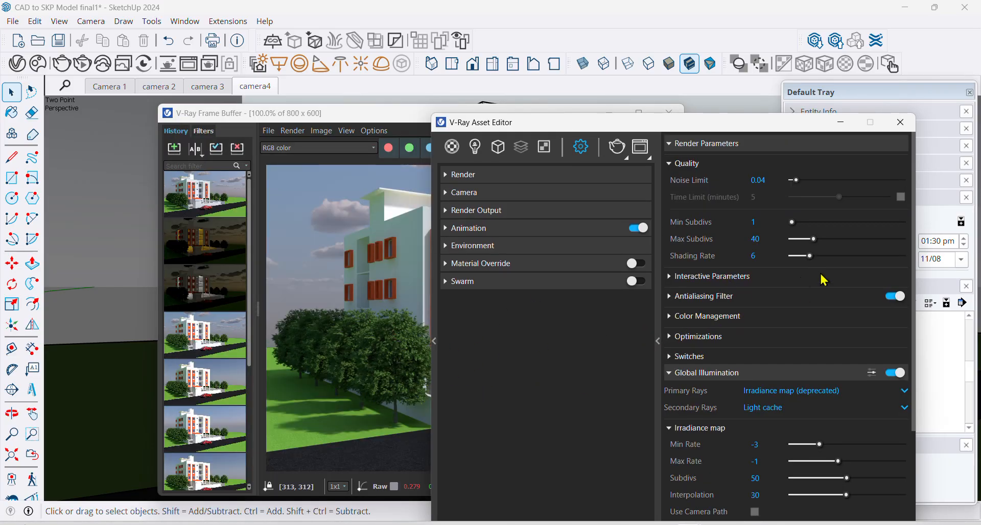
- Move the Asset Editor clear of the Default Tray and collapse the render Quality settings
drag(690, 125, 437, 119)
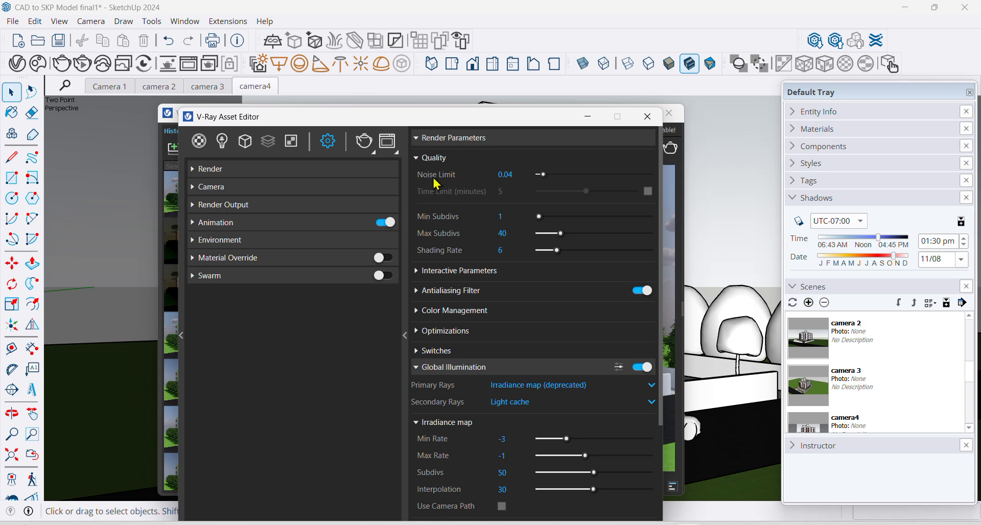
click(416, 158)
click(420, 161)
click(420, 160)
click(420, 159)
click(418, 159)
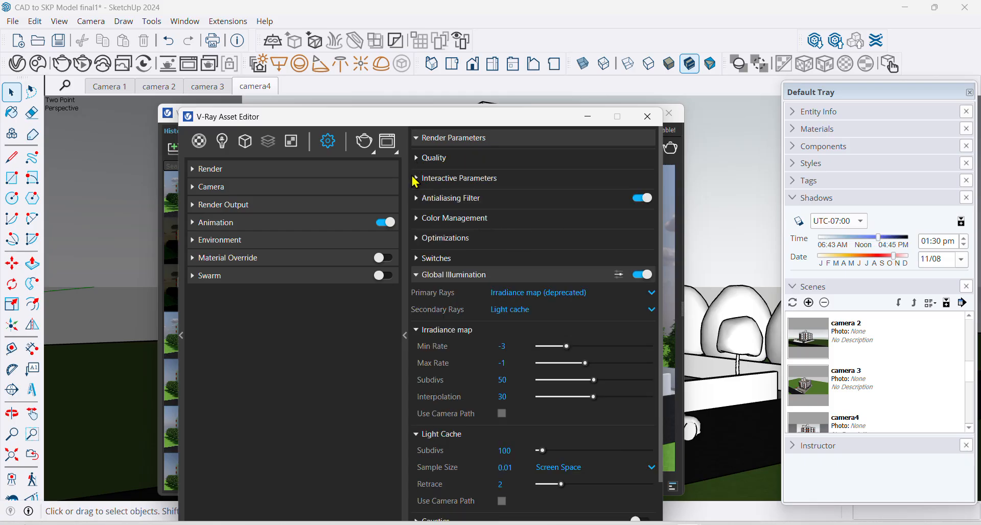
- Look at the Interactive Parameters, collapse them and expand the Color Management settings
click(416, 179)
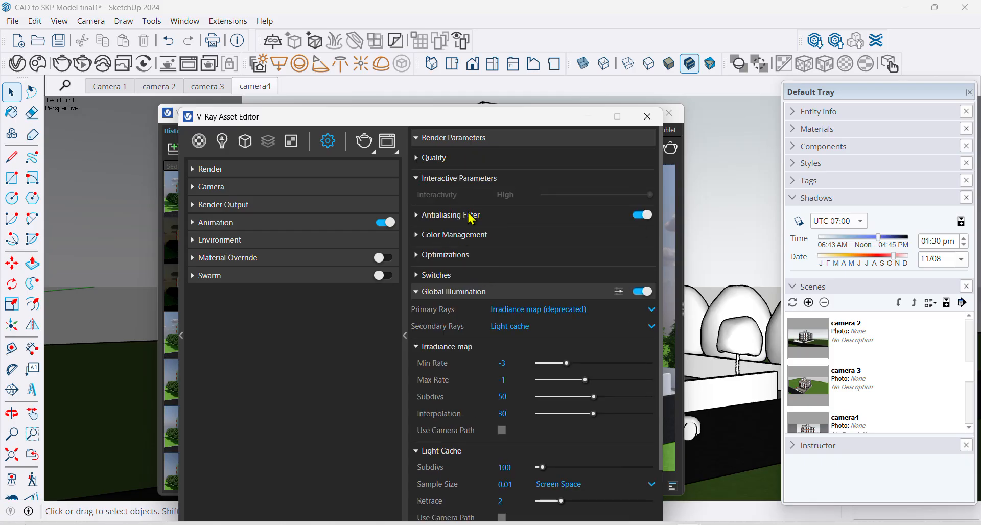
click(416, 178)
click(416, 178)
click(417, 179)
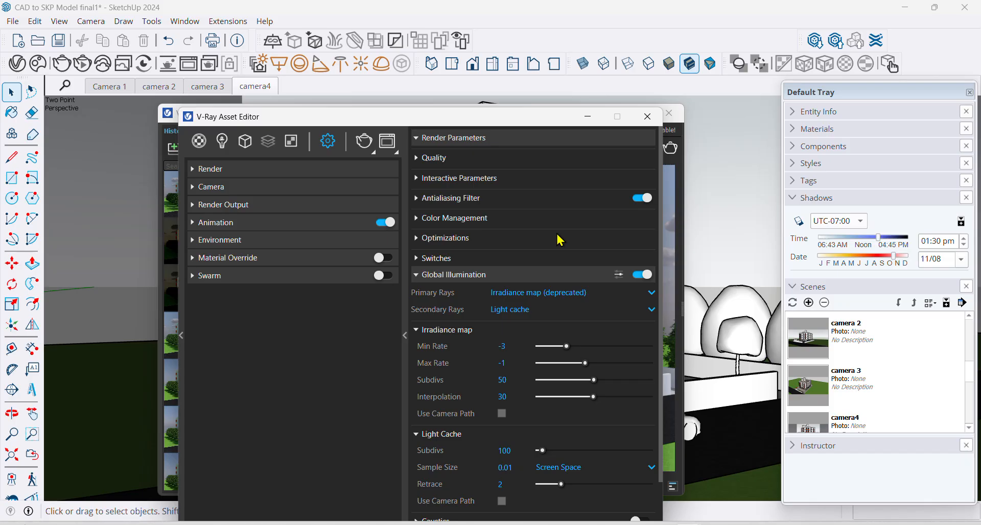
click(422, 221)
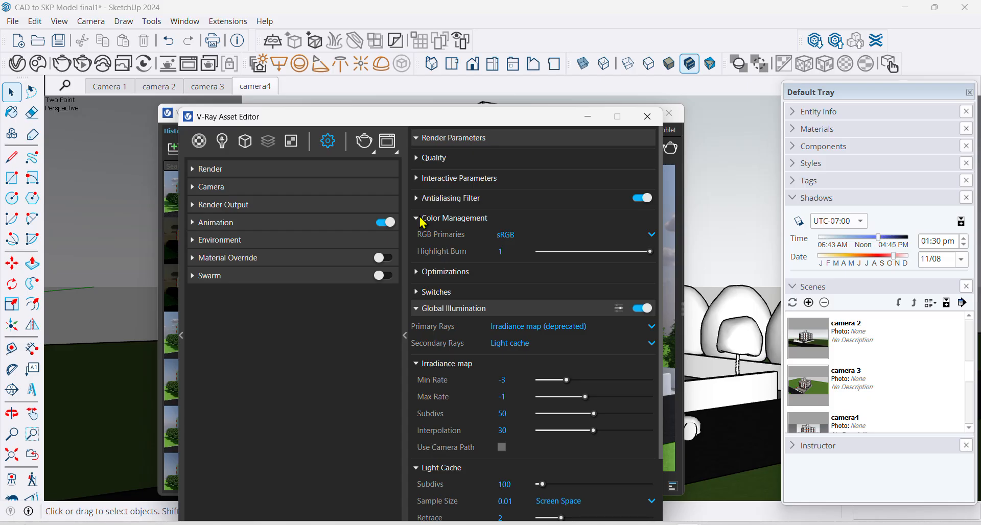
- Look through the Optimizations, Switches and Global Illumination settings, leaving them and Color Management collapsed
click(431, 222)
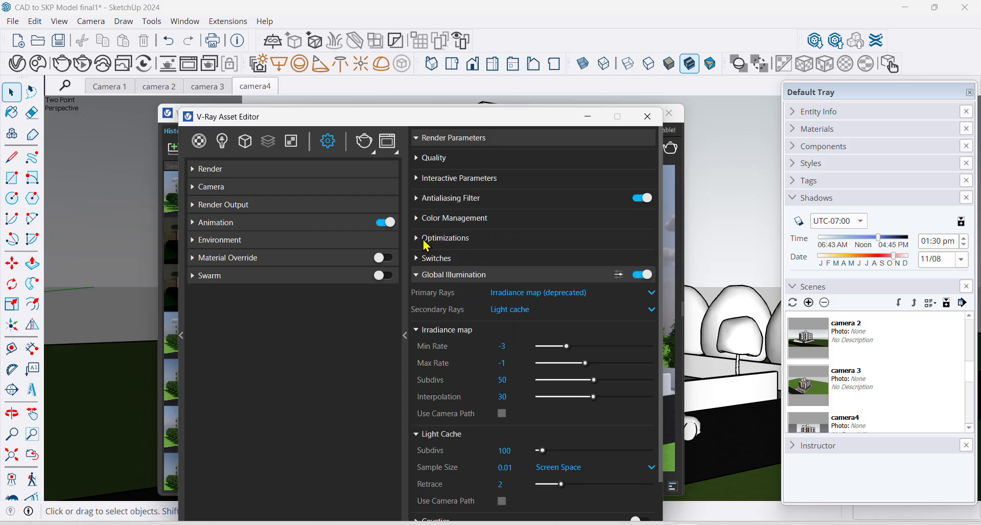
click(427, 239)
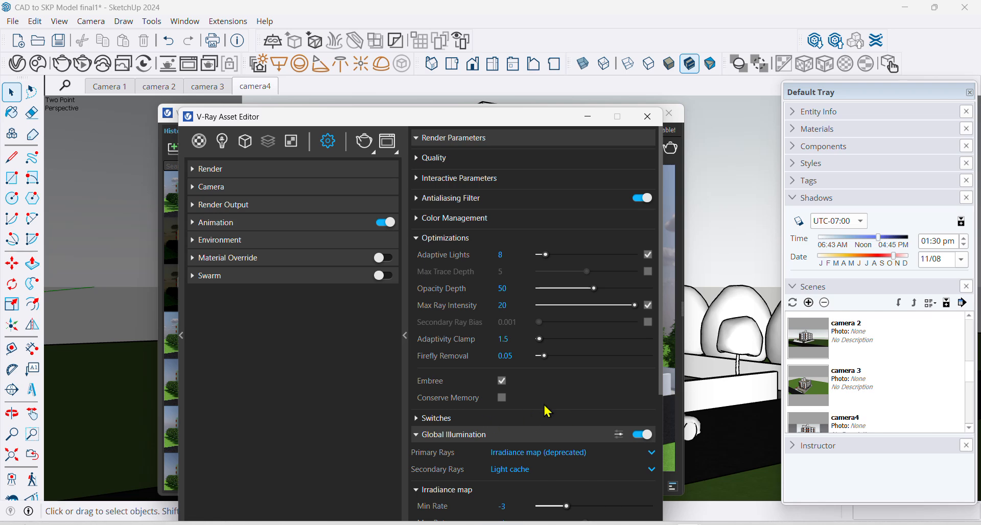
click(433, 239)
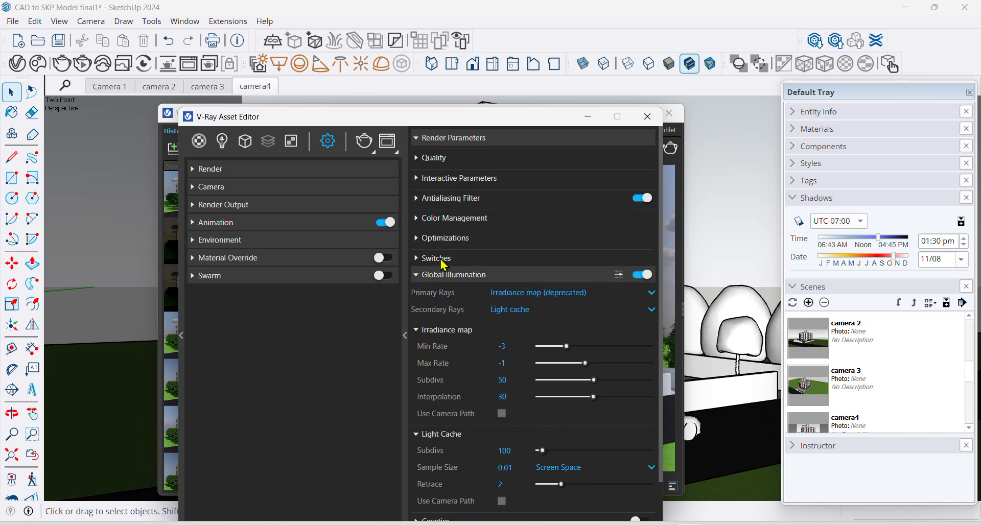
click(437, 259)
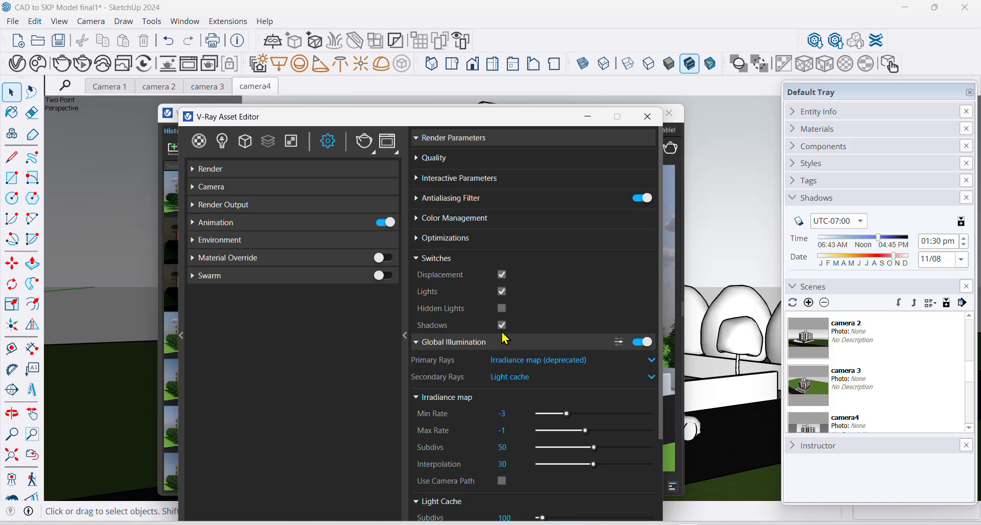
click(437, 260)
click(504, 362)
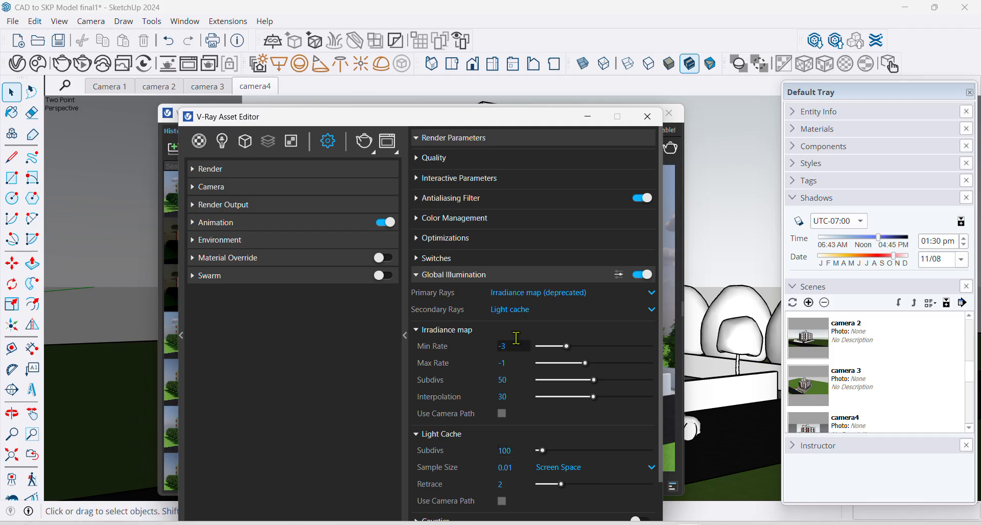
click(434, 275)
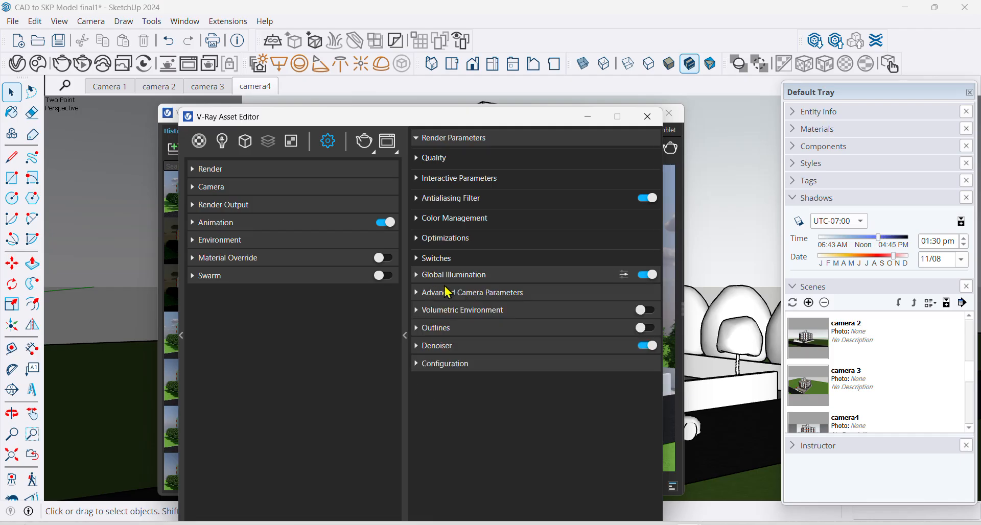
- Expand the Advanced Camera Parameters and set the shutter speed to 200
click(468, 298)
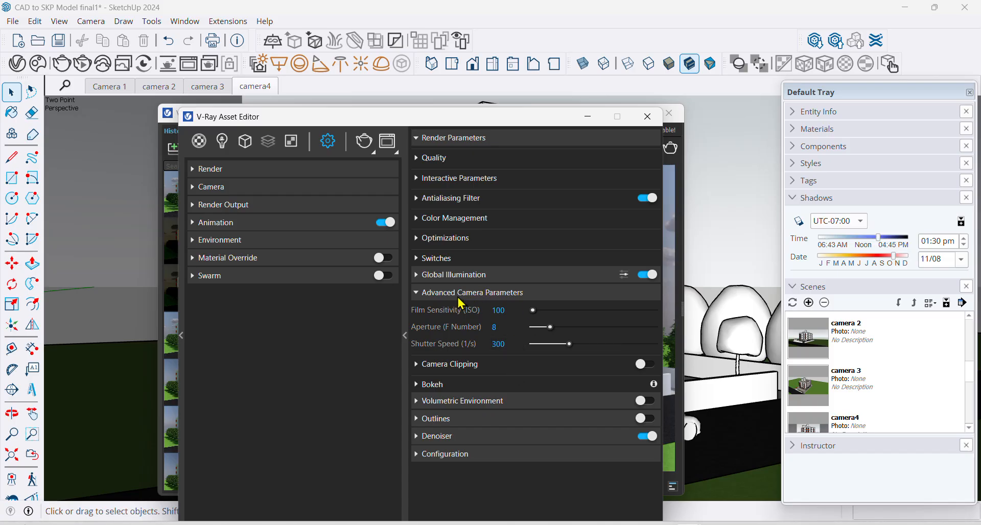
click(498, 344)
- Try to render with animation turned on, moving the frame buffer aside and declining to proceed without an output file path
click(364, 143)
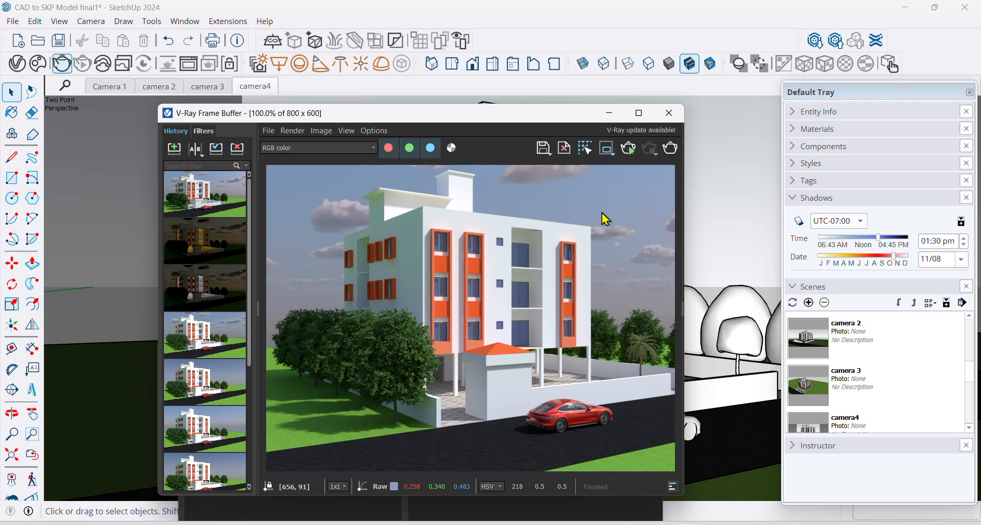
mouse_move(452, 118)
mouse_down()
mouse_move(361, 148)
mouse_move(454, 246)
mouse_move(458, 132)
mouse_up()
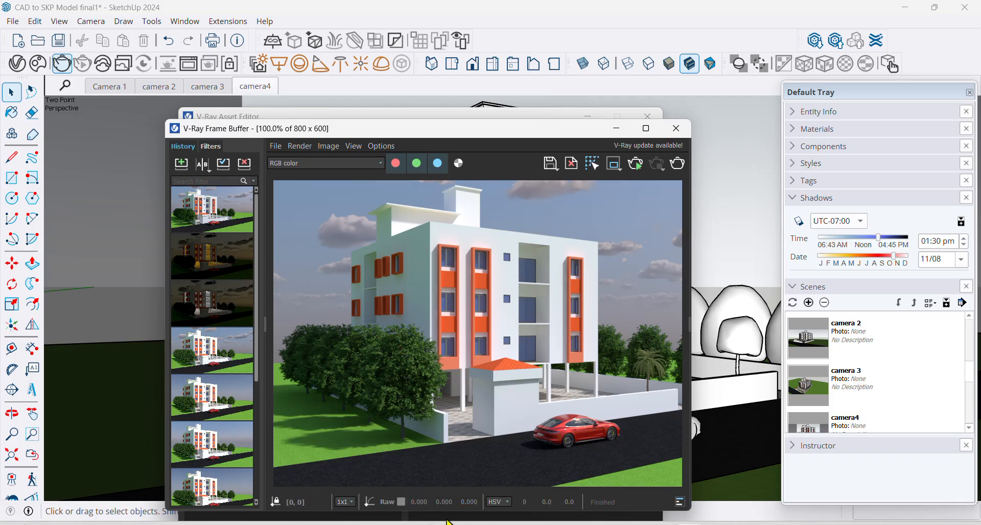
drag(404, 135, 306, 209)
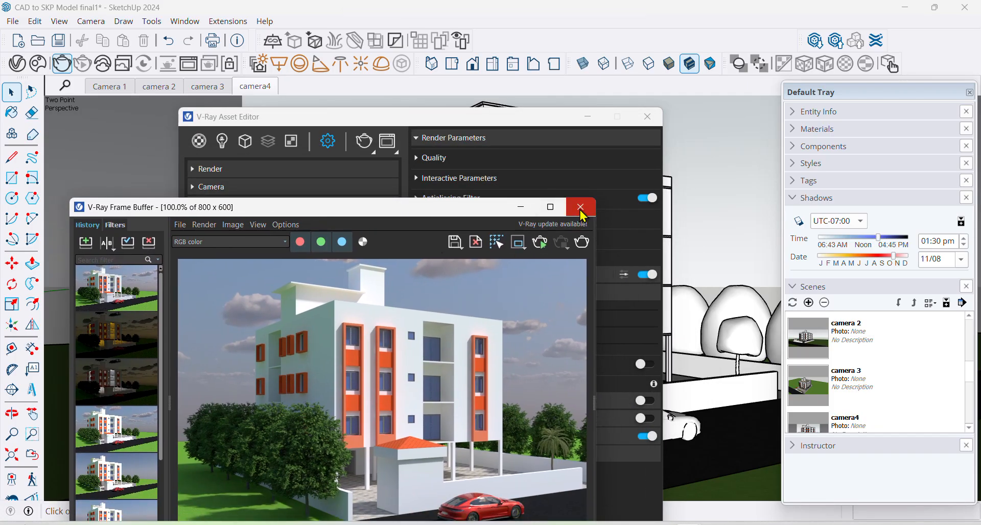
click(588, 245)
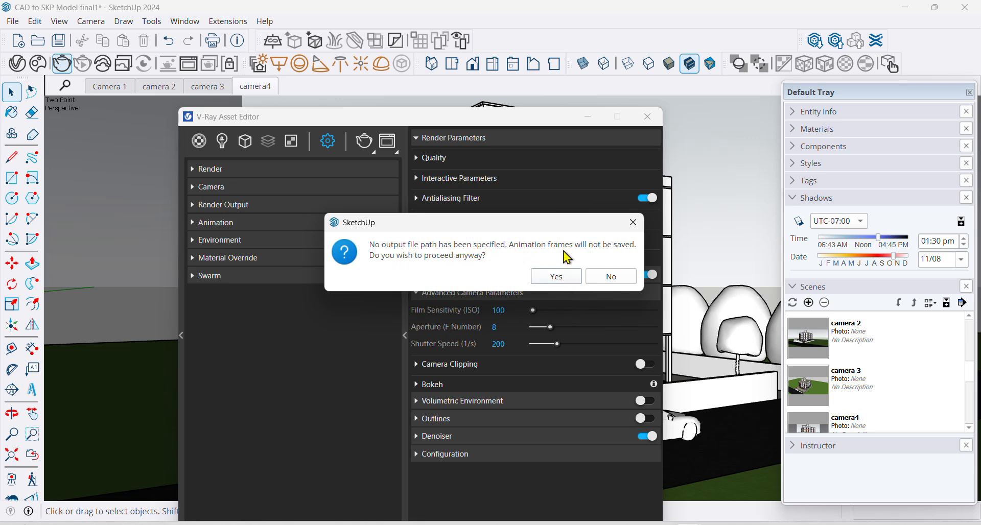
click(611, 277)
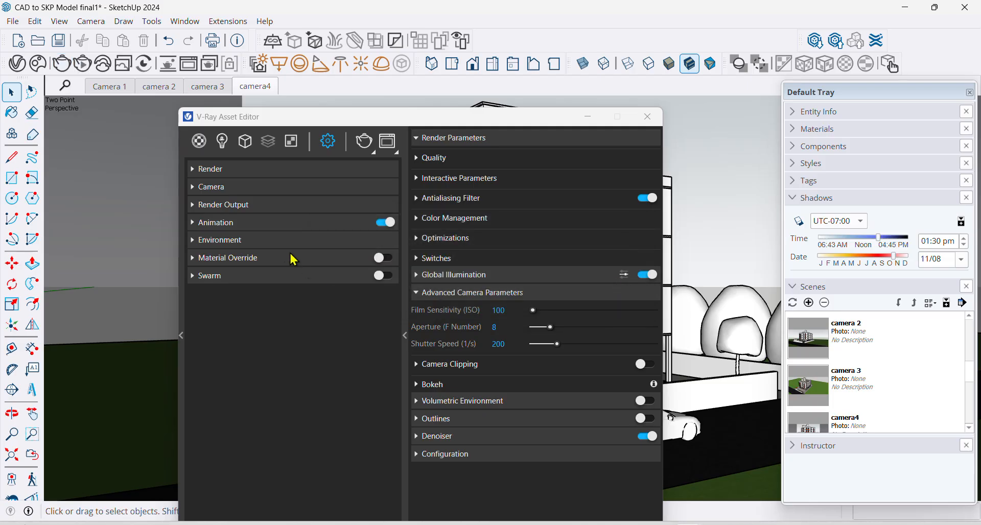
- Turn off animation rendering, render the camera4 view and reposition the frame buffer to check the image alongside the settings
click(231, 223)
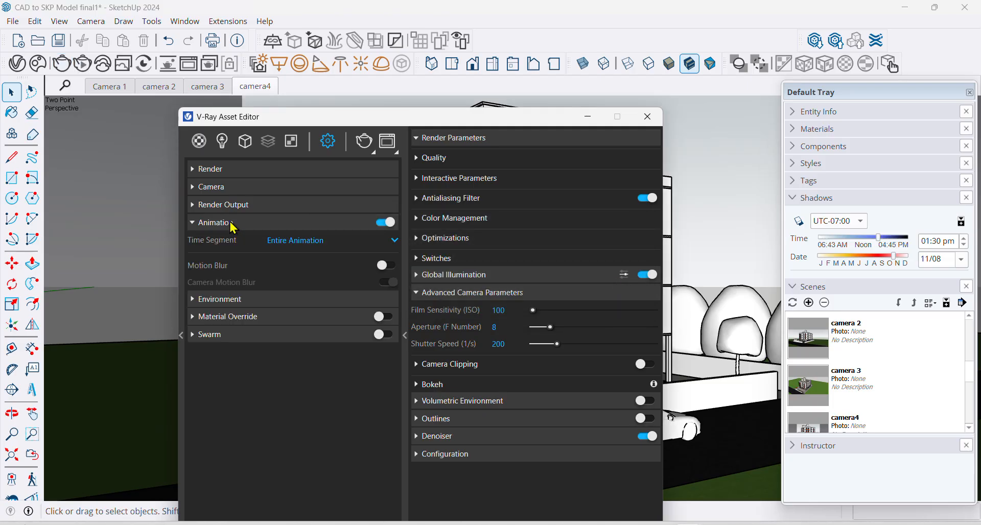
click(384, 223)
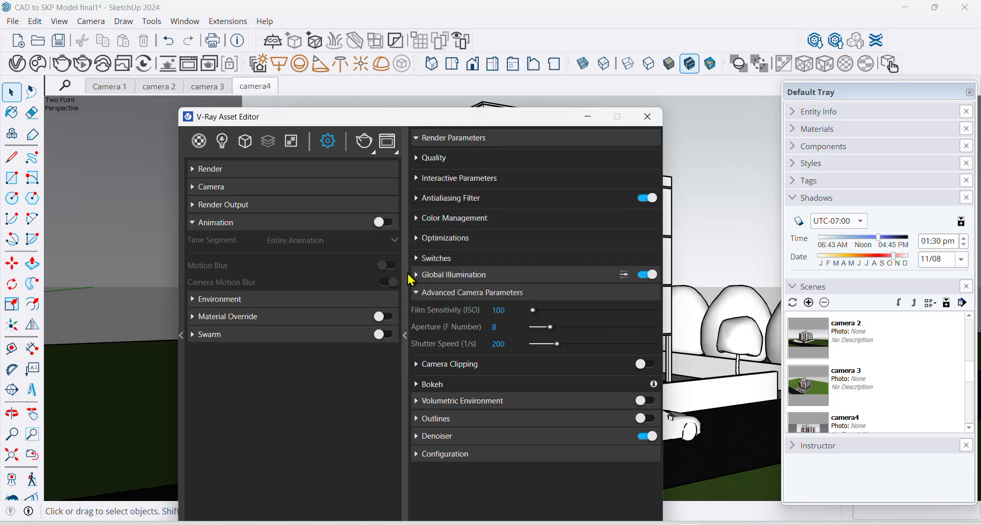
click(360, 146)
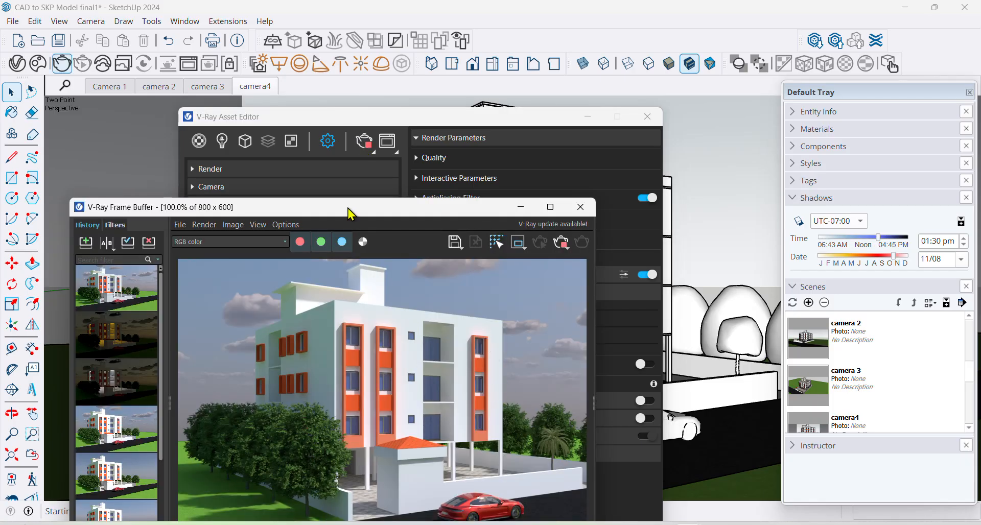
drag(349, 213, 462, 141)
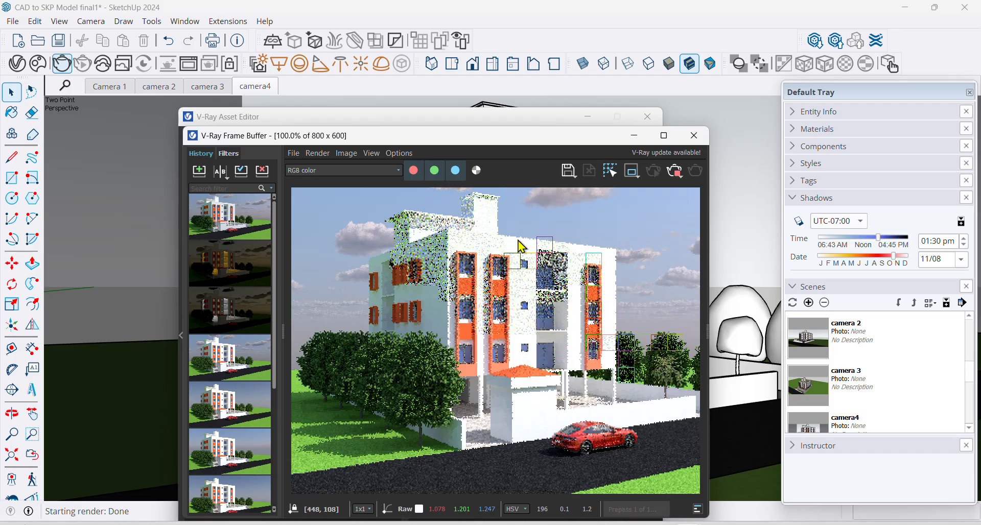
drag(426, 139, 600, 234)
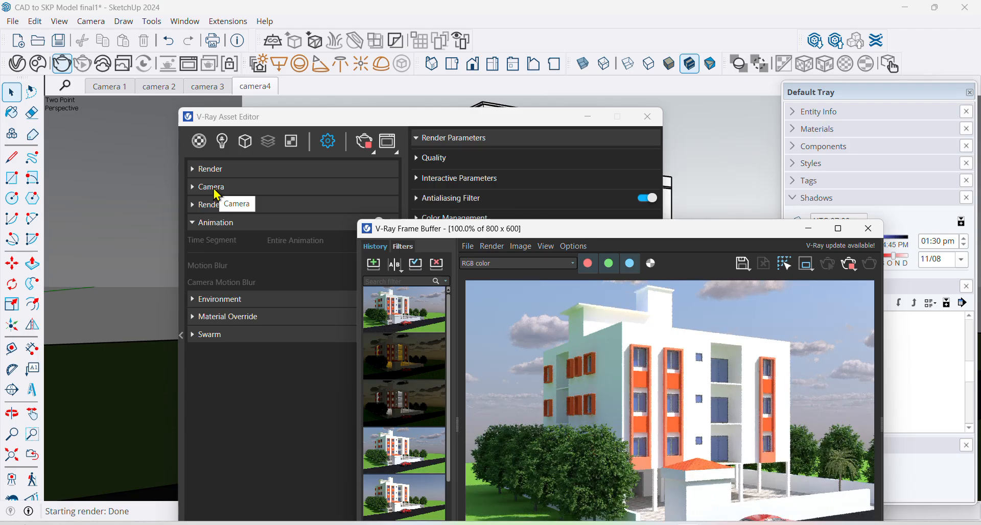
drag(538, 235, 338, 141)
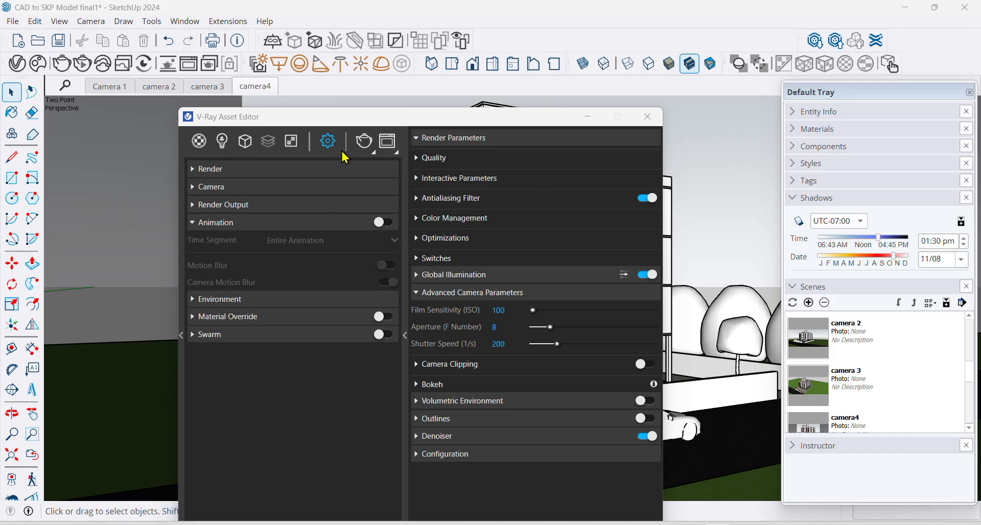
- Move the Asset Editor aside, start another render of the camera4 view and close the frame buffer
drag(320, 119, 270, 154)
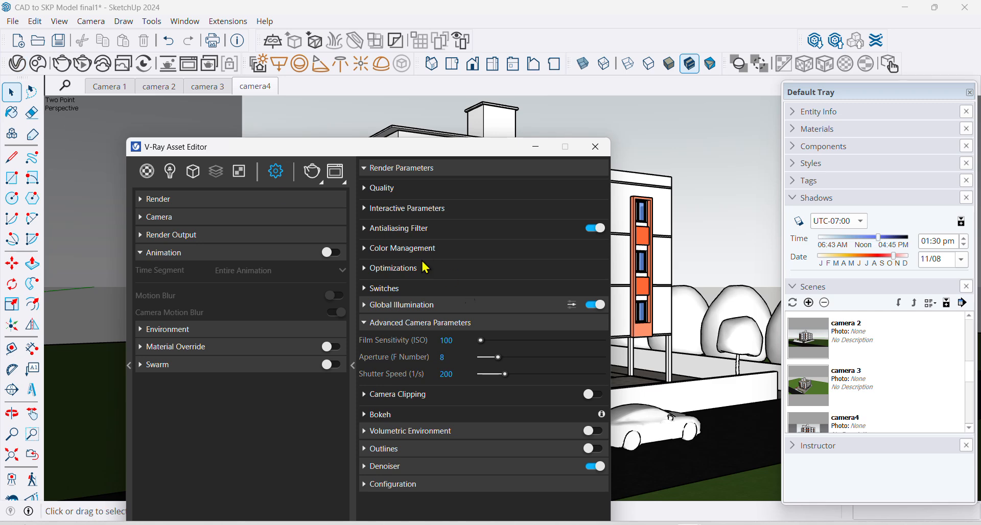
click(312, 172)
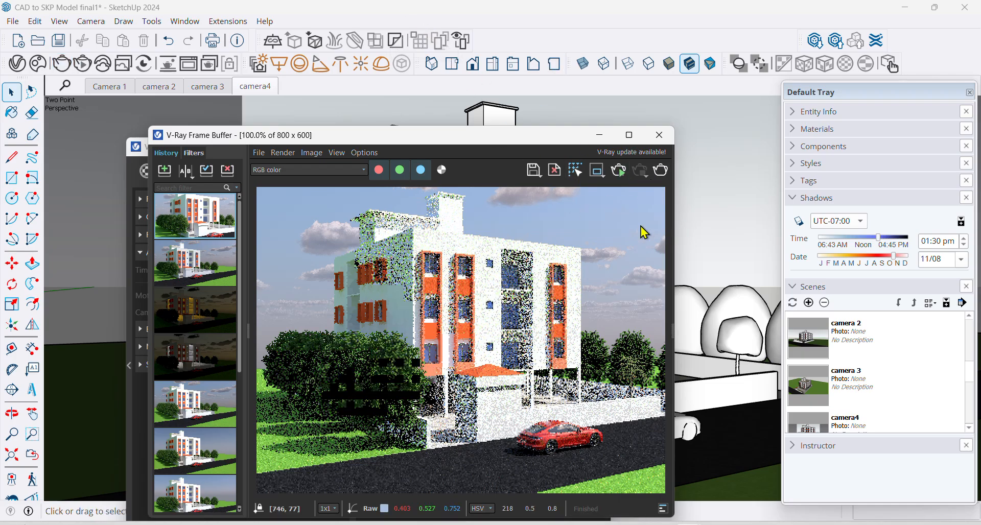
click(659, 135)
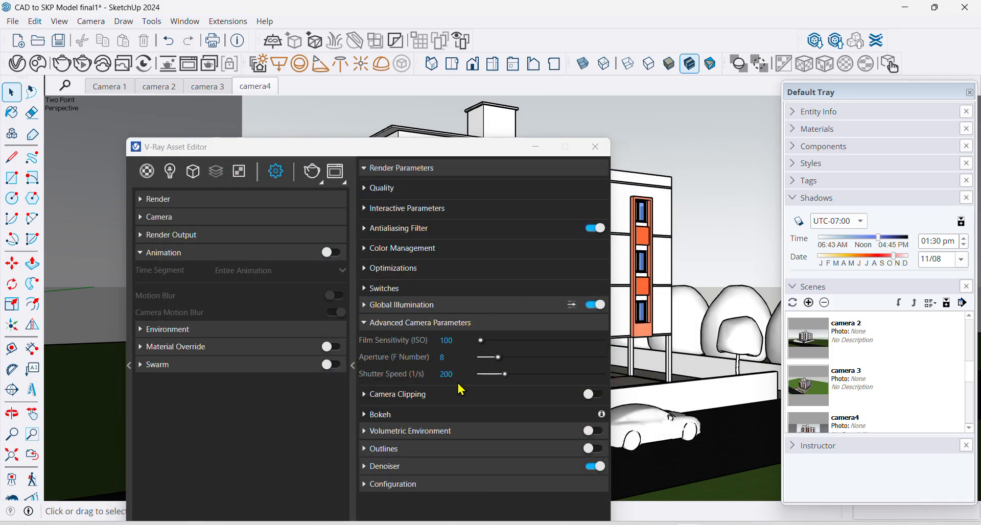
- Collapse the Advanced Camera Parameters and look through the Volumetric Environment, Outlines, Denoiser and Configuration settings, leaving them collapsed
click(384, 323)
click(389, 342)
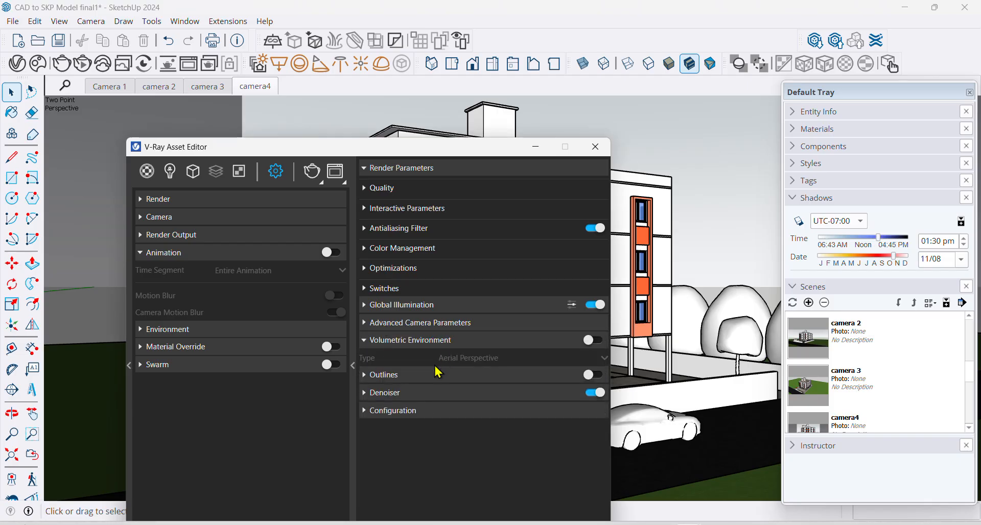
click(395, 342)
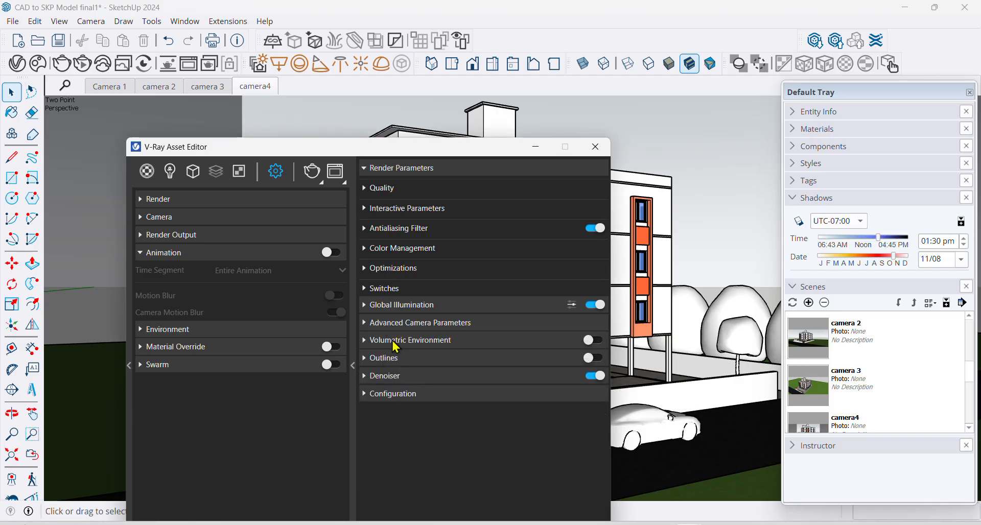
click(397, 360)
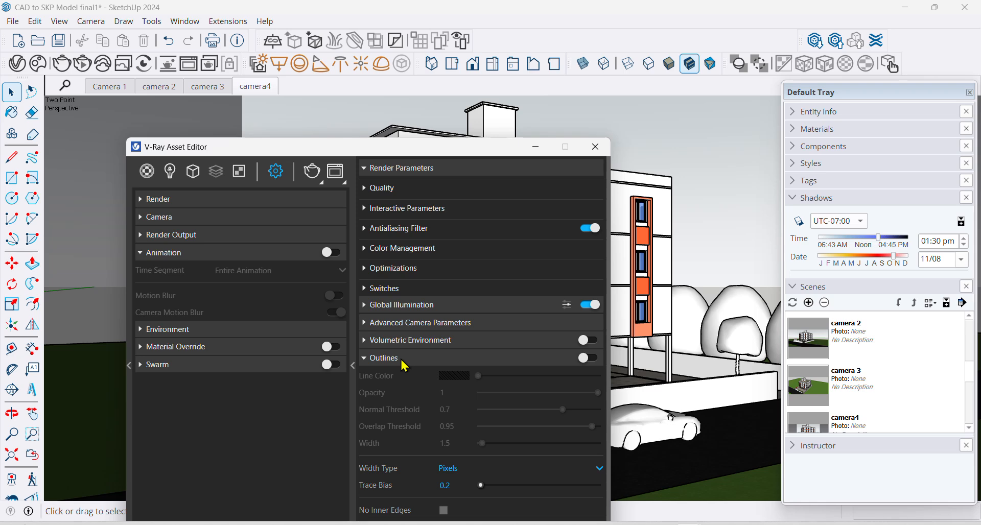
click(404, 361)
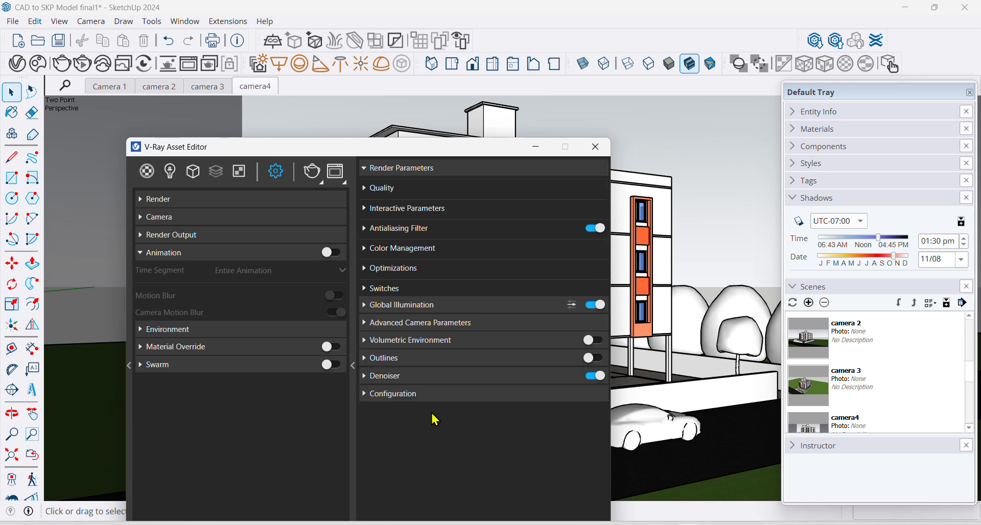
click(416, 376)
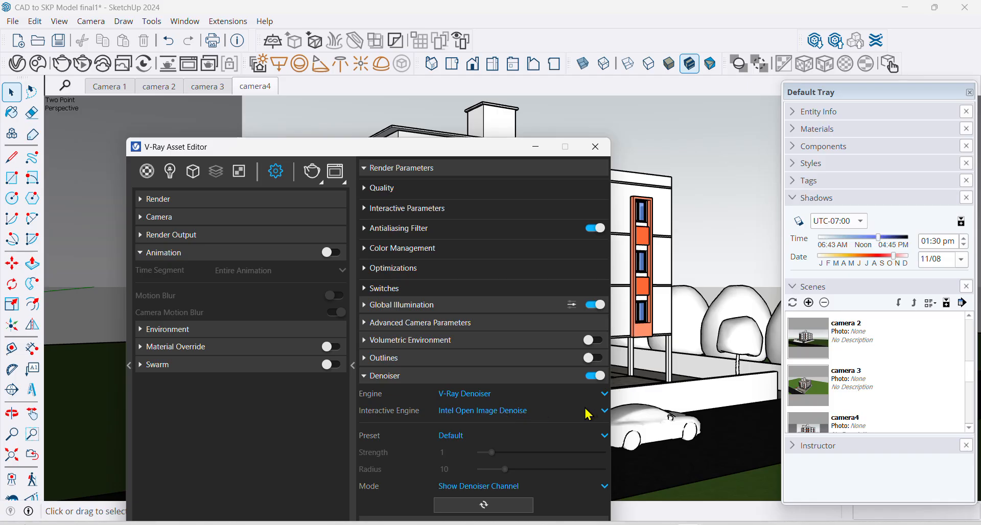
click(412, 376)
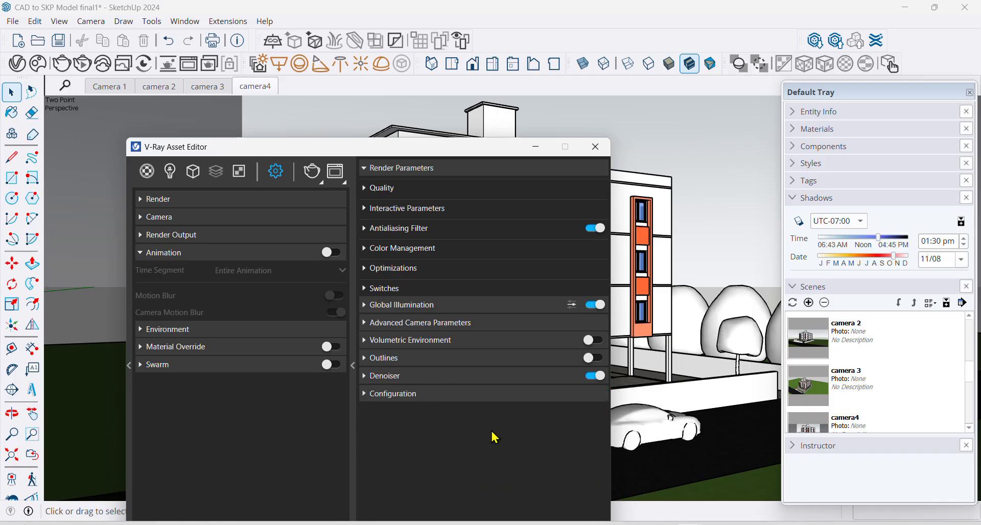
click(392, 395)
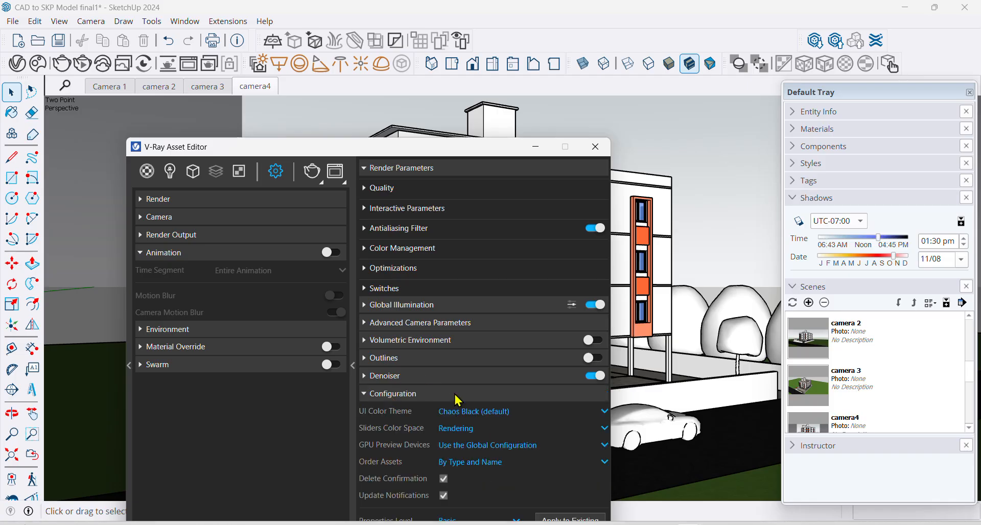
click(396, 397)
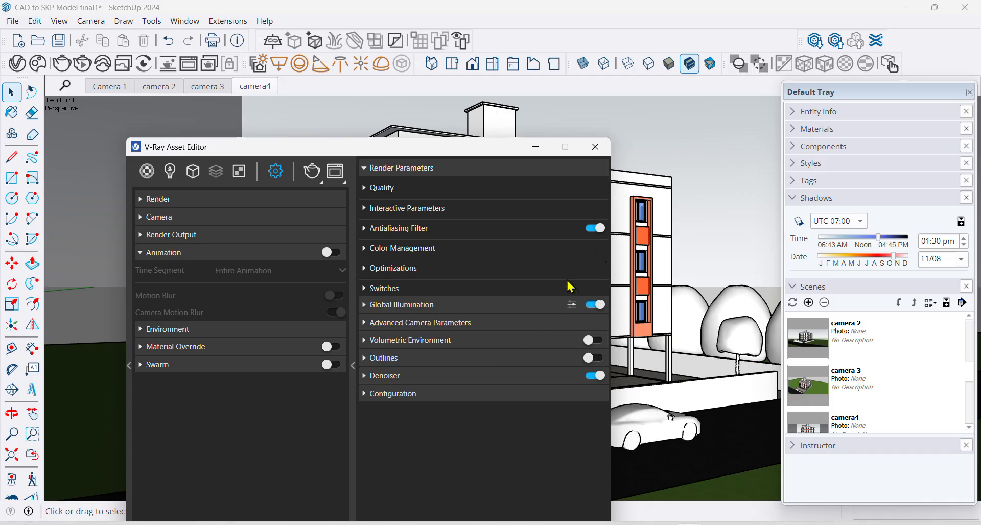
- Open V-Ray Light Gen using only its existing assets and save the model
click(259, 65)
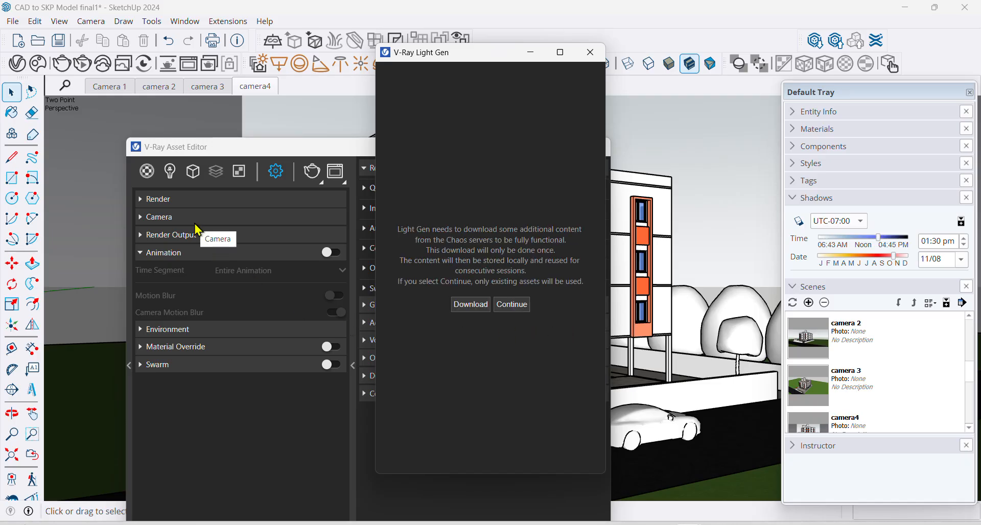
click(511, 306)
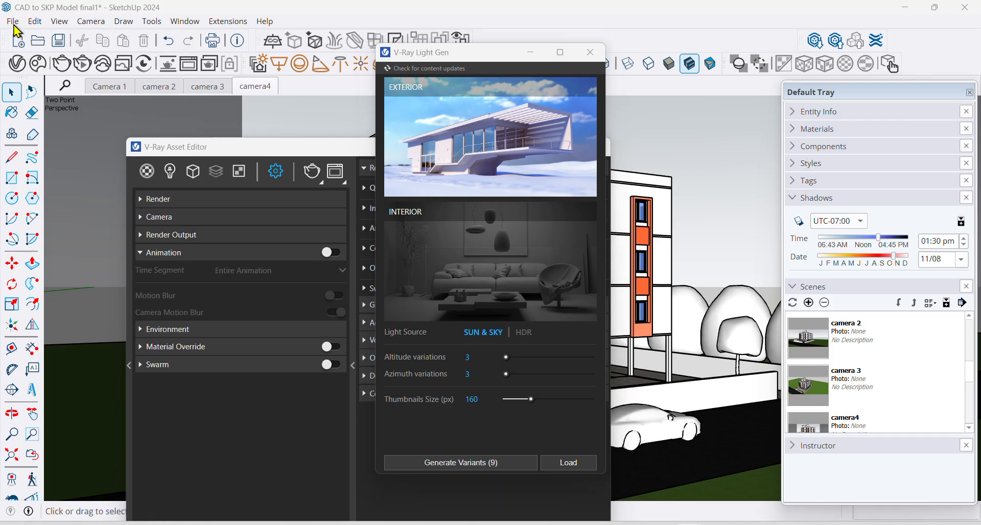
click(12, 22)
click(27, 88)
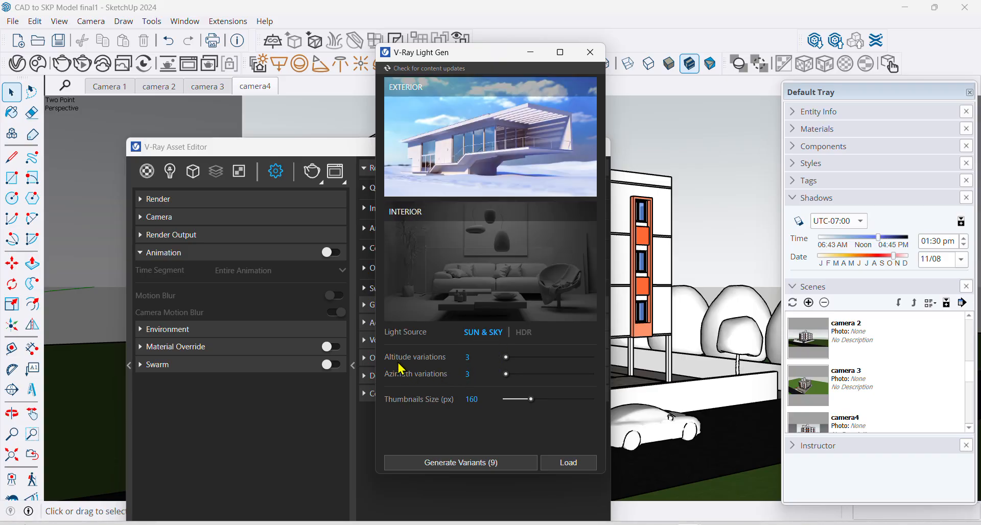
- Generate nine exterior Sun & Sky lighting variants of the building in Light Gen and look over their thumbnails
click(471, 401)
click(457, 463)
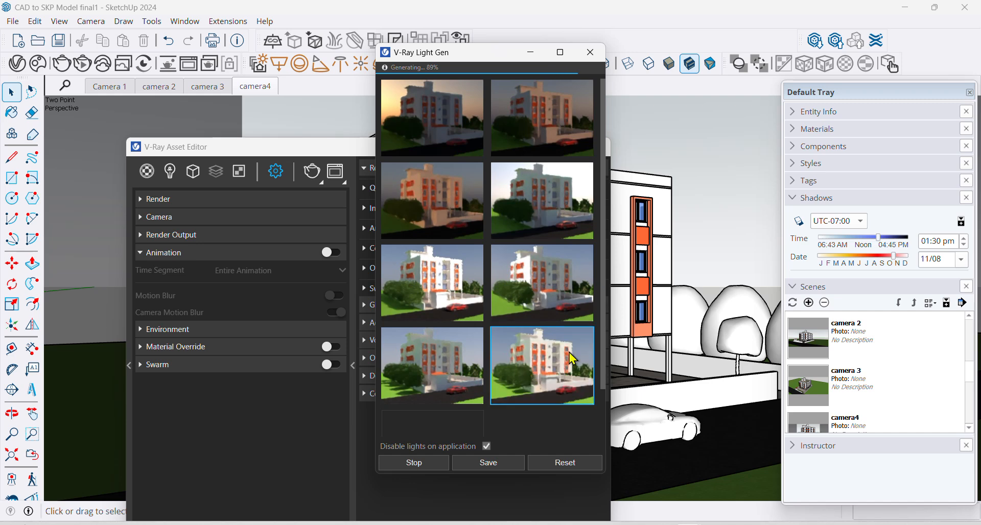
scroll(543, 327, down, 1)
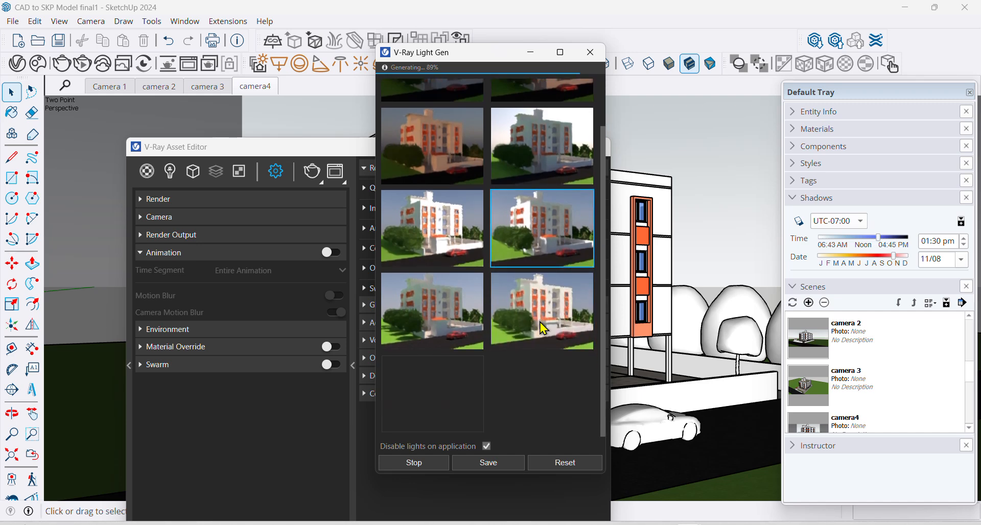
scroll(524, 403, up, 1)
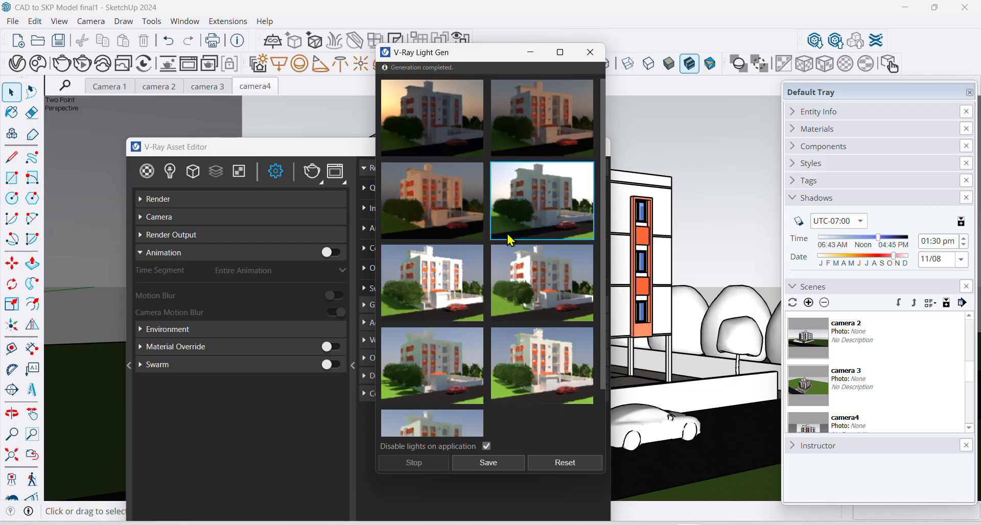
- Apply the bright daylight variant beginning the third thumbnail row and save the lighting scenarios to Downloads as a11, declining to overwrite a1.lightset
click(439, 290)
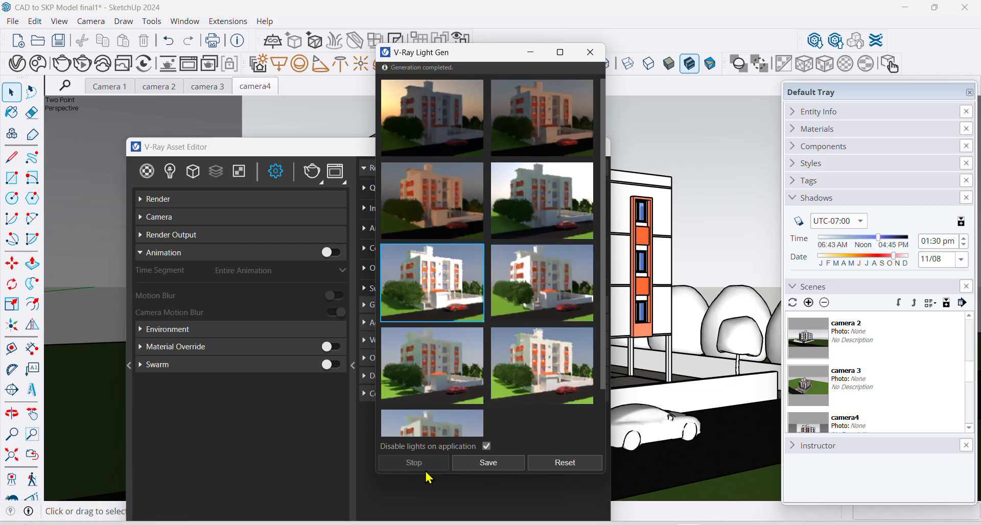
click(488, 463)
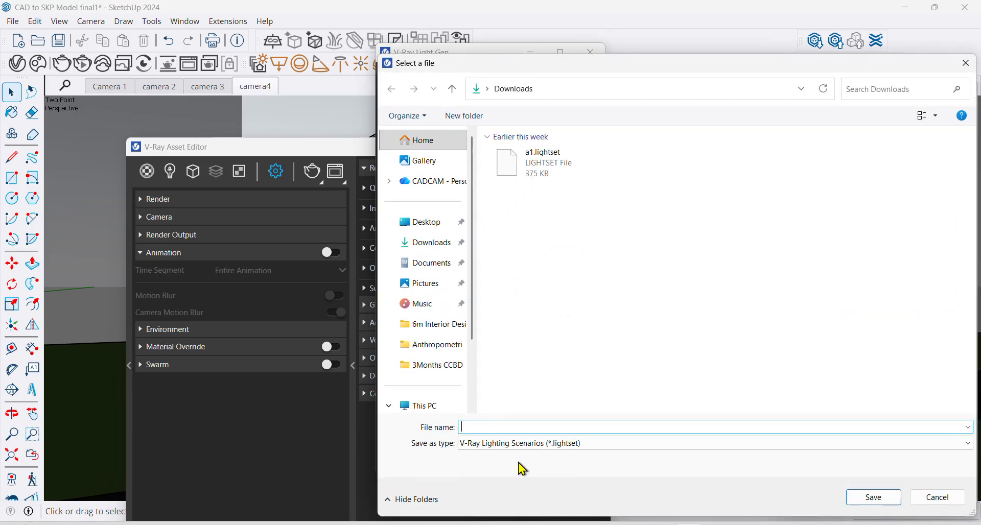
text(a1)
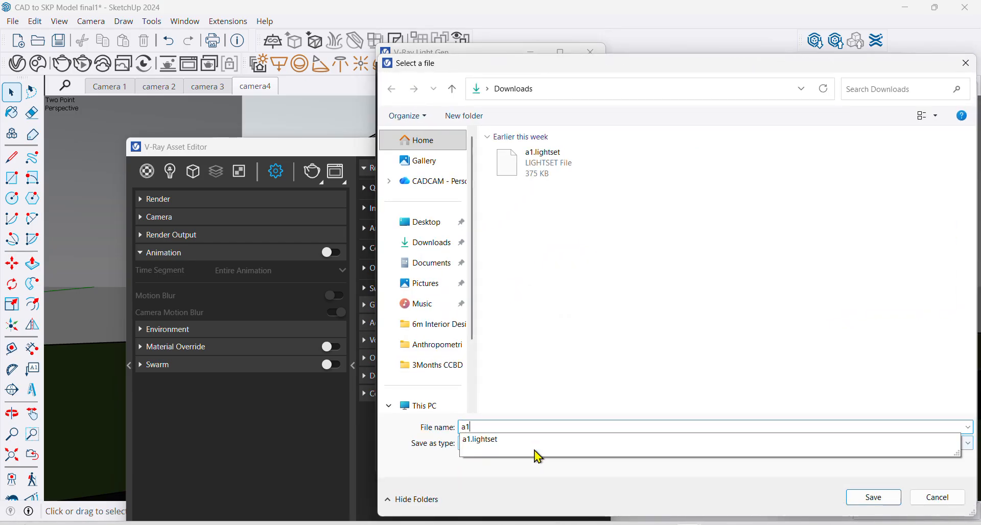
click(877, 498)
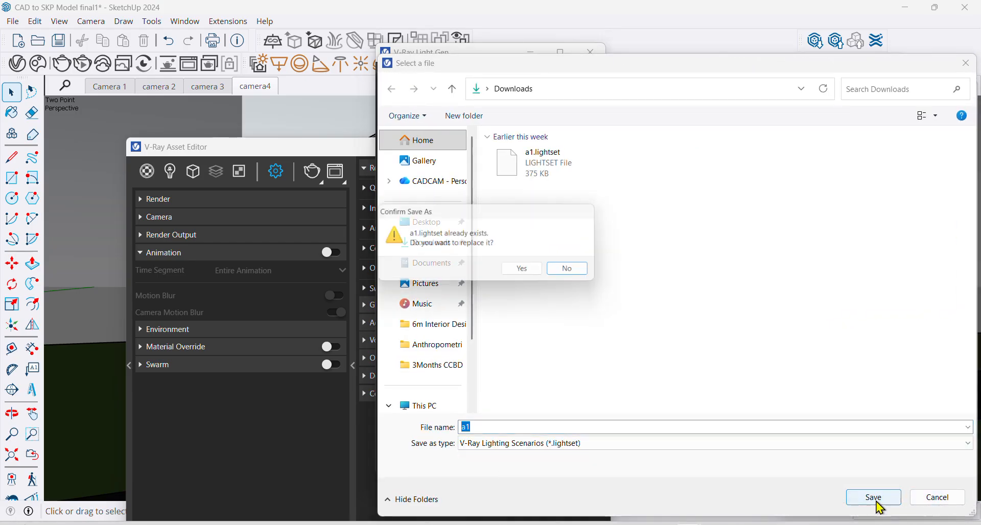
click(583, 276)
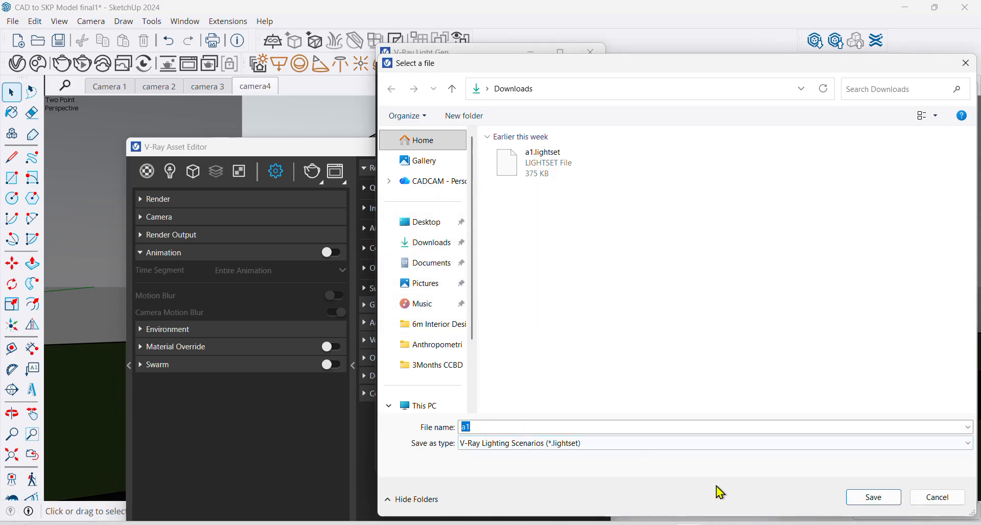
click(875, 497)
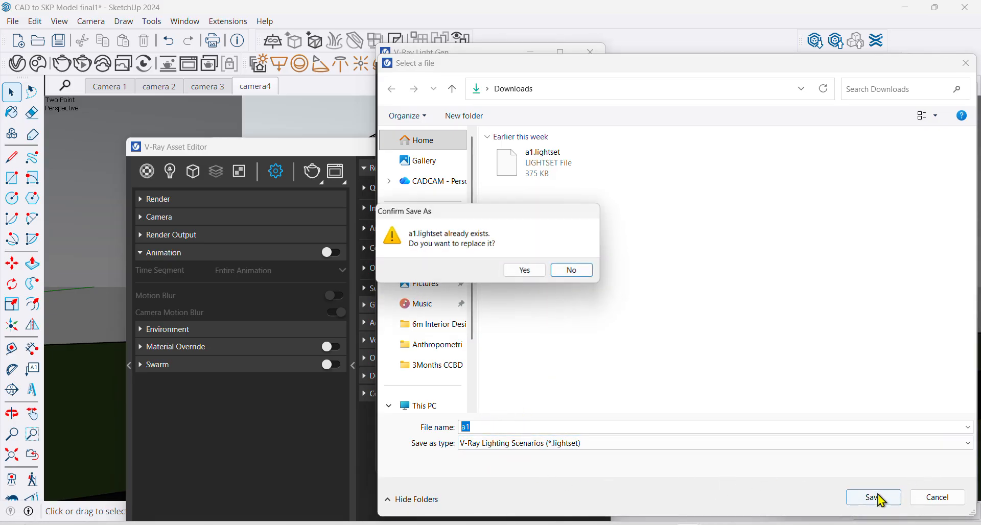
click(576, 273)
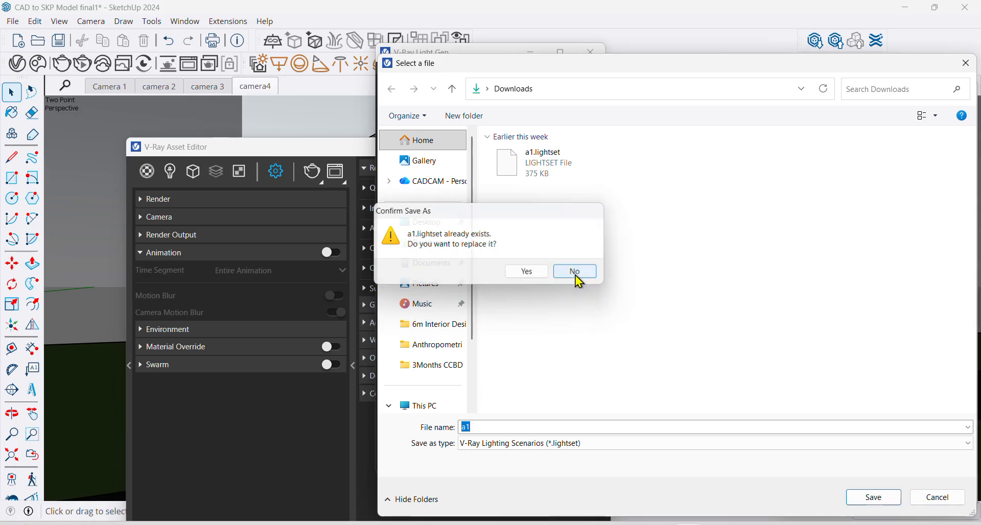
click(480, 428)
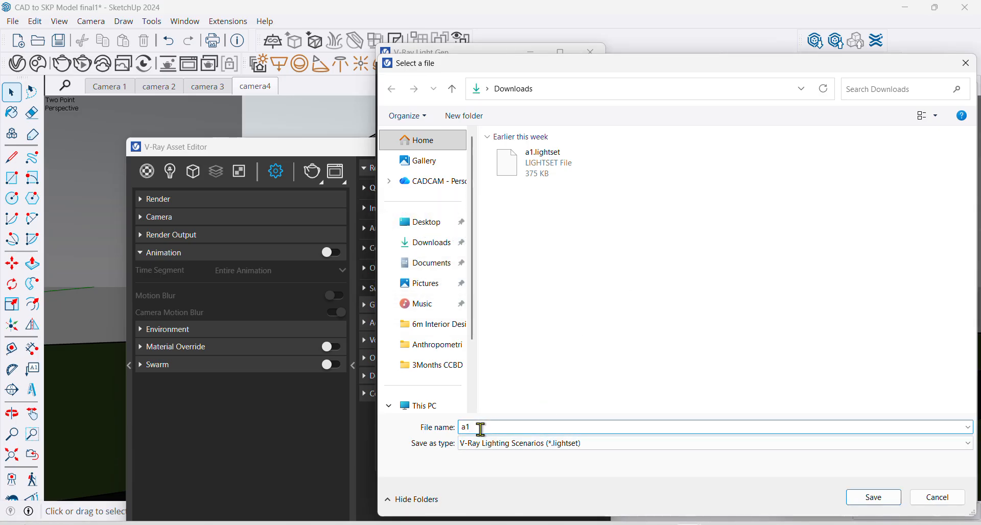
text(1)
click(873, 498)
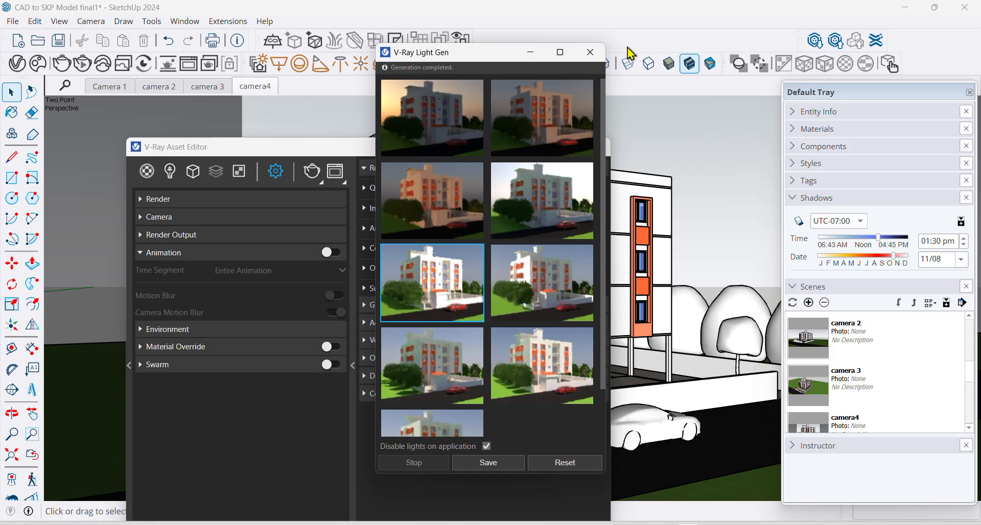
- Apply the dark dusk variant second in the first thumbnail row, save the lighting scenarios as a2 and close Light Gen
click(544, 119)
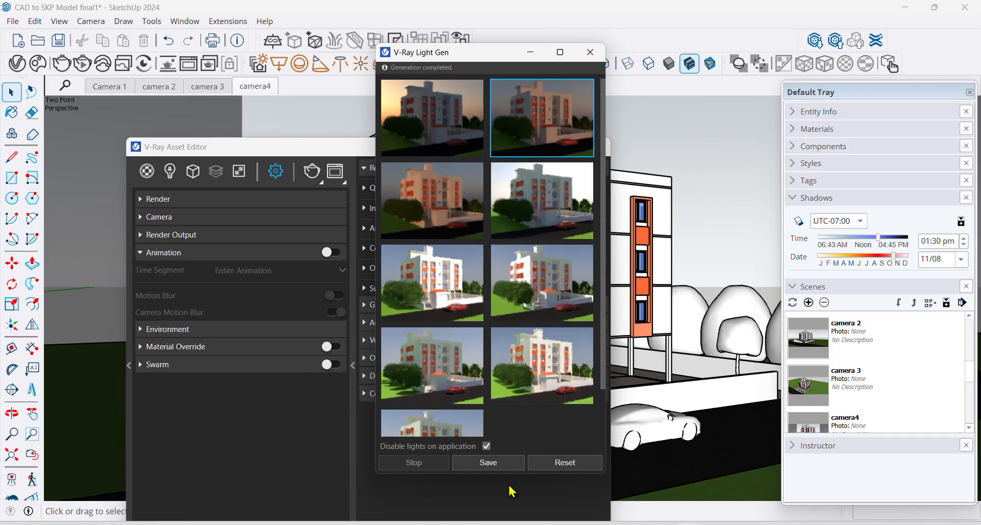
click(481, 464)
text(a2)
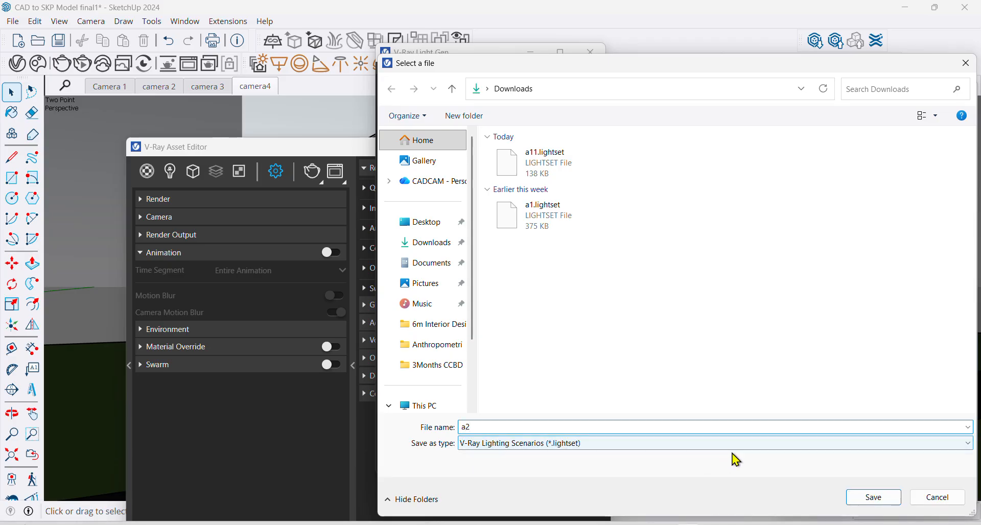
click(872, 498)
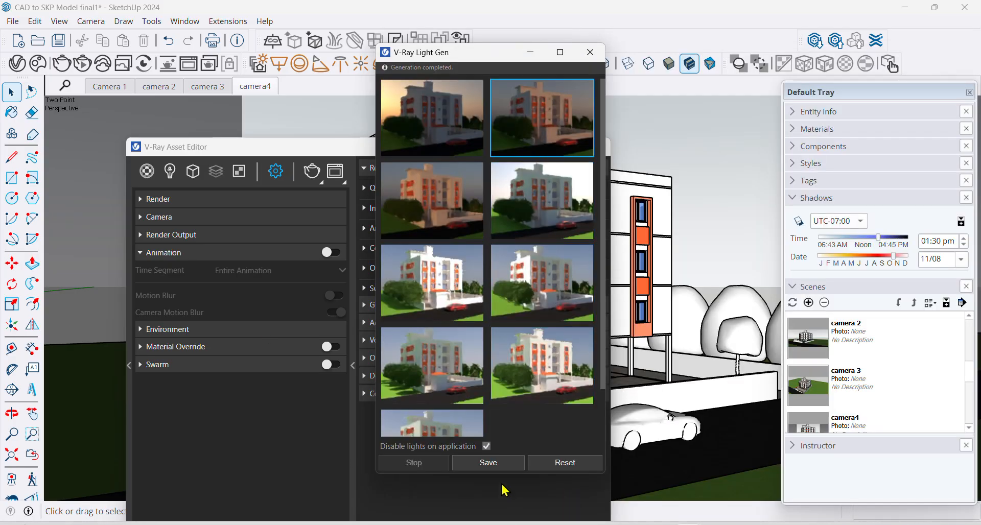
click(591, 53)
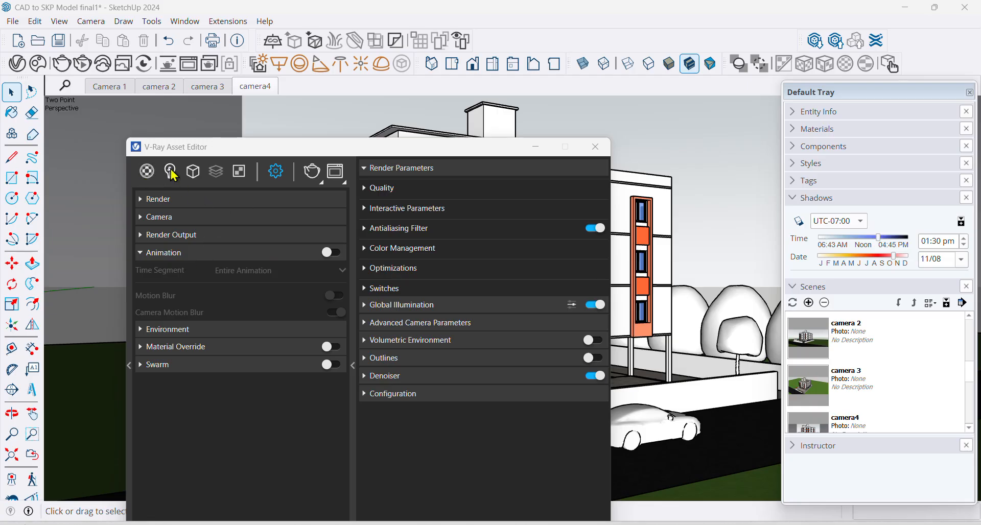
- Reopen Light Gen, try the bright daylight variant and switch back to the second dusk variant in the first row
click(259, 63)
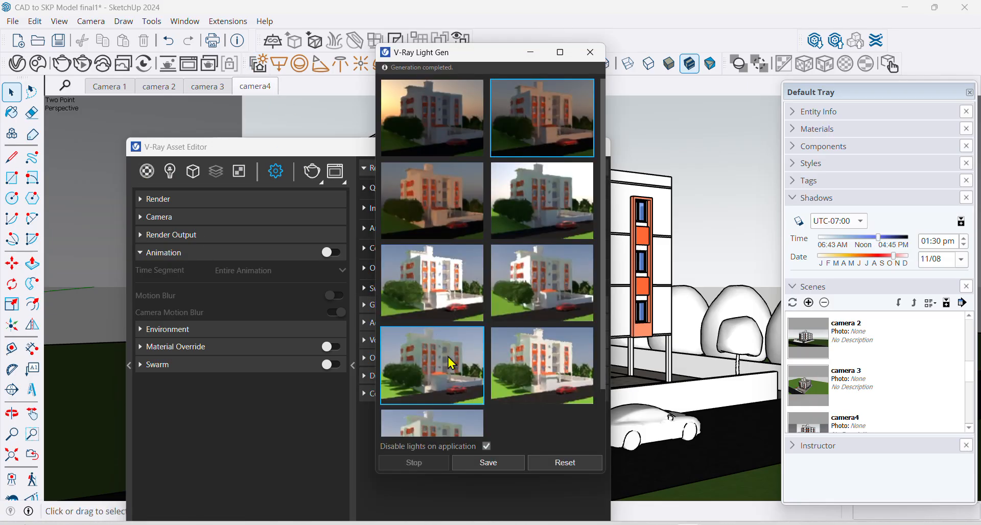
click(439, 290)
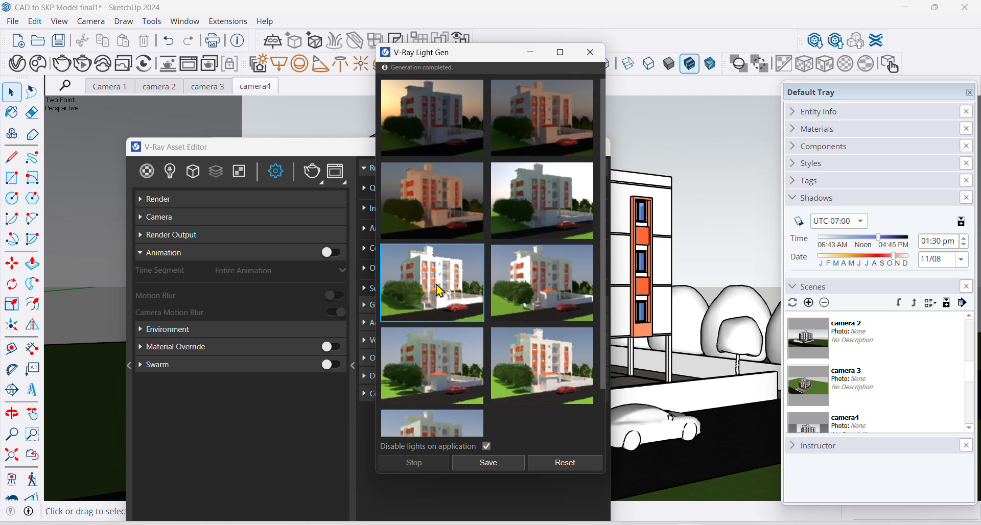
click(545, 135)
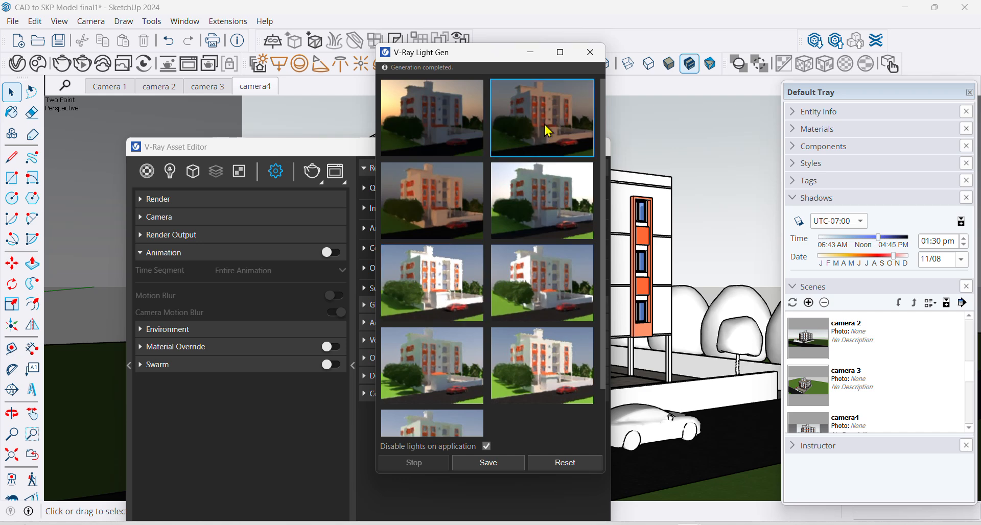
- Move the Asset Editor aside, render the camera4 view with the dusk lighting and close the frame buffer
drag(285, 148, 173, 149)
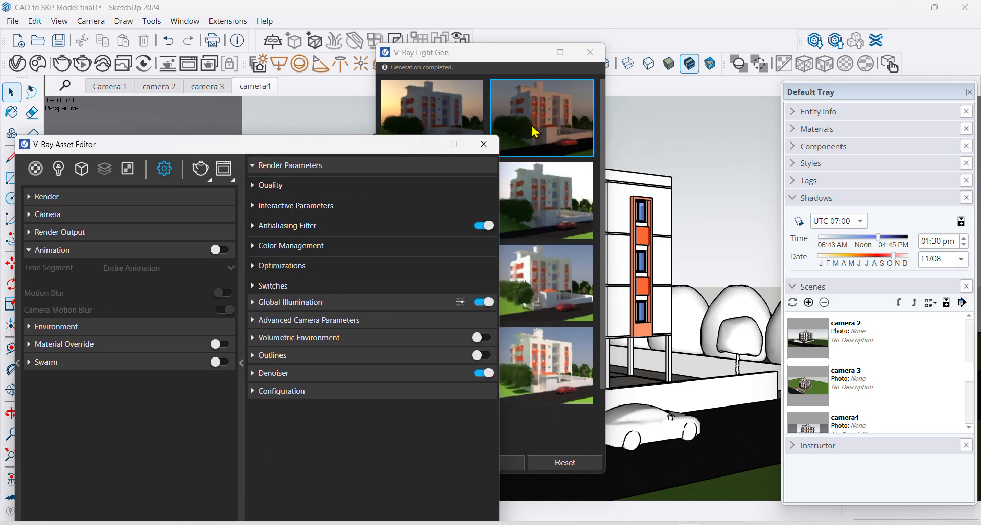
click(204, 174)
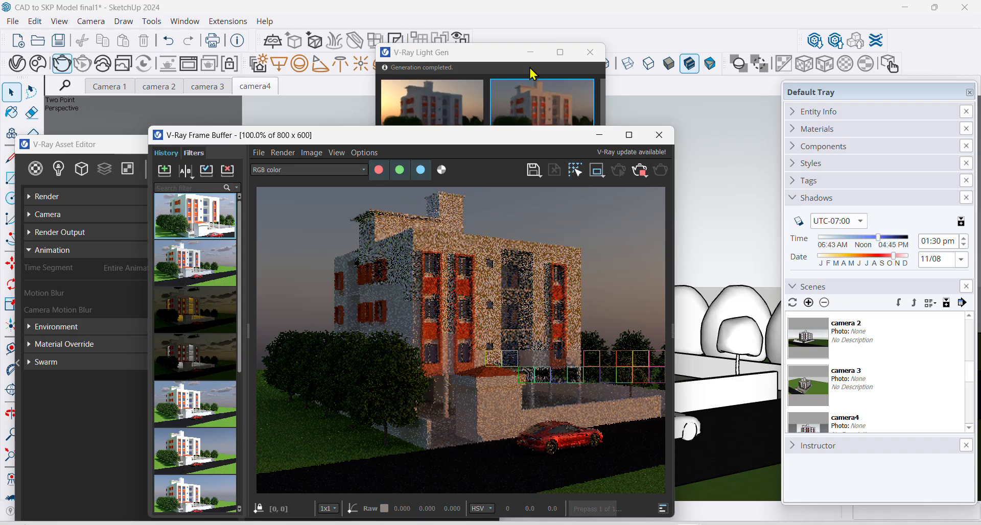
click(497, 59)
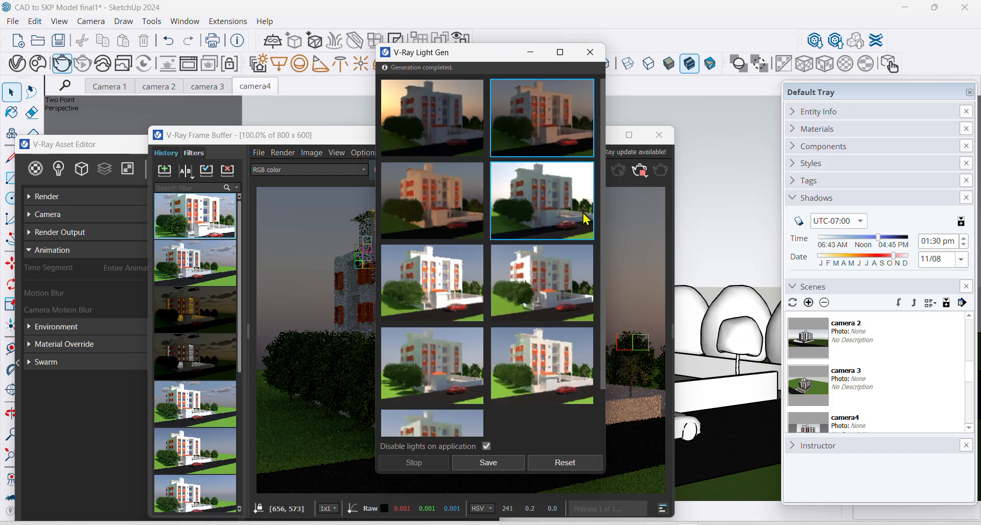
click(324, 136)
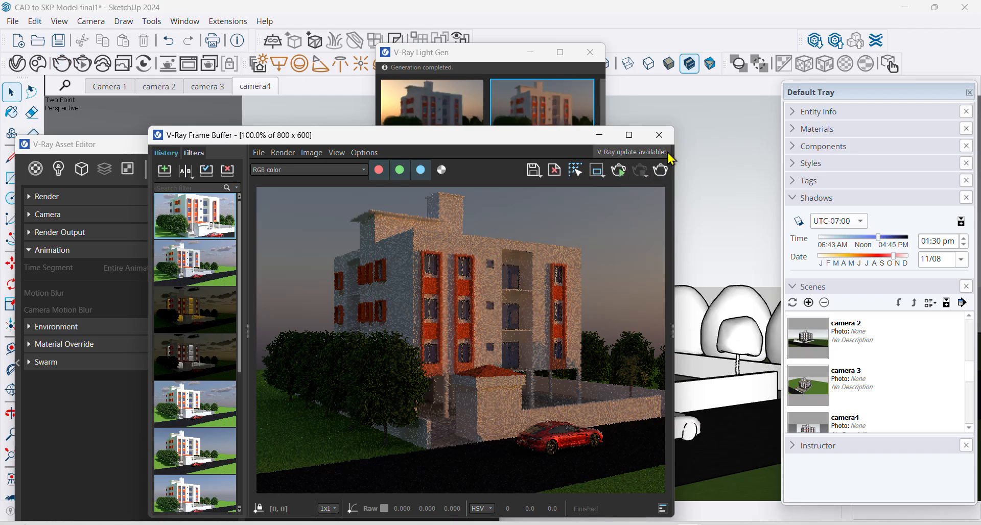
click(659, 136)
- Load the a1.lightset scenarios into Light Gen, look through their thumbnails, and reset and close Light Gen
click(565, 463)
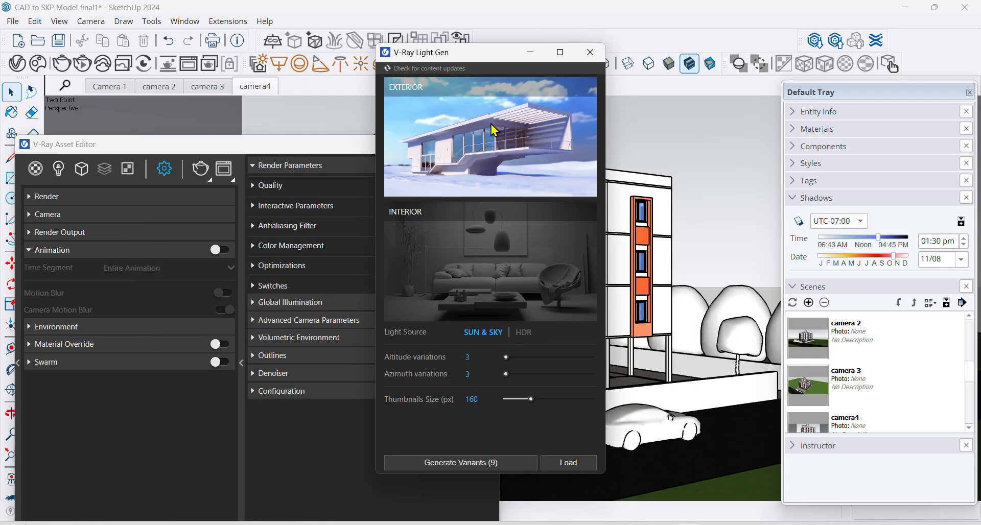
click(572, 466)
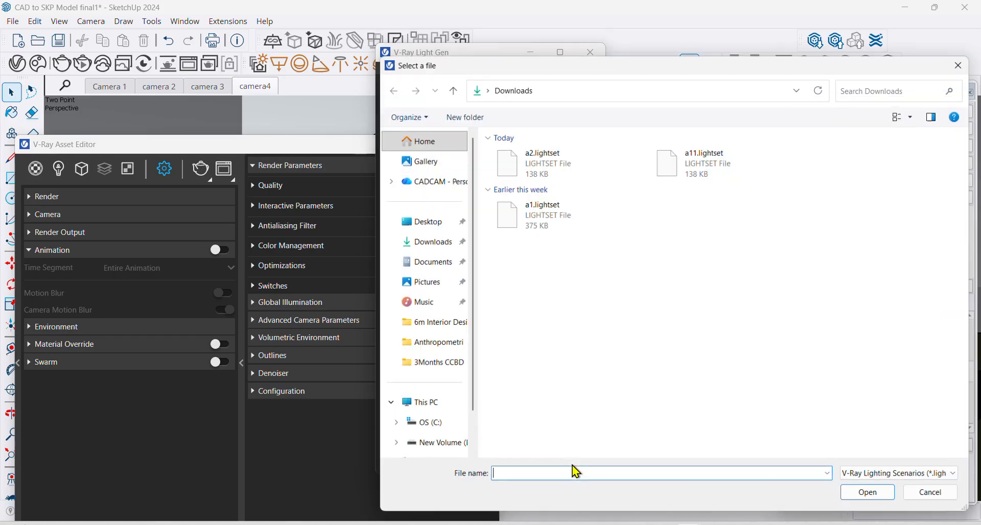
double_click(510, 217)
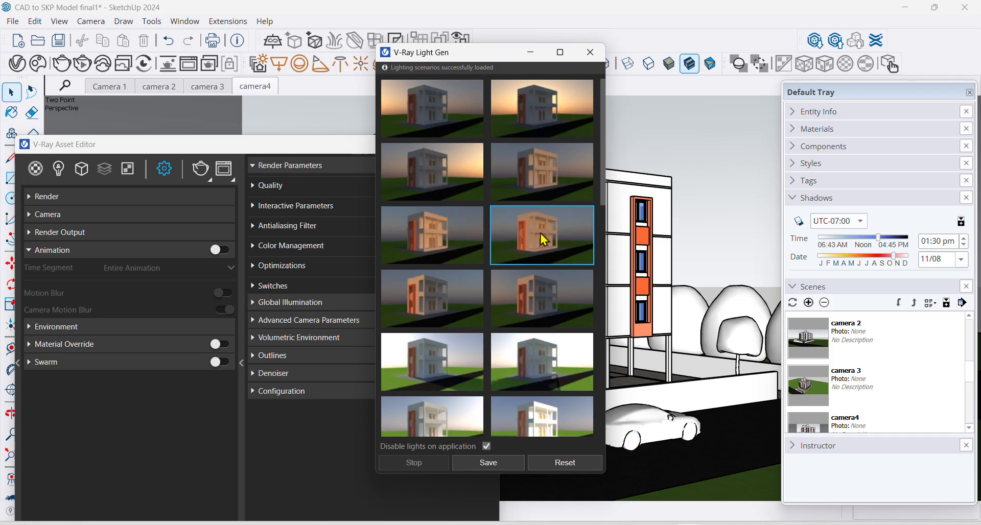
scroll(541, 363, down, 5)
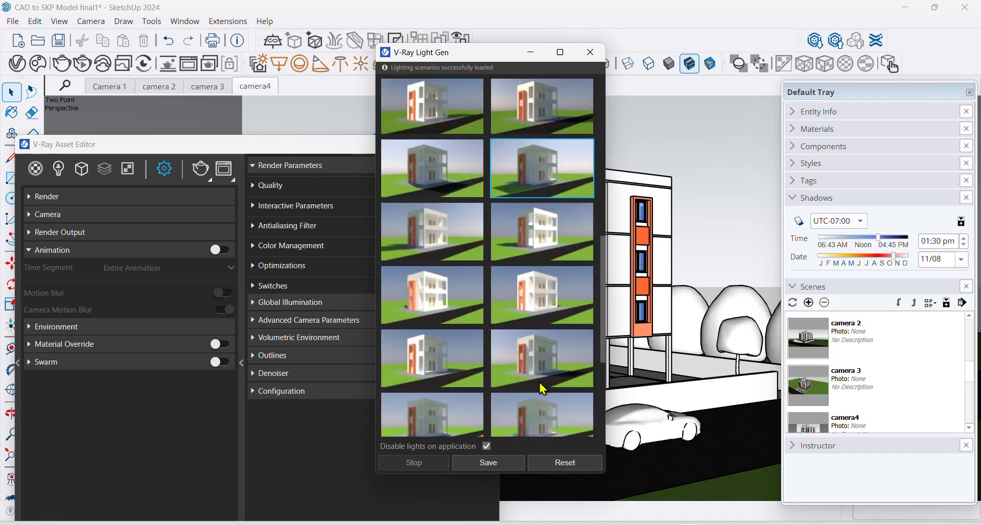
scroll(542, 389, up, 5)
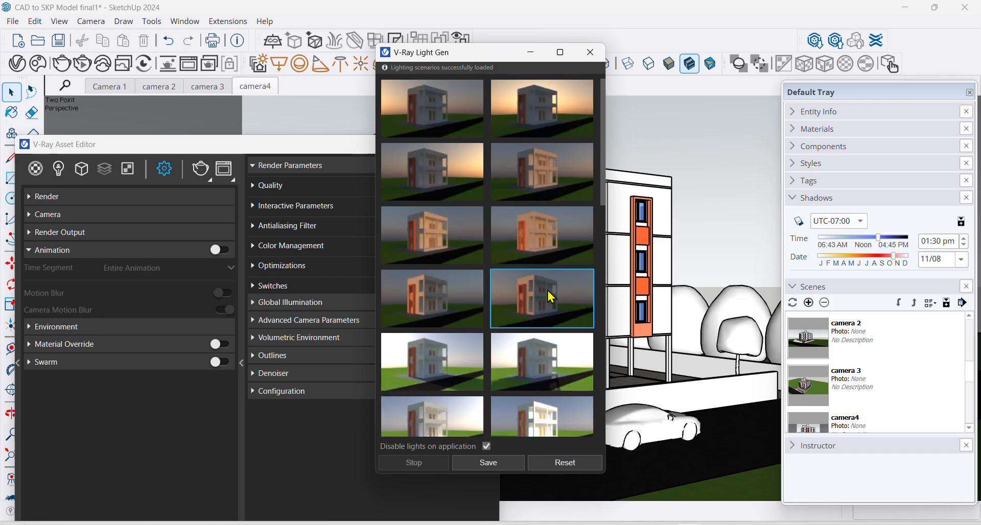
scroll(524, 331, down, 5)
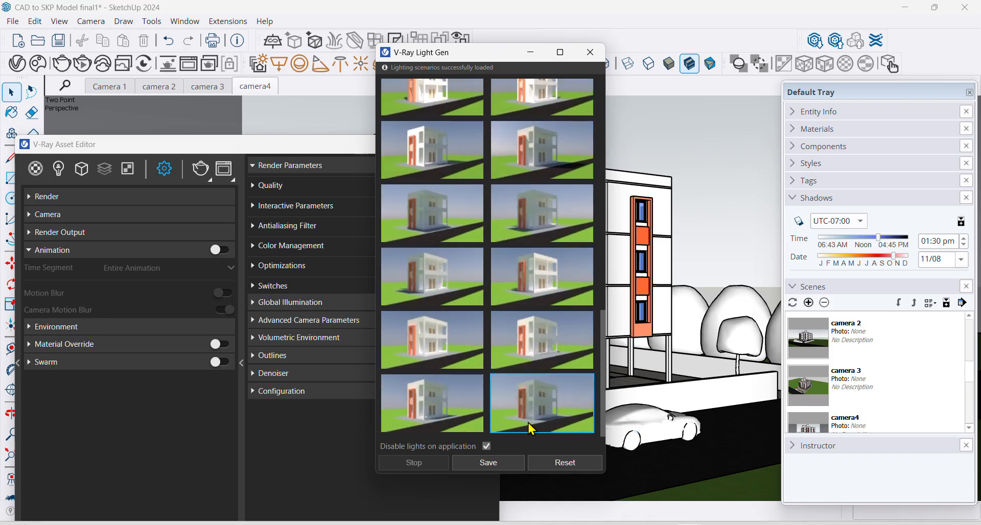
click(562, 463)
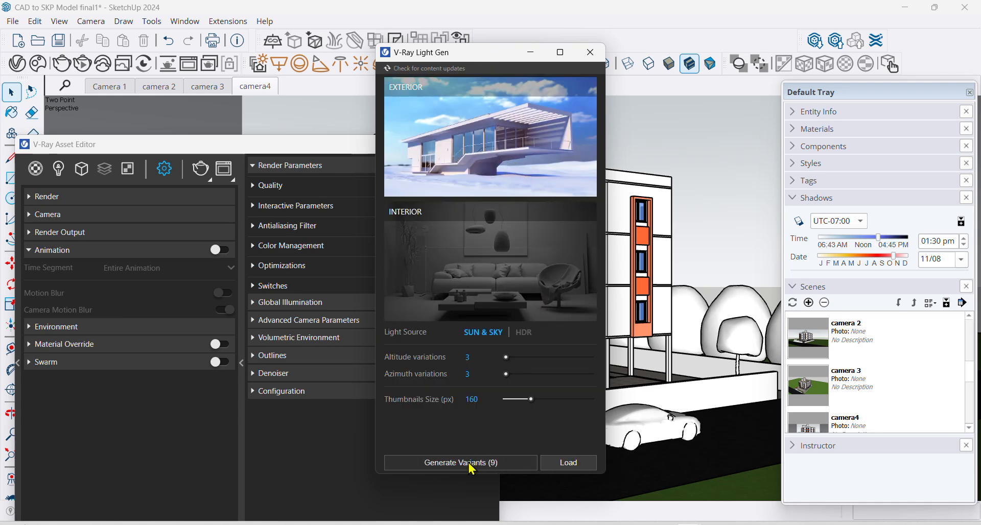
click(591, 52)
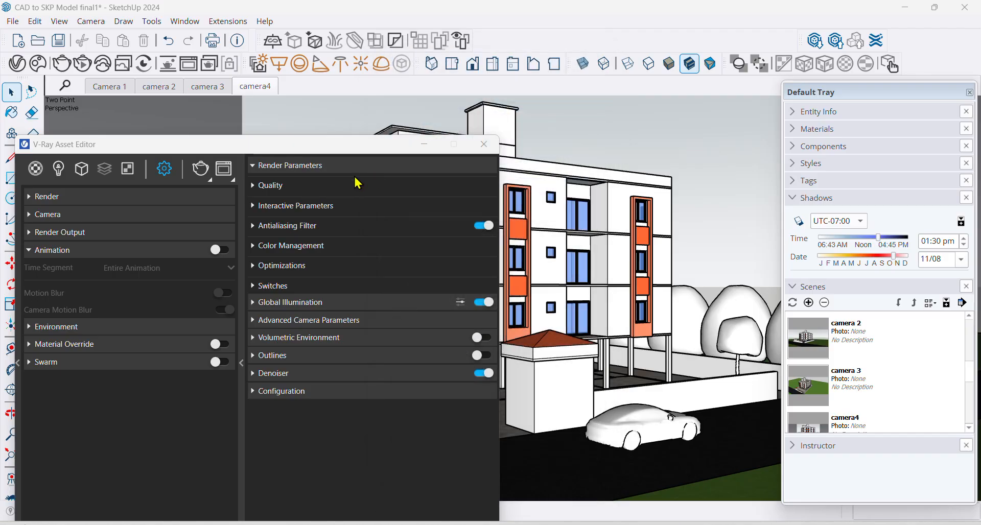